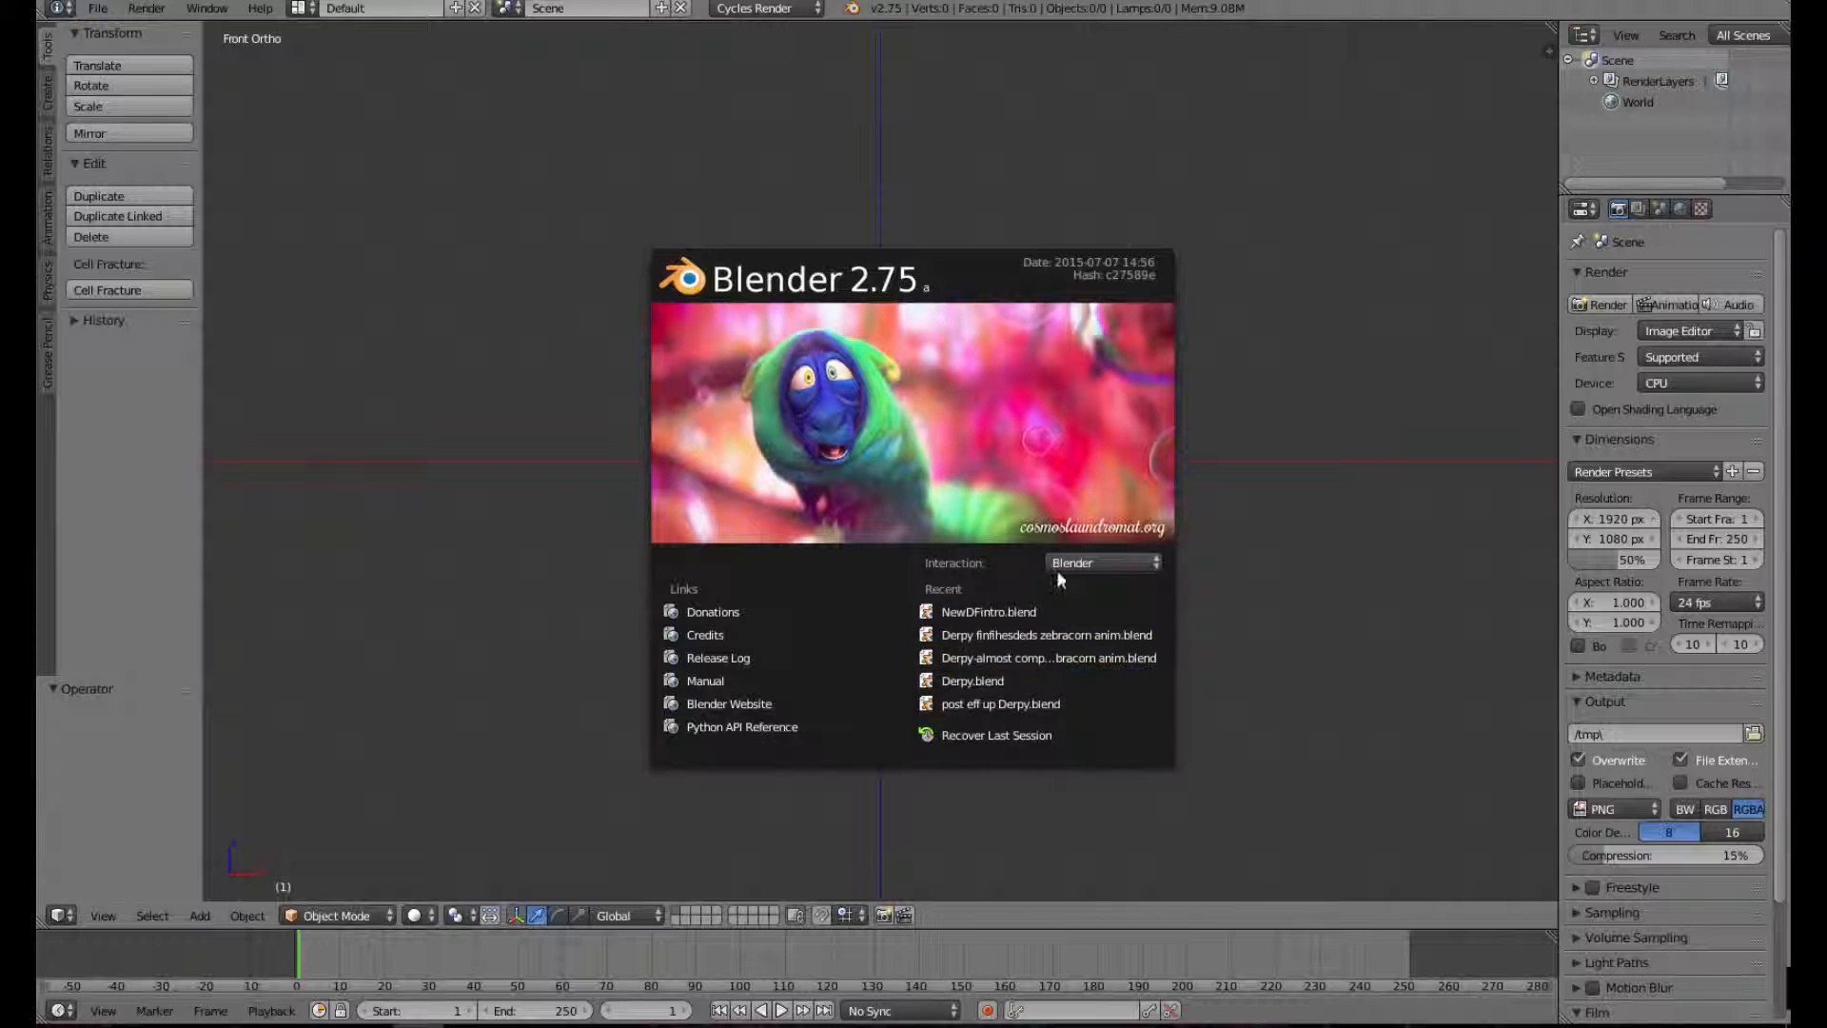
# - Dismiss the splash screen and add a cube mesh to the empty scene
pyautogui.click(1281, 532)
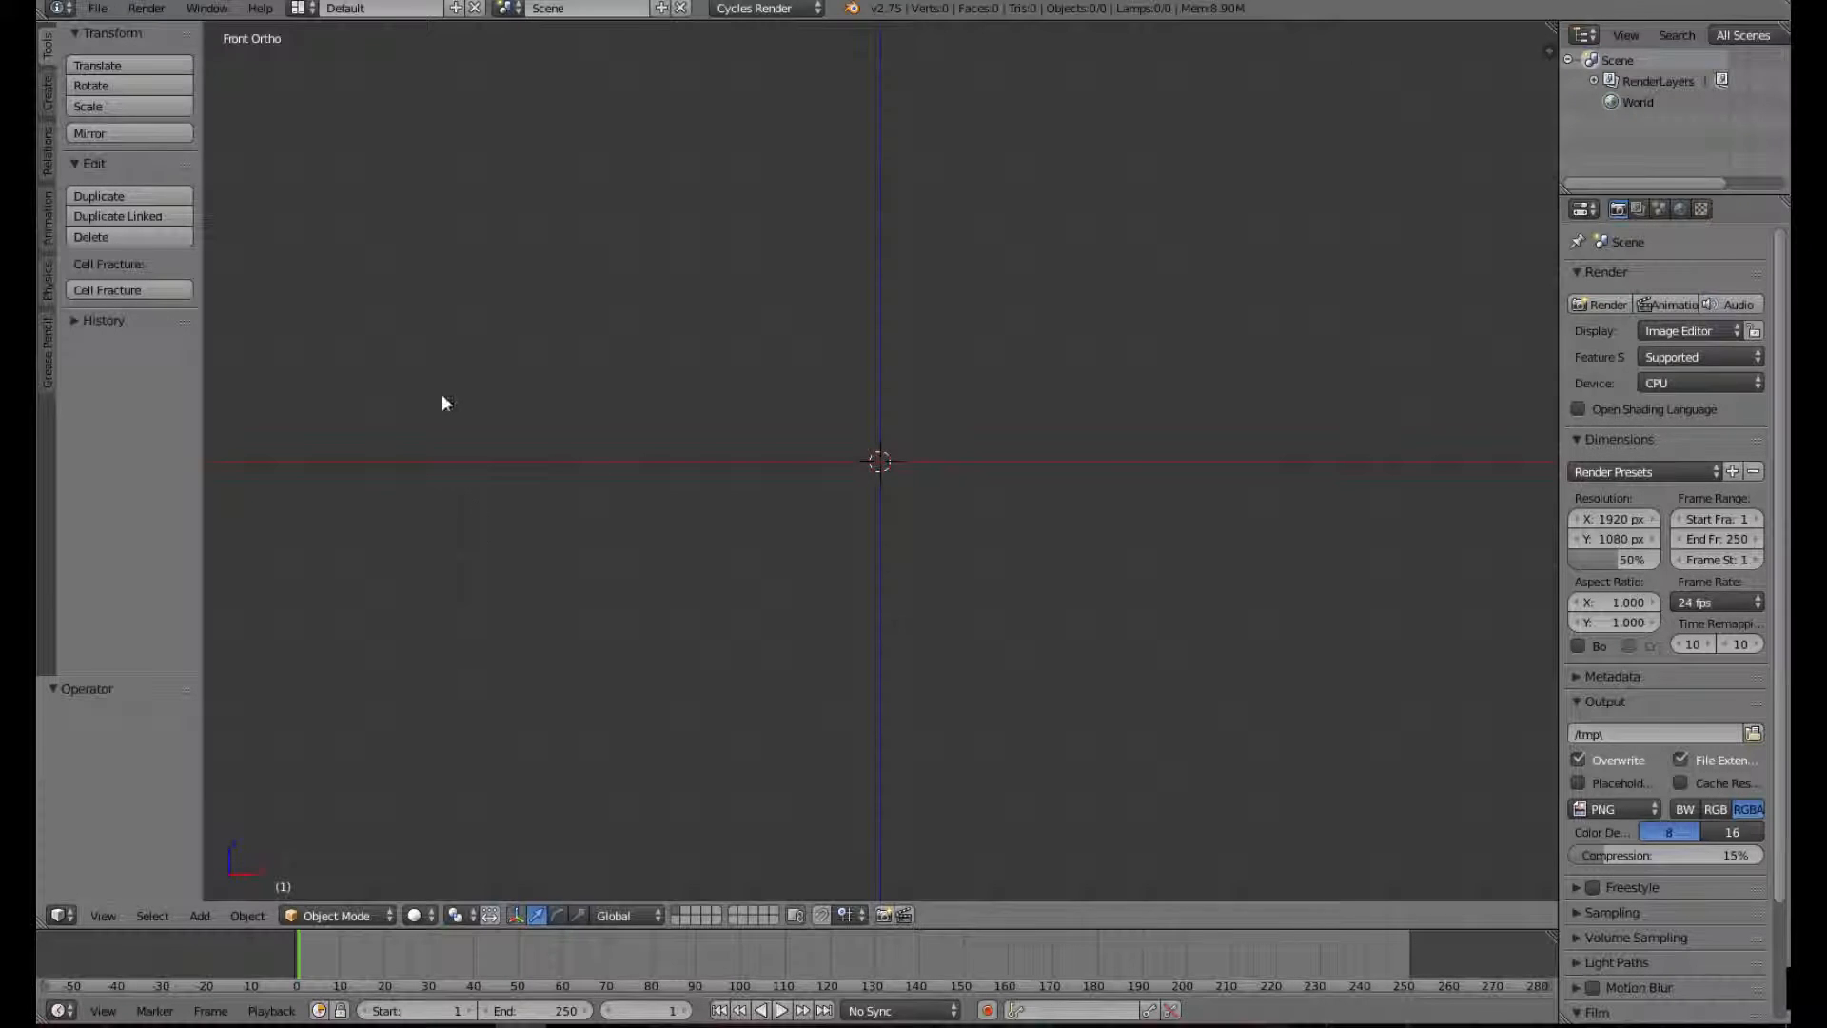
pyautogui.click(95, 10)
pyautogui.hotkey('shift', 'a')
pyautogui.moveTo(636, 480)
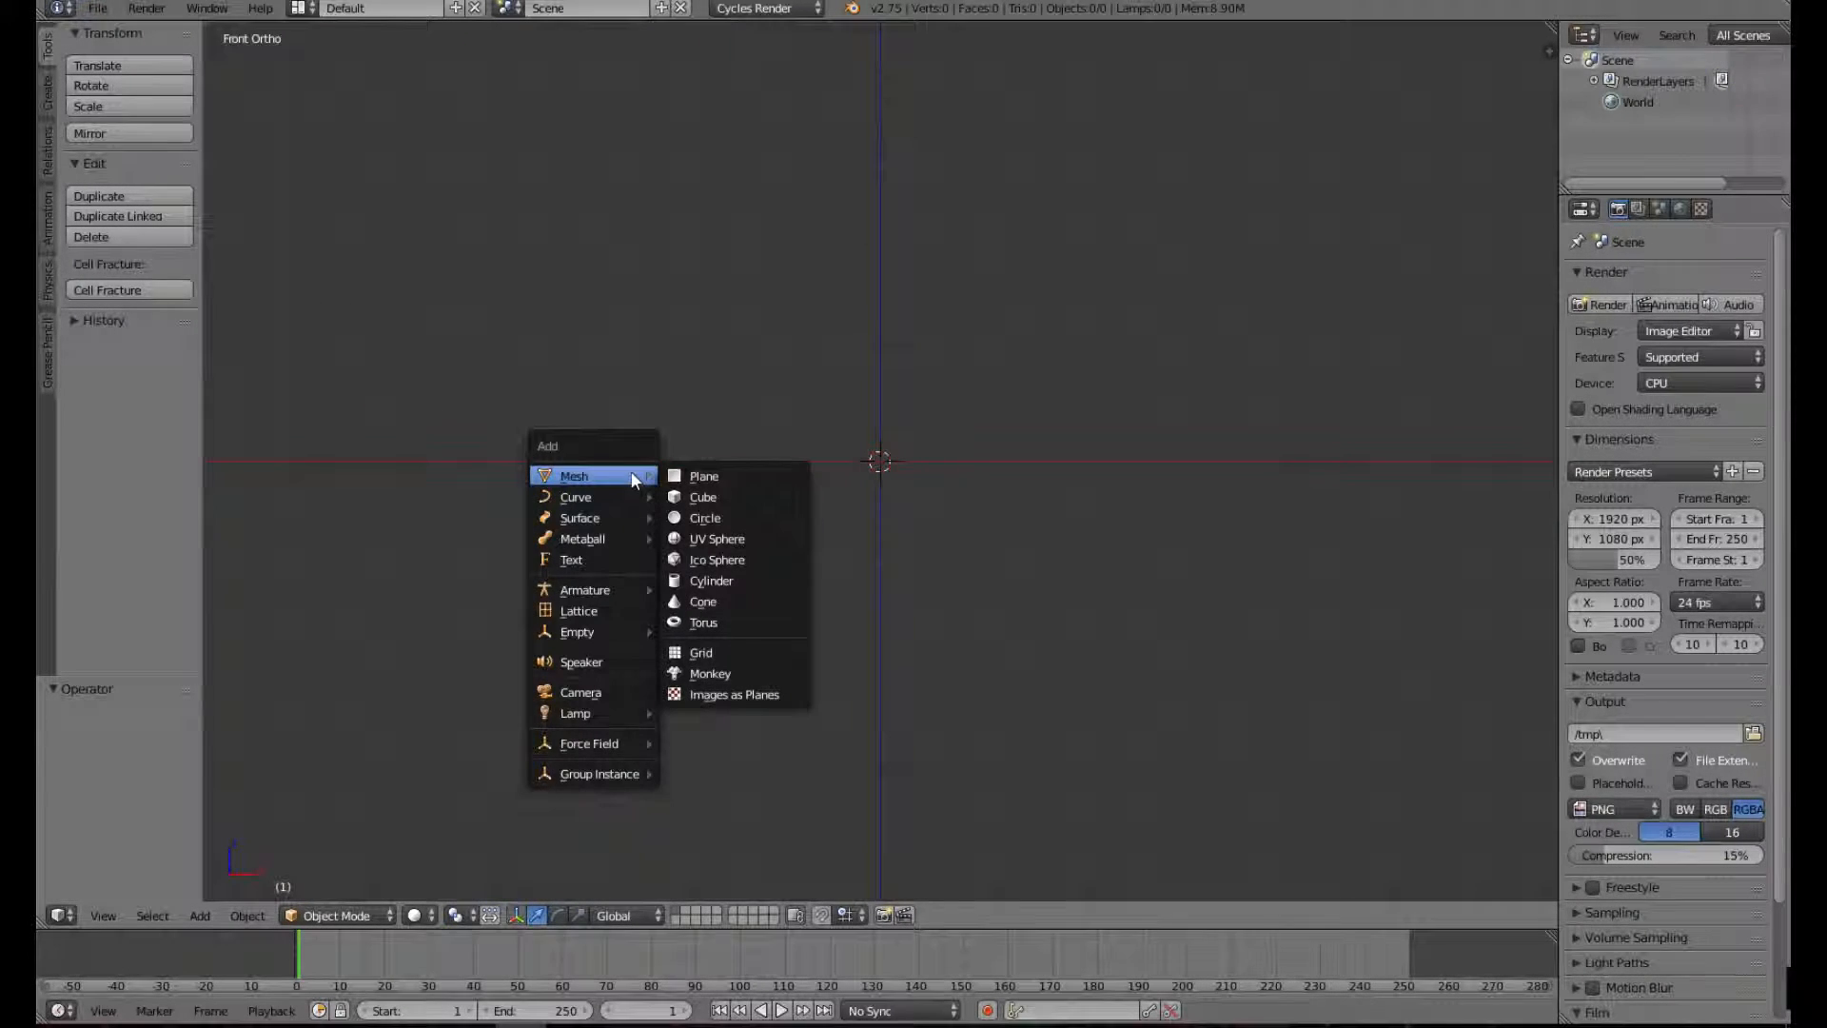
pyautogui.click(706, 500)
# - Turn on the Screencast Keys display for the 3D view and hide the properties sidebar
pyautogui.moveTo(1190, 575); pyautogui.dragTo(762, 625, button='middle')
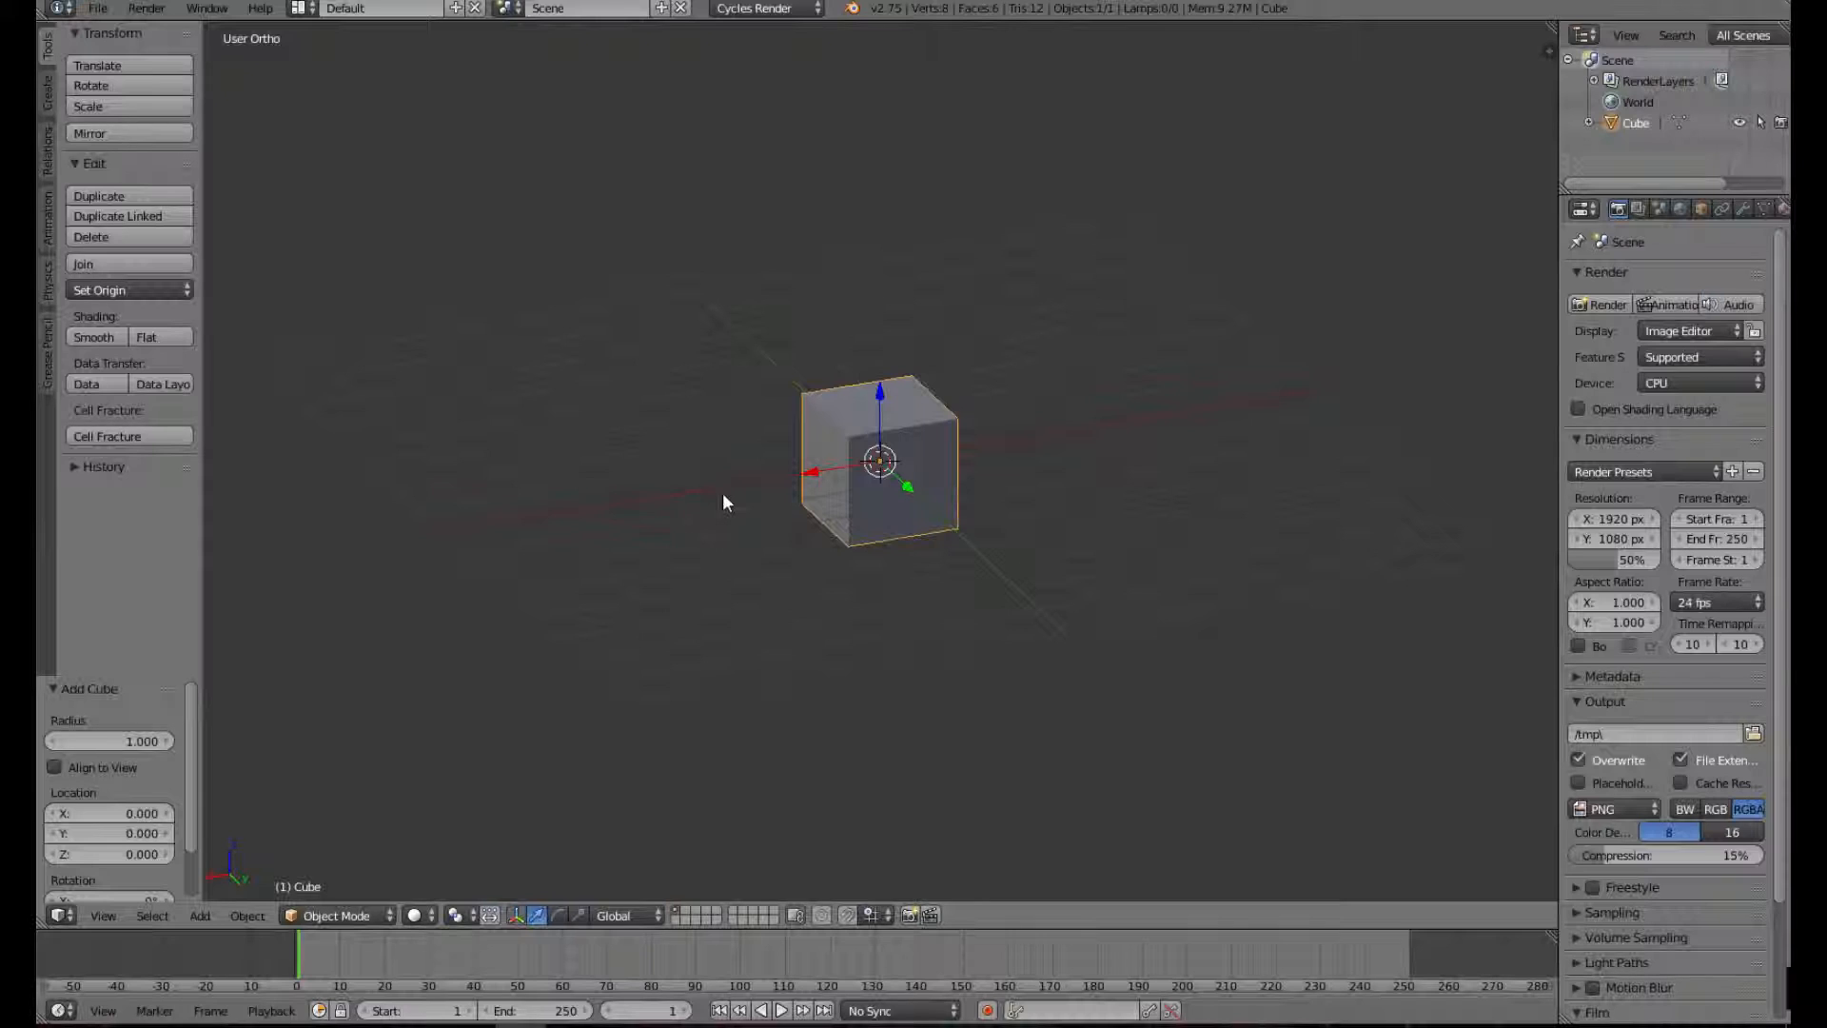
pyautogui.press('KP_1')
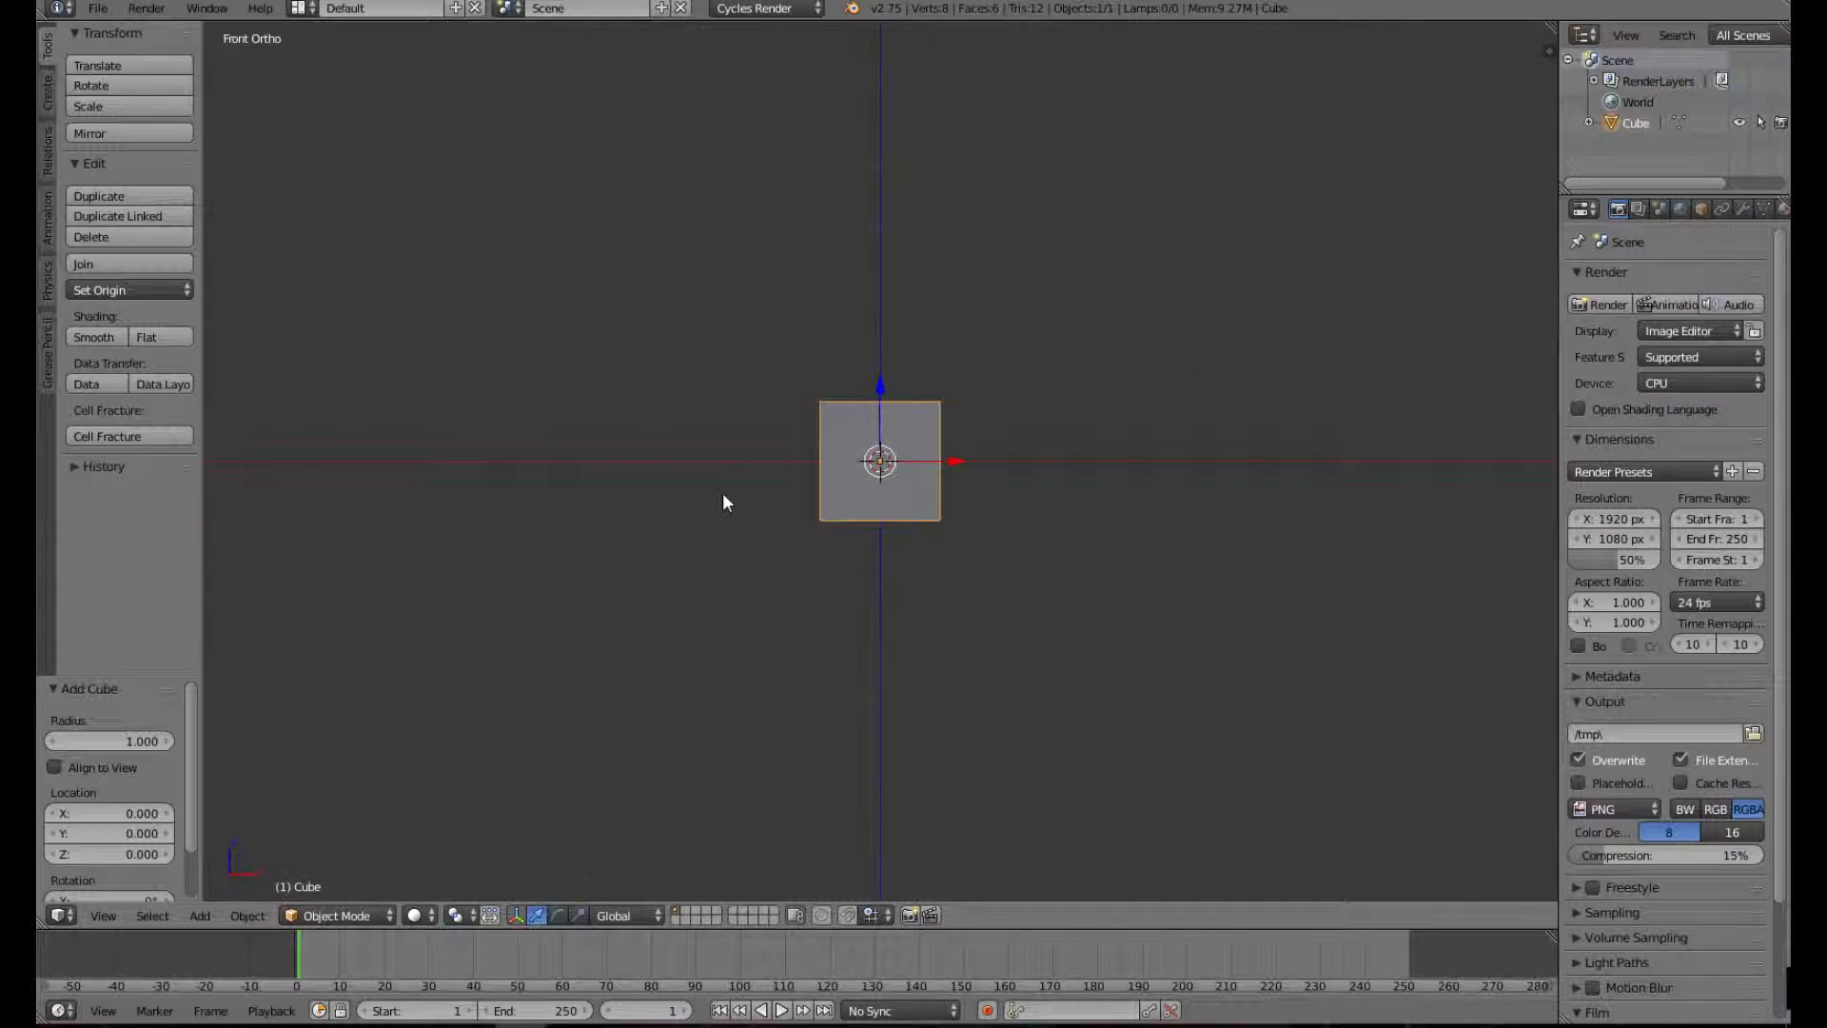
pyautogui.press('KP_3')
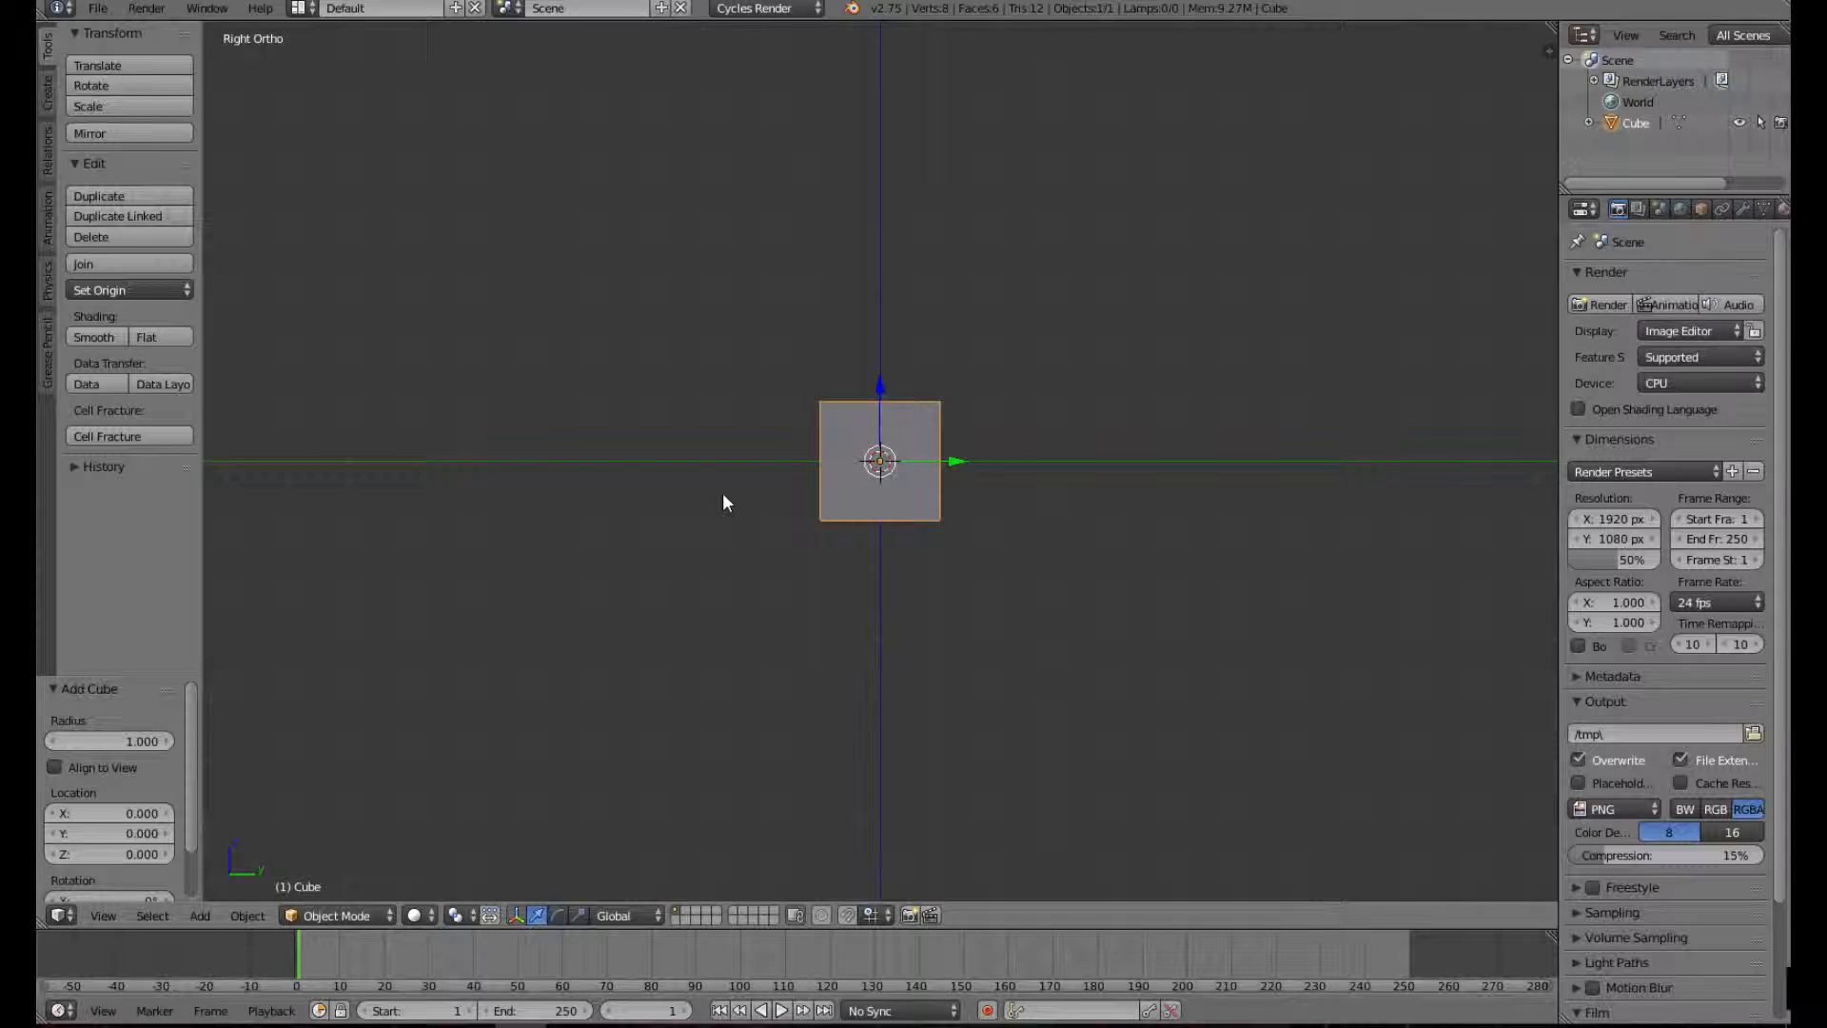
pyautogui.press('KP_7')
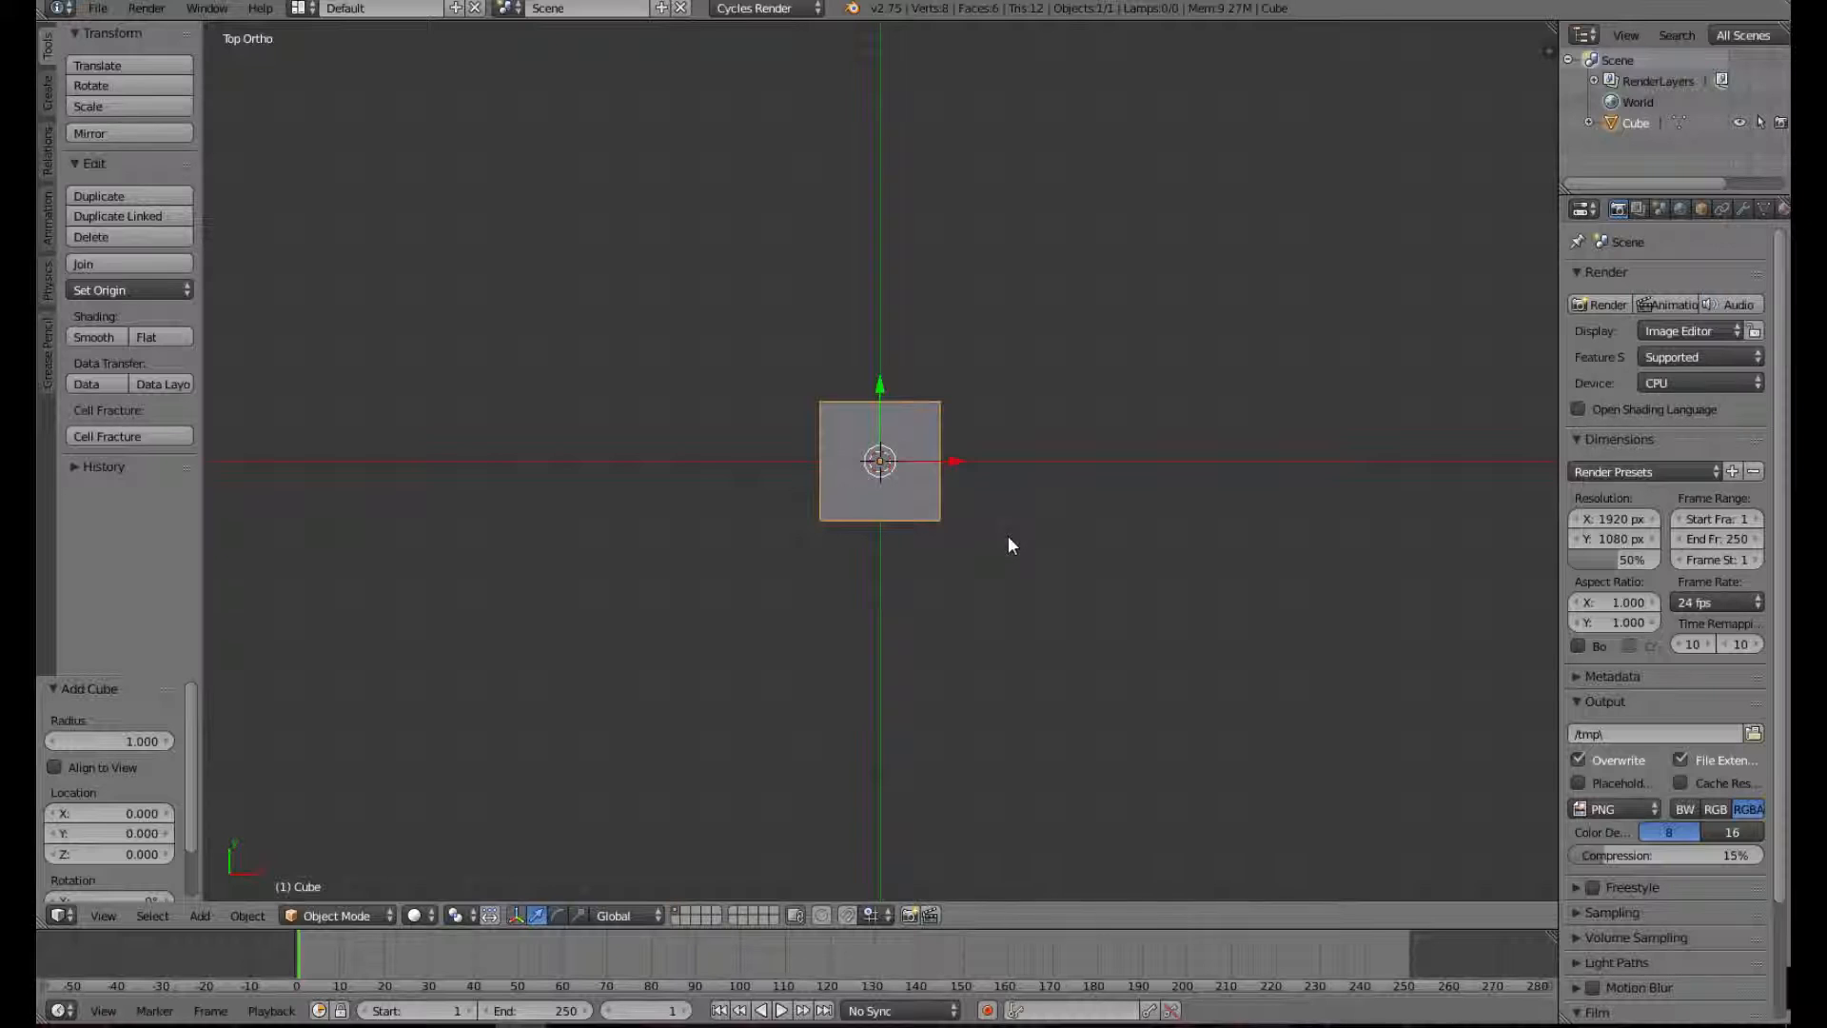
pyautogui.press('n')
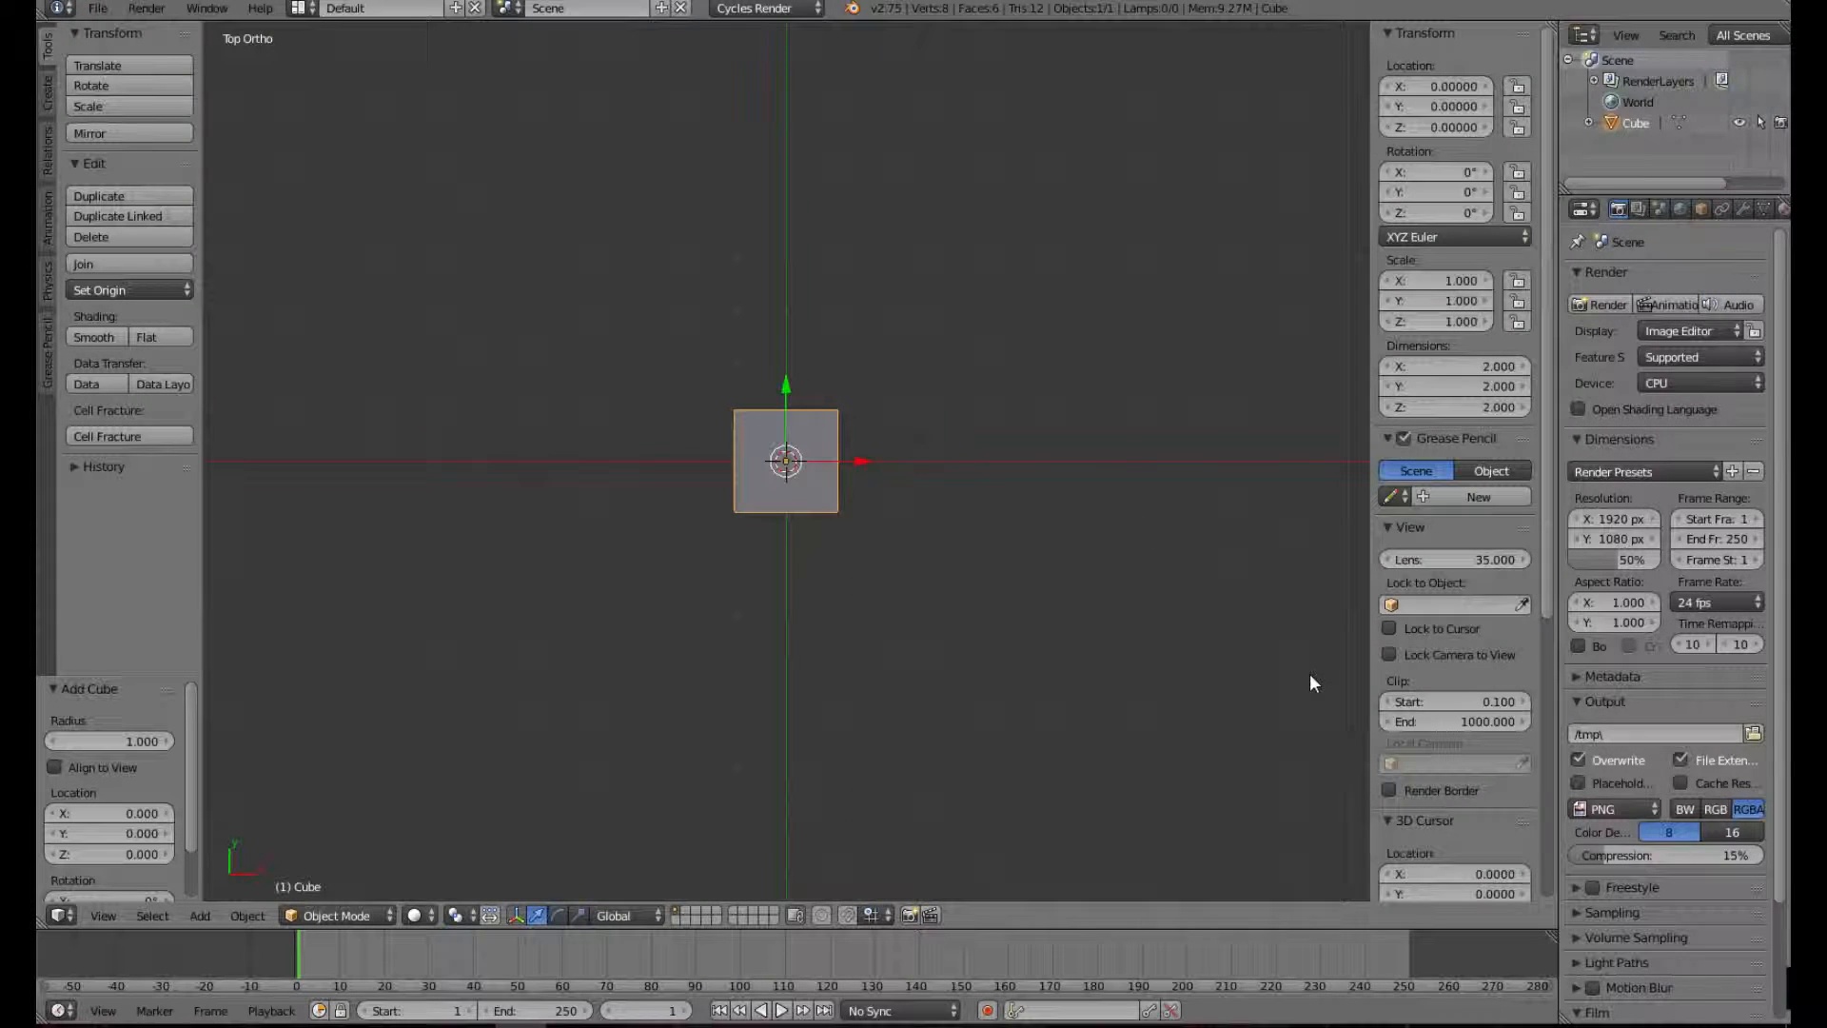
pyautogui.scroll(-3, 1489, 856)
pyautogui.scroll(-7, 1486, 873)
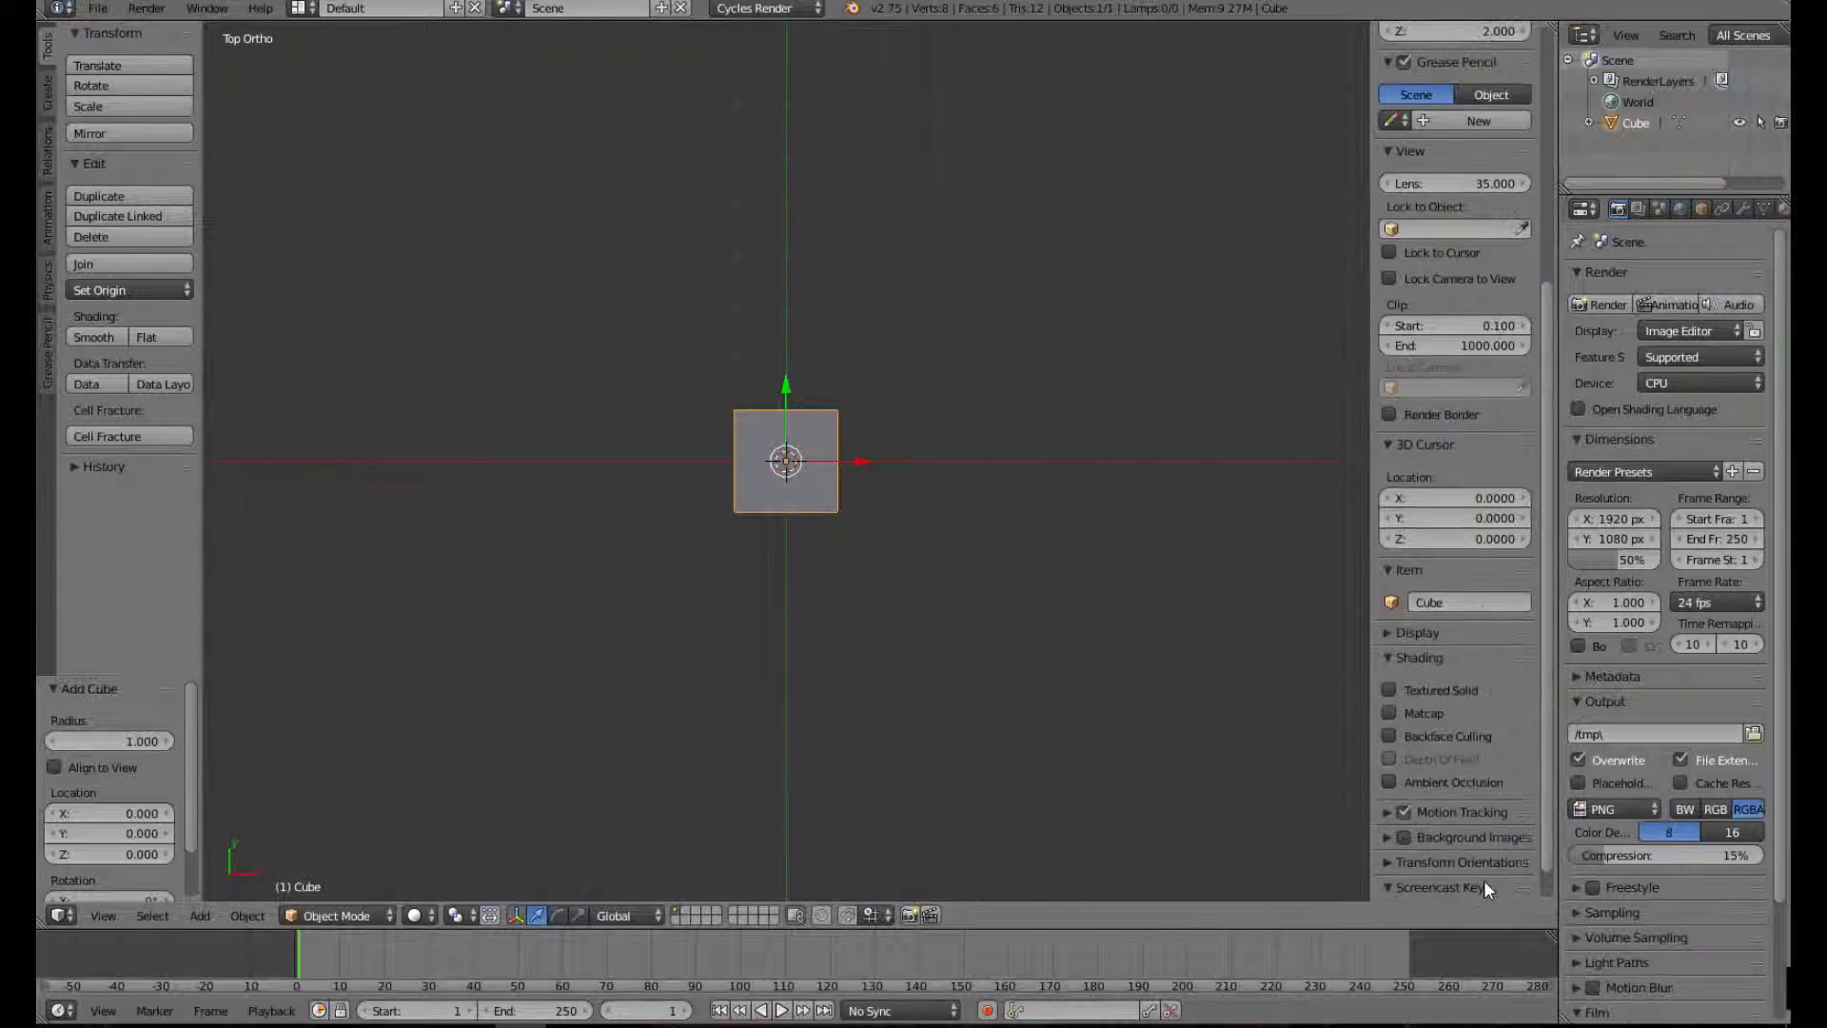
pyautogui.click(1481, 881)
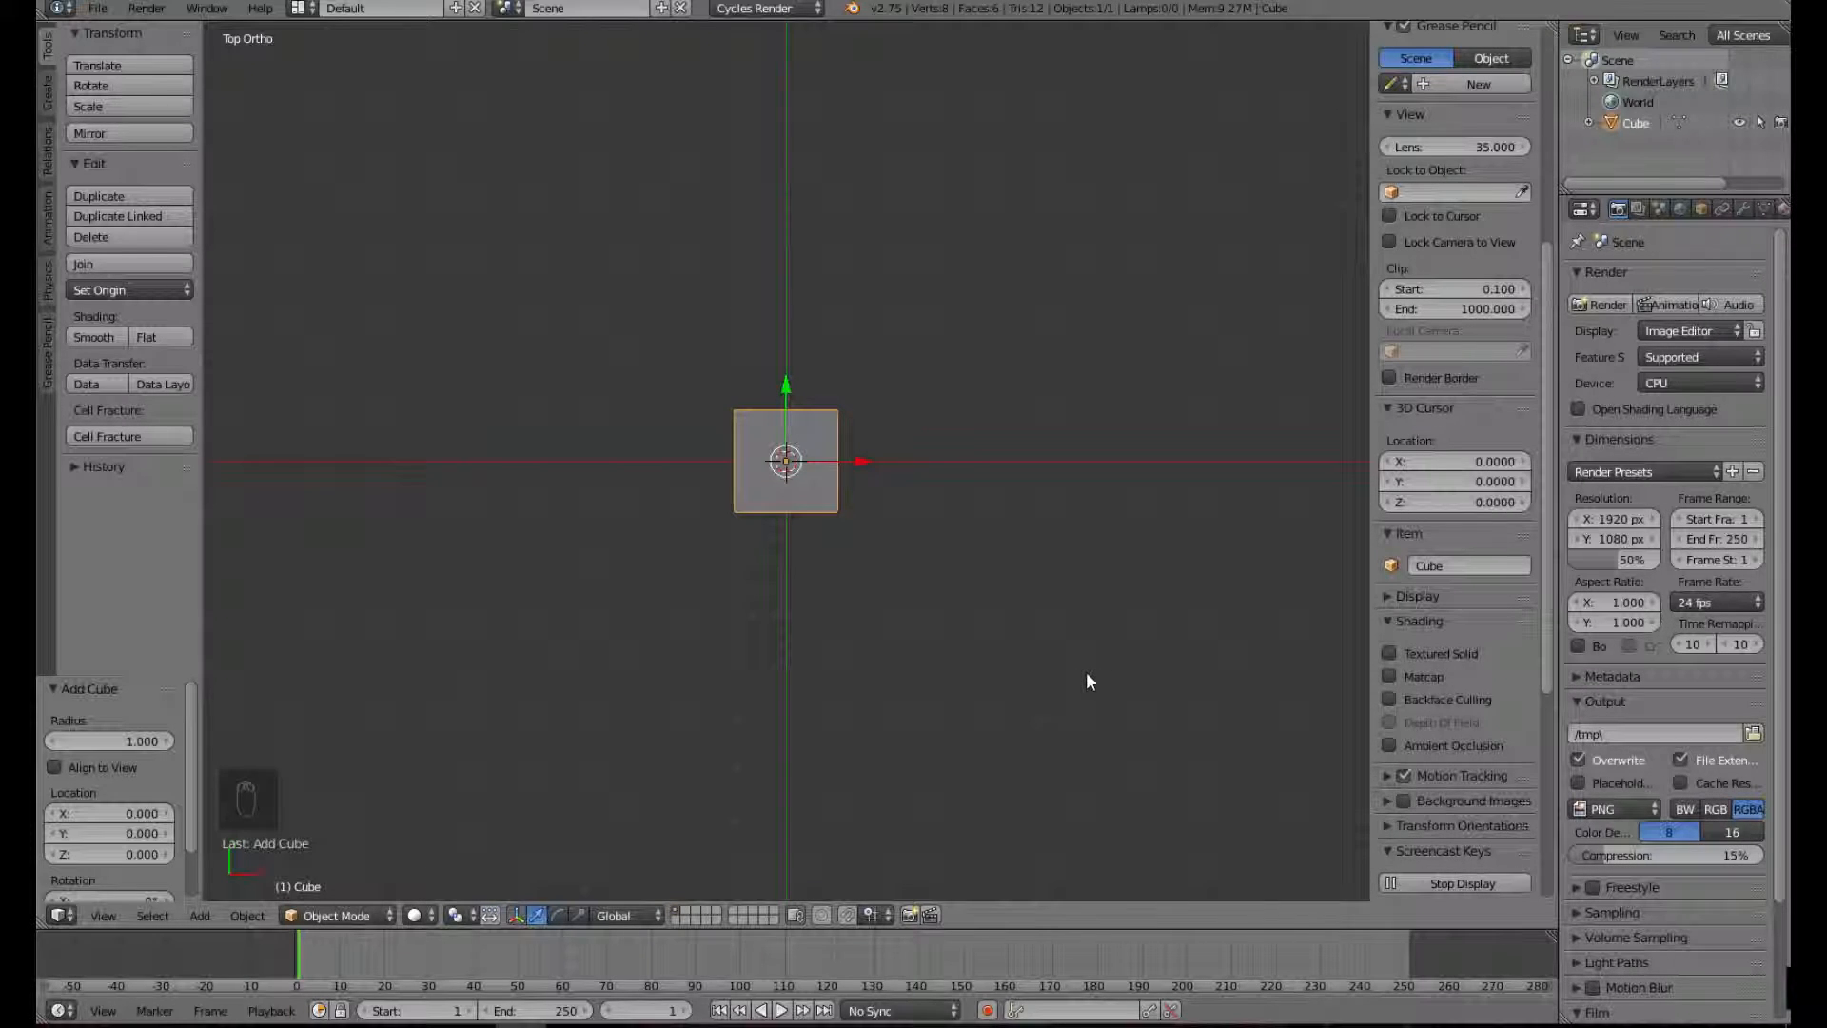
pyautogui.press('n')
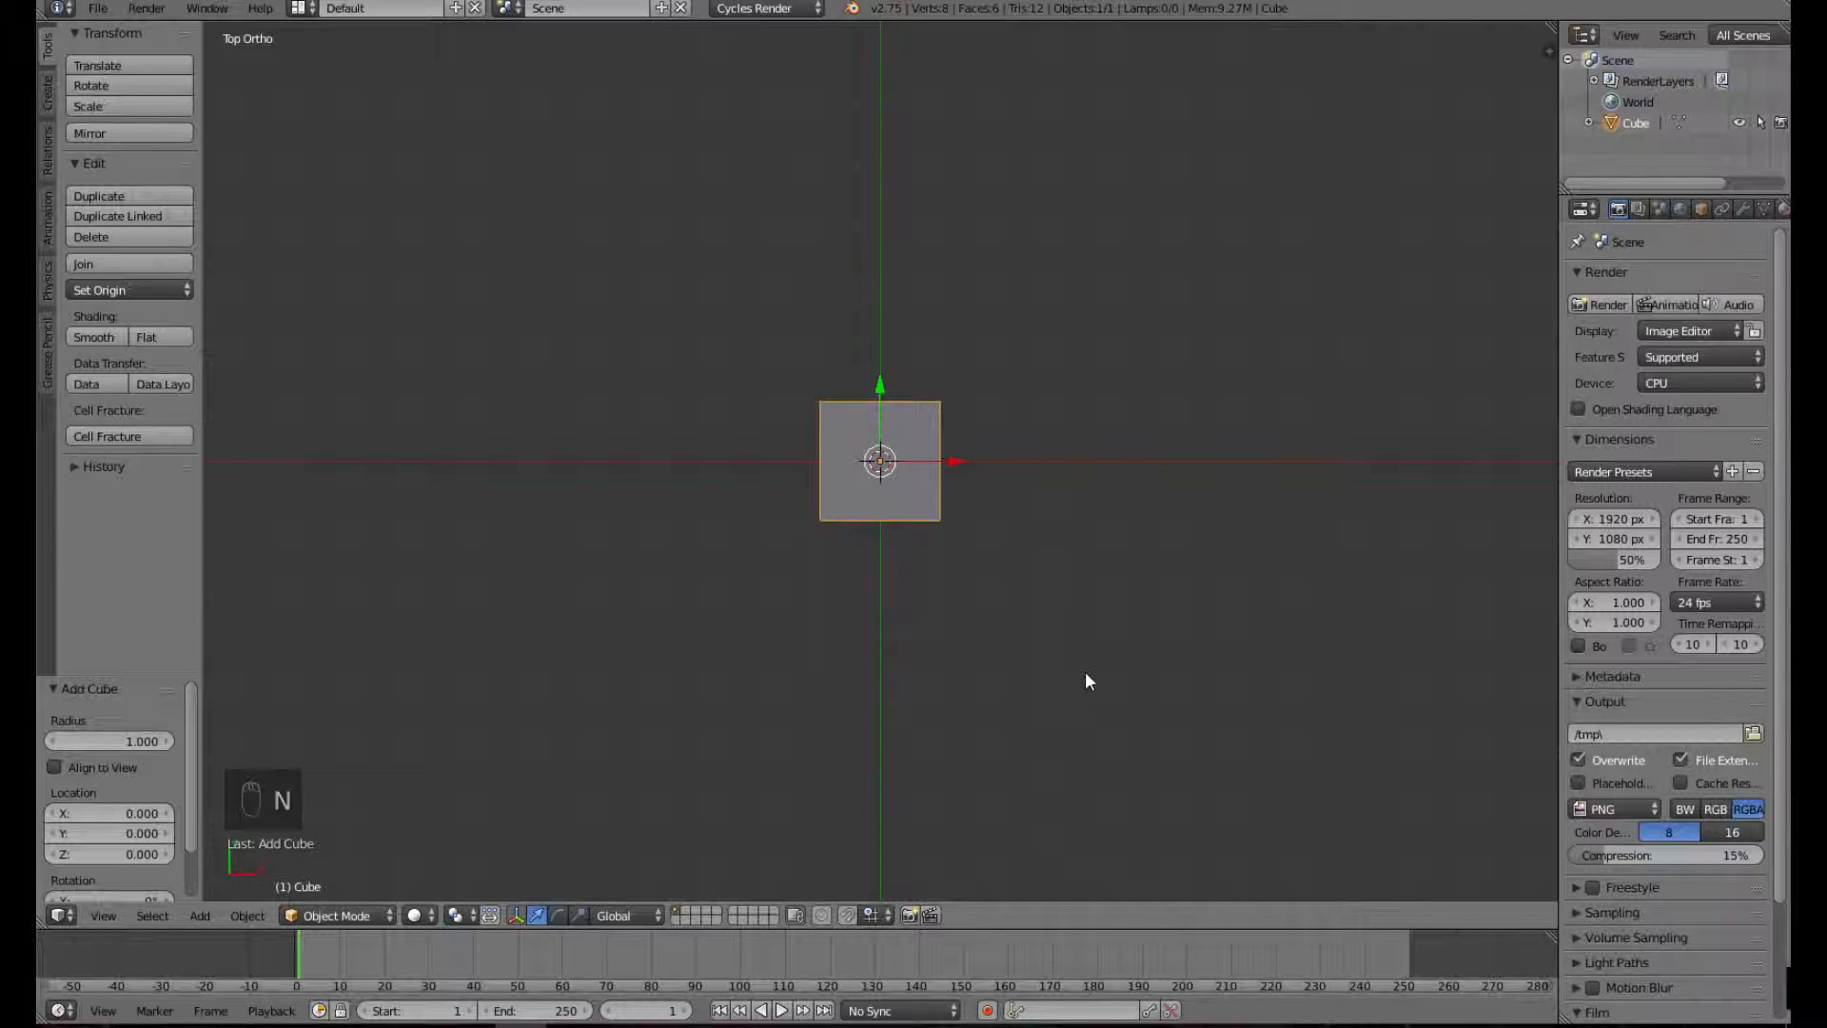
# - Split the 3D view horizontally into two areas and divide the lower one vertically
pyautogui.moveTo(1089, 670); pyautogui.dragTo(1253, 591, button='middle')
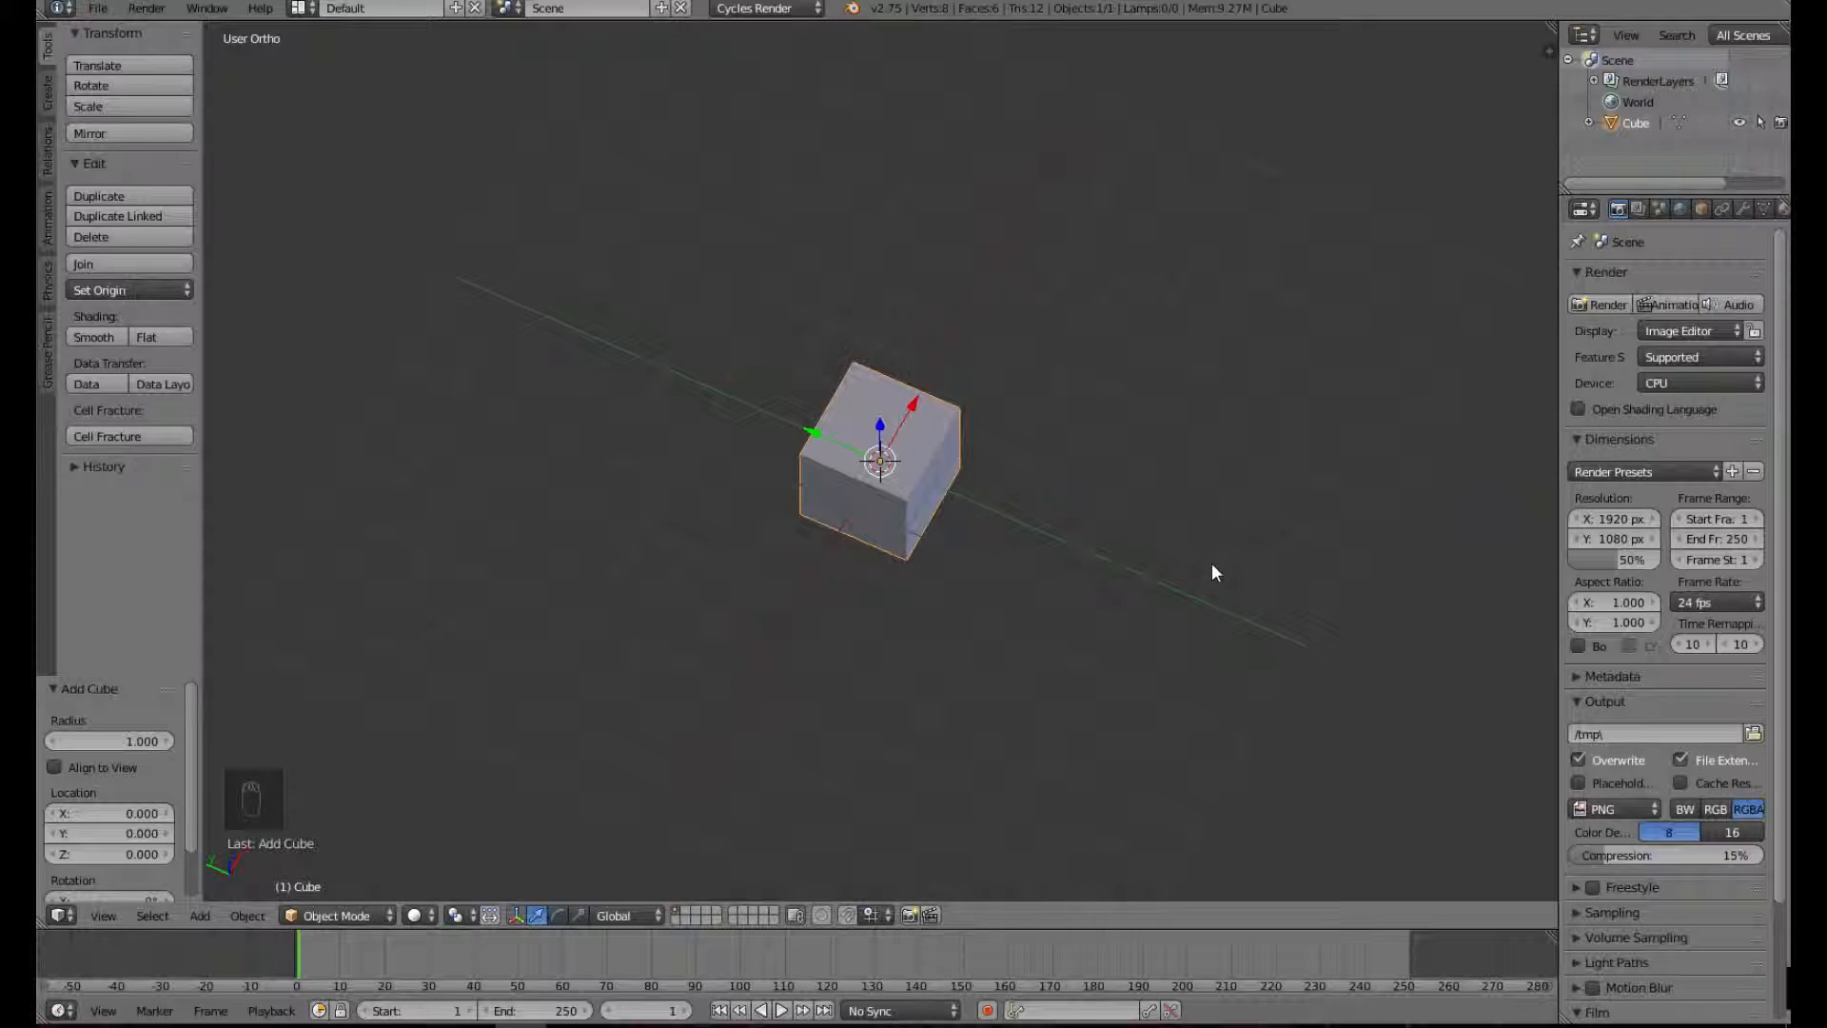
pyautogui.moveTo(1548, 49); pyautogui.dragTo(1490, 464)
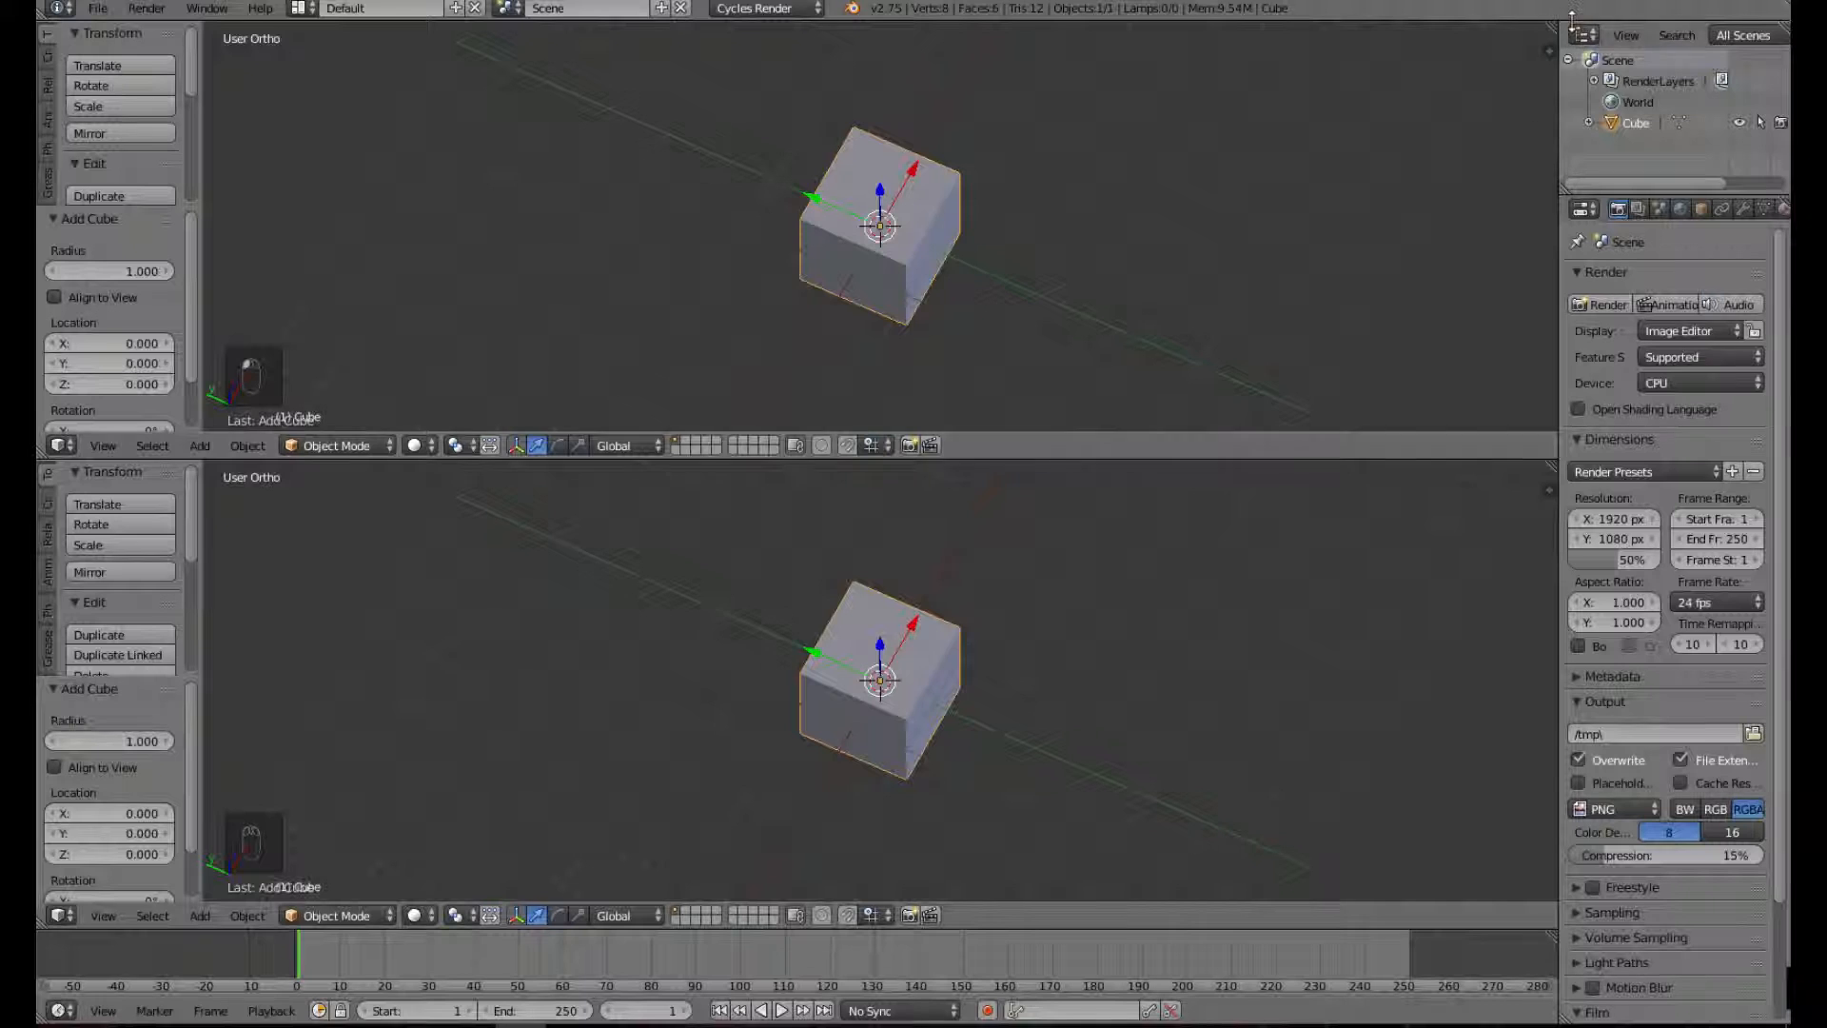
pyautogui.moveTo(1552, 466); pyautogui.dragTo(983, 569)
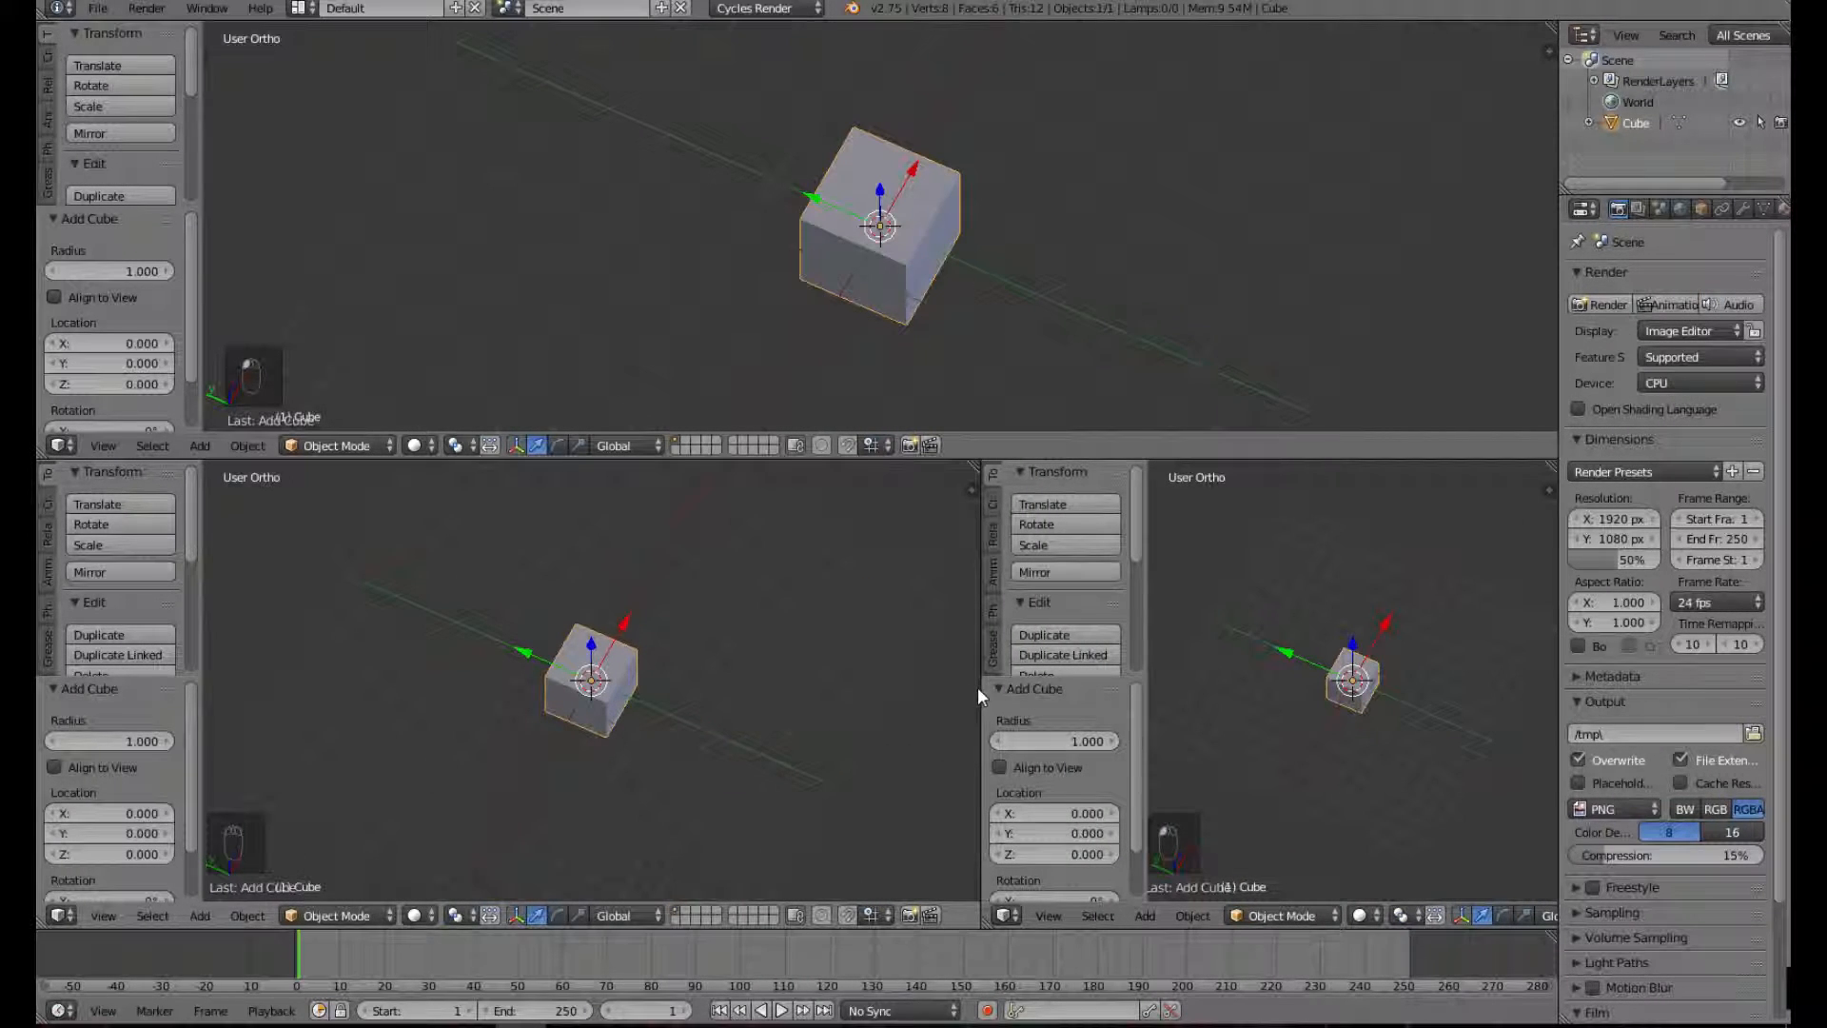
# - Switch the smallest 3D view to the Node Editor and the upper one to the UV/Image Editor
pyautogui.click(1005, 916)
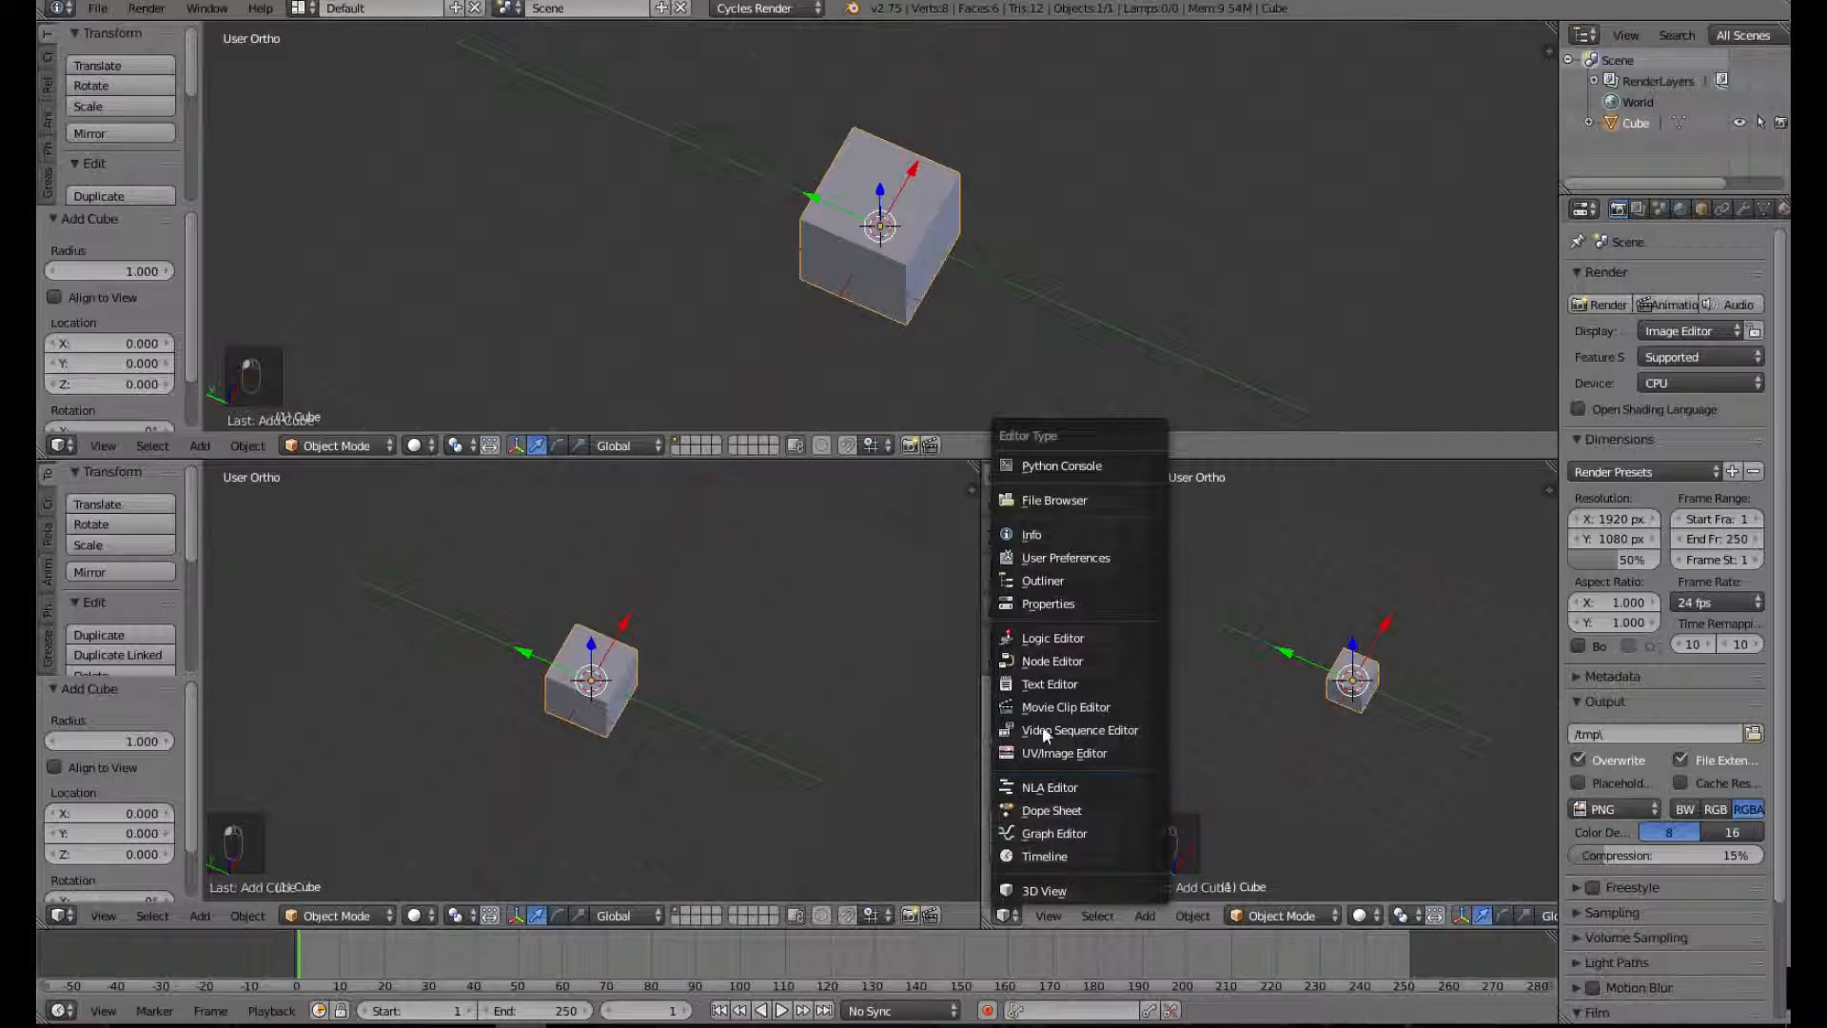
pyautogui.click(1056, 660)
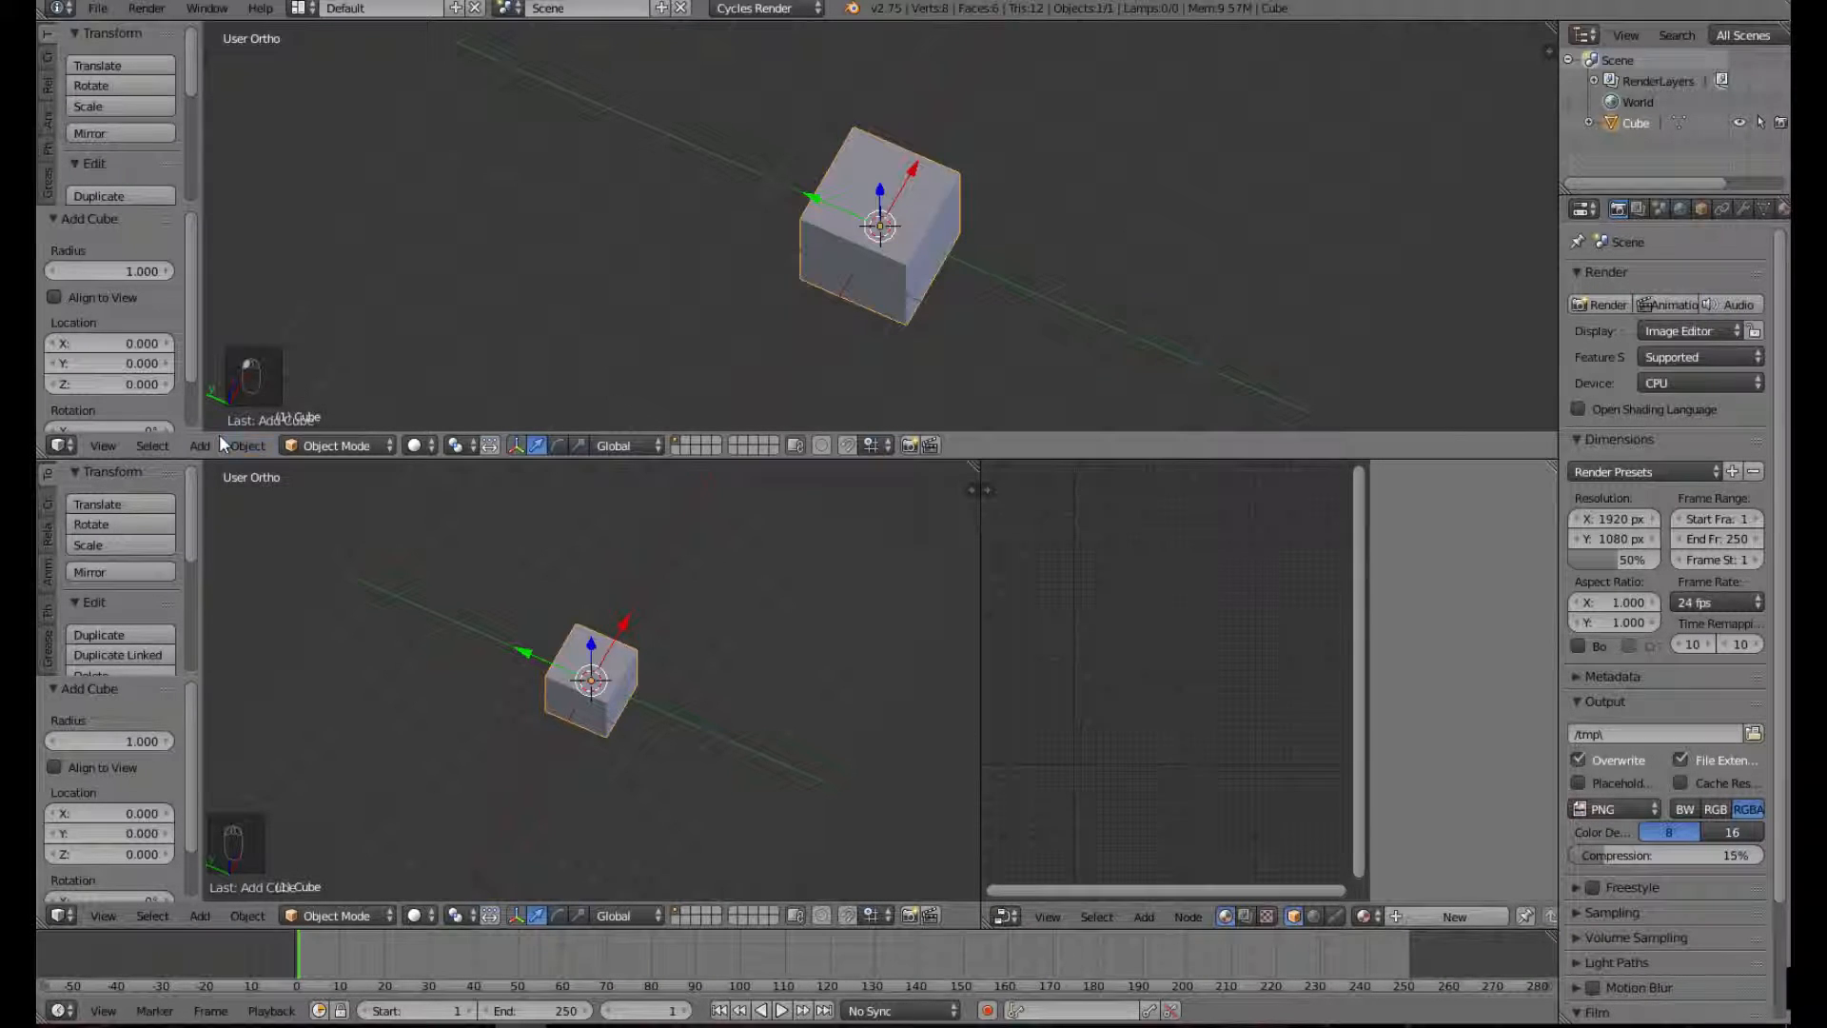
pyautogui.click(58, 446)
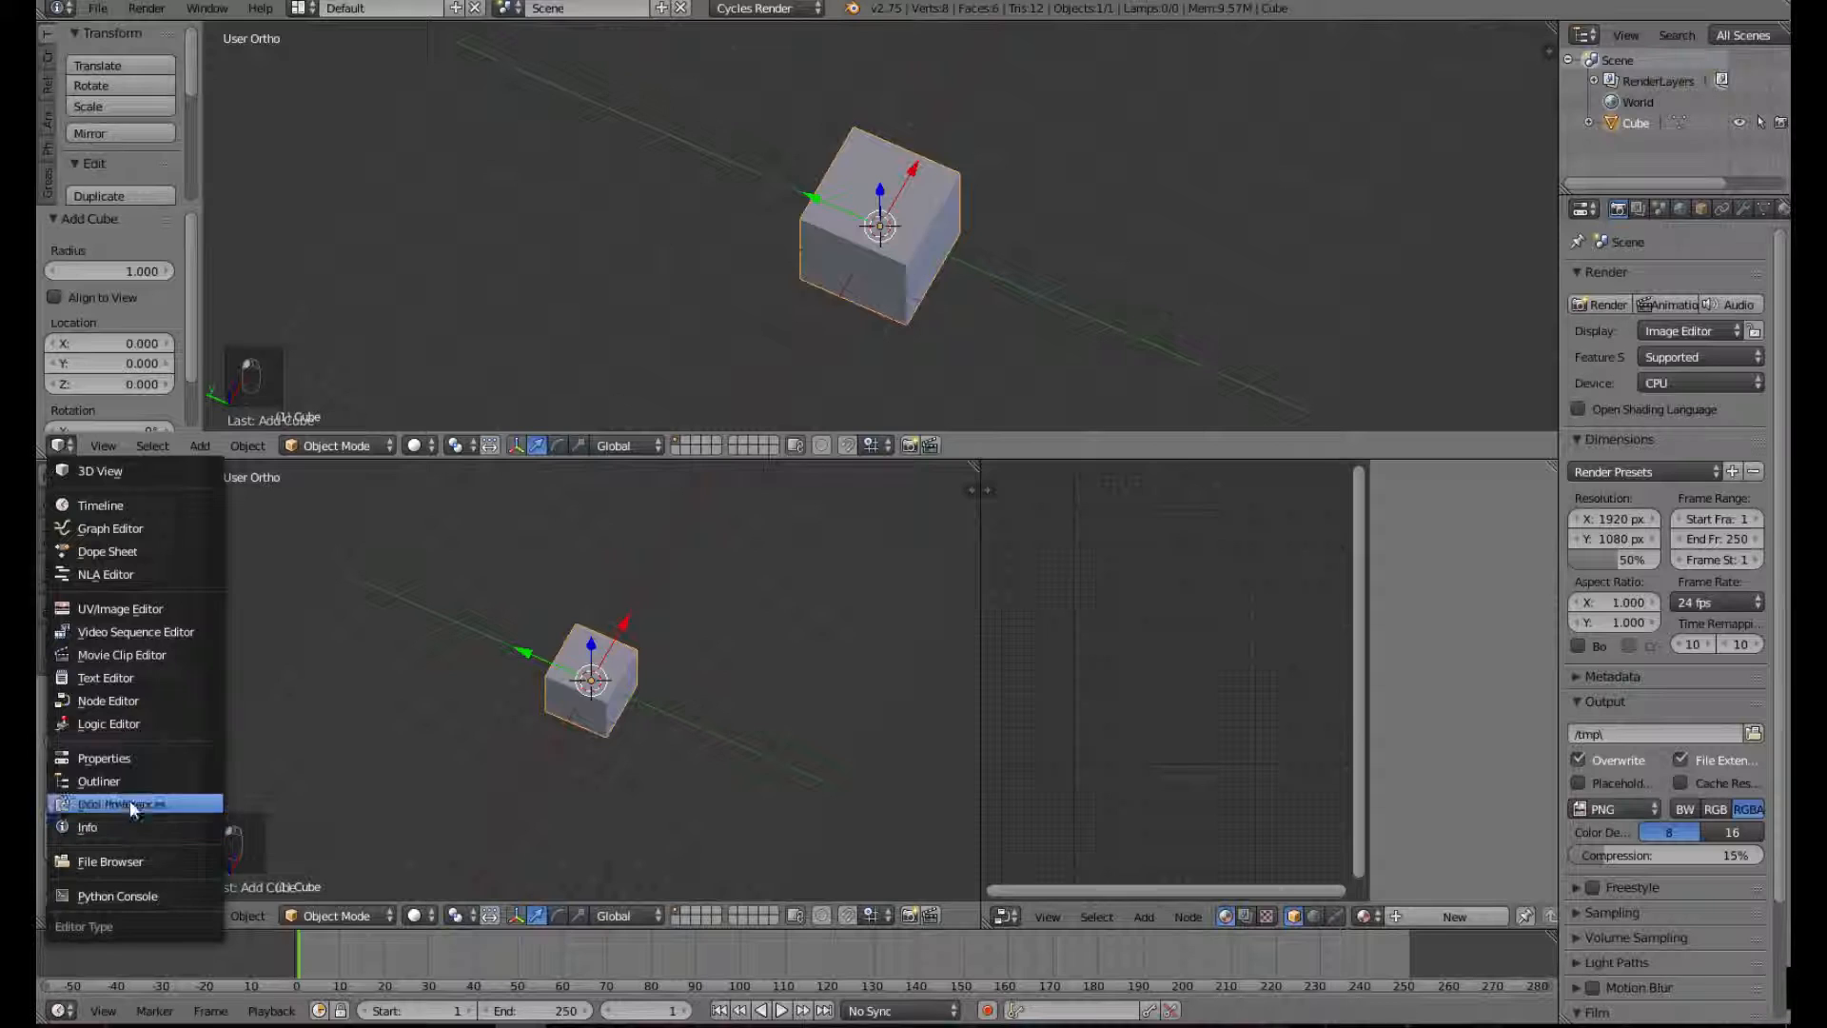
pyautogui.click(140, 605)
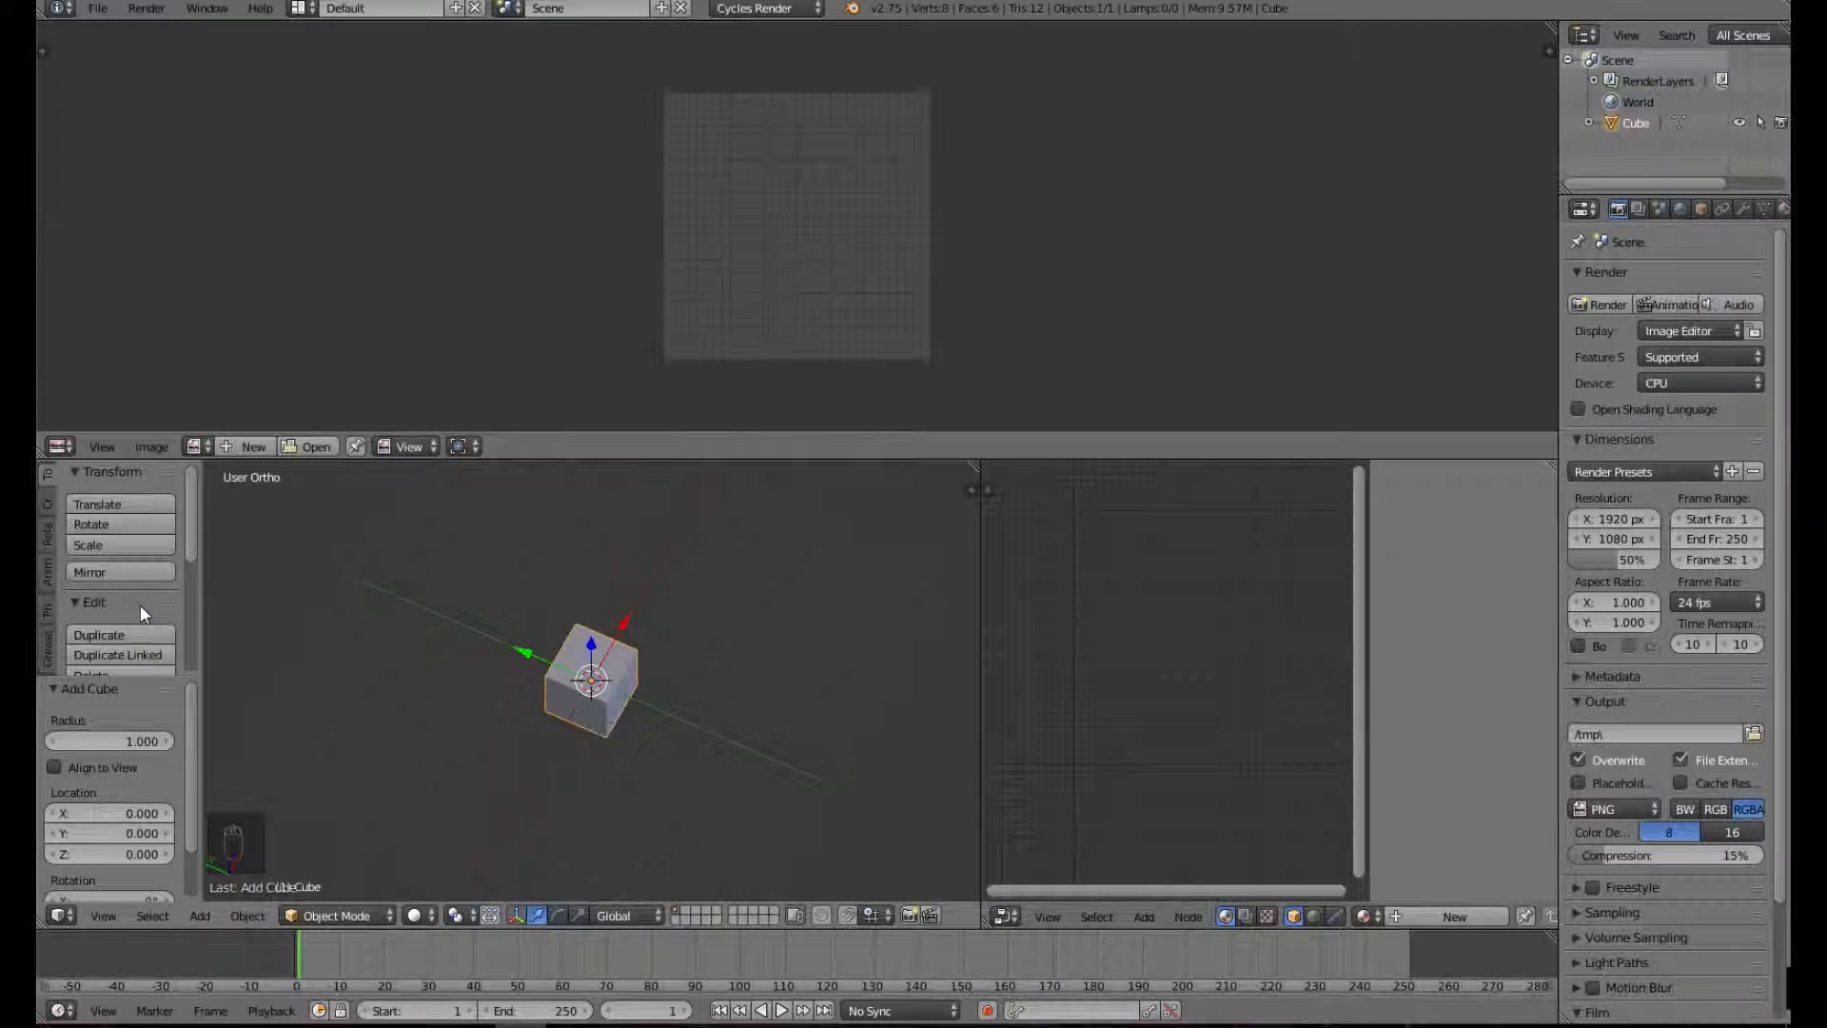
# - Join the Node Editor area into the neighbouring 3D view so that only the 3D view remains there
pyautogui.rightClick(980, 678)
pyautogui.click(938, 702)
pyautogui.click(1105, 681)
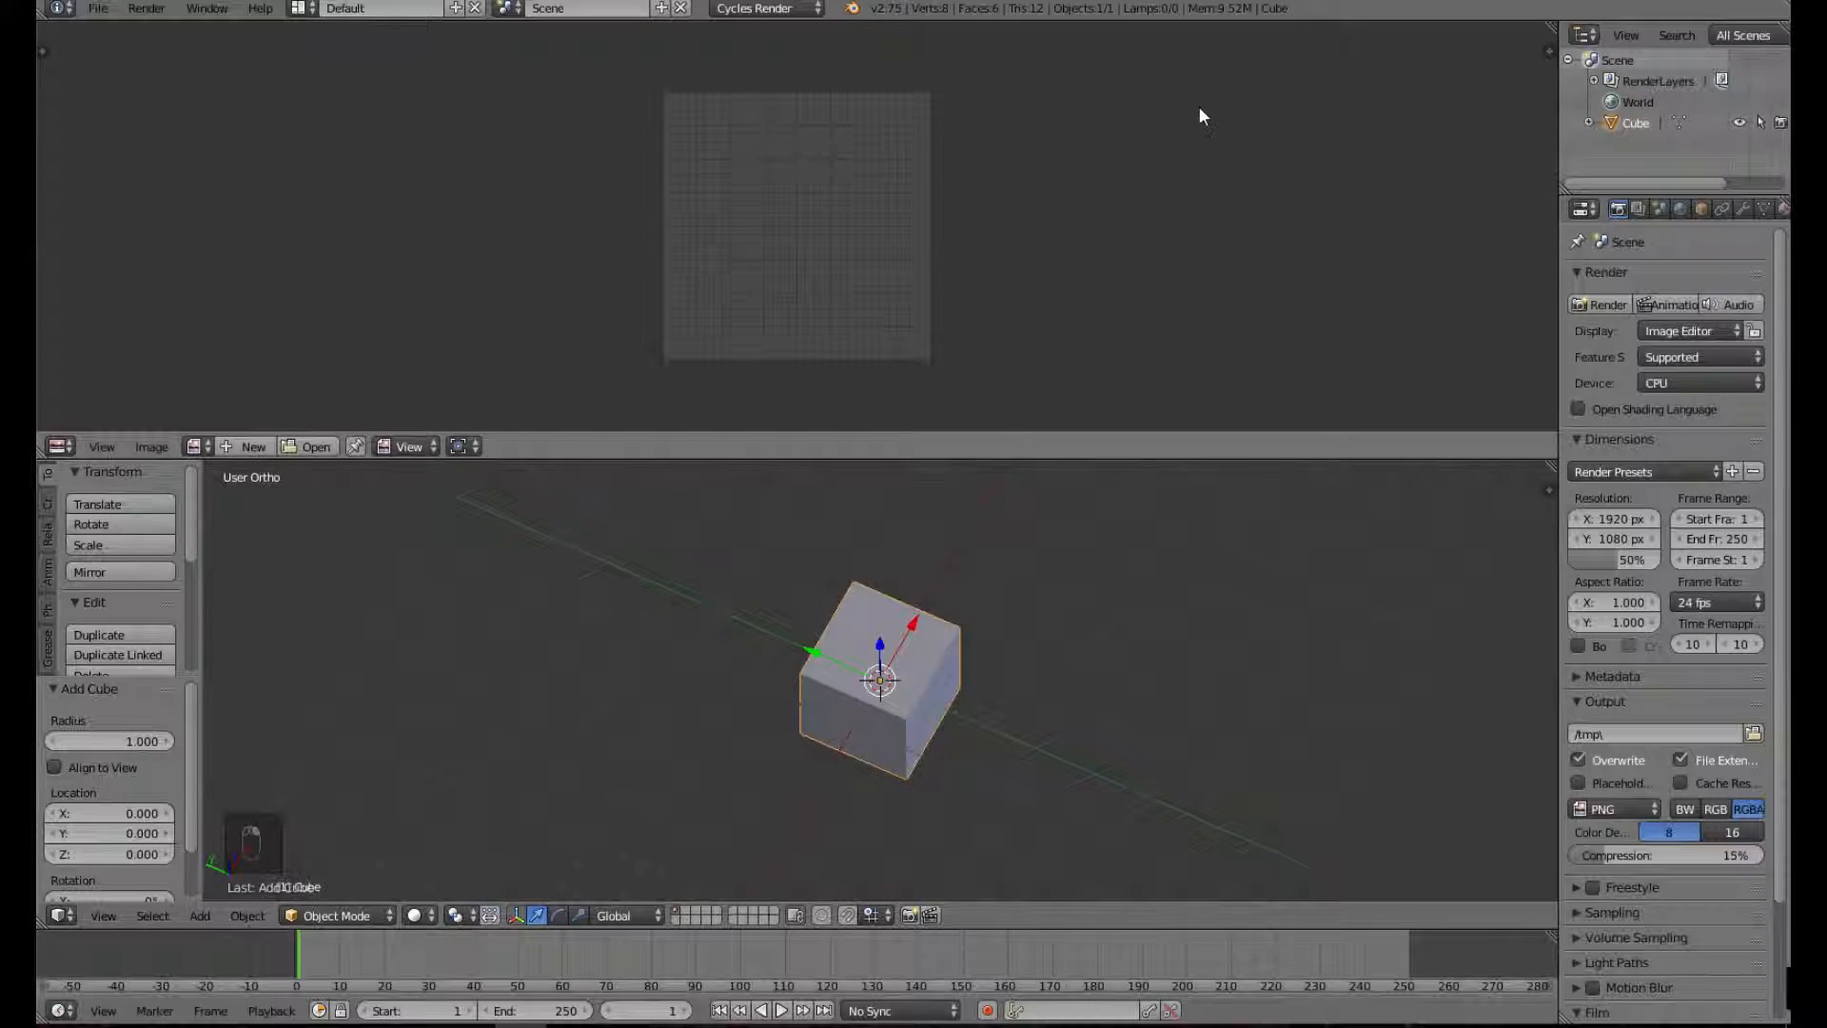
# - Subdivide the whole cube in Edit Mode with the number of cuts set to 2
pyautogui.moveTo(1081, 775); pyautogui.dragTo(496, 613, button='middle')
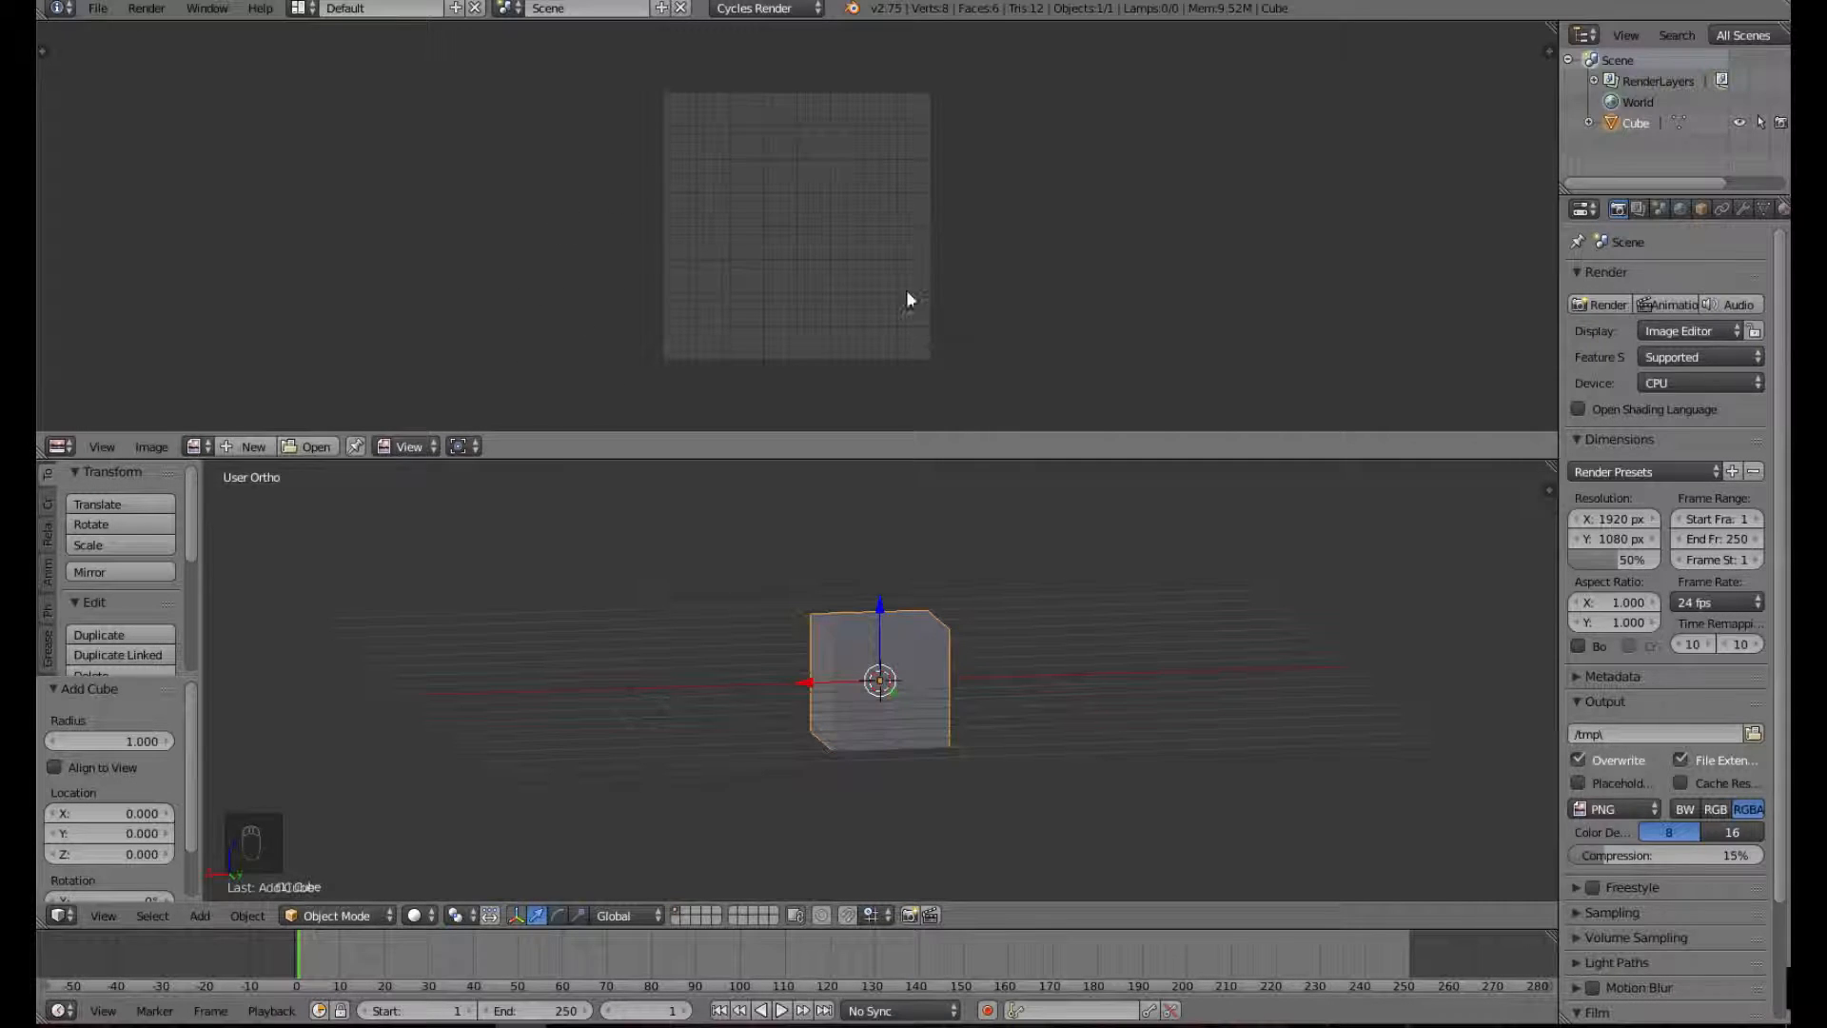
pyautogui.moveTo(1026, 687); pyautogui.dragTo(1101, 752, button='middle')
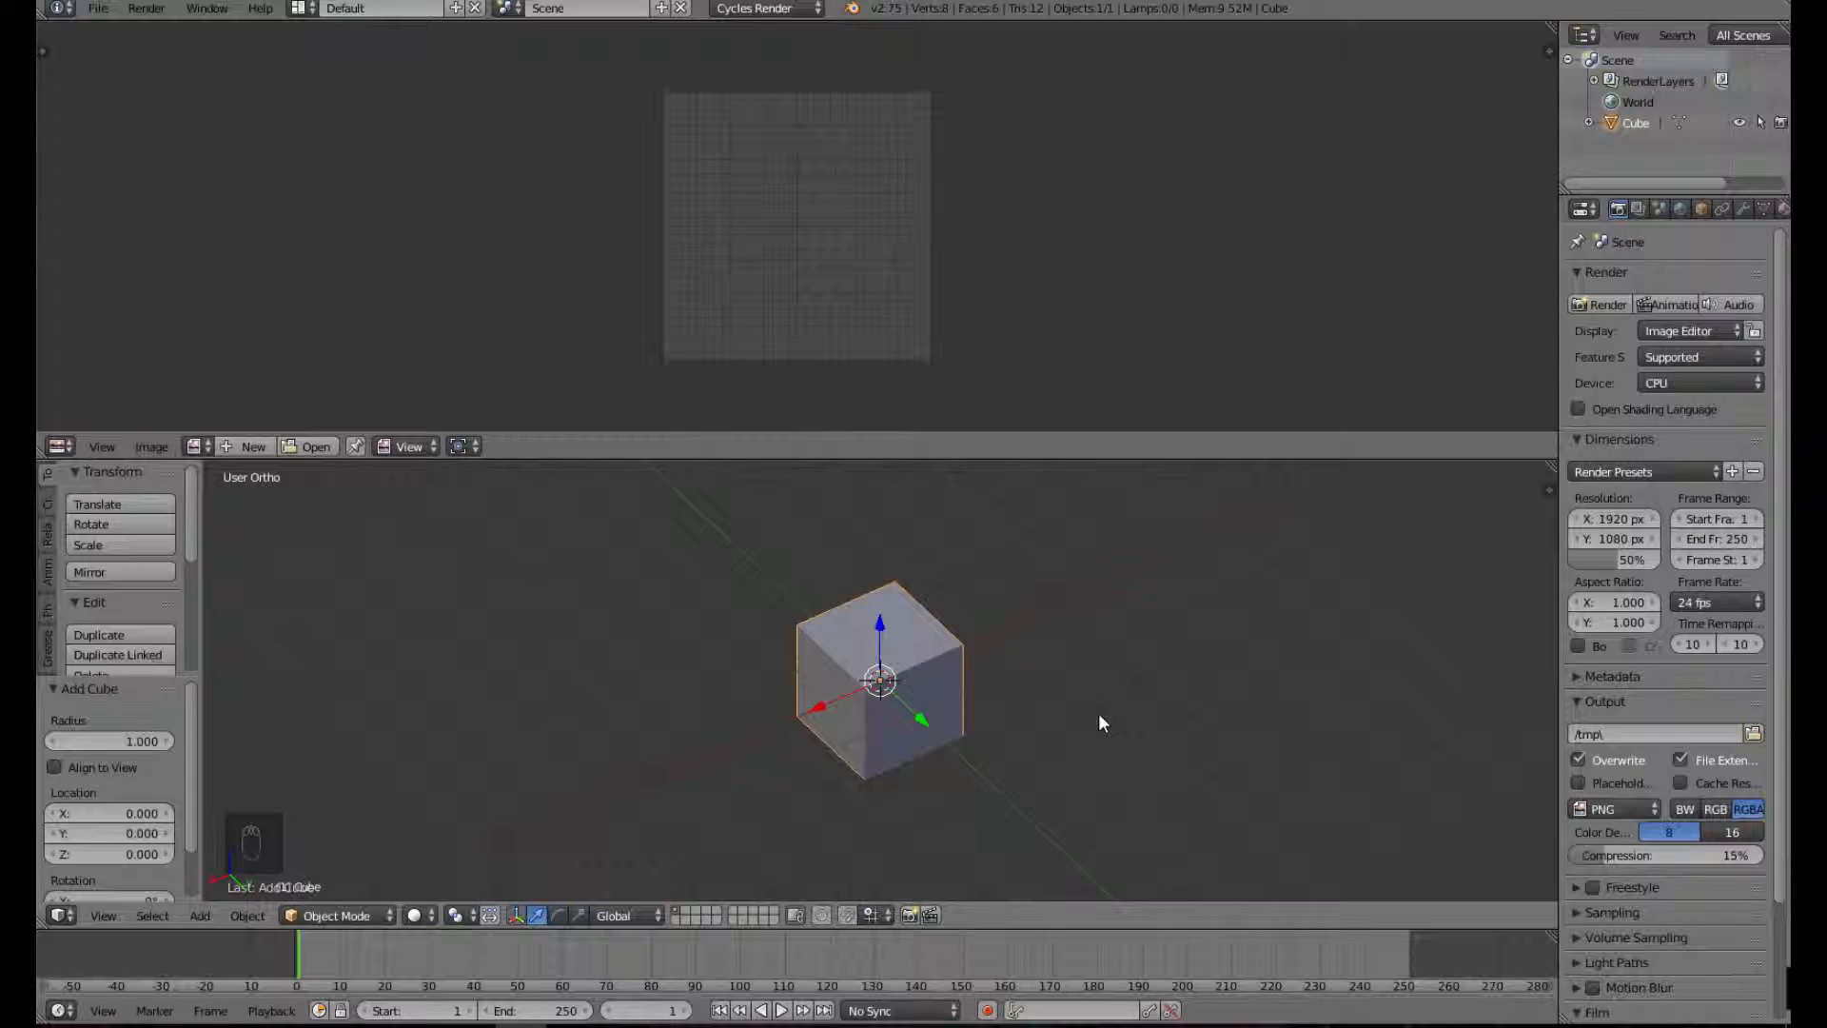
pyautogui.press('Tab')
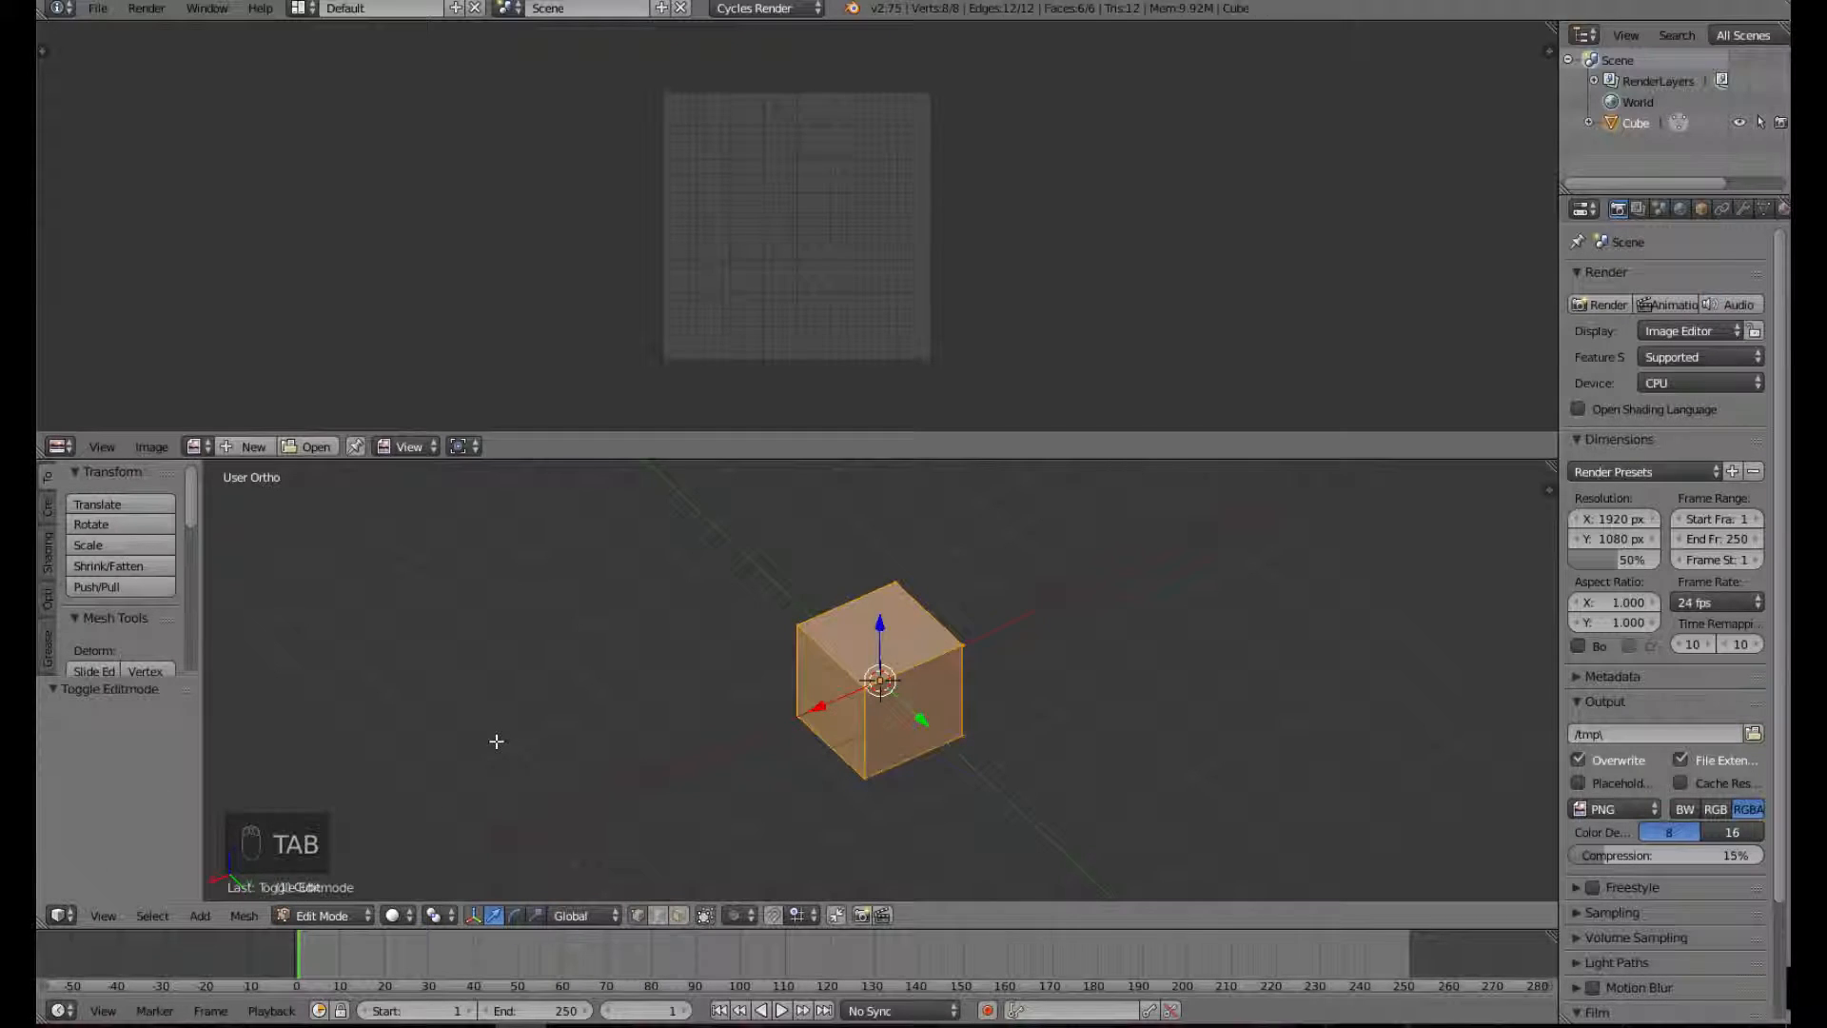
pyautogui.press('w')
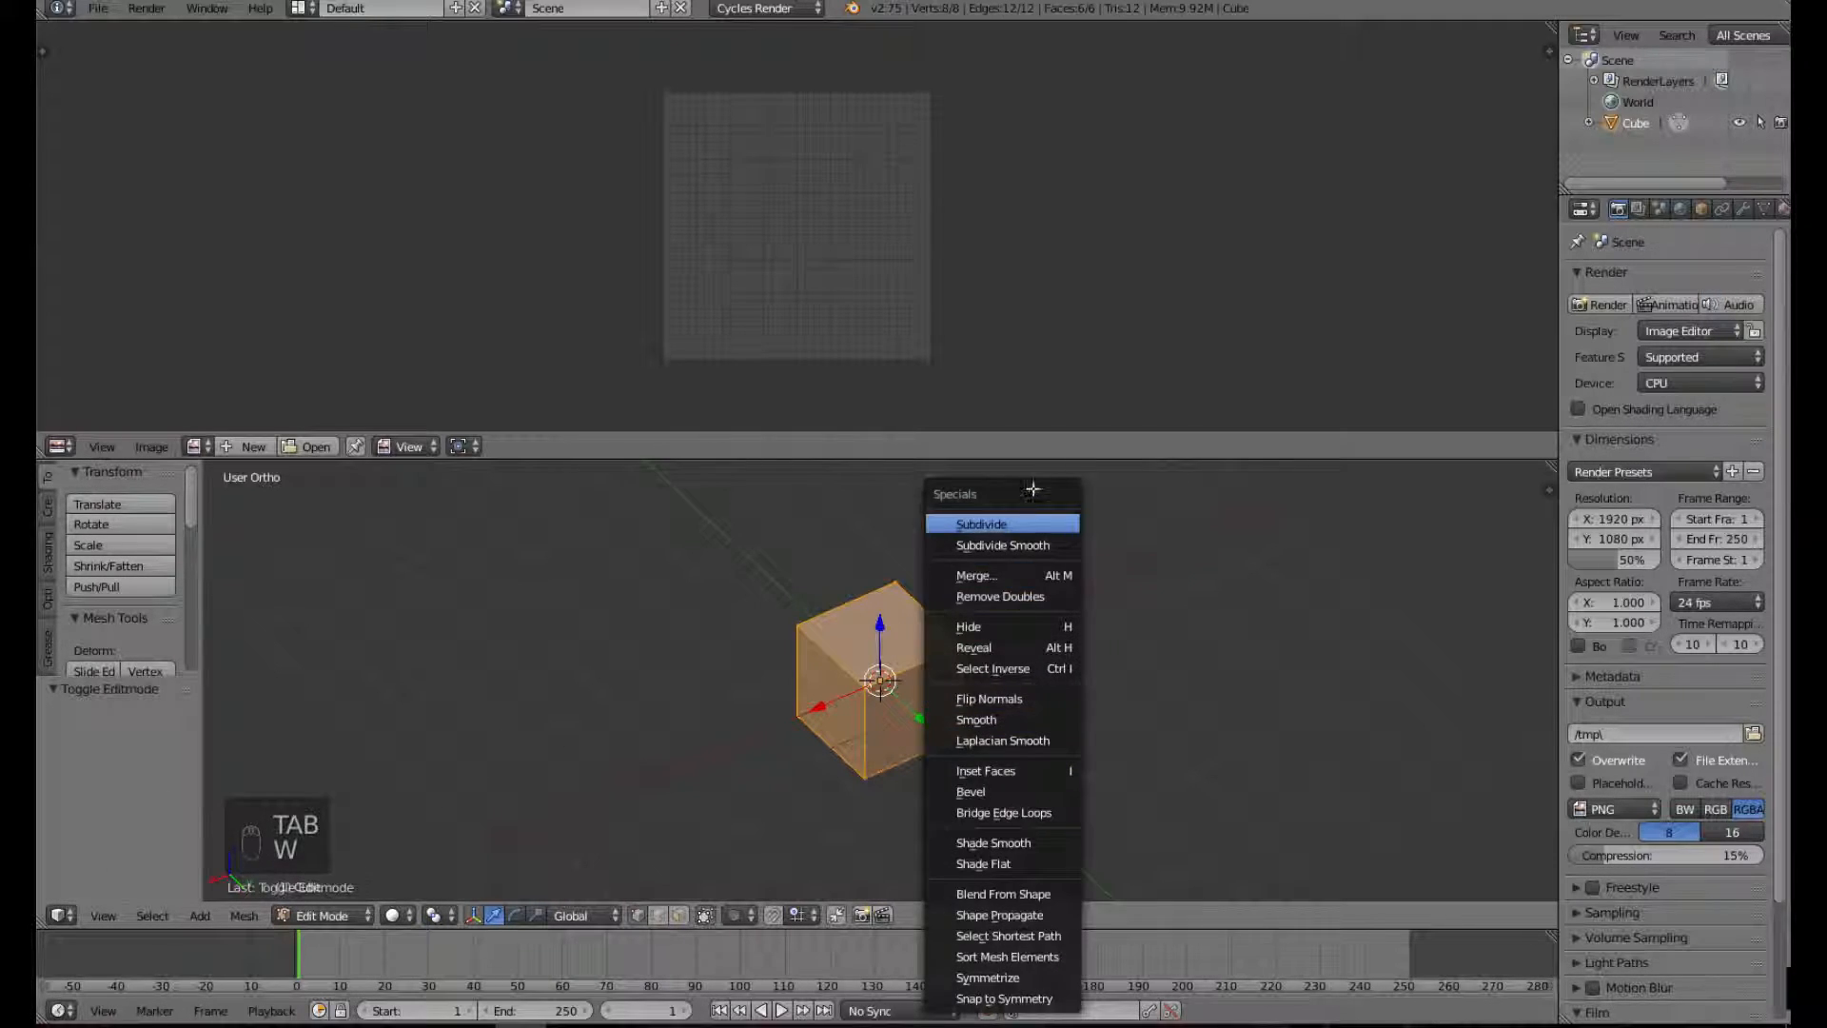
pyautogui.click(1038, 523)
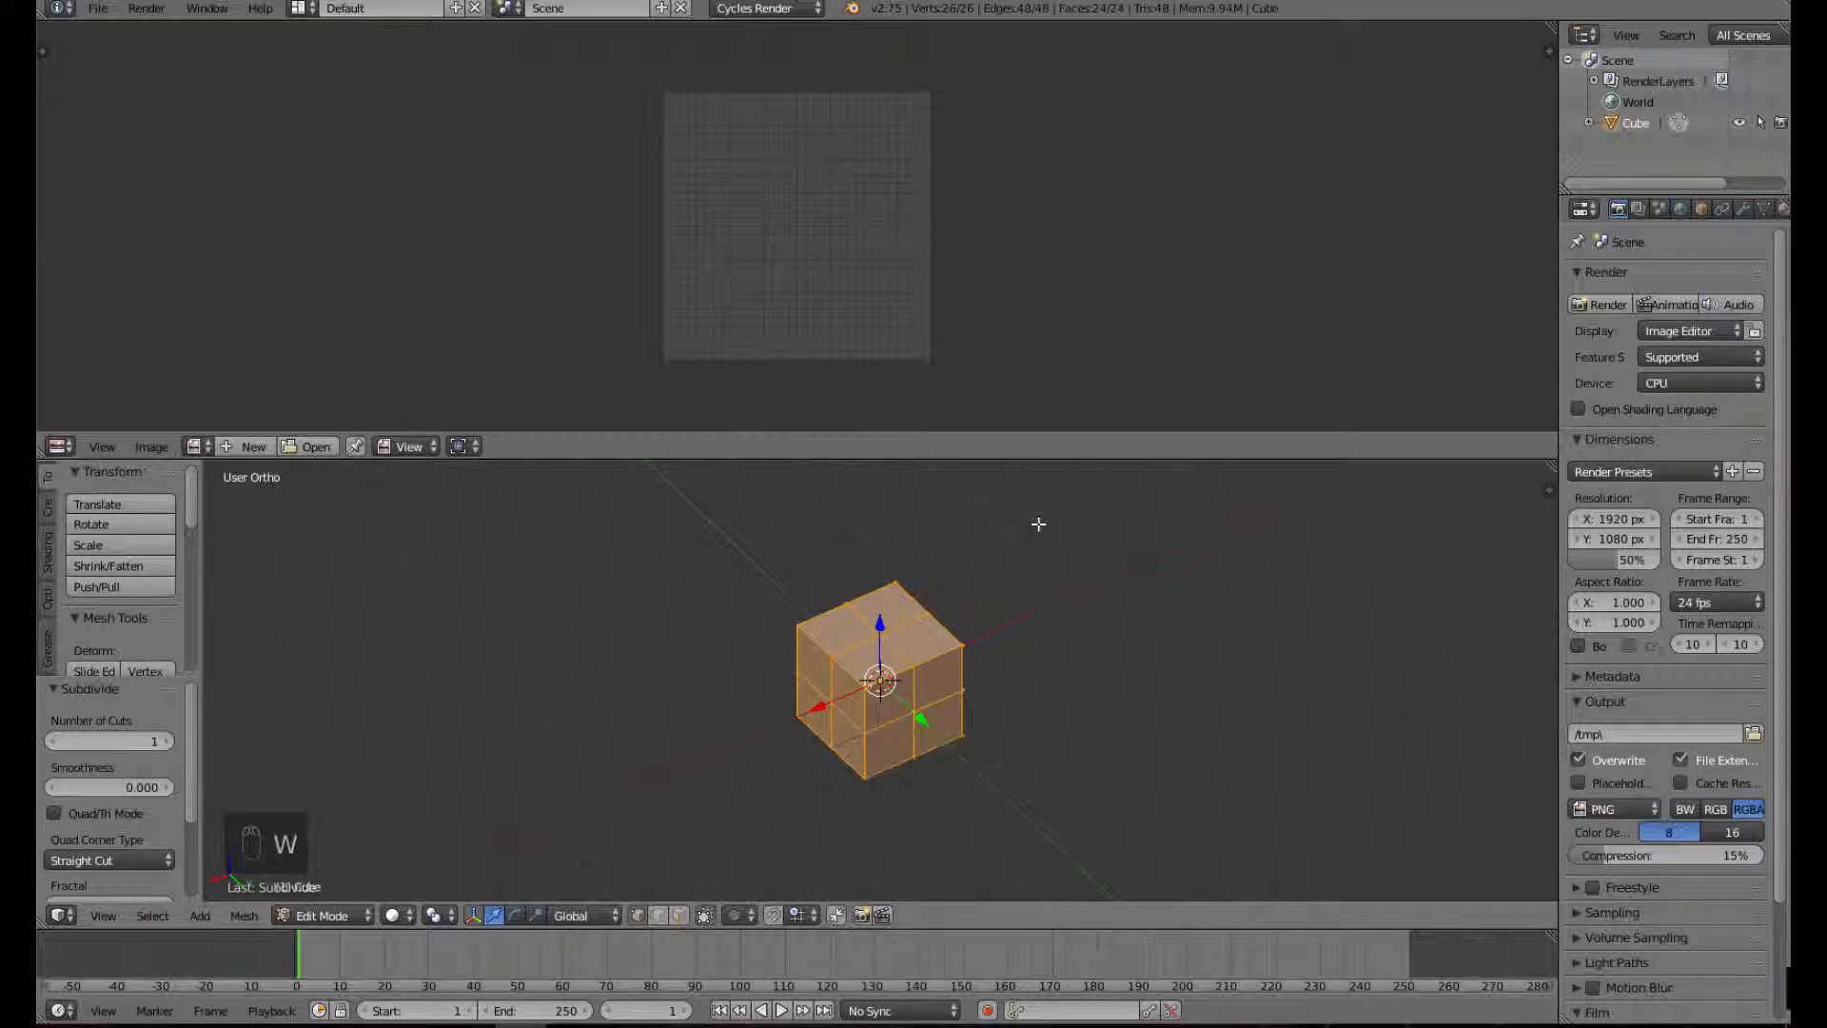
pyautogui.click(167, 741)
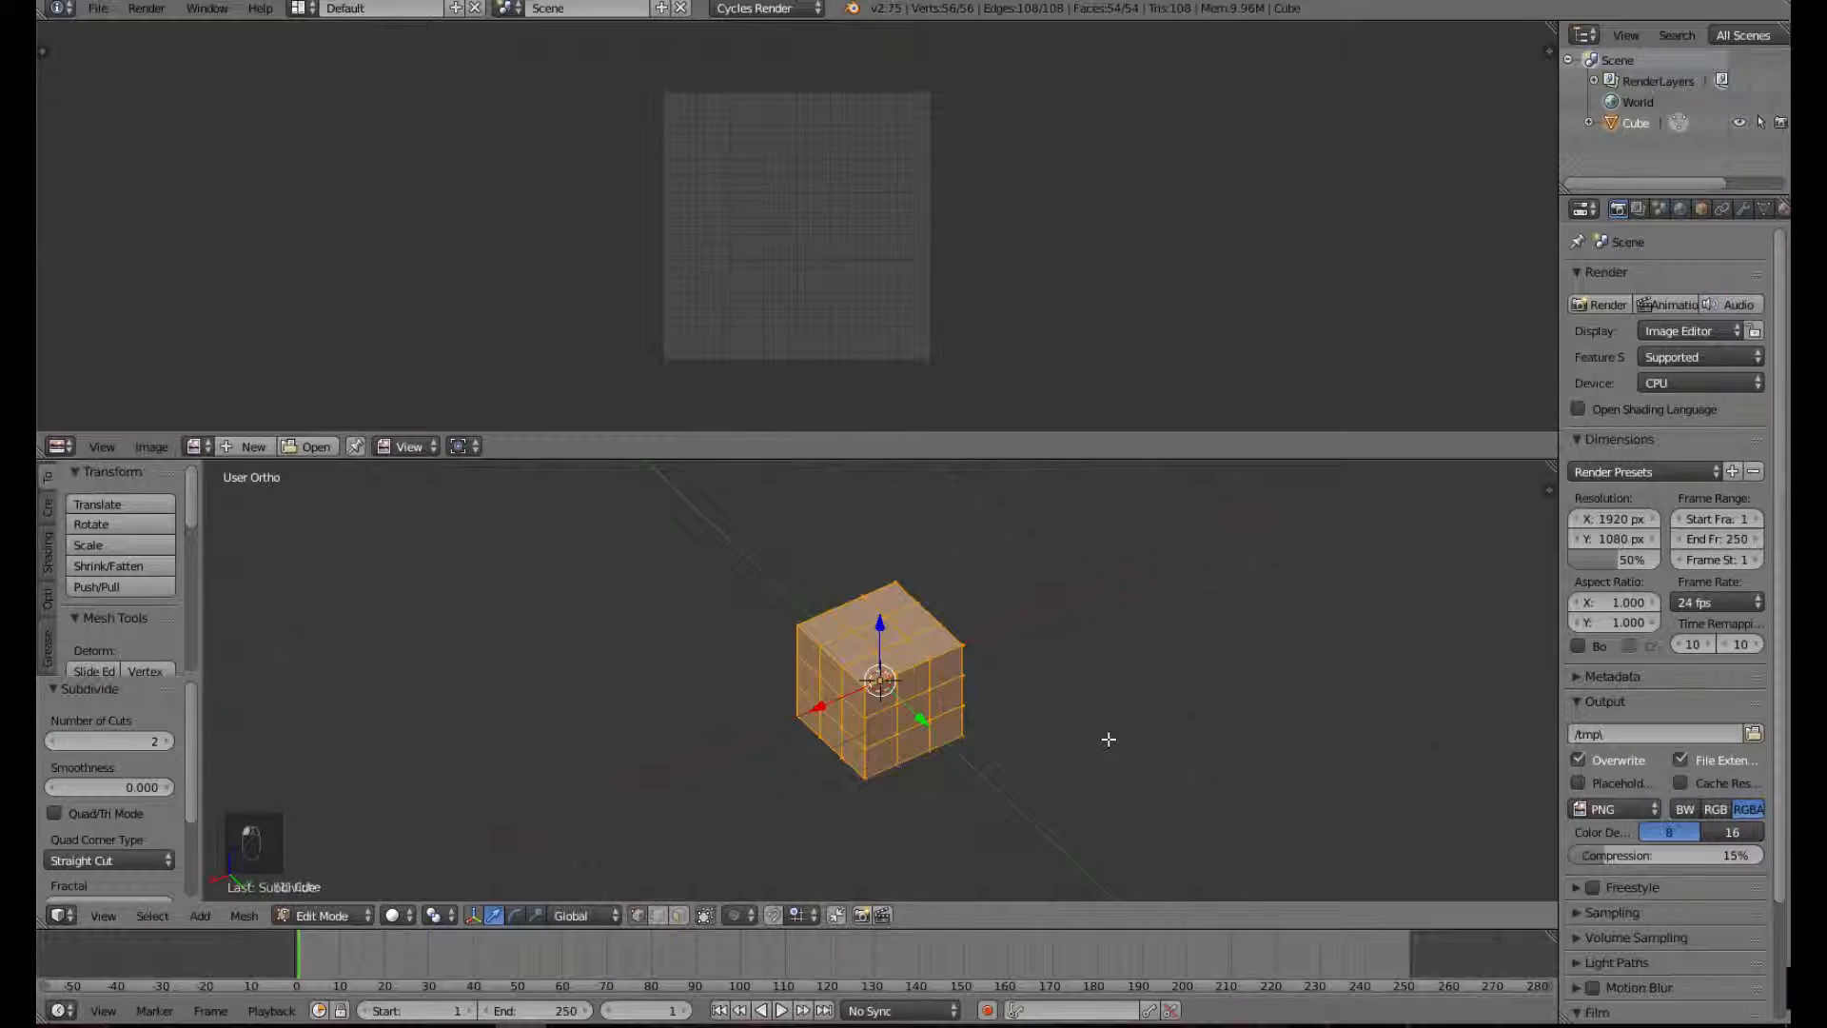
# - Deselect the mesh, show it in wireframe from the top, and select a single vertex on its front edge
pyautogui.press('a')
pyautogui.scroll(-2, 1091, 705)
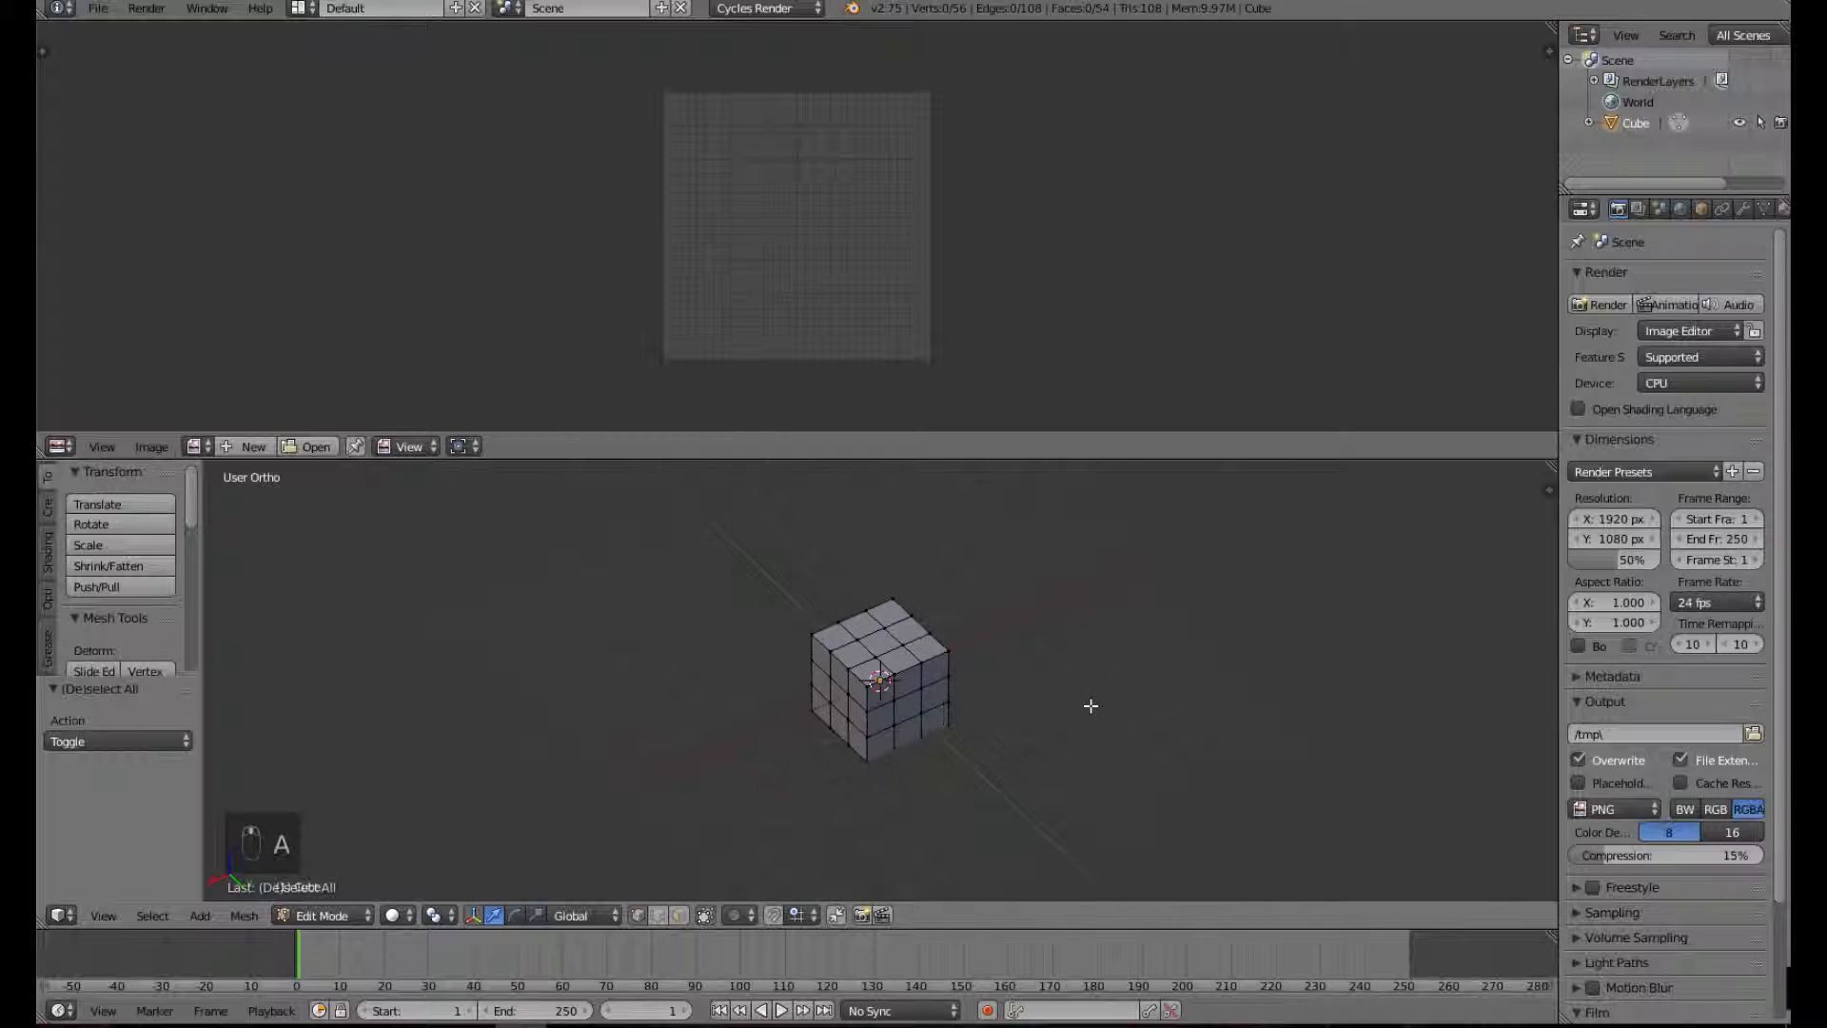
pyautogui.press('KP_7')
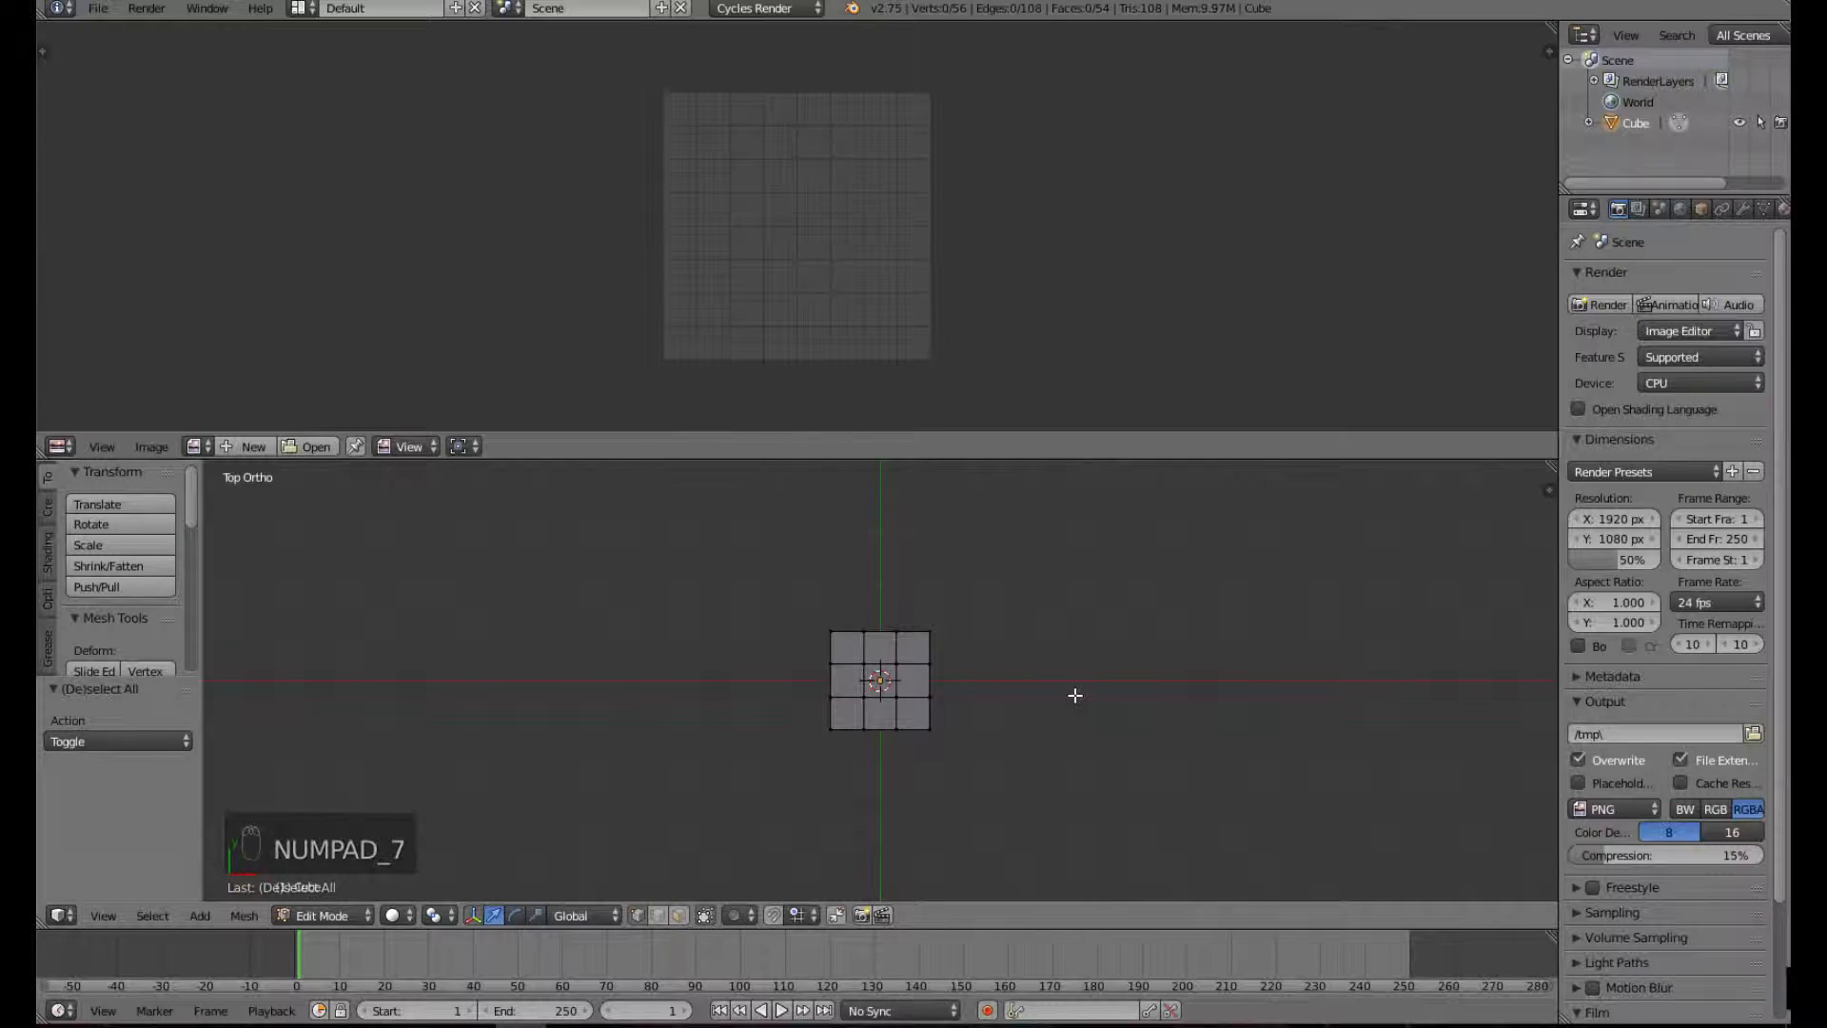
pyautogui.scroll(4, 1064, 730)
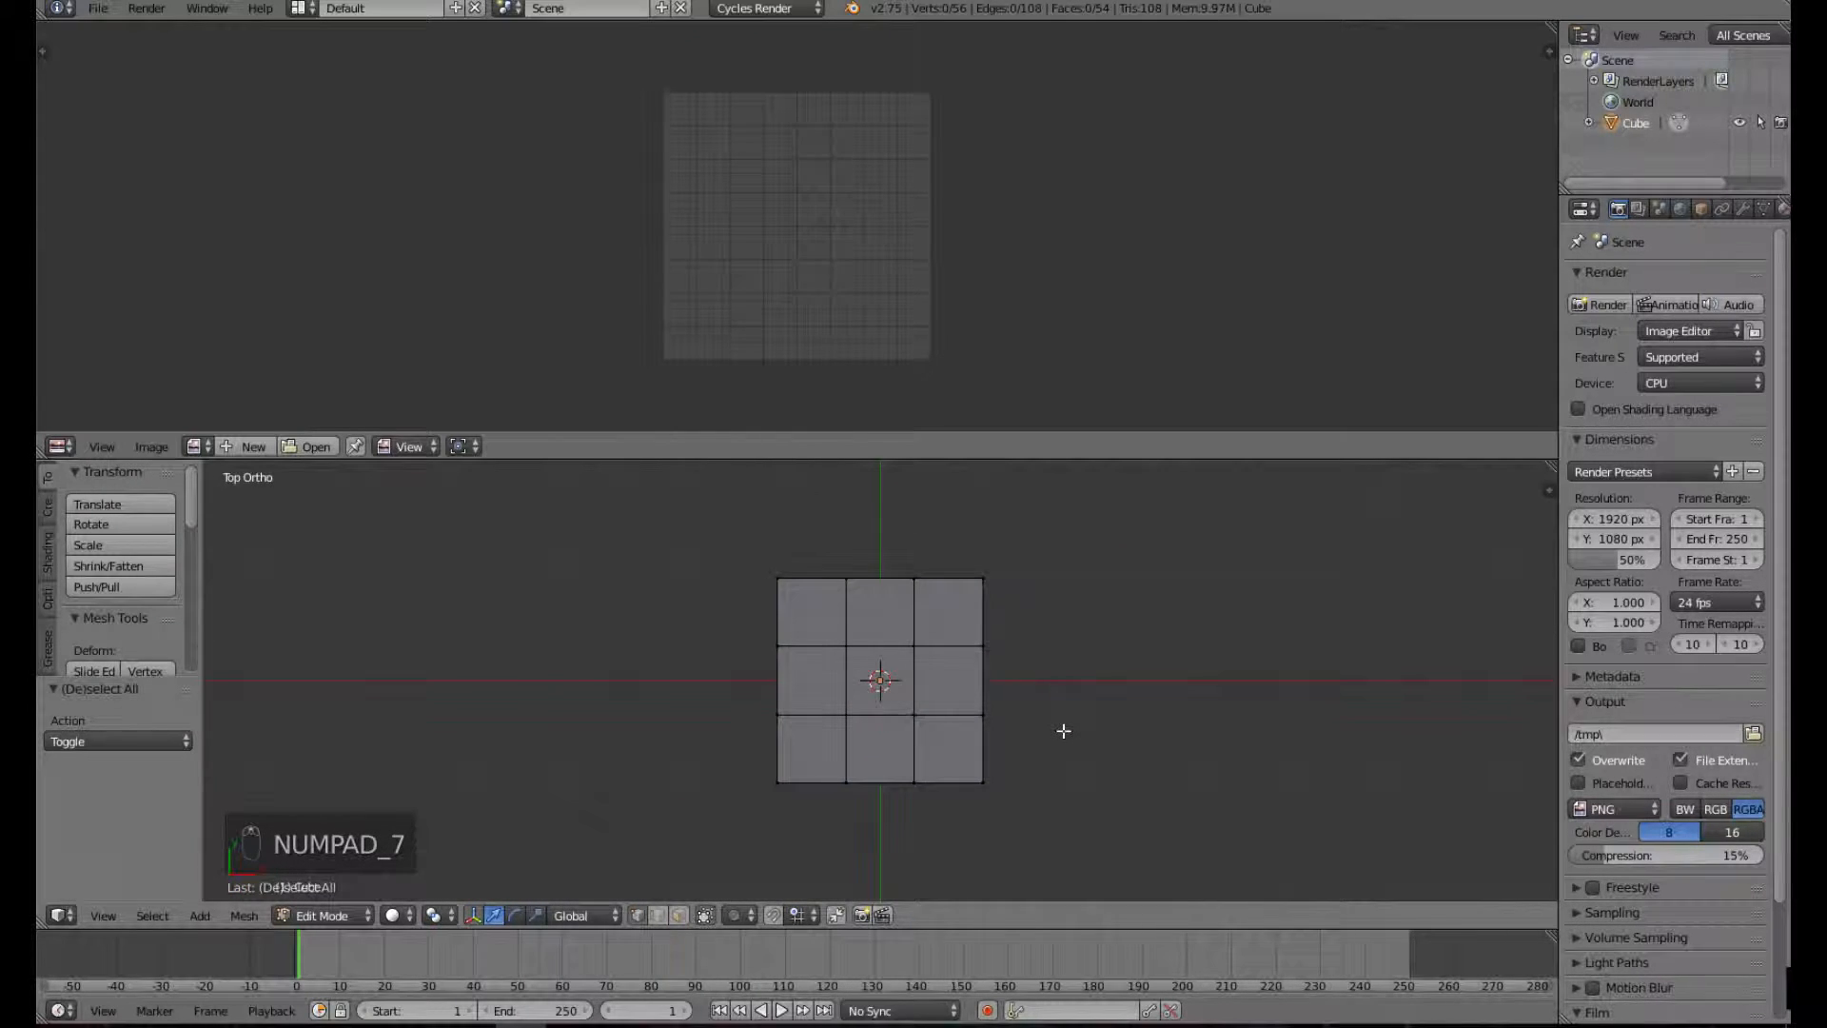
pyautogui.press('z')
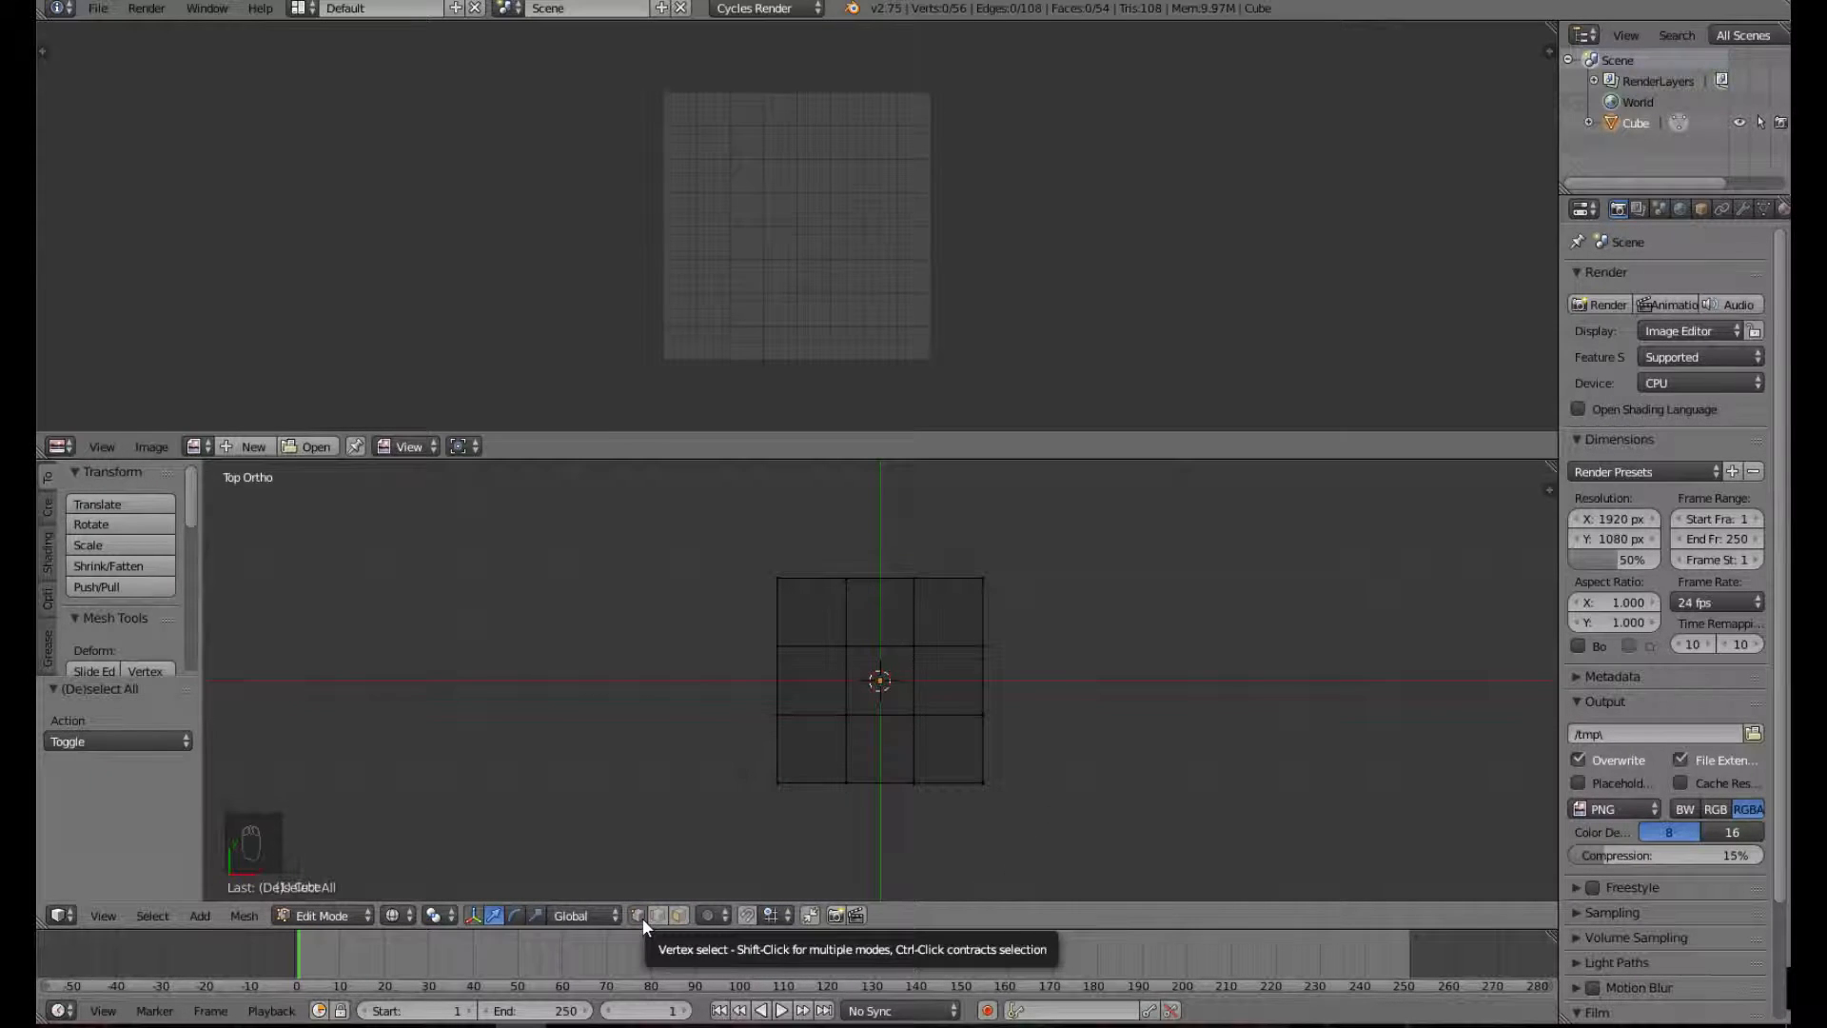
pyautogui.click(885, 789)
pyautogui.rightClick(885, 787)
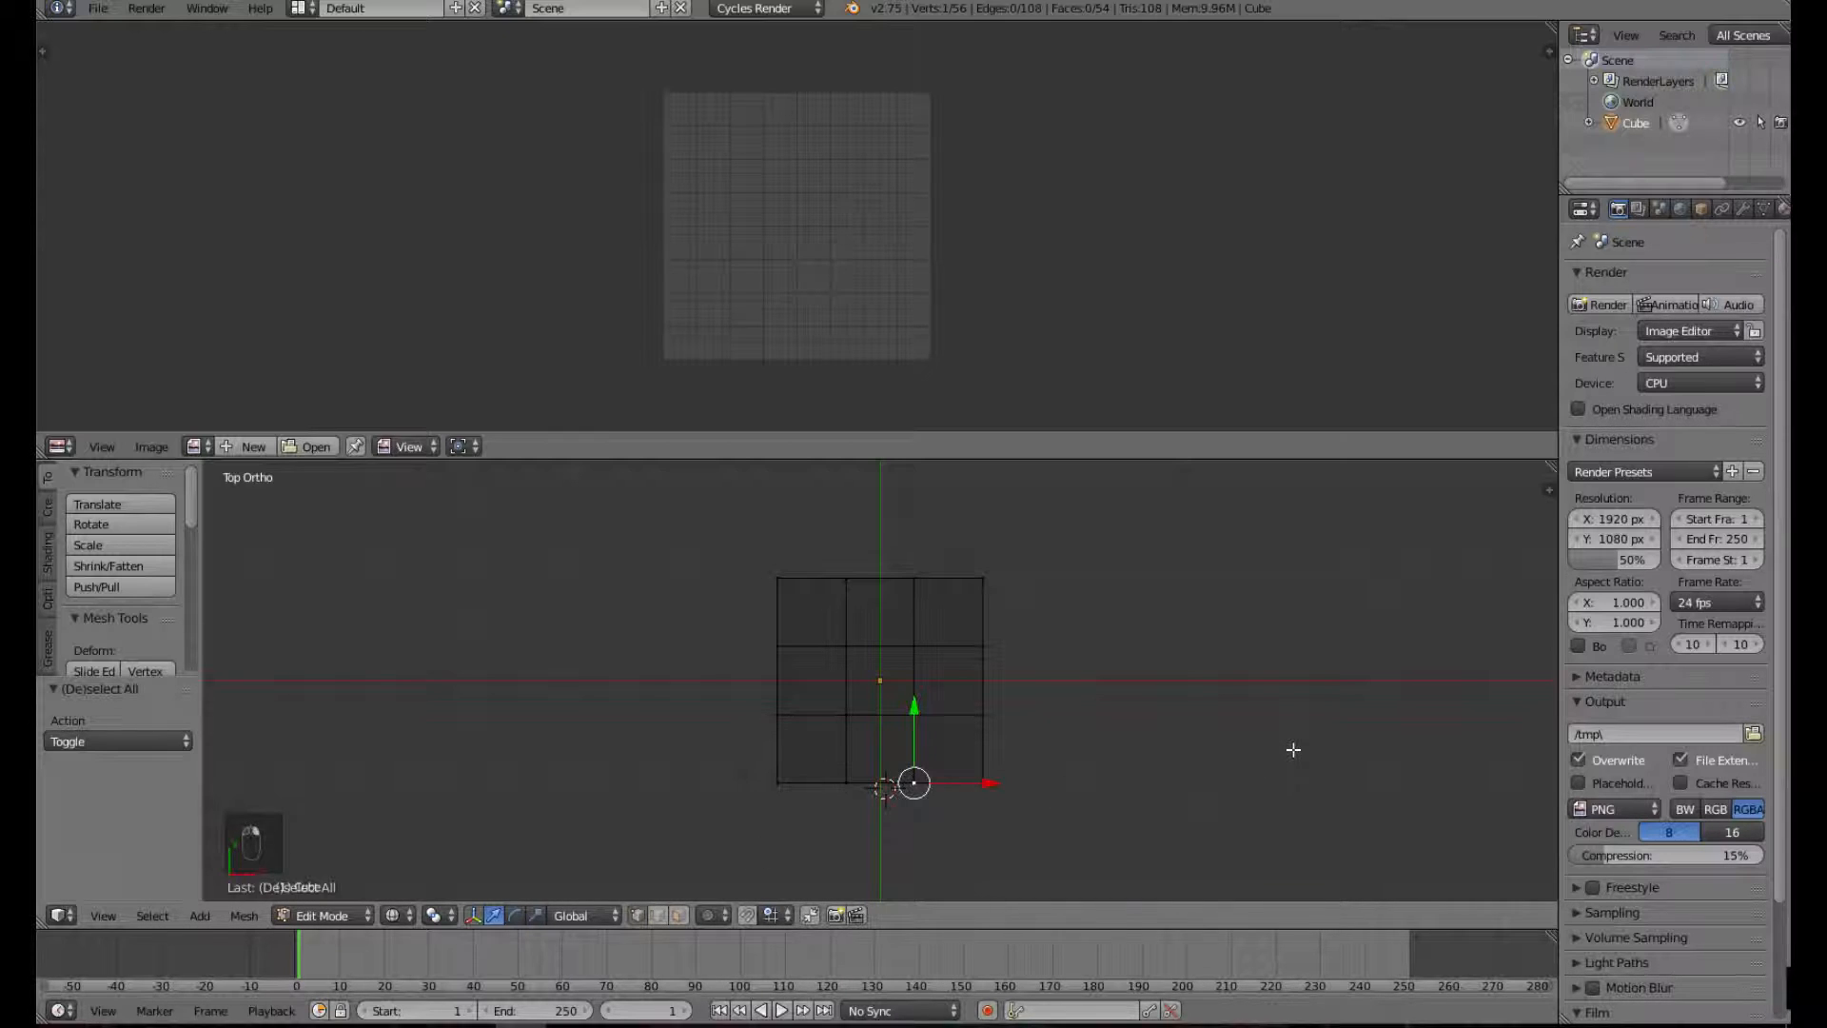
# - Reset the 3D cursor's location to 0 on the X, Y and Z axes
pyautogui.press('n')
pyautogui.scroll(-10, 1407, 775)
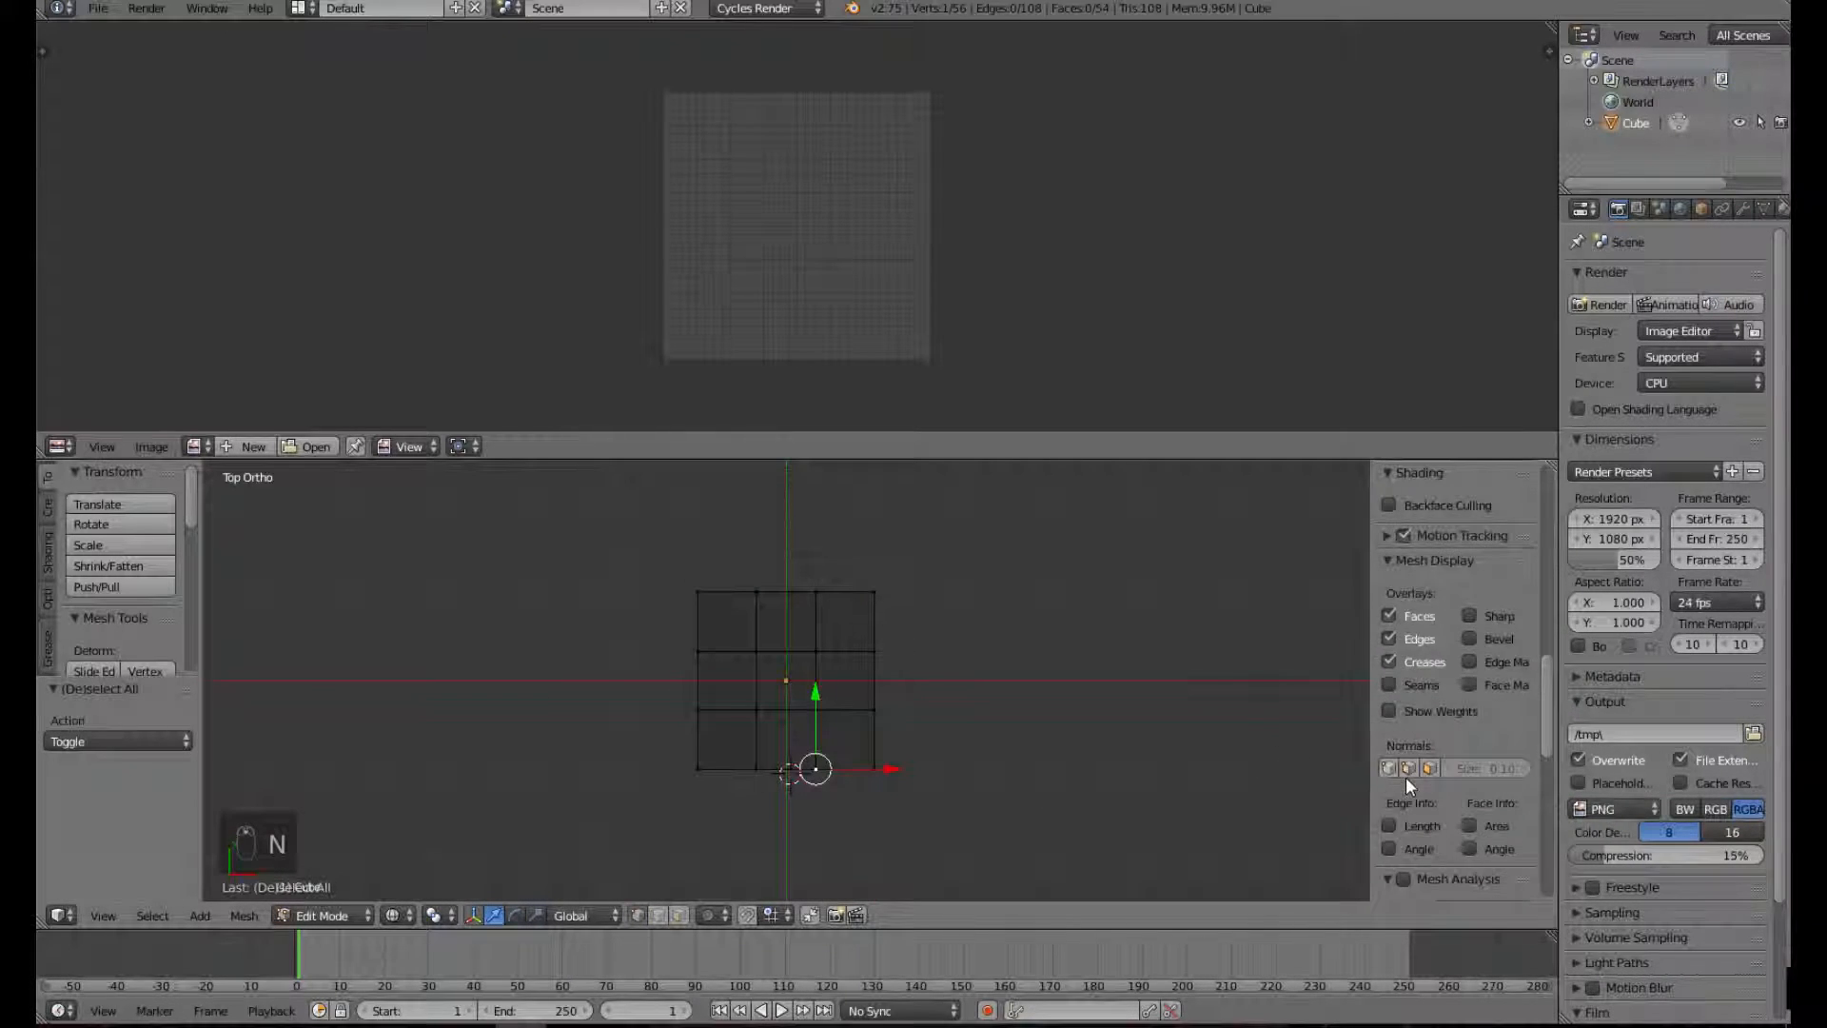
pyautogui.scroll(3, 1406, 786)
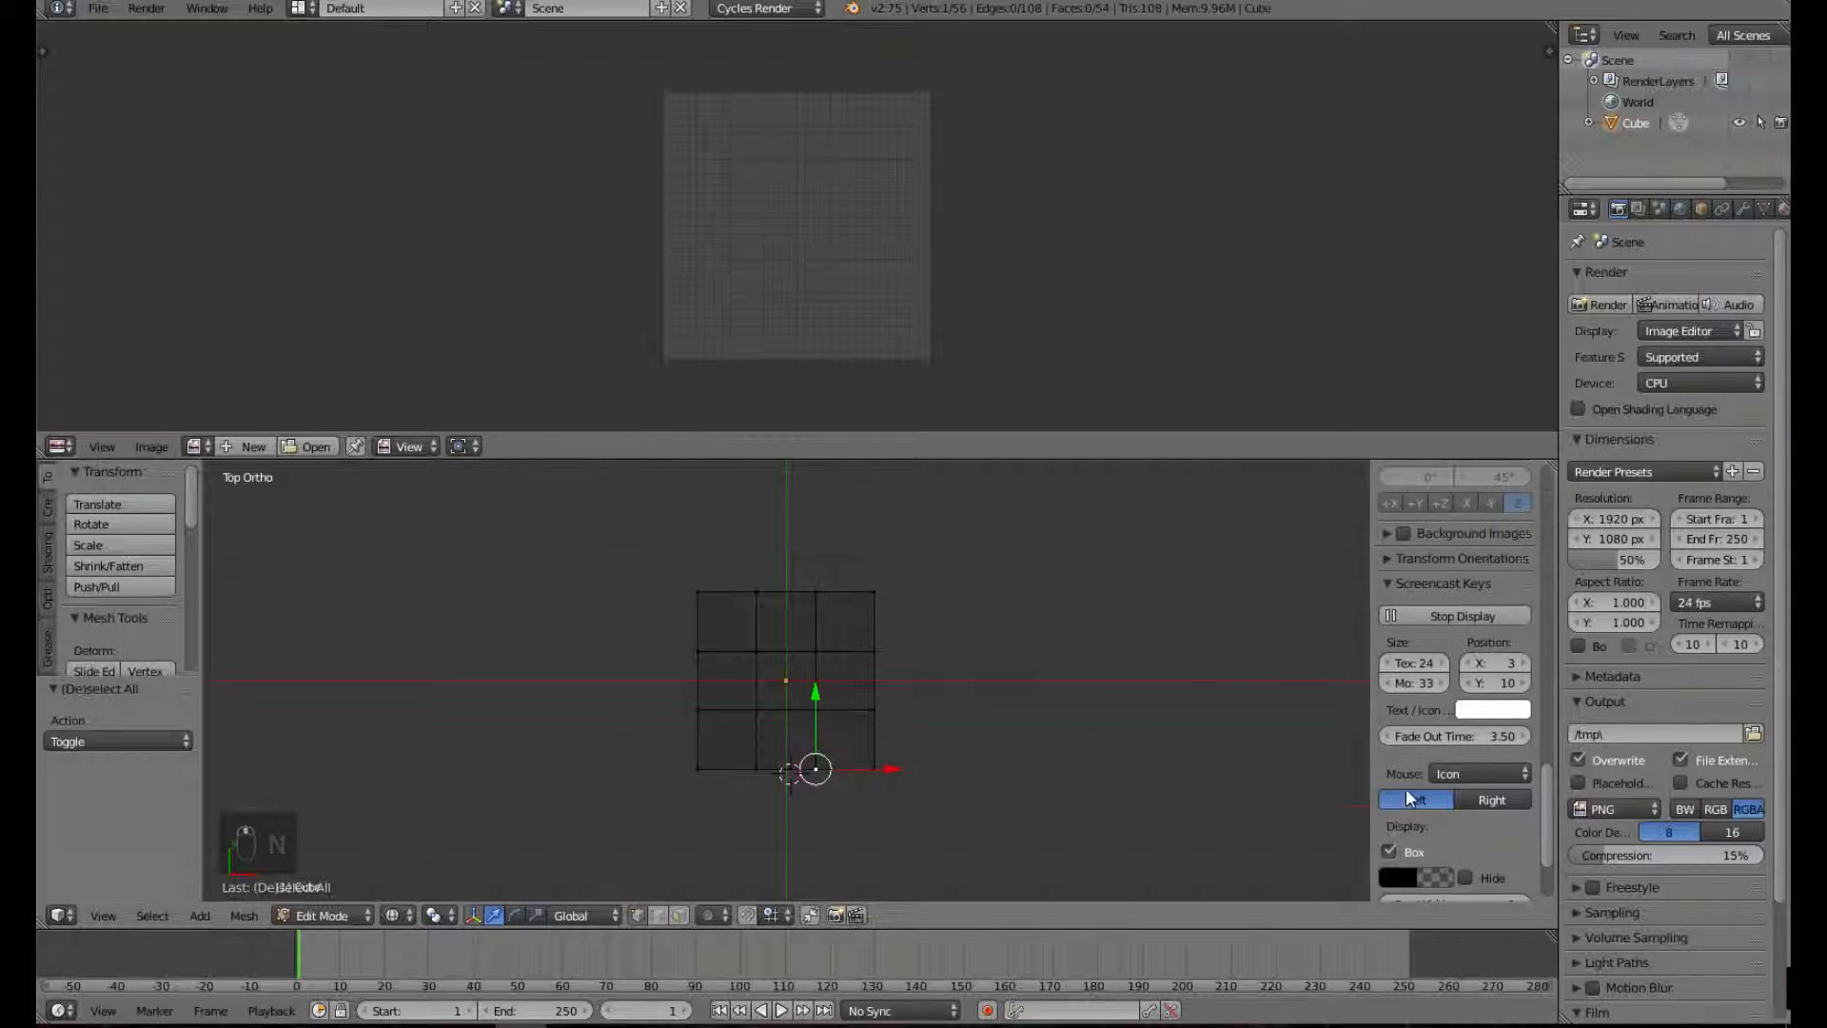
pyautogui.scroll(12, 1403, 792)
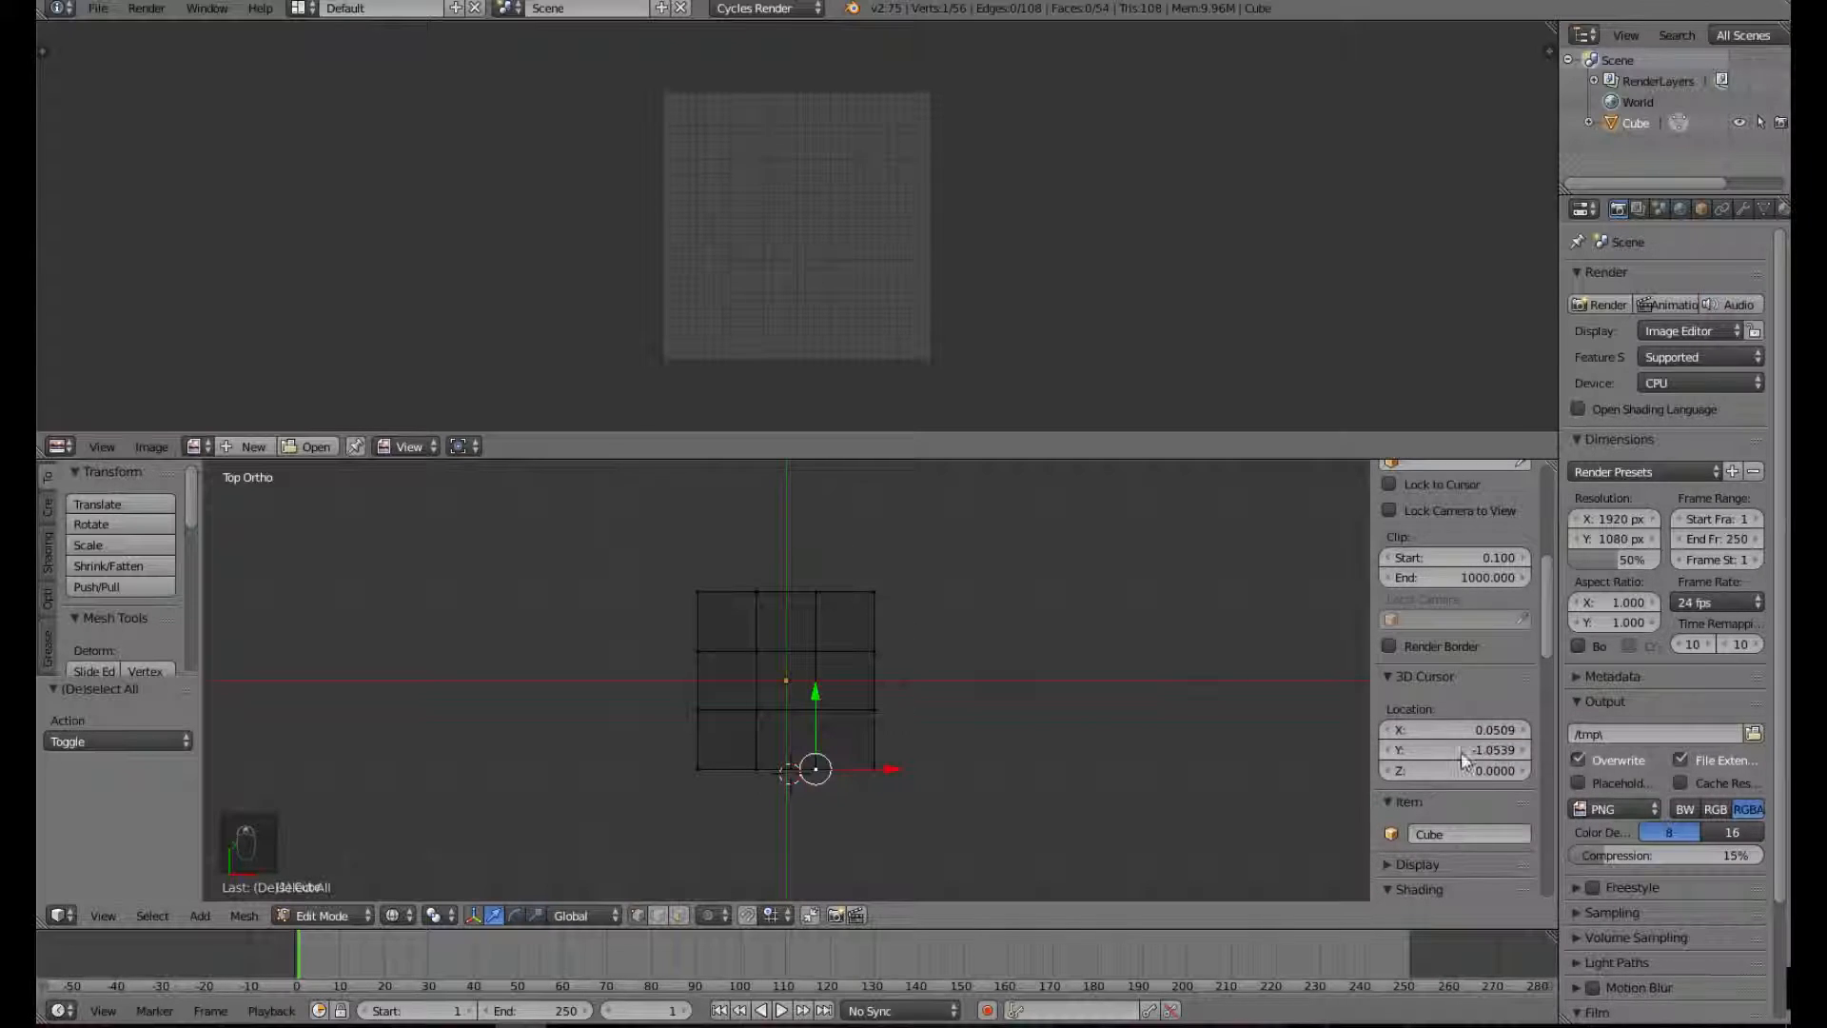
pyautogui.rightClick(1470, 750)
pyautogui.click(1472, 753)
# - Try selecting a single vertex and two opposite edges of the middle square in the top view
pyautogui.rightClick(769, 716)
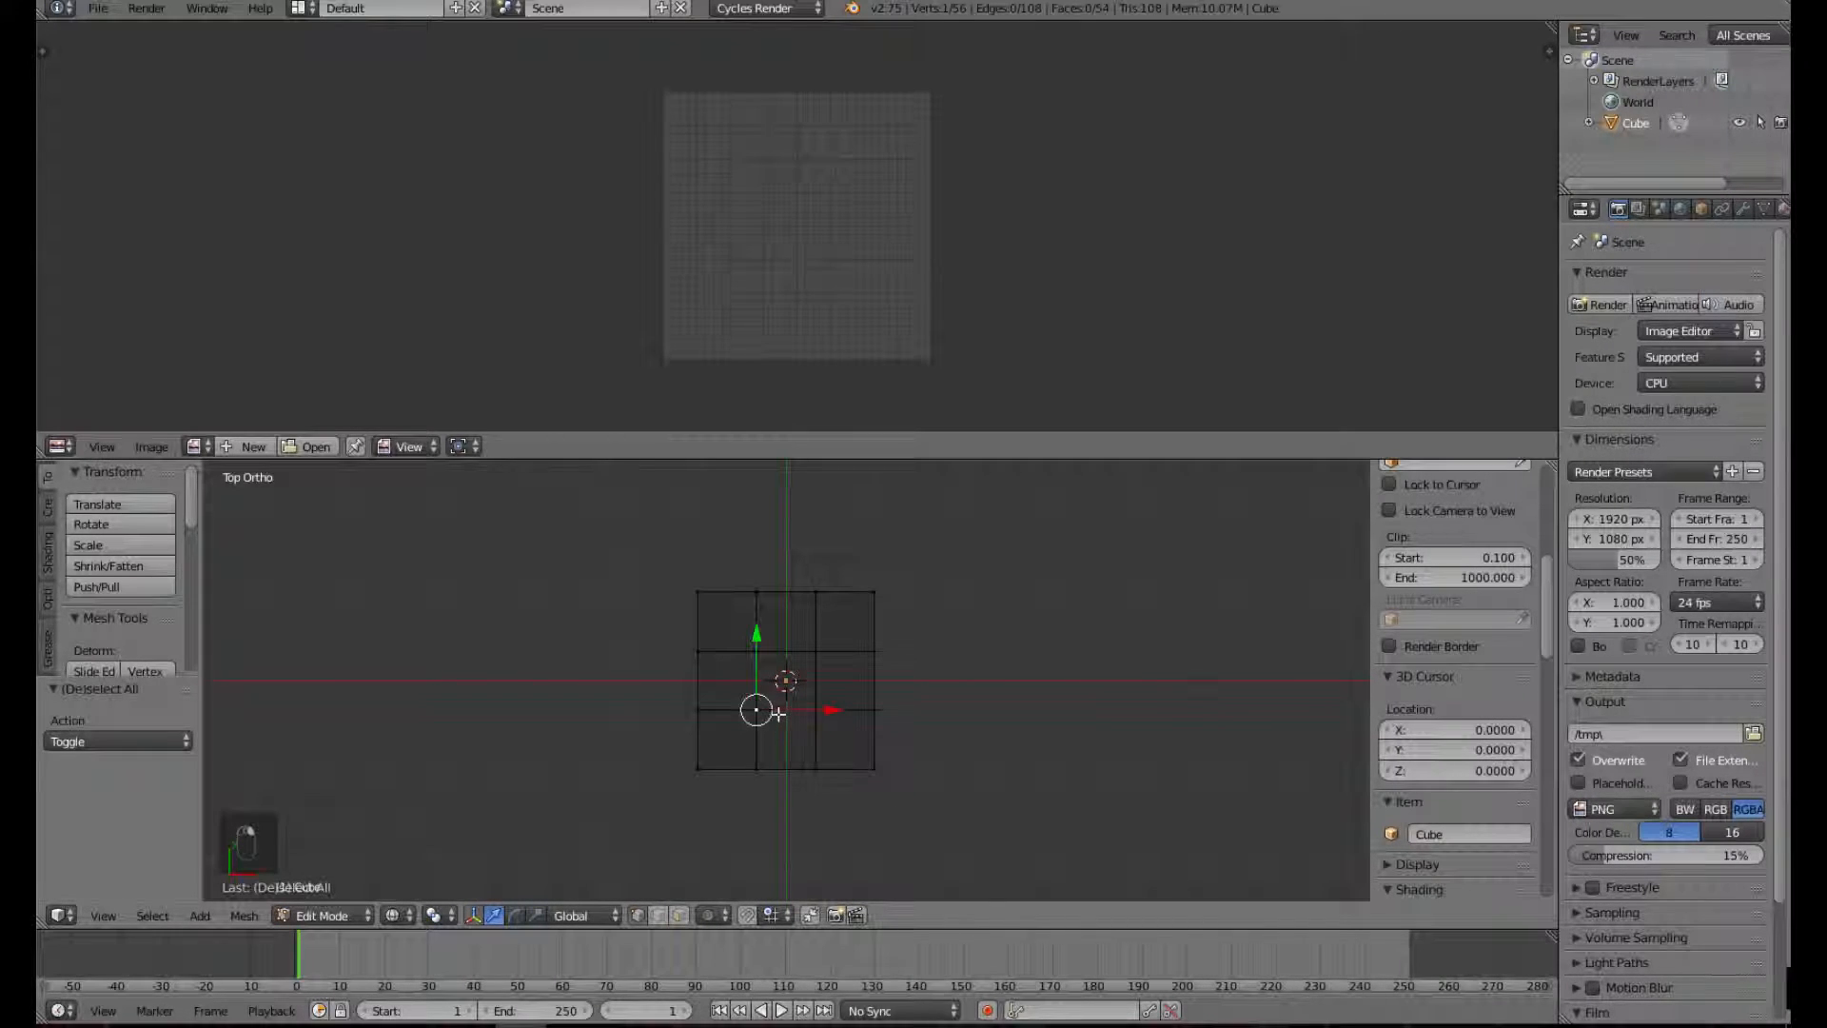
pyautogui.rightClick(753, 679)
pyautogui.rightClick(819, 693)
pyautogui.press('a')
pyautogui.rightClick(816, 681)
pyautogui.keyDown('shift'); pyautogui.rightClick(755, 679); pyautogui.keyUp('shift')
# - Clear the selection and select the middle faces on the cube's top and bottom from the top view
pyautogui.press('a')
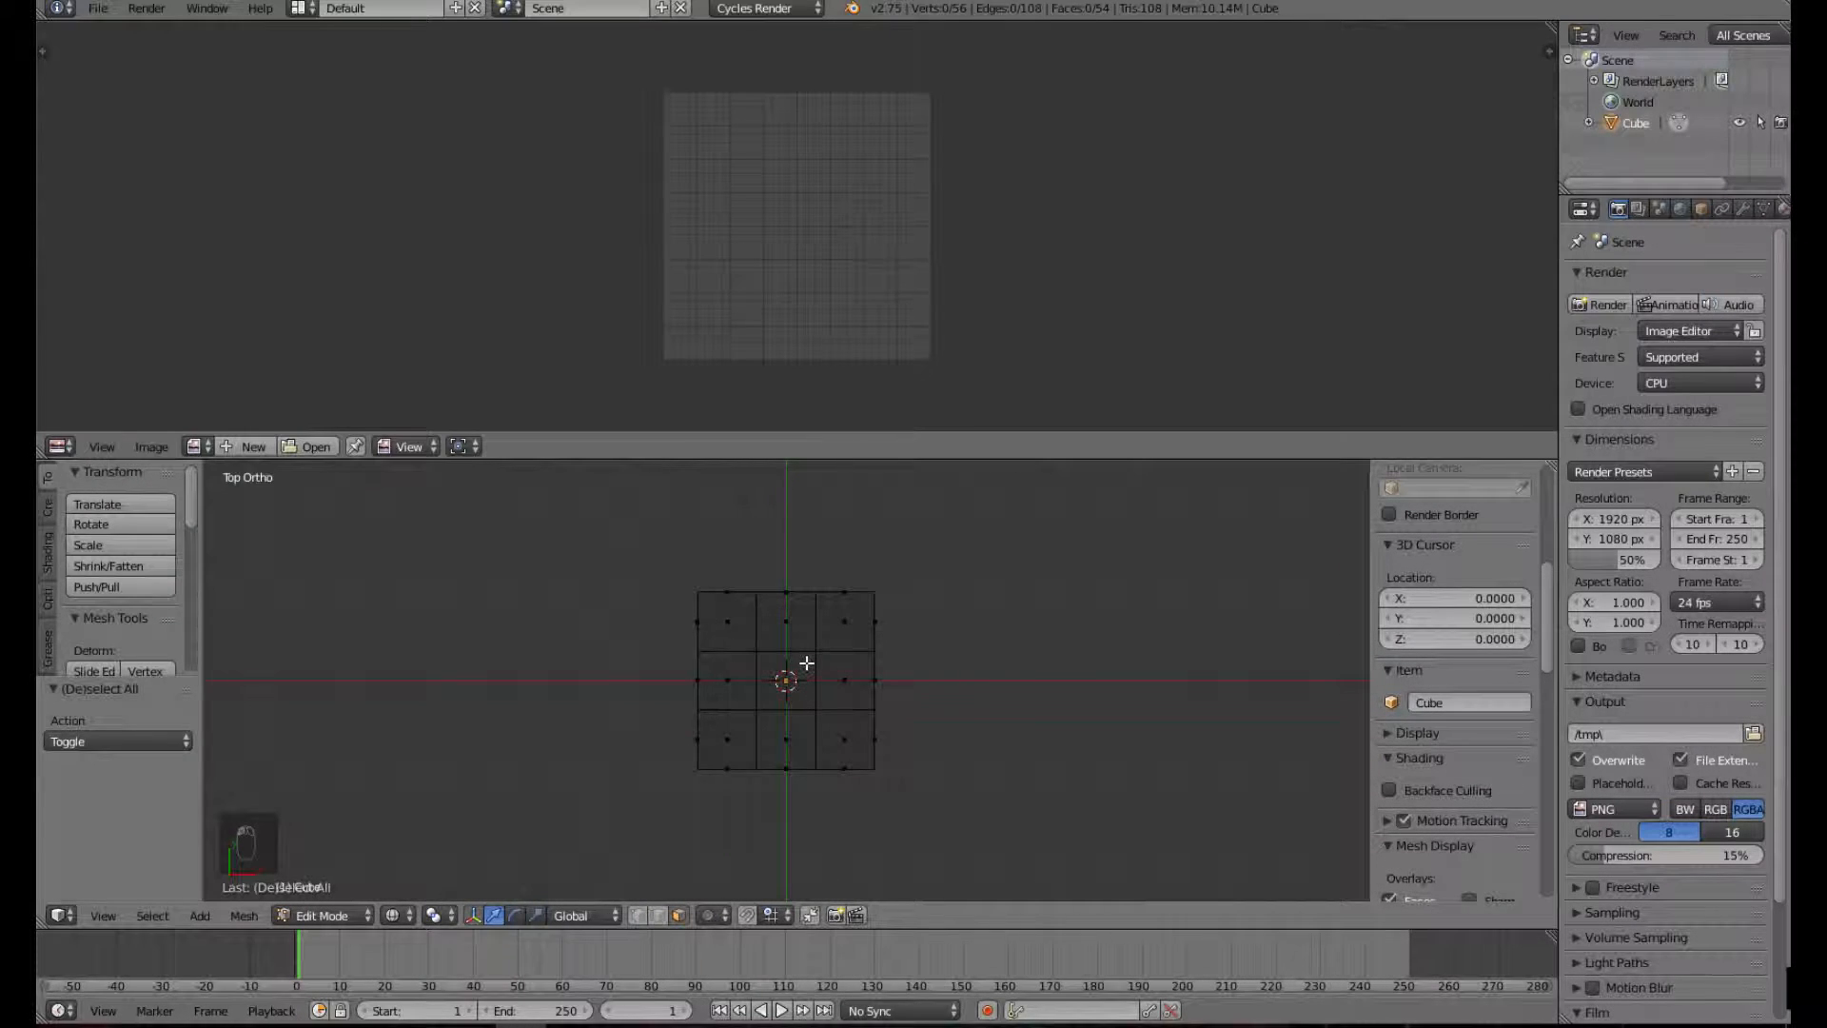
pyautogui.press('c')
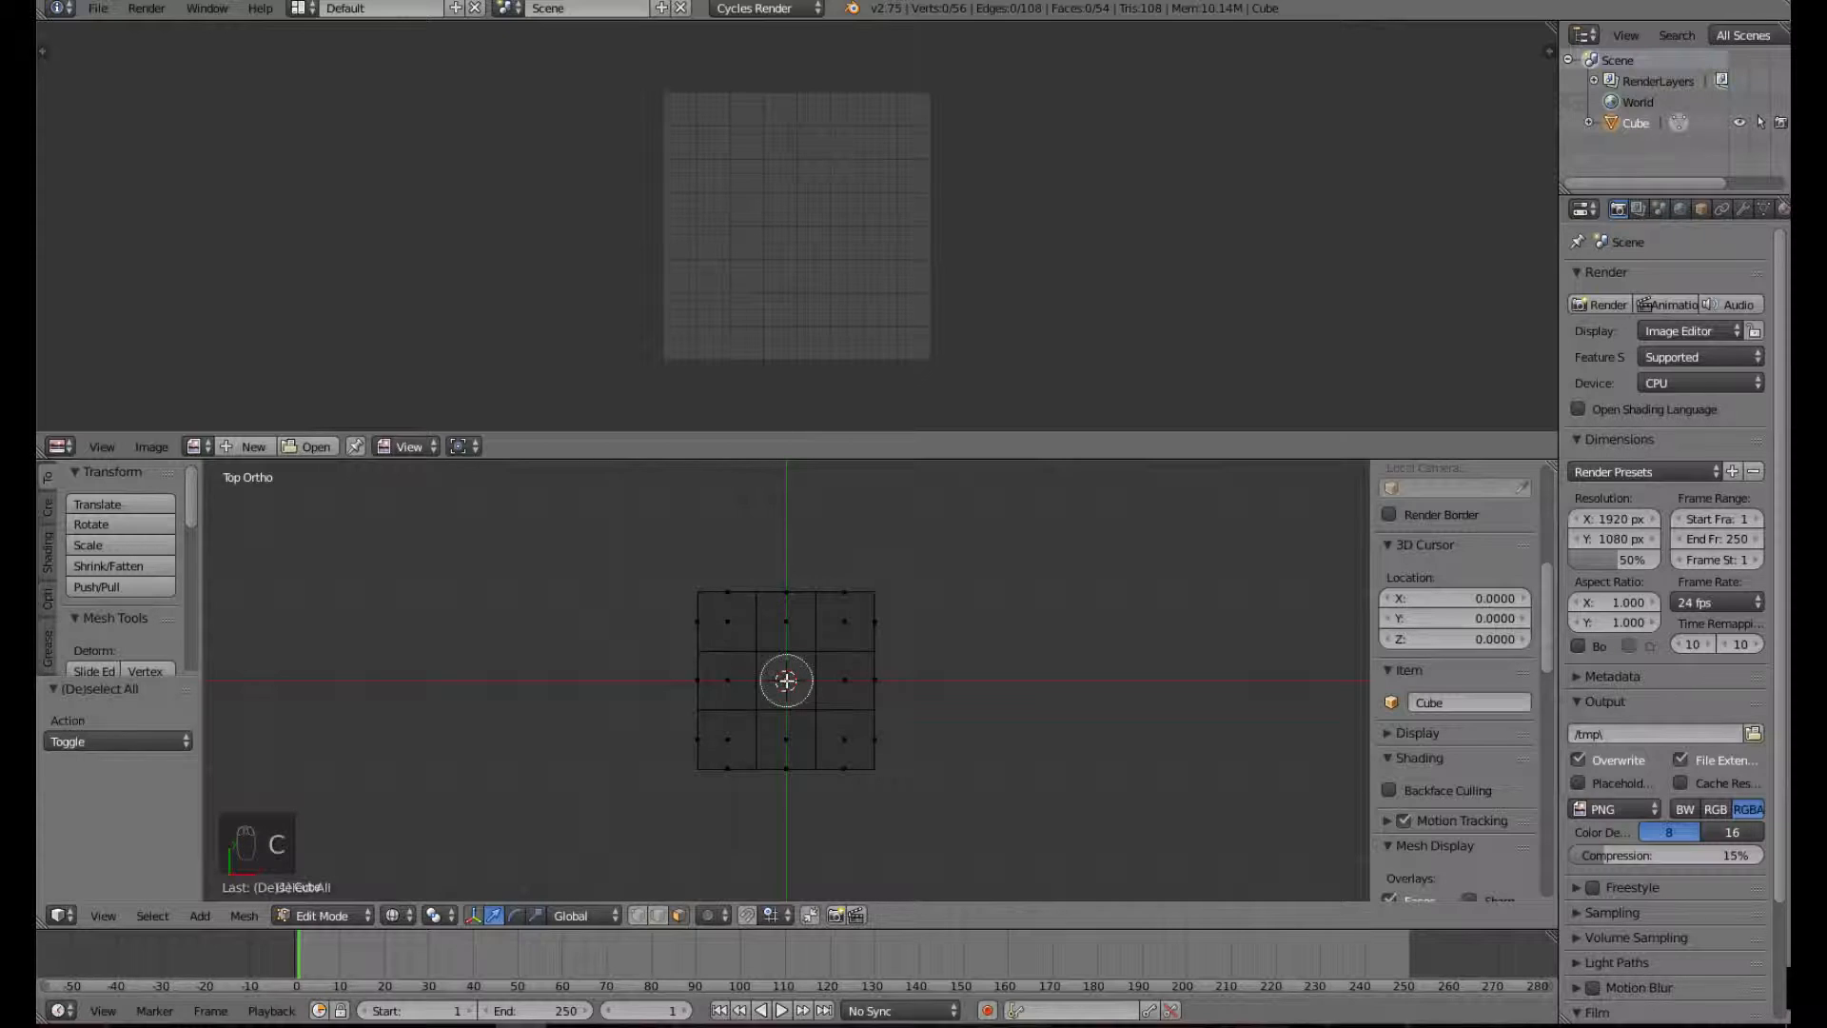
pyautogui.click(786, 680)
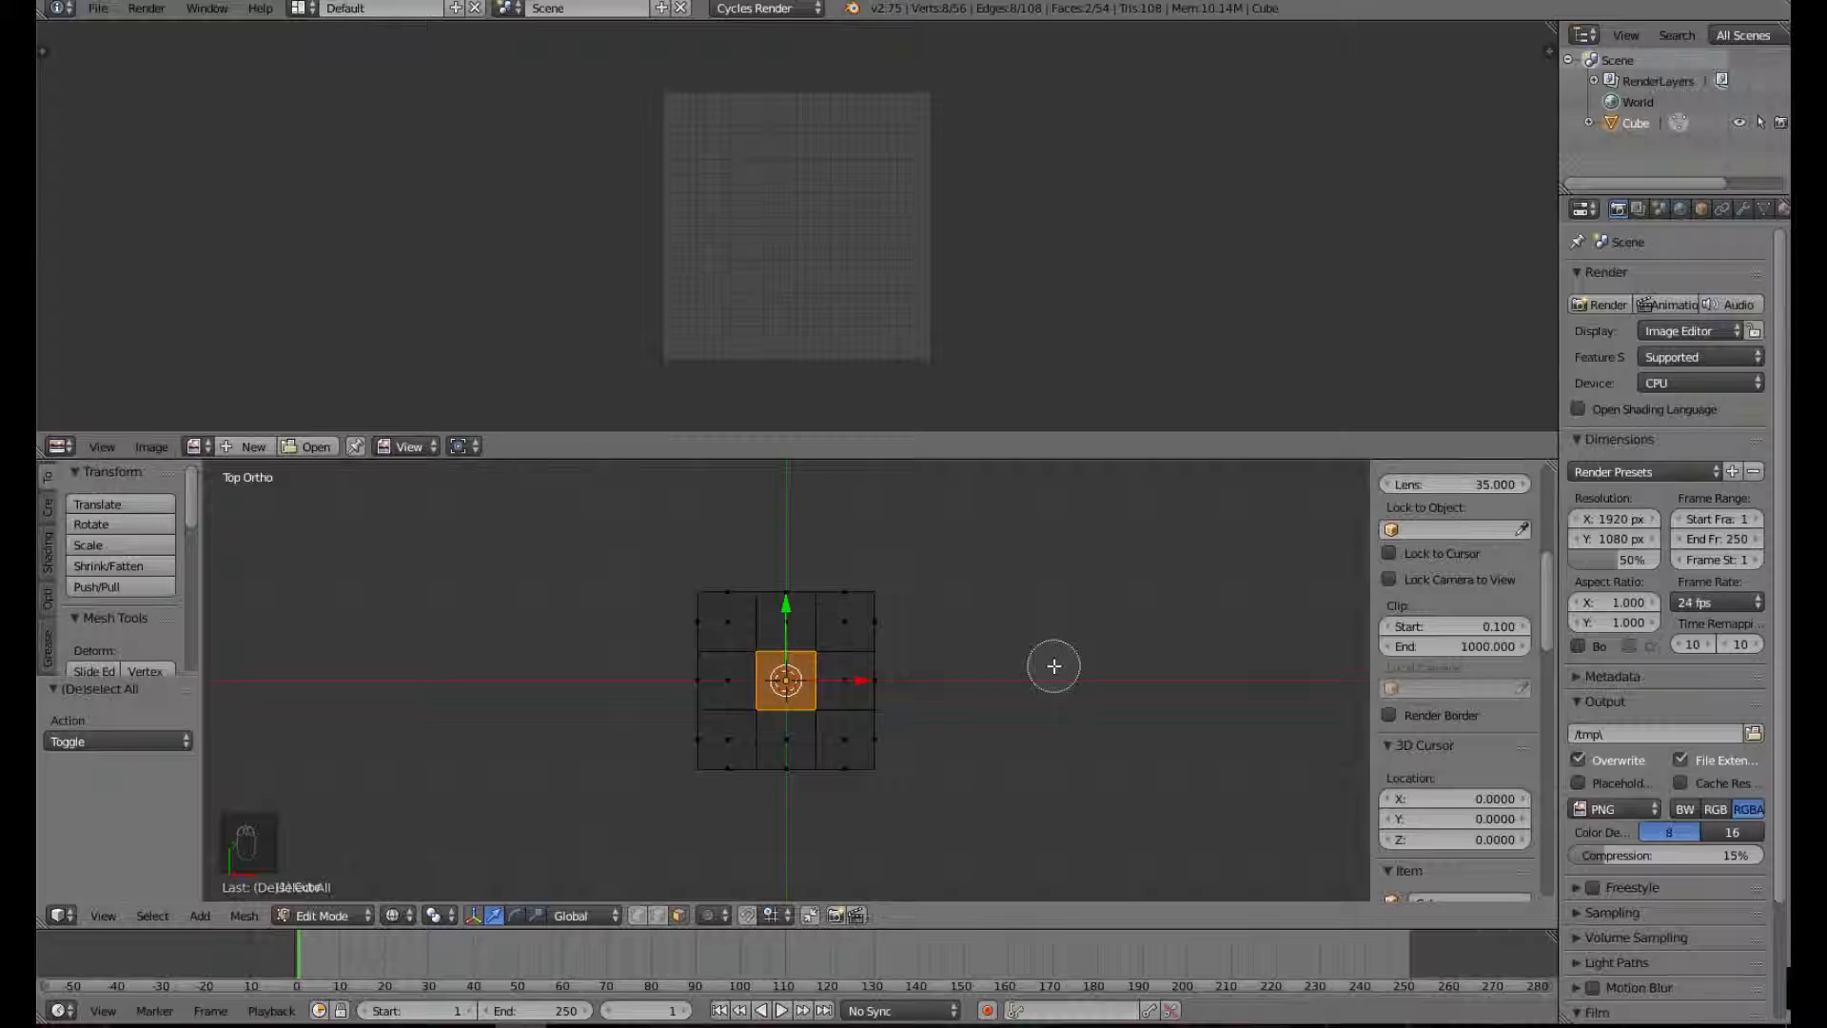
pyautogui.rightClick(1036, 693)
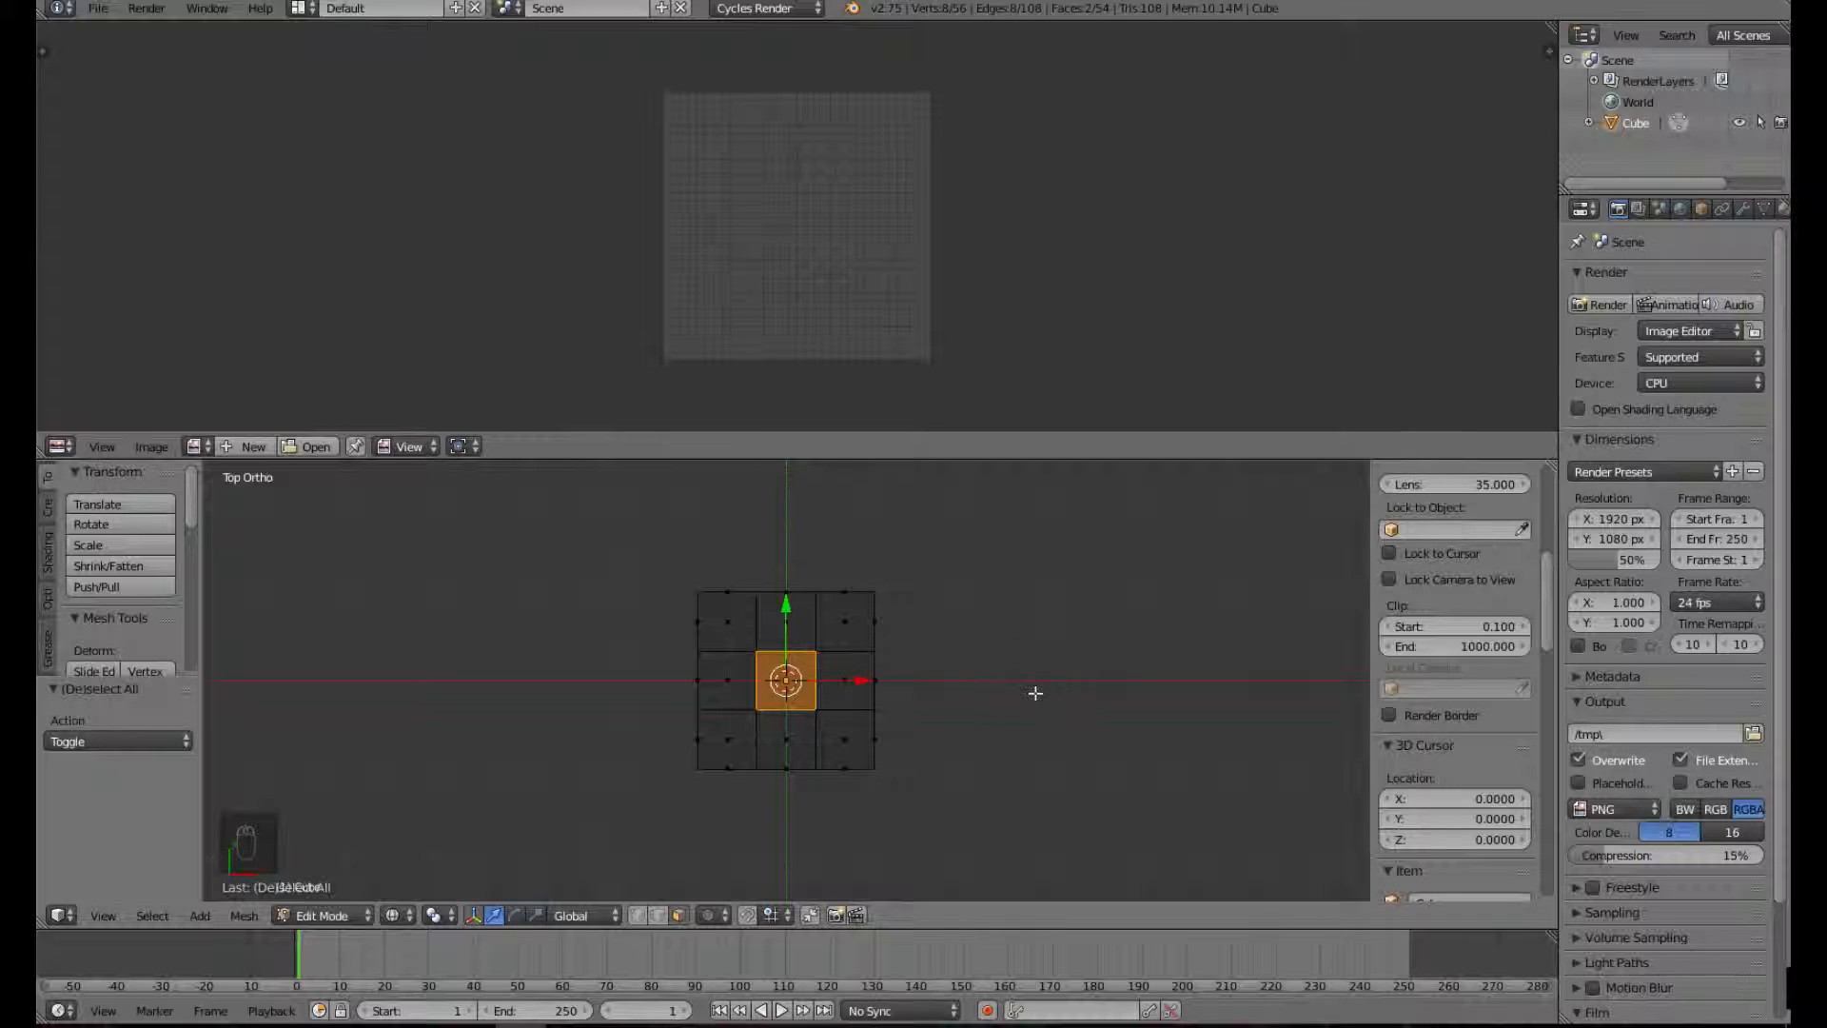
pyautogui.press('b')
pyautogui.moveTo(1000, 563); pyautogui.dragTo(1228, 902)
pyautogui.moveTo(1085, 758); pyautogui.dragTo(962, 579, button='middle')
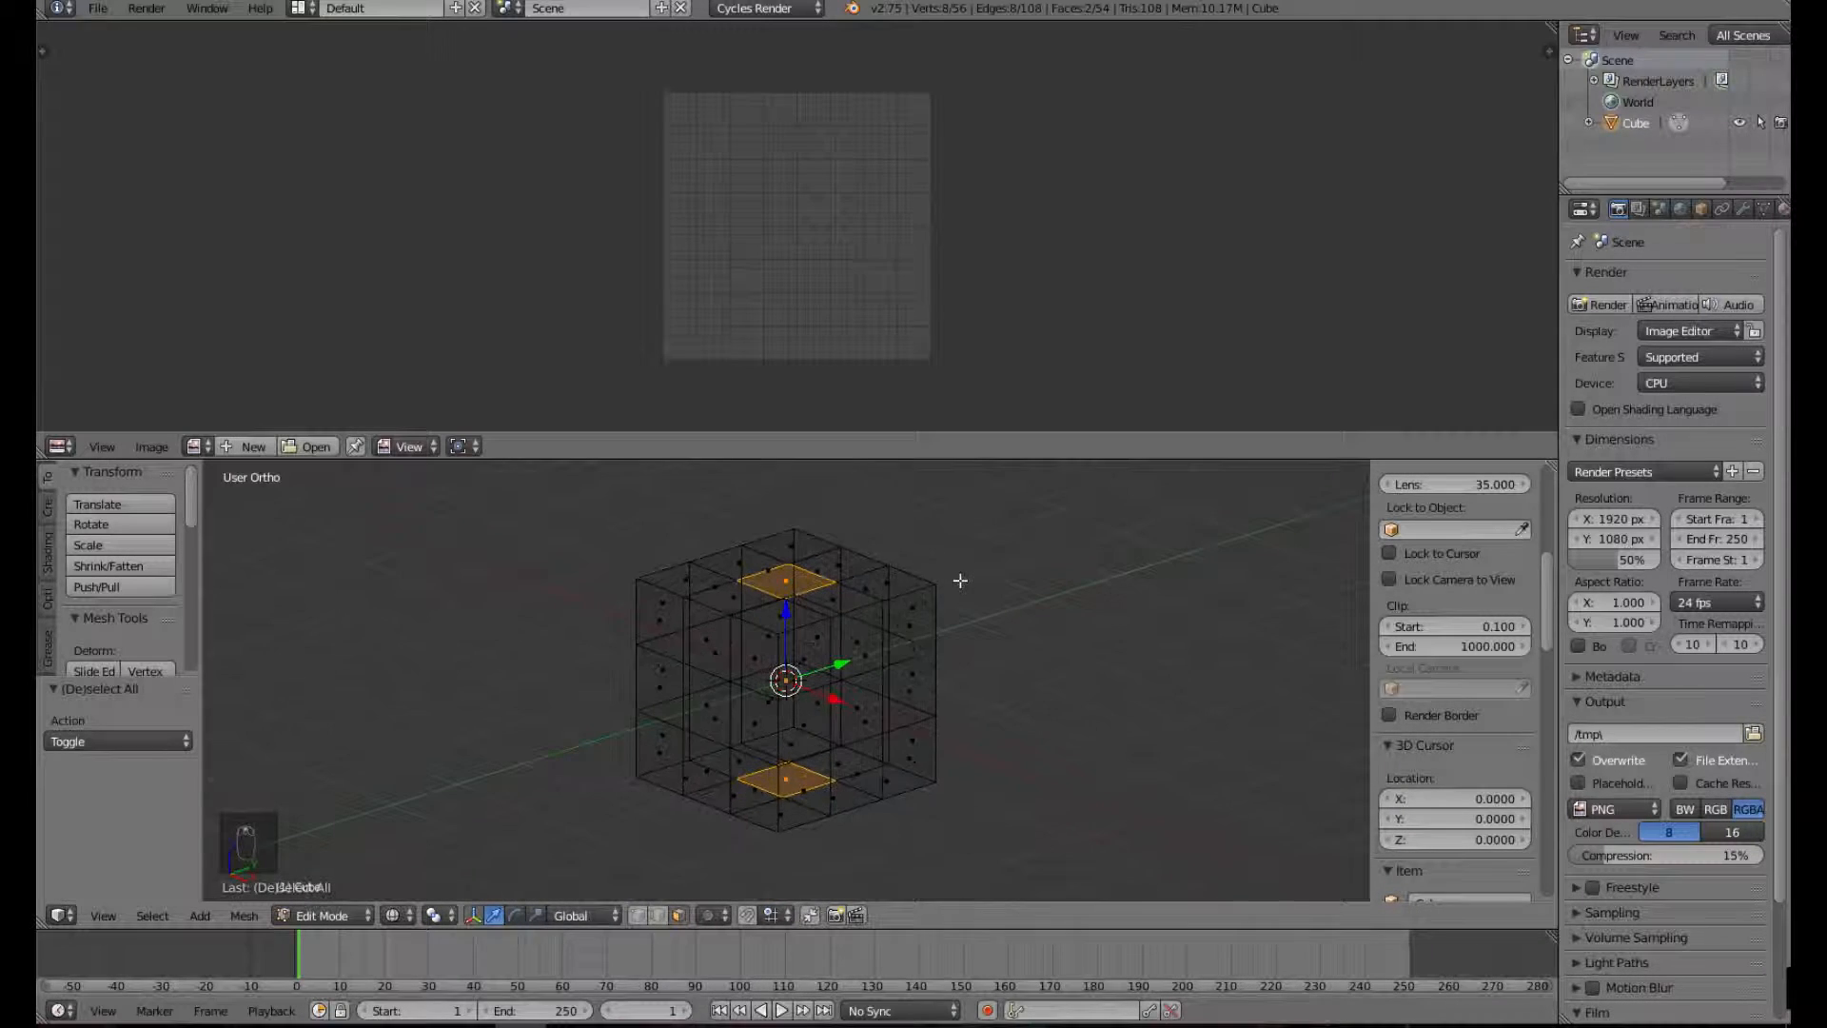
# - Add the cube's front and back middle faces to the selection from the front view
pyautogui.click(407, 912)
pyautogui.press('KP_1')
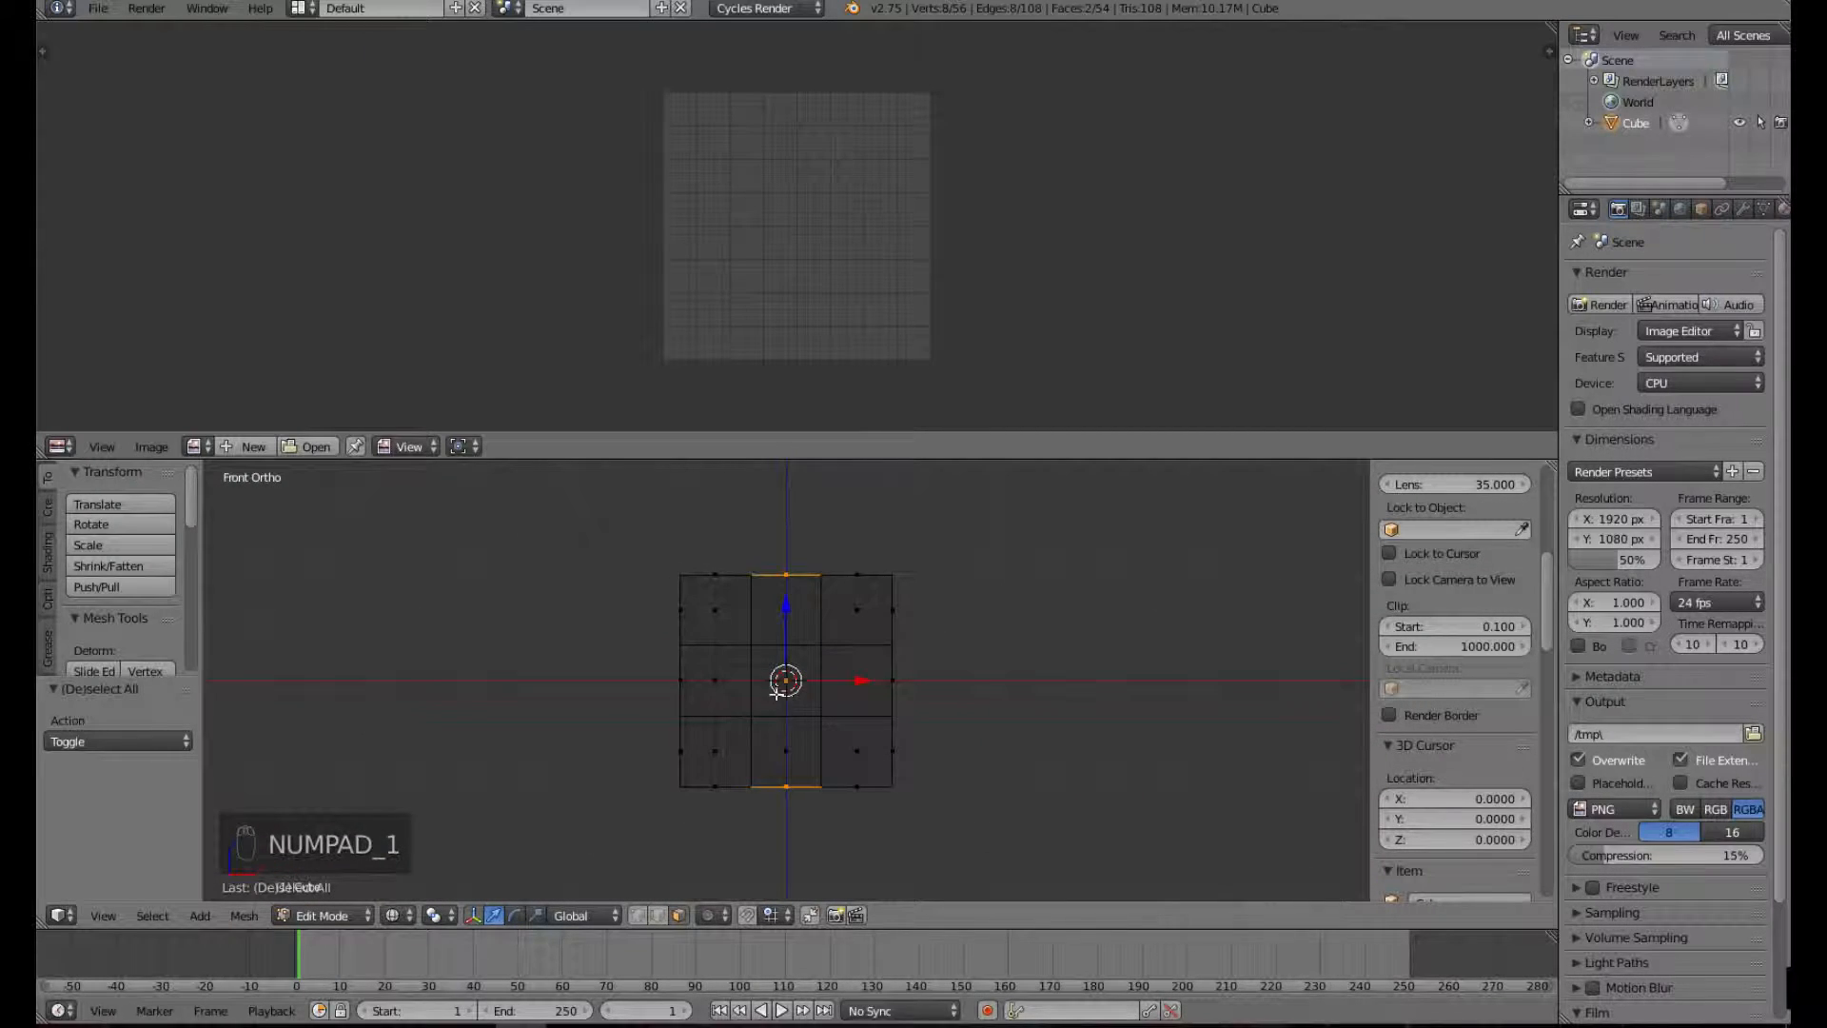
pyautogui.press('c')
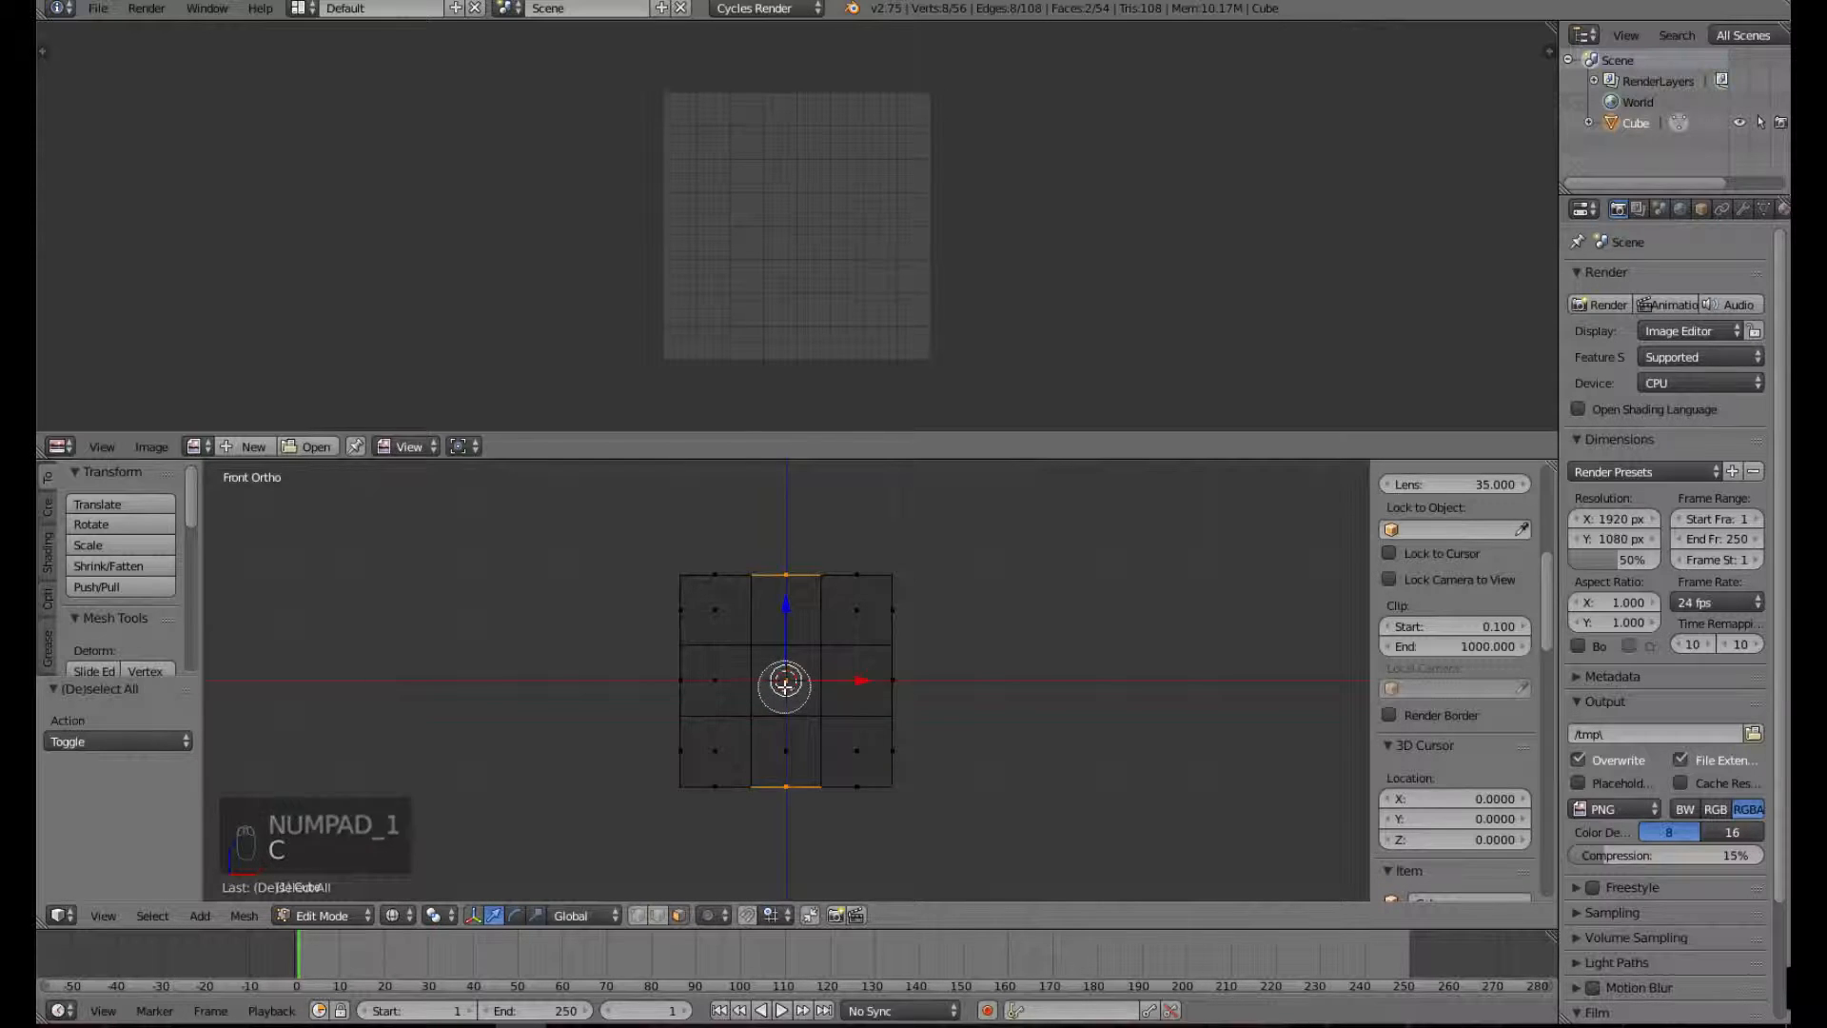
pyautogui.click(785, 683)
pyautogui.rightClick(785, 683)
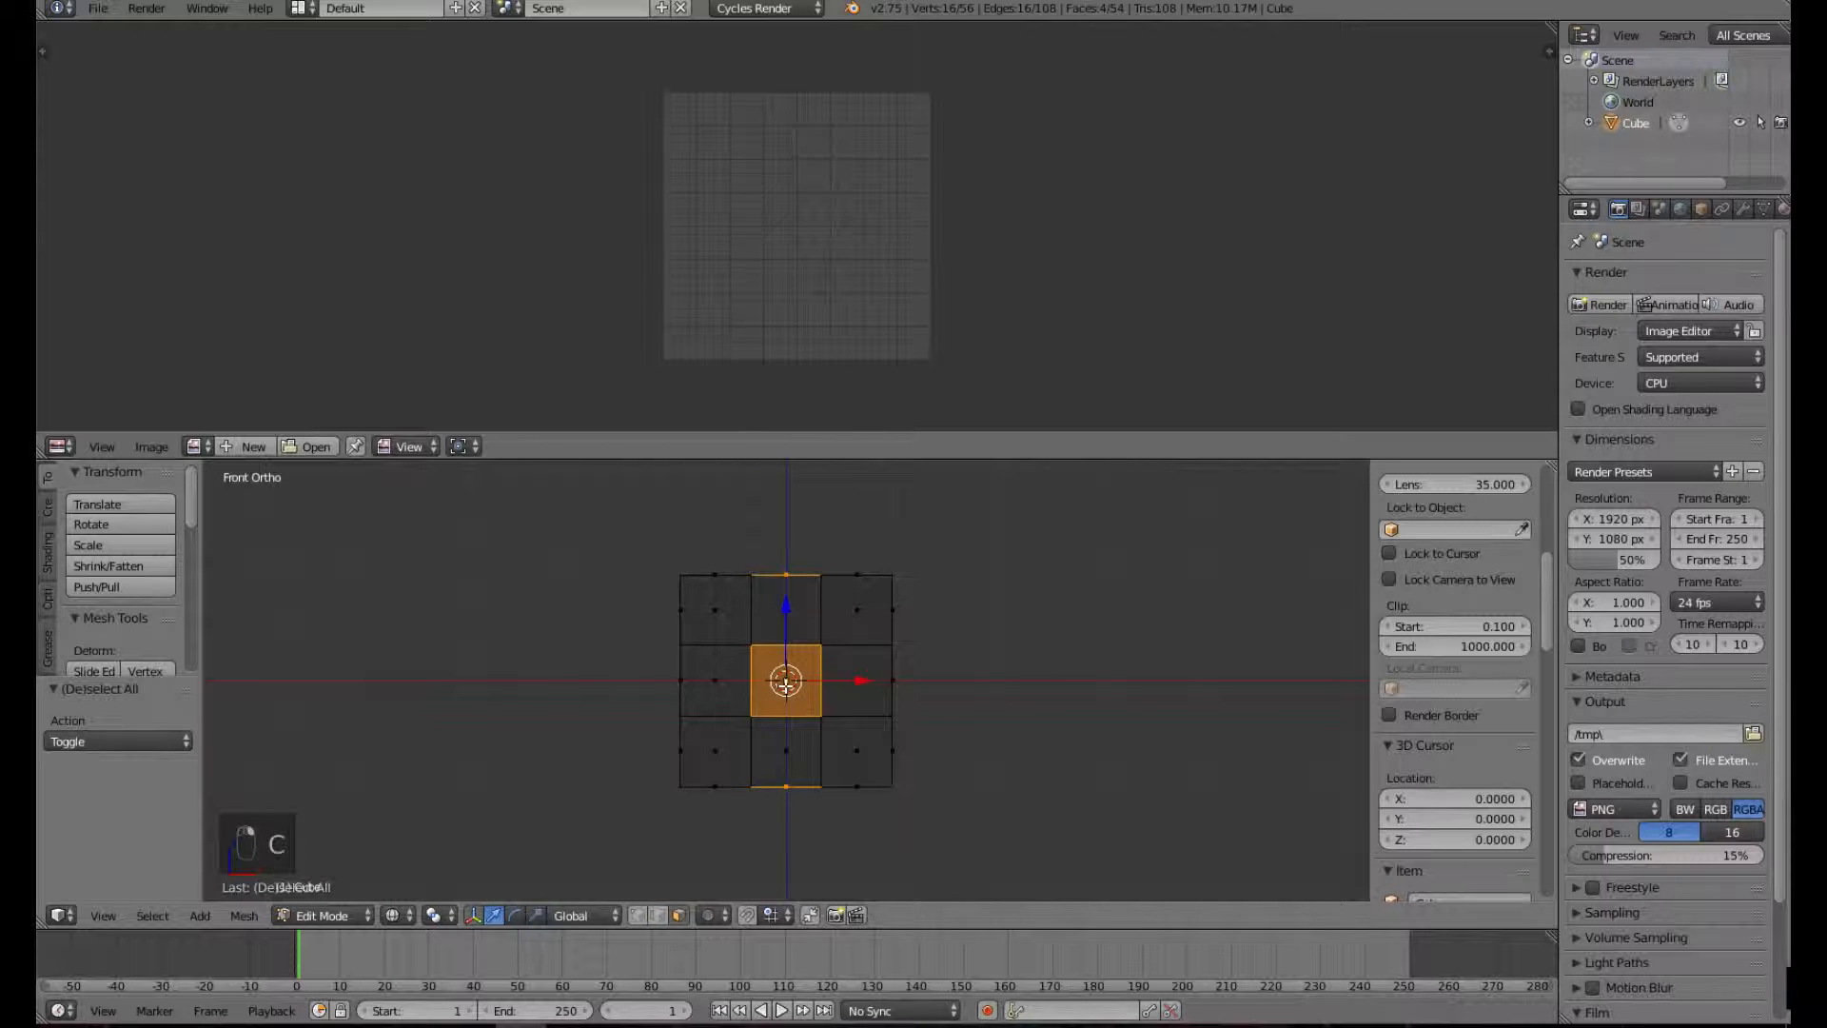
# - Add the middle faces of the cube's two remaining sides to the selection from the right view
pyautogui.press('KP_3')
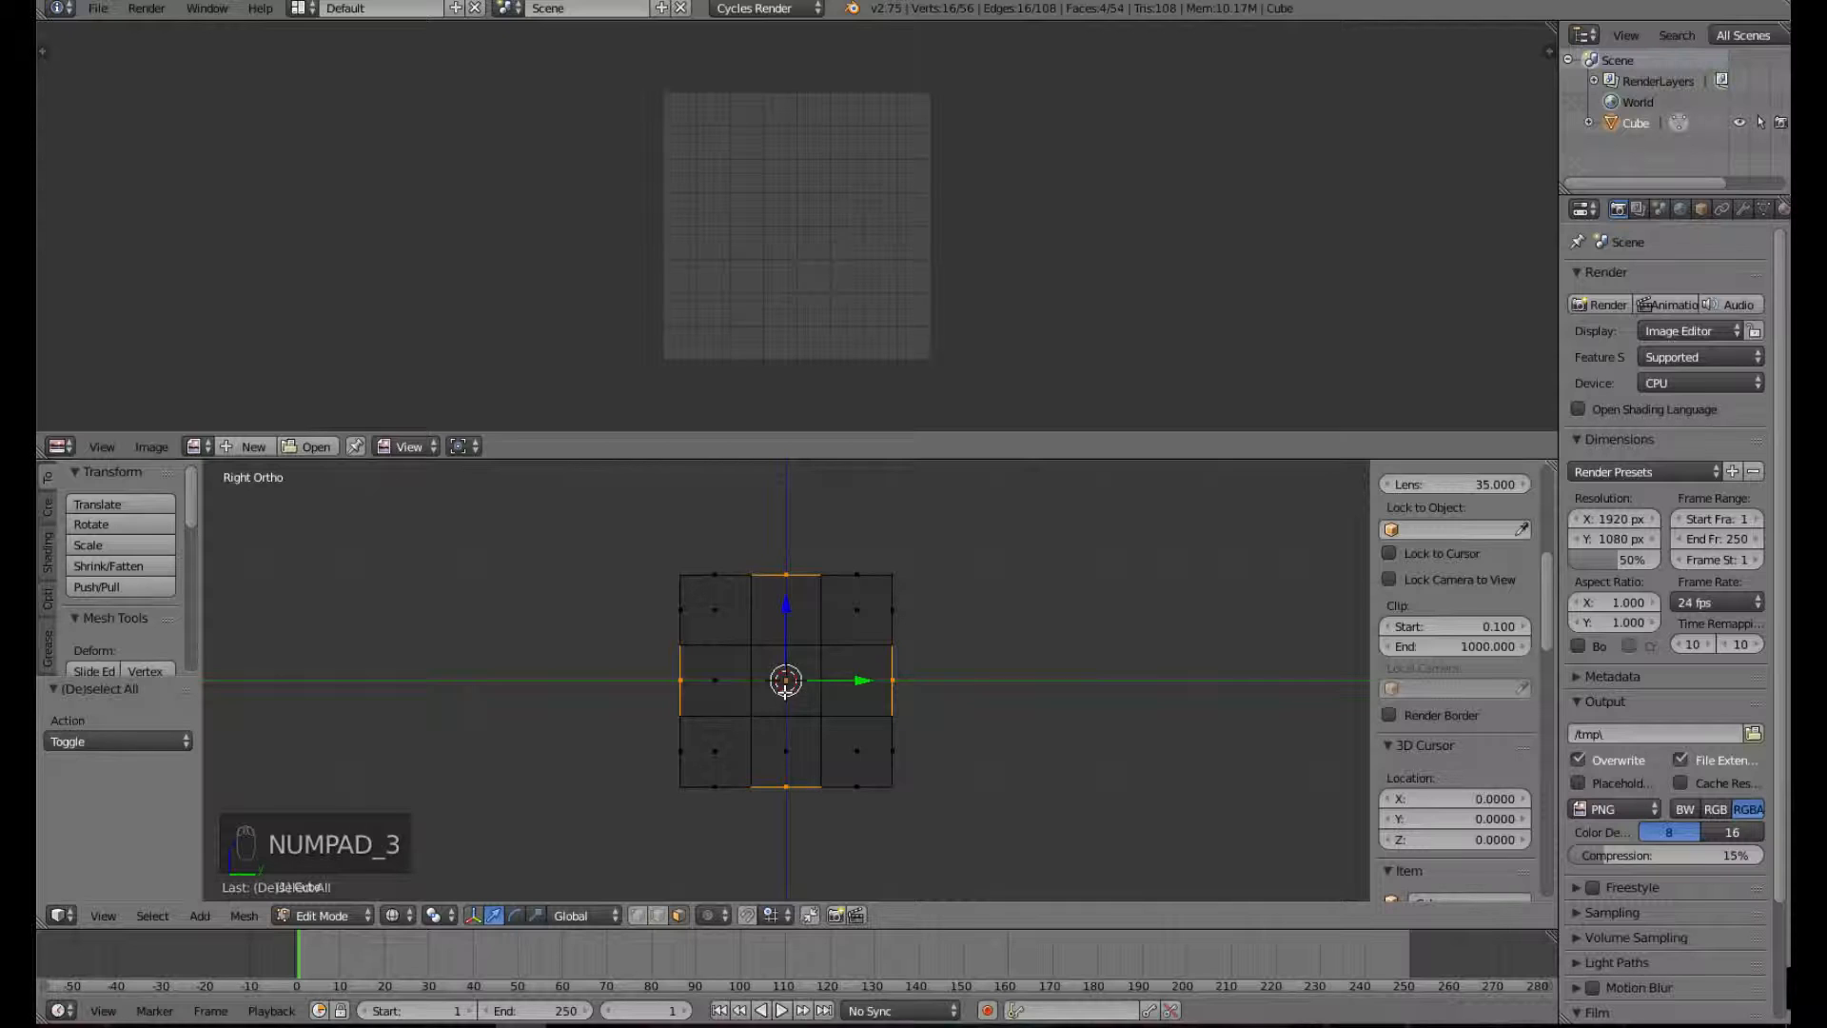
pyautogui.press('c')
pyautogui.click(786, 680)
pyautogui.rightClick(786, 680)
pyautogui.moveTo(1123, 734)
pyautogui.mouseDown(button='middle')
pyautogui.moveTo(1061, 775)
pyautogui.moveTo(885, 816)
pyautogui.moveTo(915, 756)
pyautogui.mouseUp(button='middle')
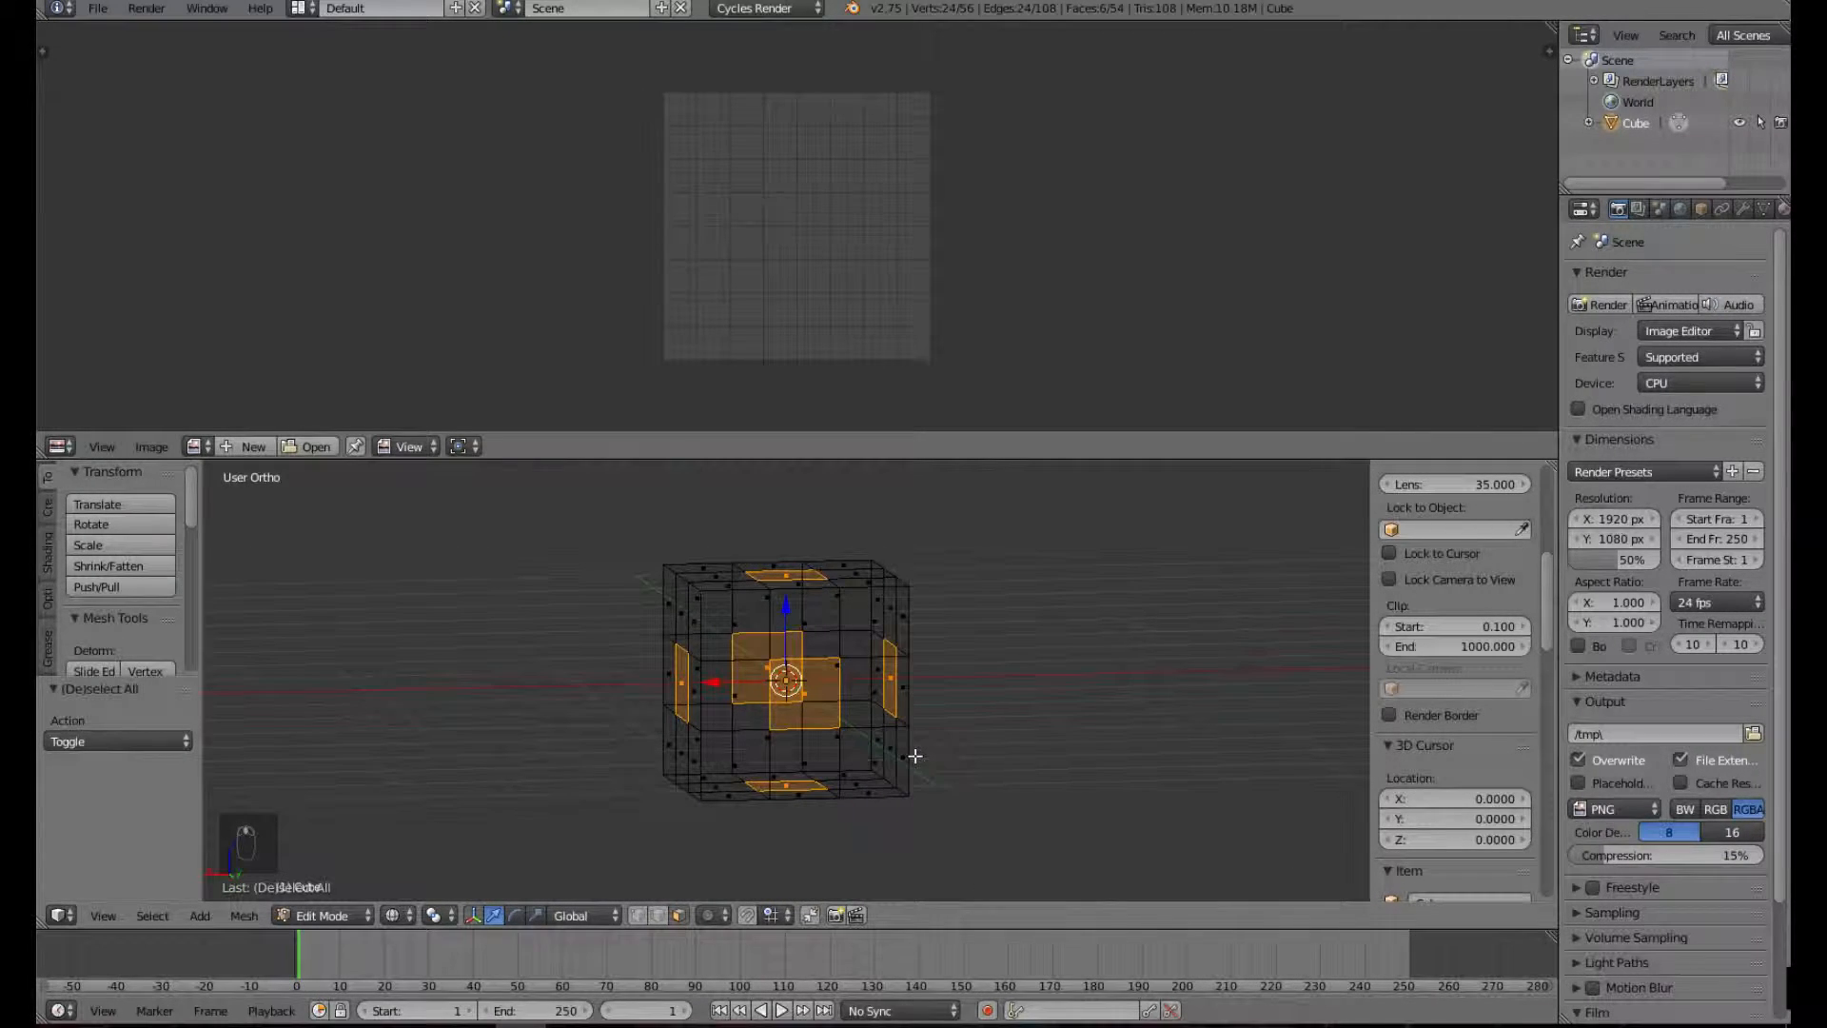
# - Set proportional editing to Connected and show the cube in solid shading
pyautogui.click(716, 917)
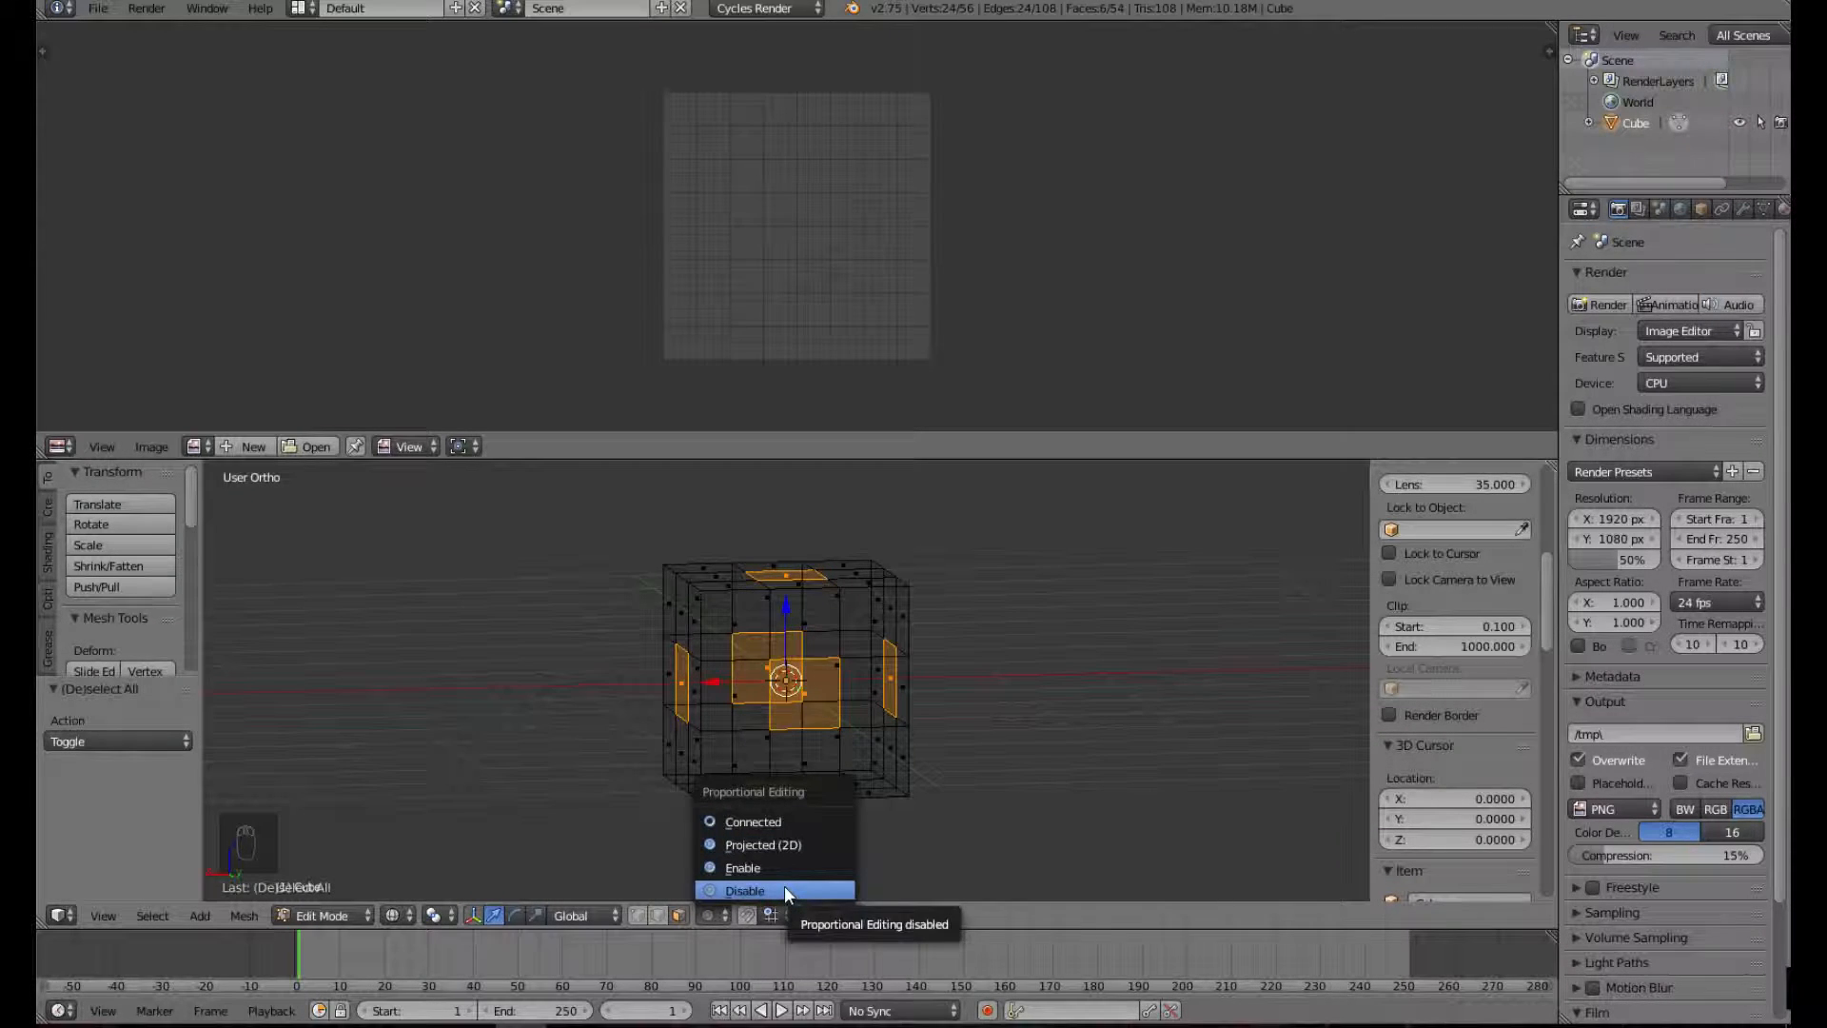
pyautogui.click(774, 824)
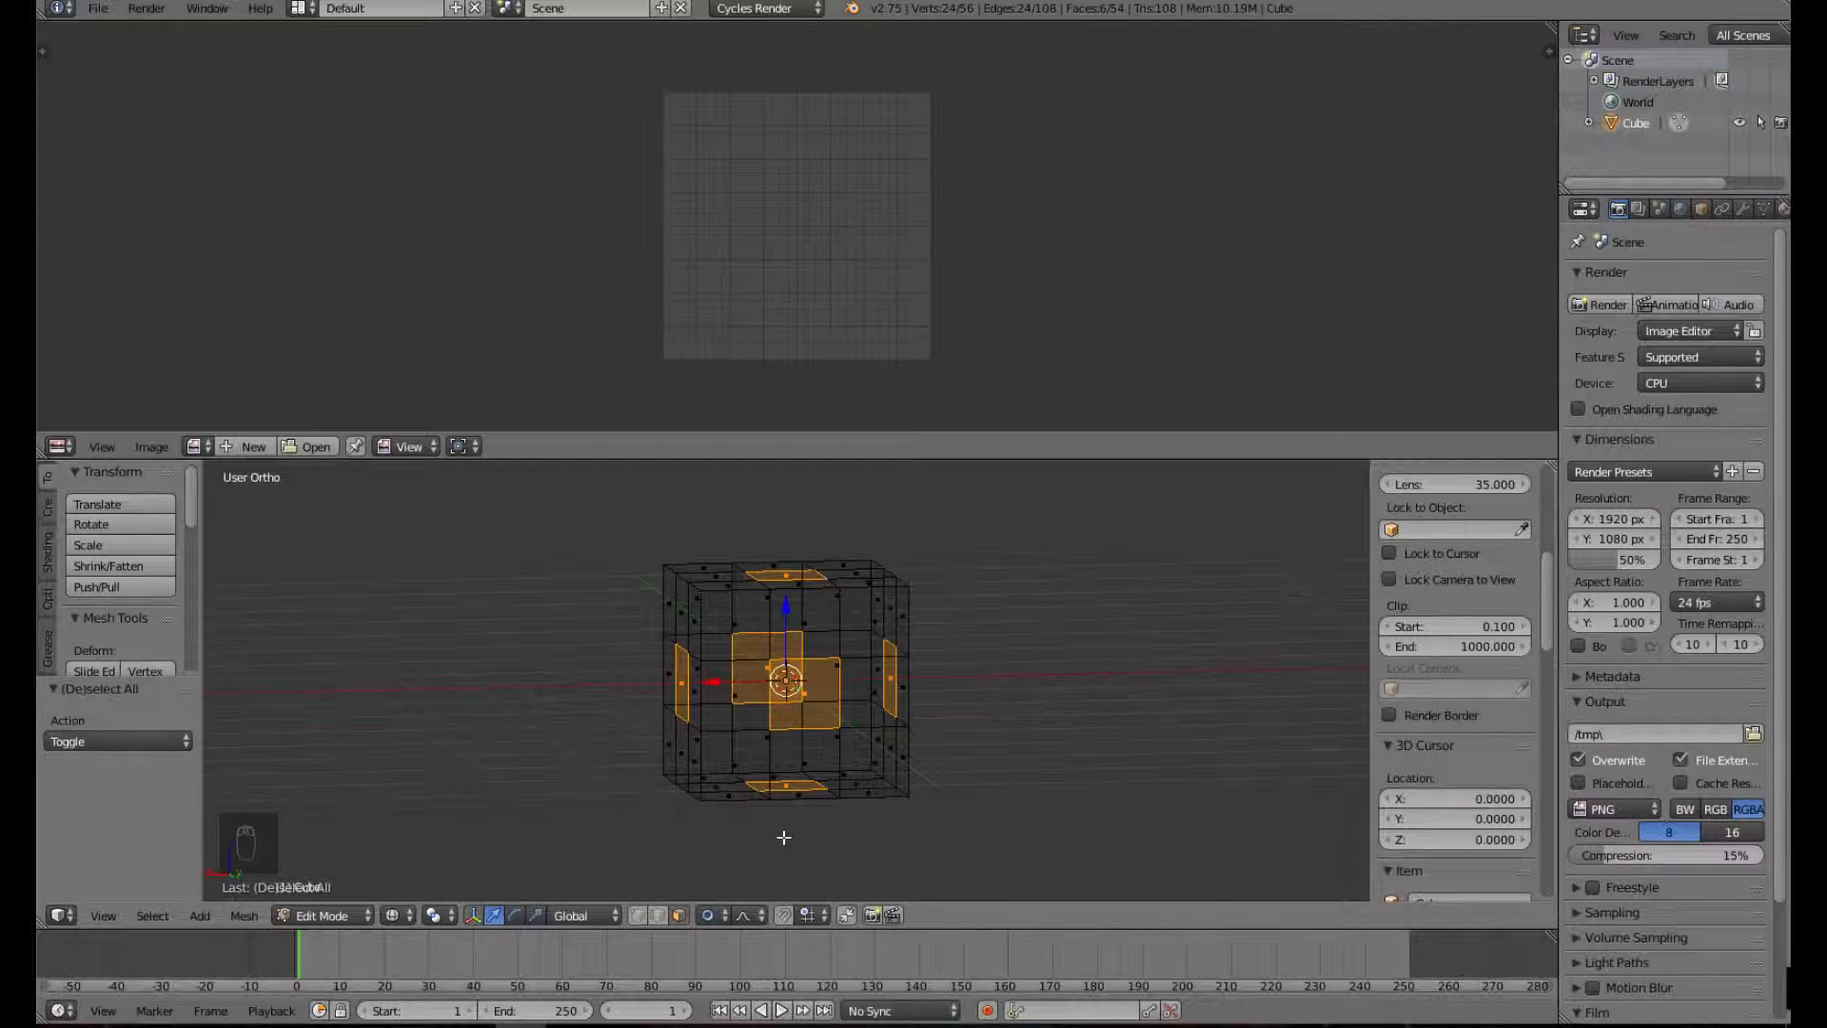
pyautogui.press('z')
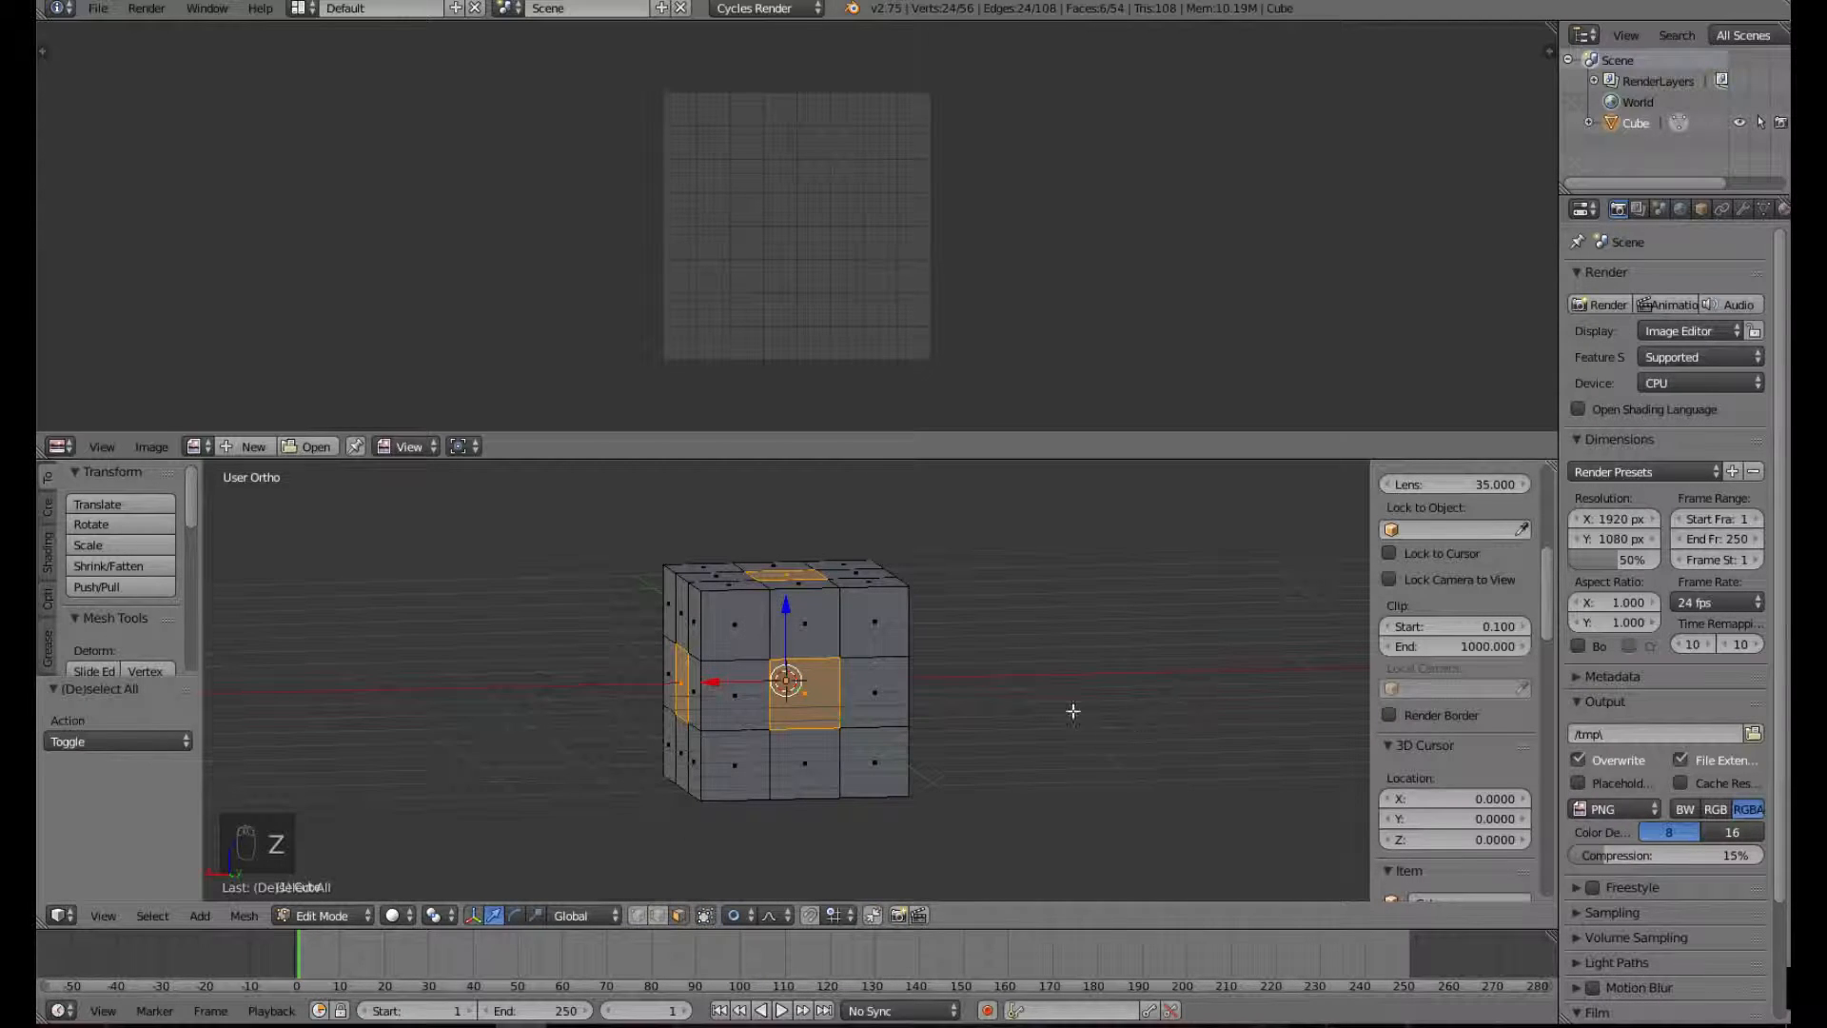
pyautogui.moveTo(1098, 706); pyautogui.dragTo(958, 716, button='middle')
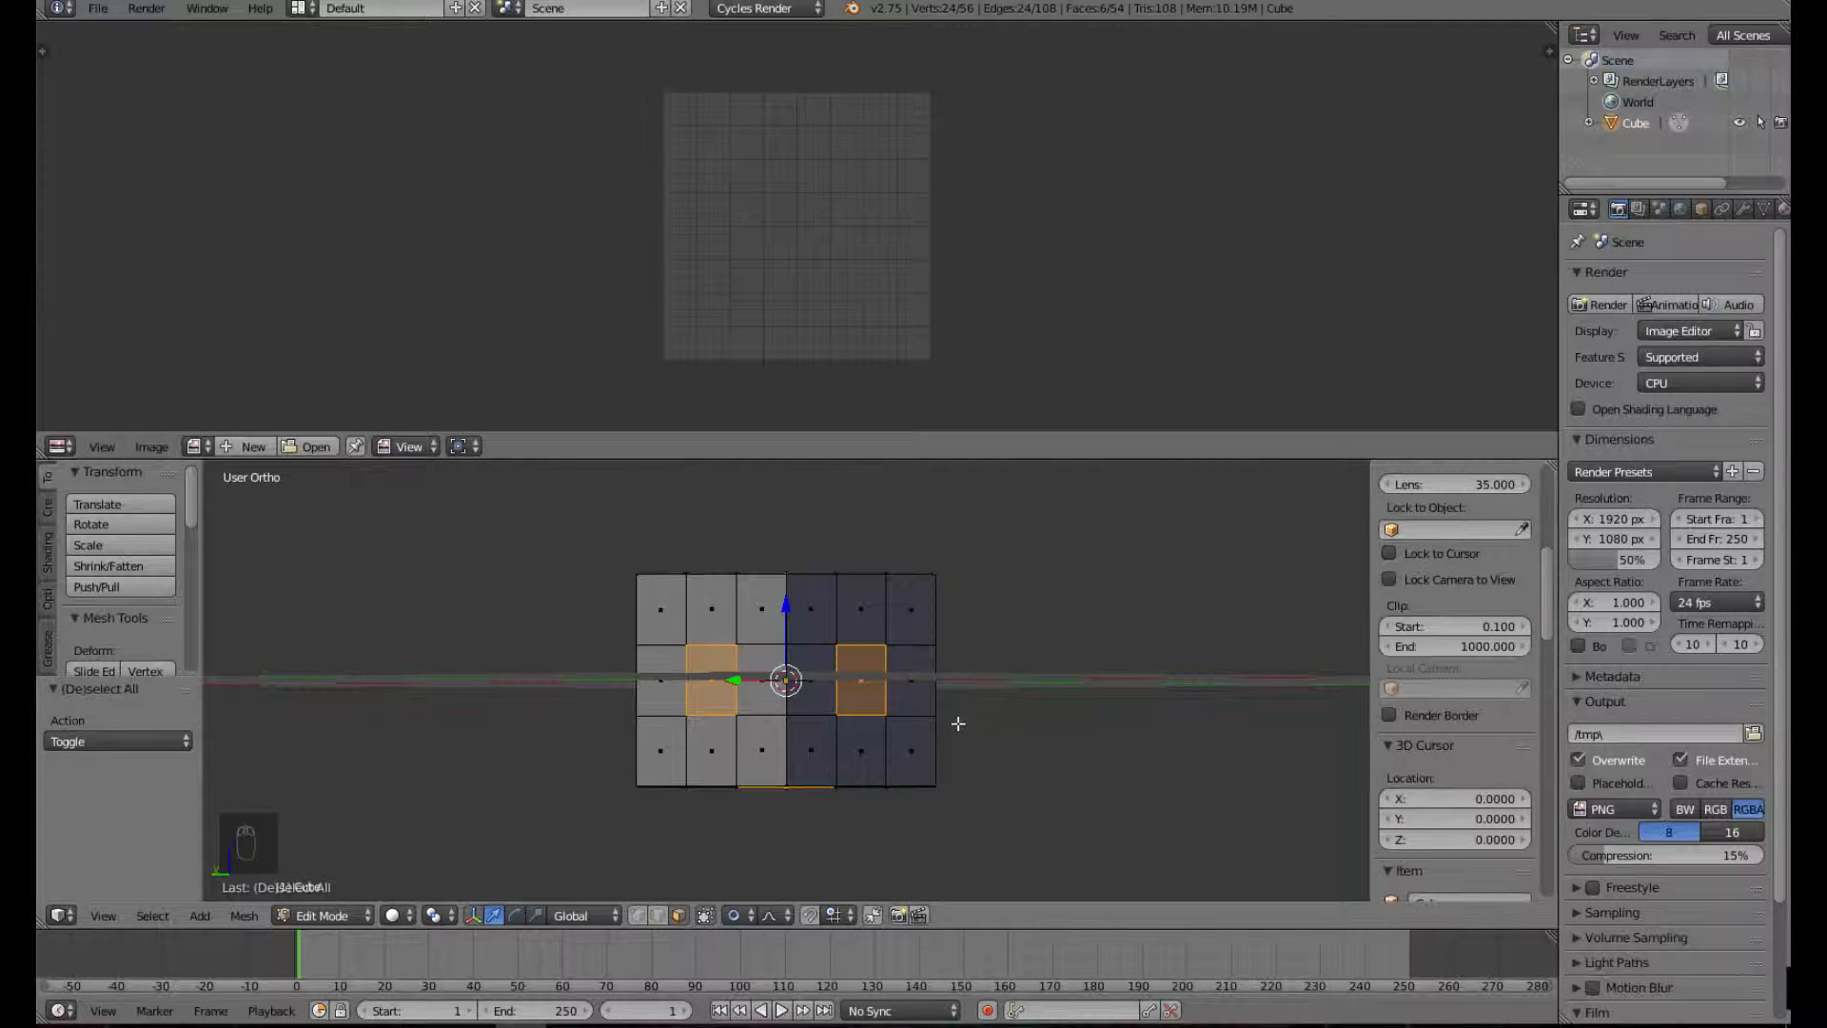
# - Scale the six selected faces by about 1.895 with a proportional size of about 1.33 to round the cube into a sphere
pyautogui.press('s')
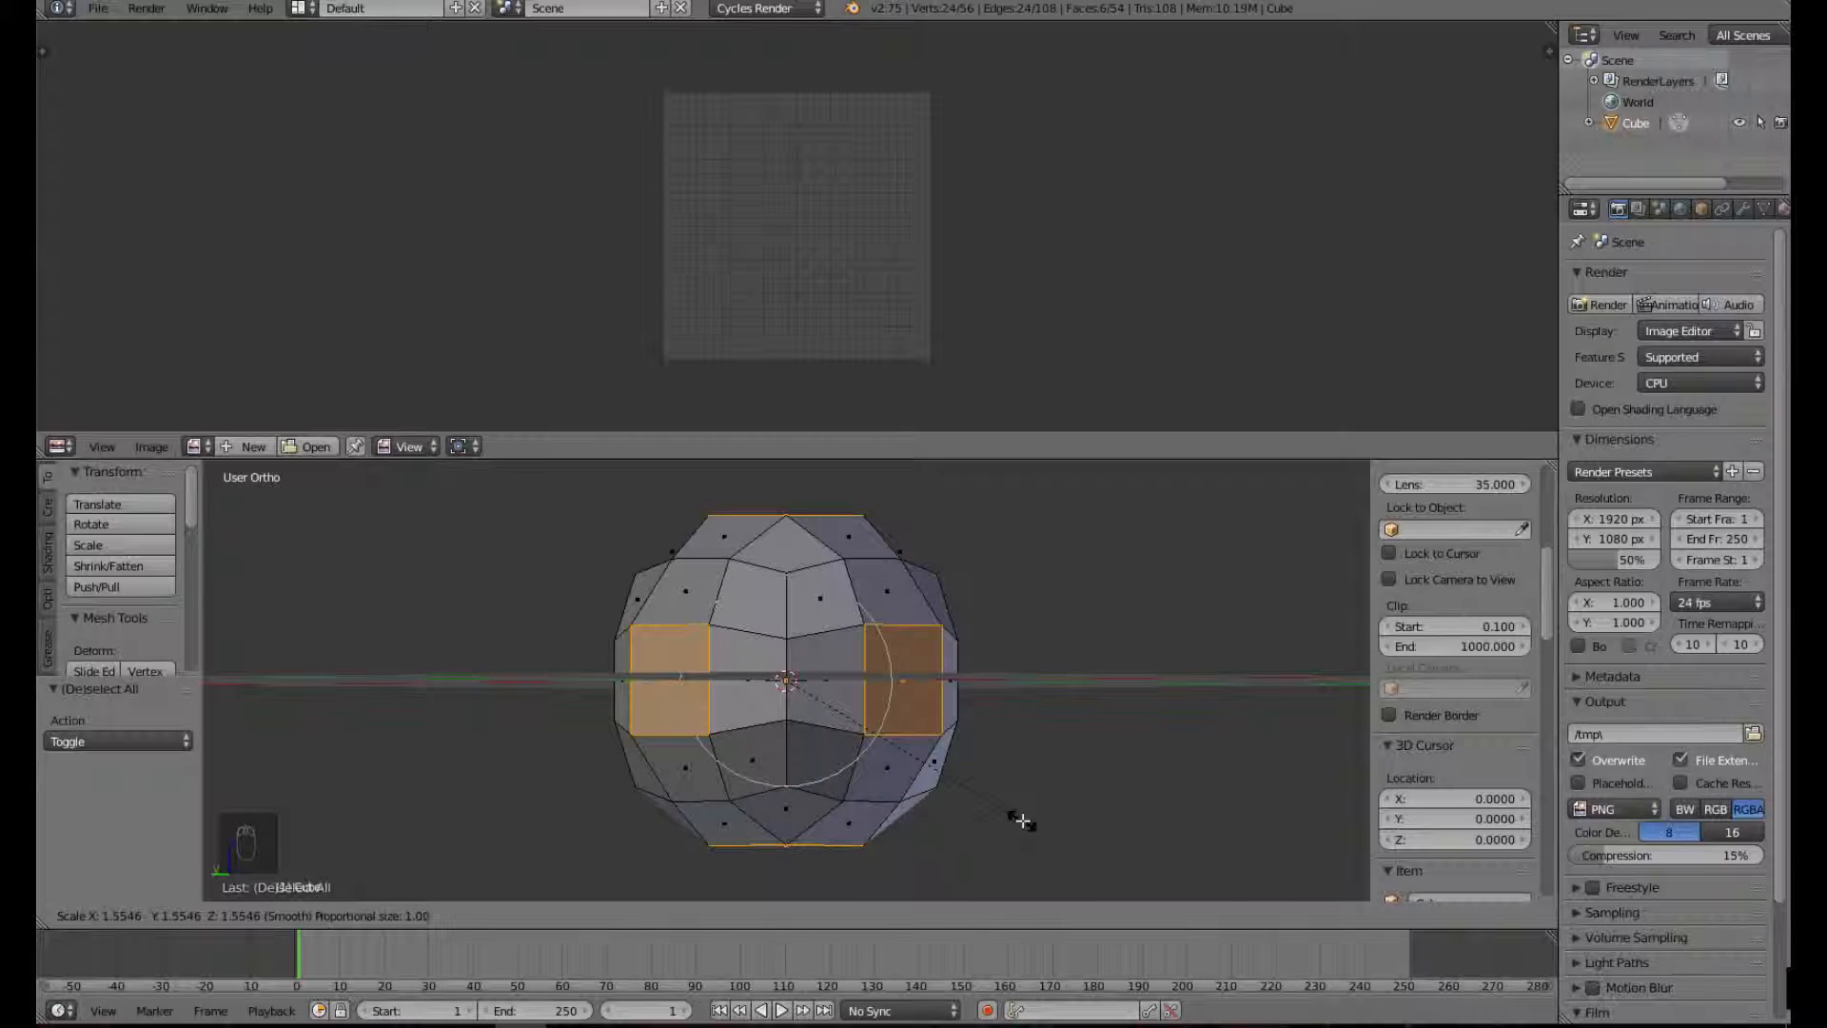
pyautogui.scroll(-2, 1023, 820)
pyautogui.scroll(1, 1020, 816)
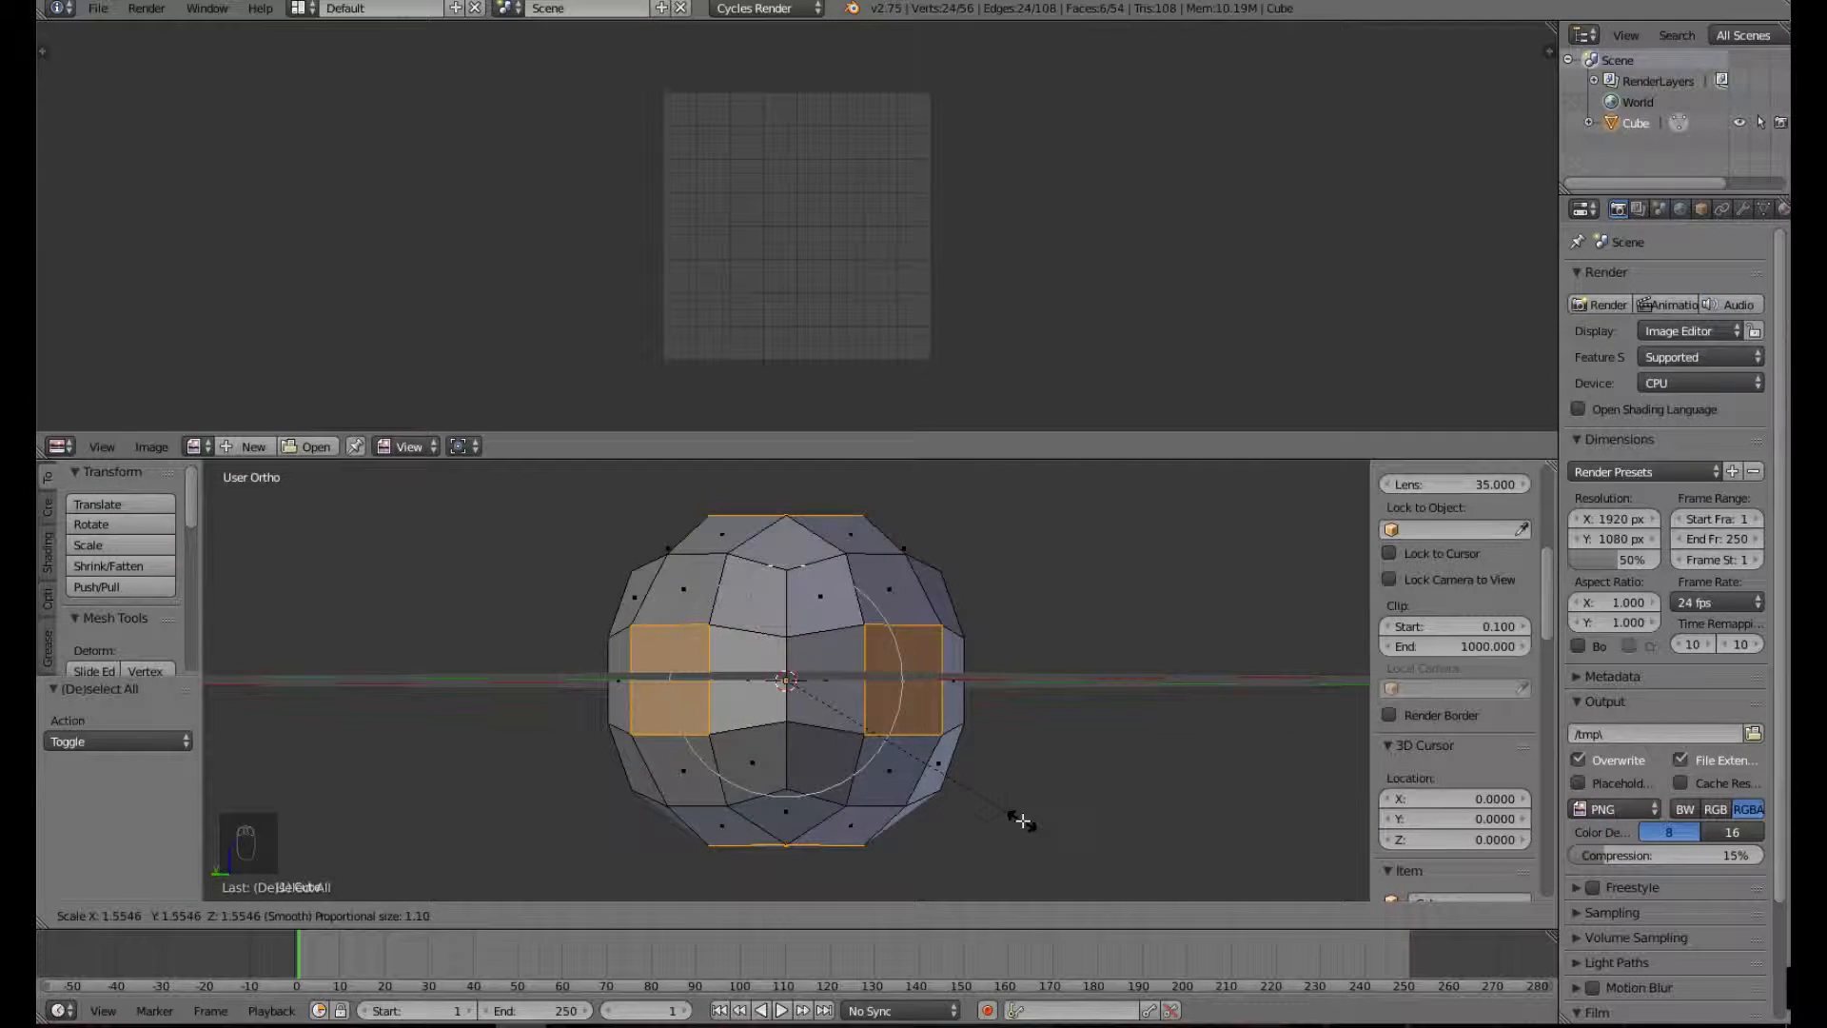
pyautogui.scroll(-2, 980, 780)
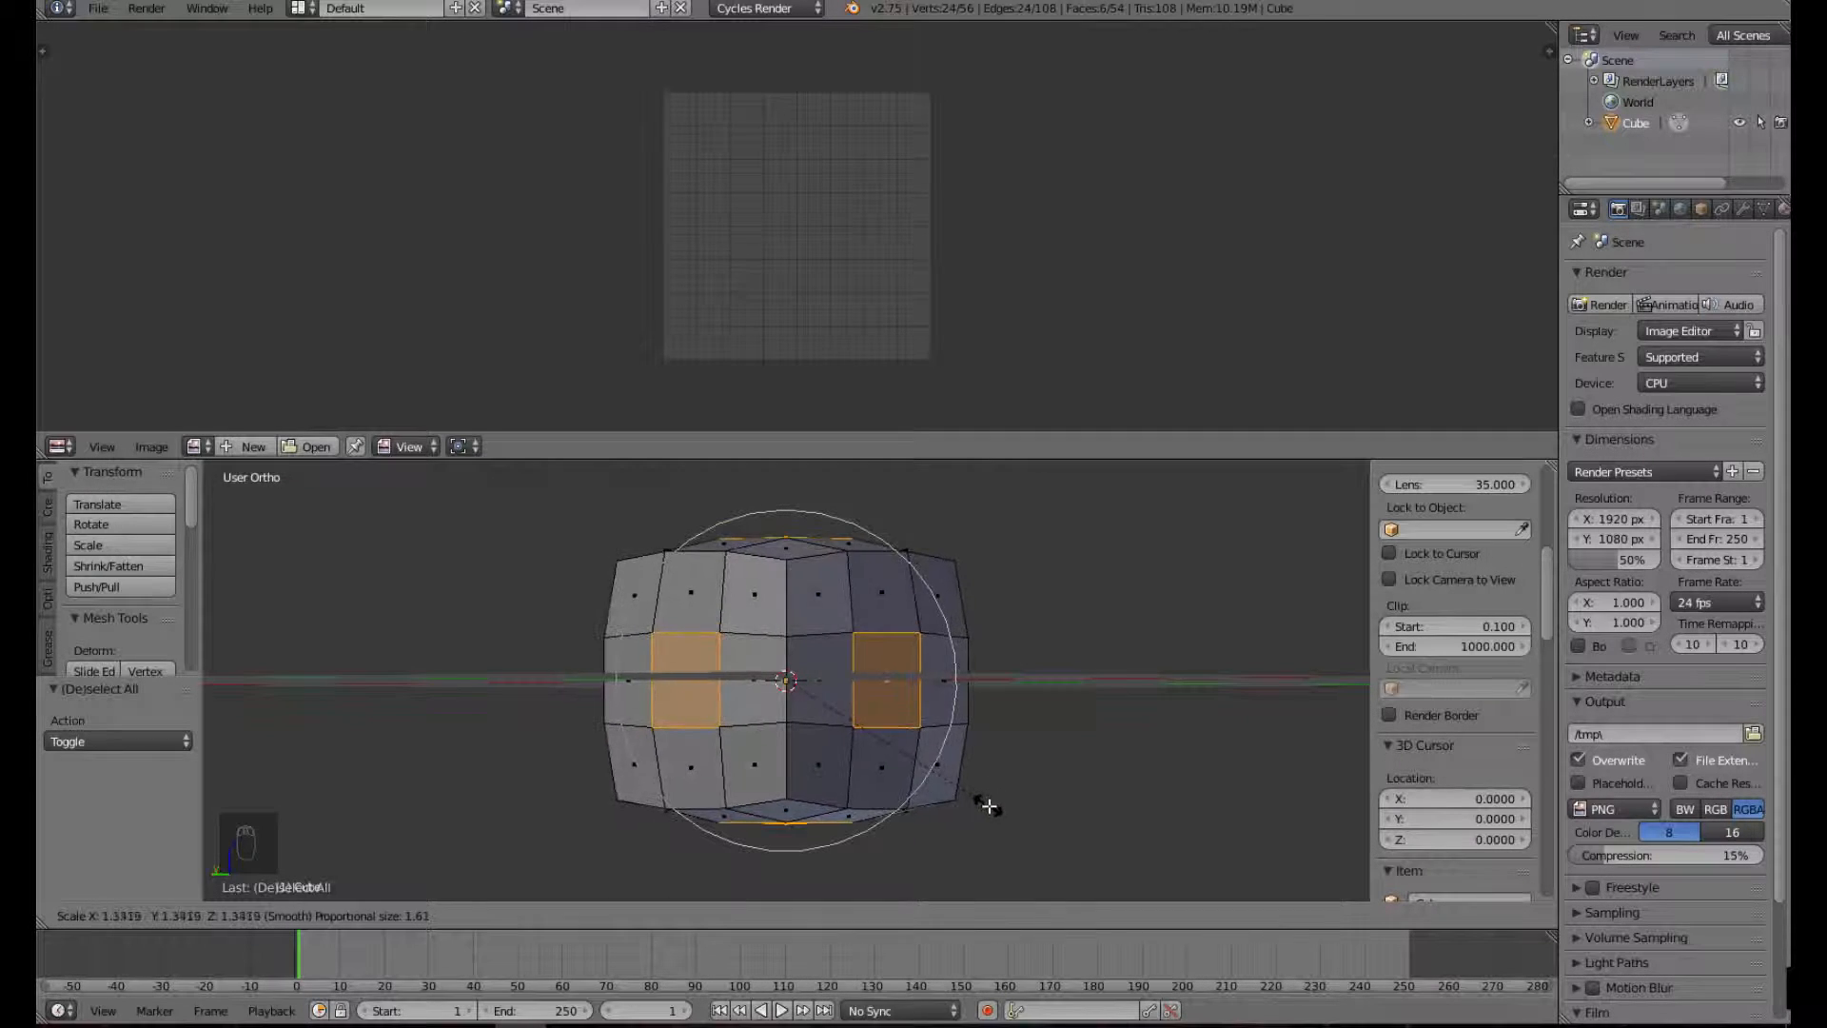
pyautogui.scroll(-1, 1056, 523)
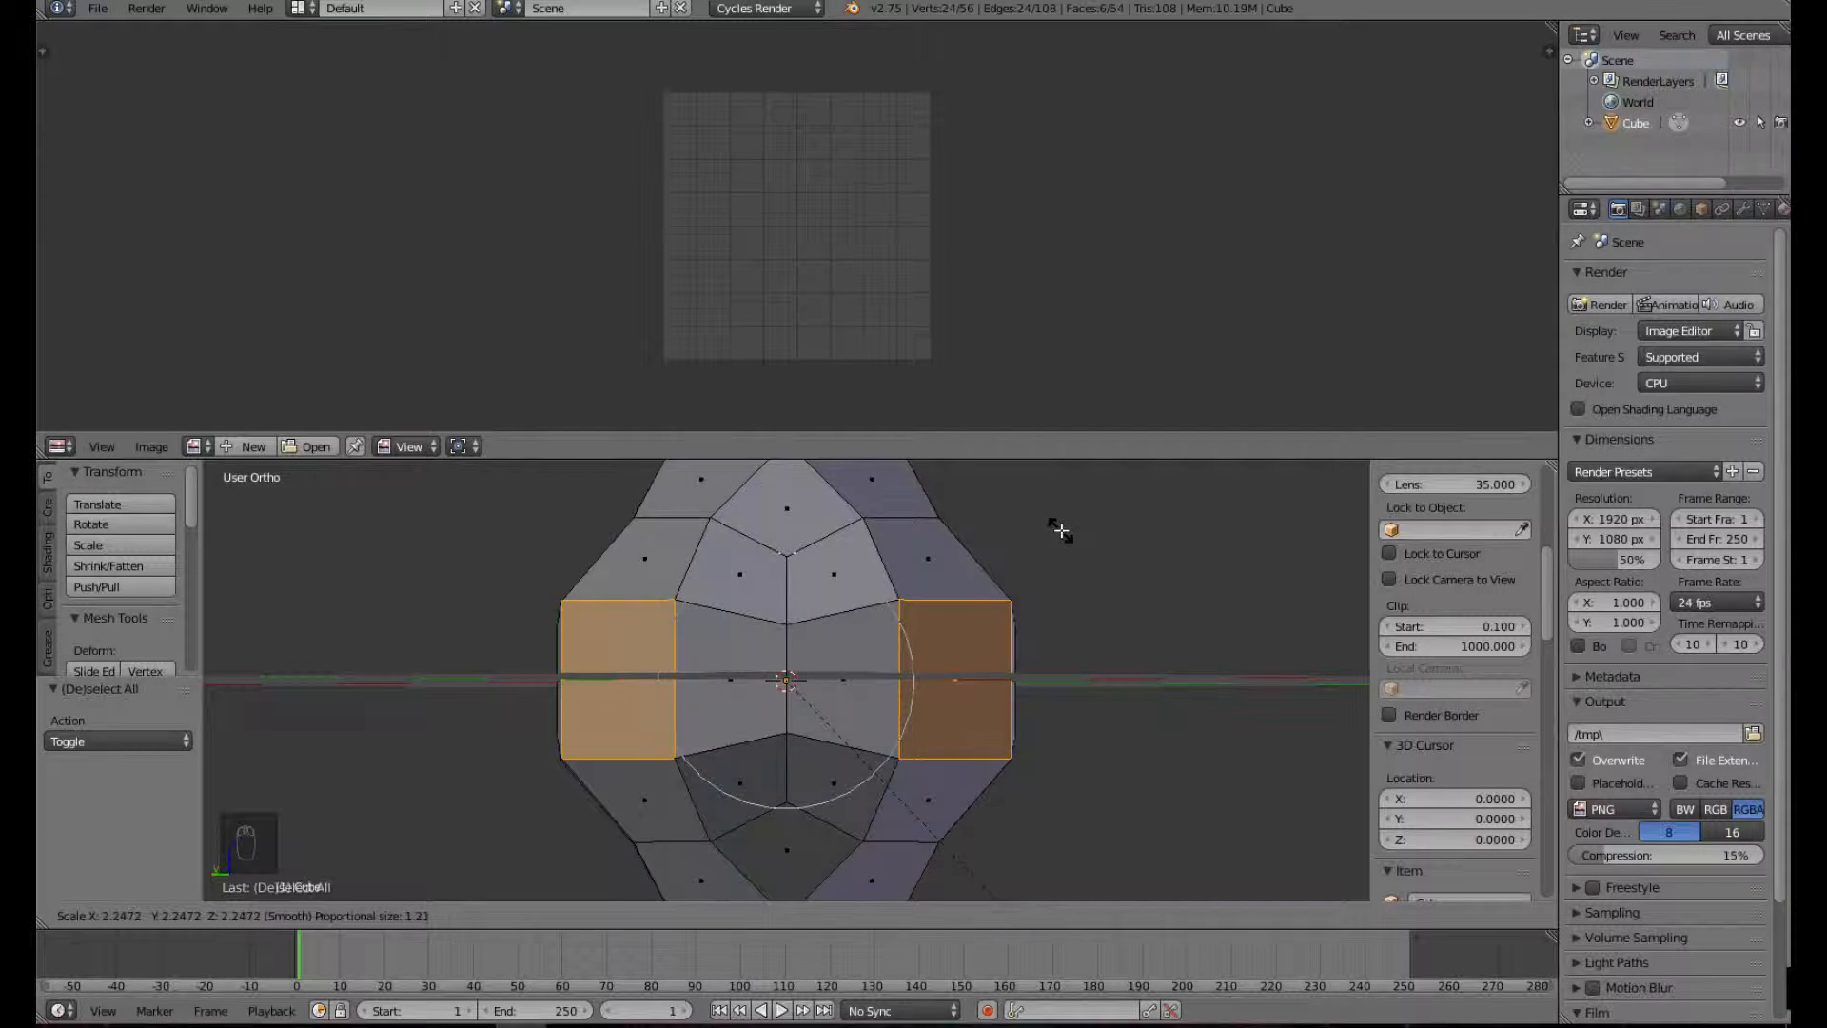
pyautogui.scroll(3, 962, 533)
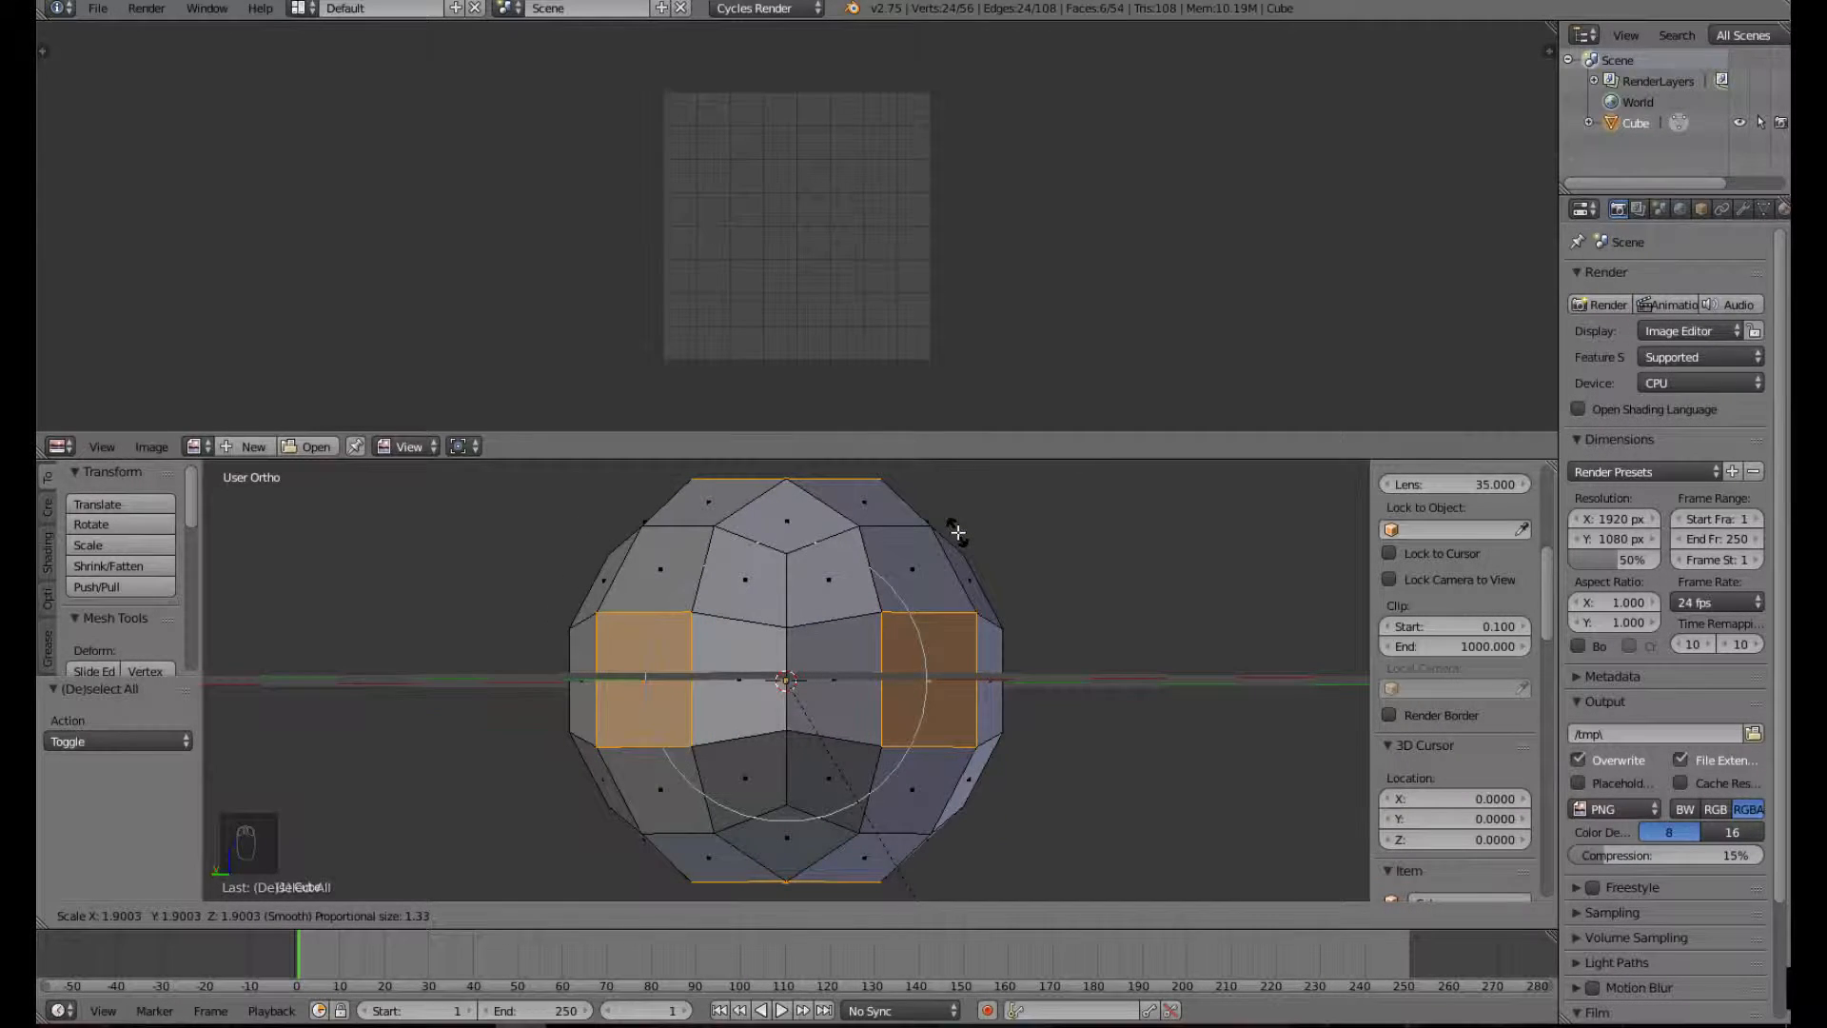
pyautogui.click(957, 533)
pyautogui.moveTo(1085, 580); pyautogui.dragTo(629, 587, button='middle')
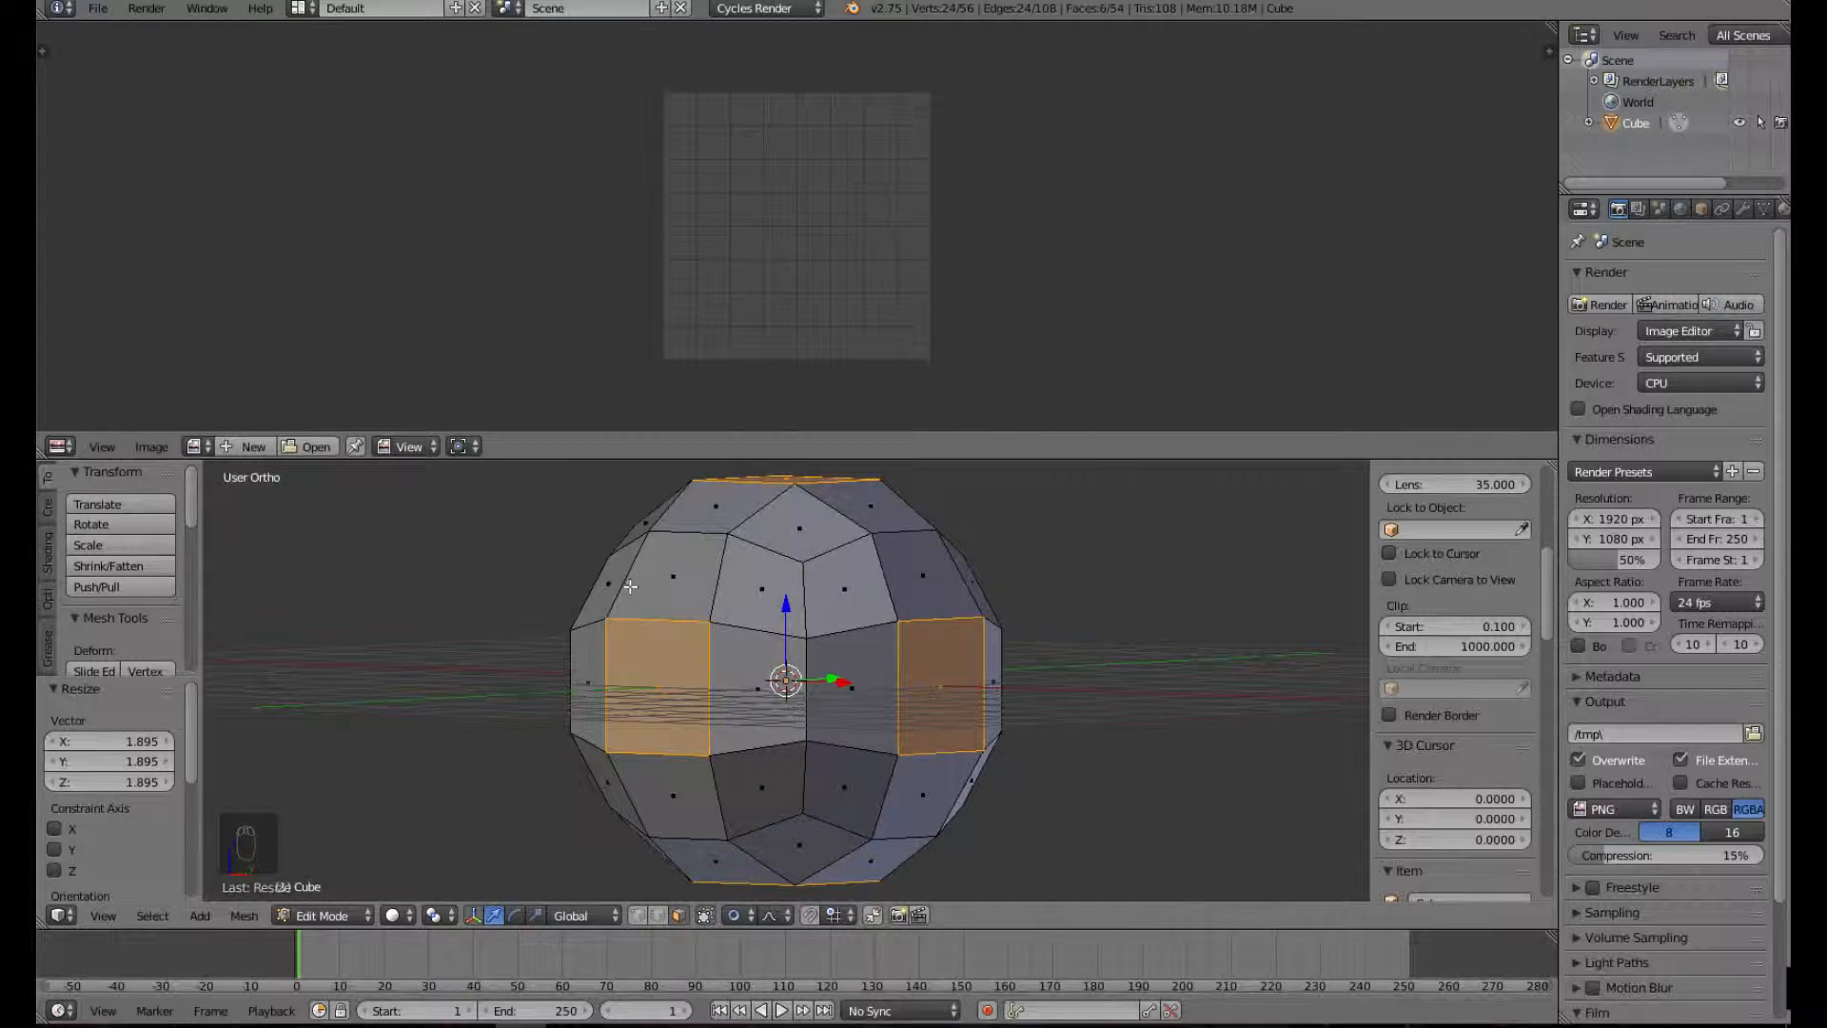
# - Clear the selection and add a single vertical loop cut around the middle of the sphere
pyautogui.press('a')
pyautogui.moveTo(1175, 693); pyautogui.dragTo(966, 703, button='middle')
pyautogui.scroll(-5, 1001, 749)
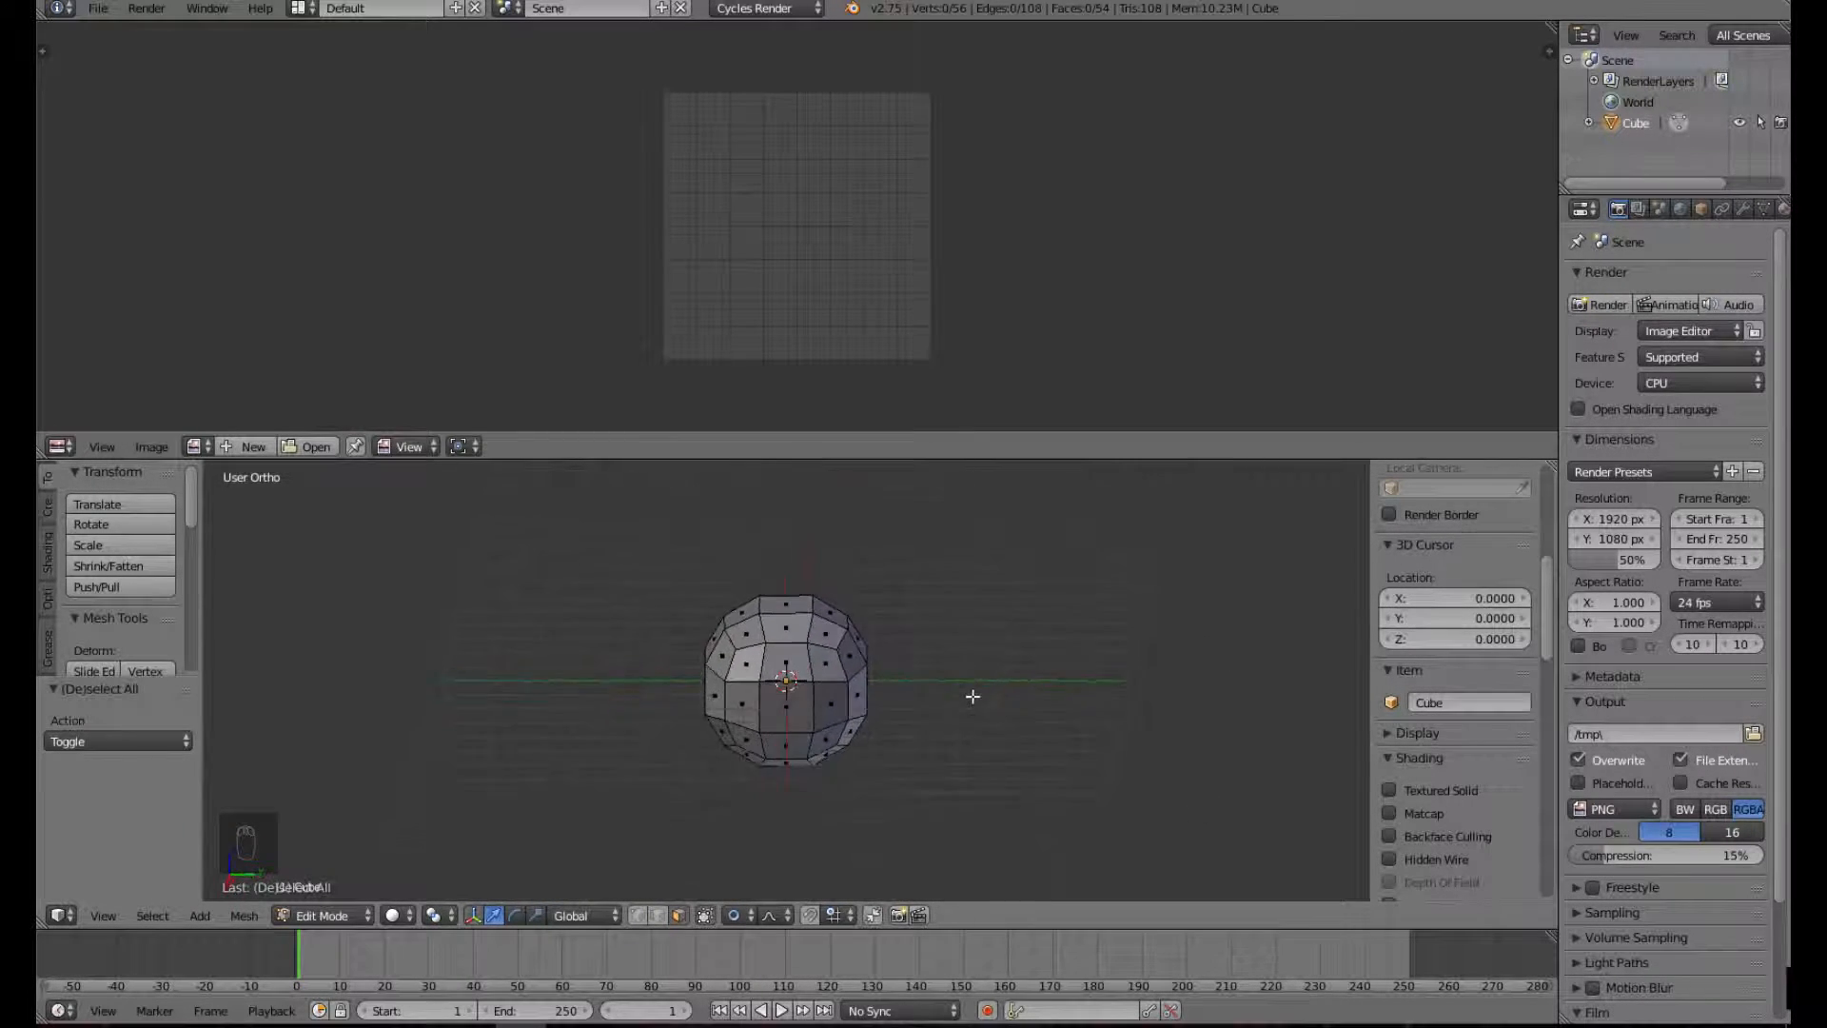
pyautogui.scroll(6, 975, 766)
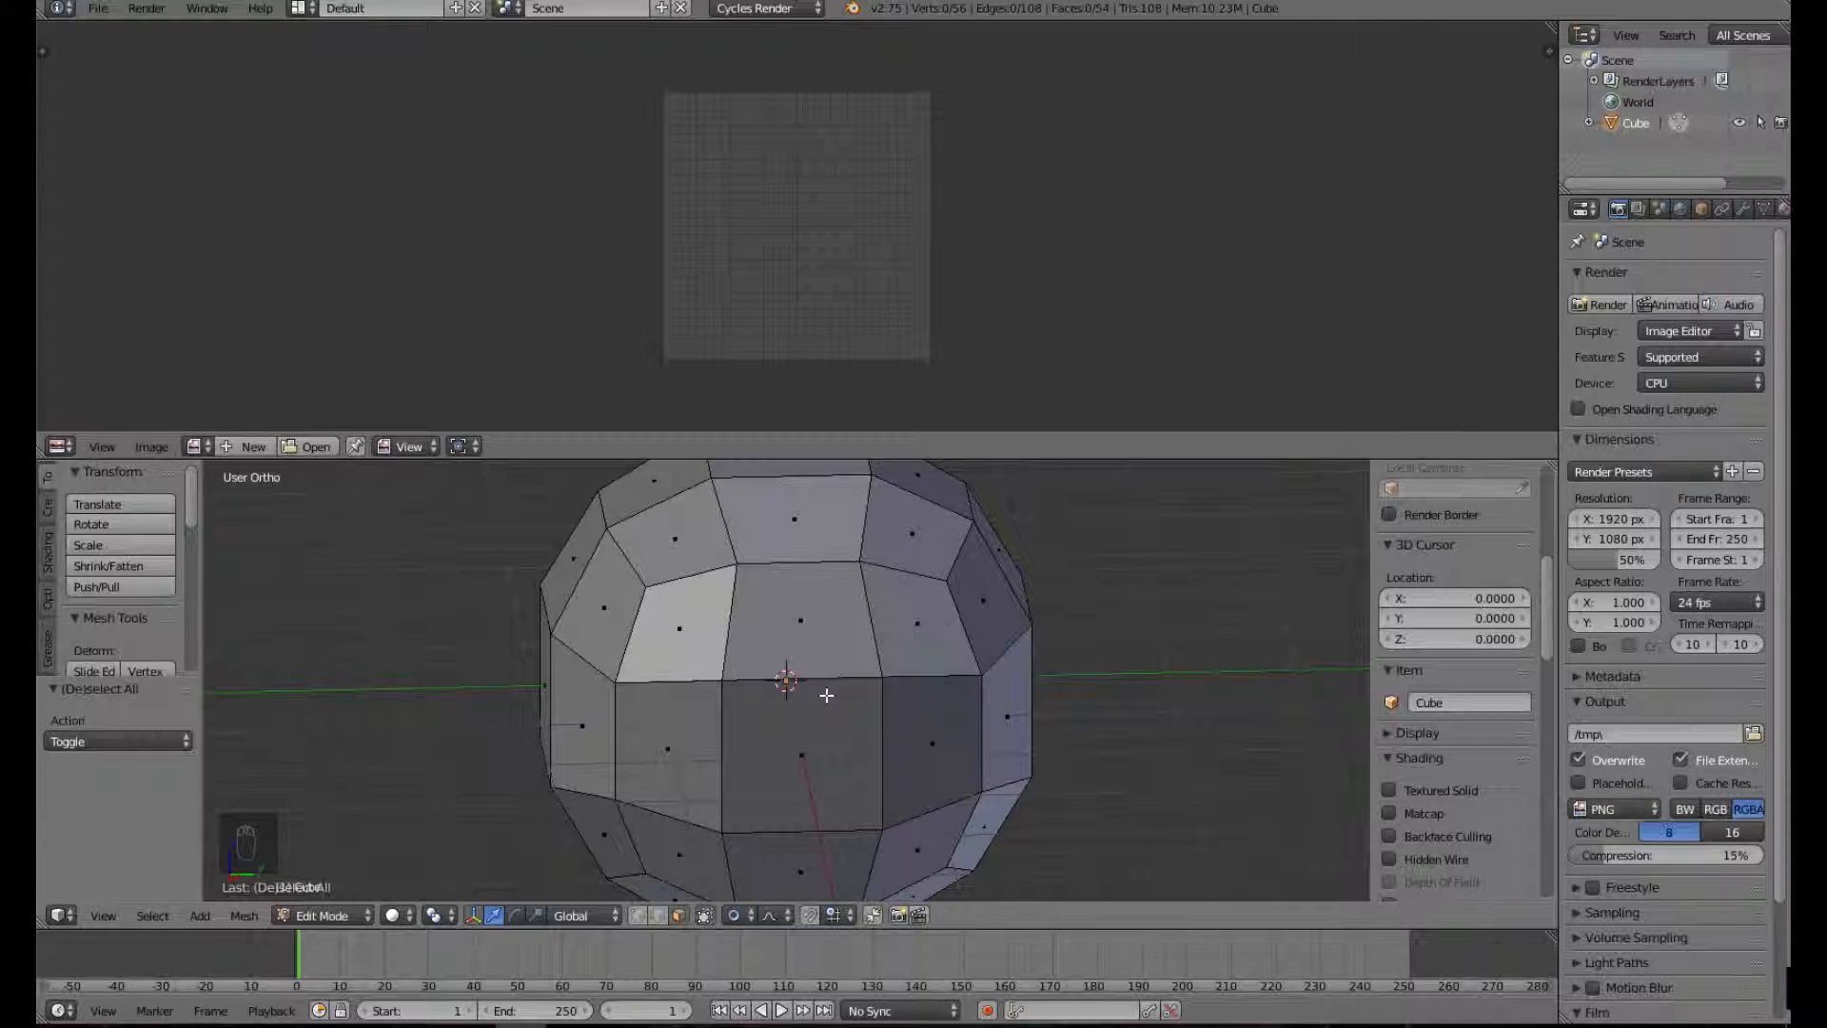
pyautogui.hotkey('ctrl', 'r')
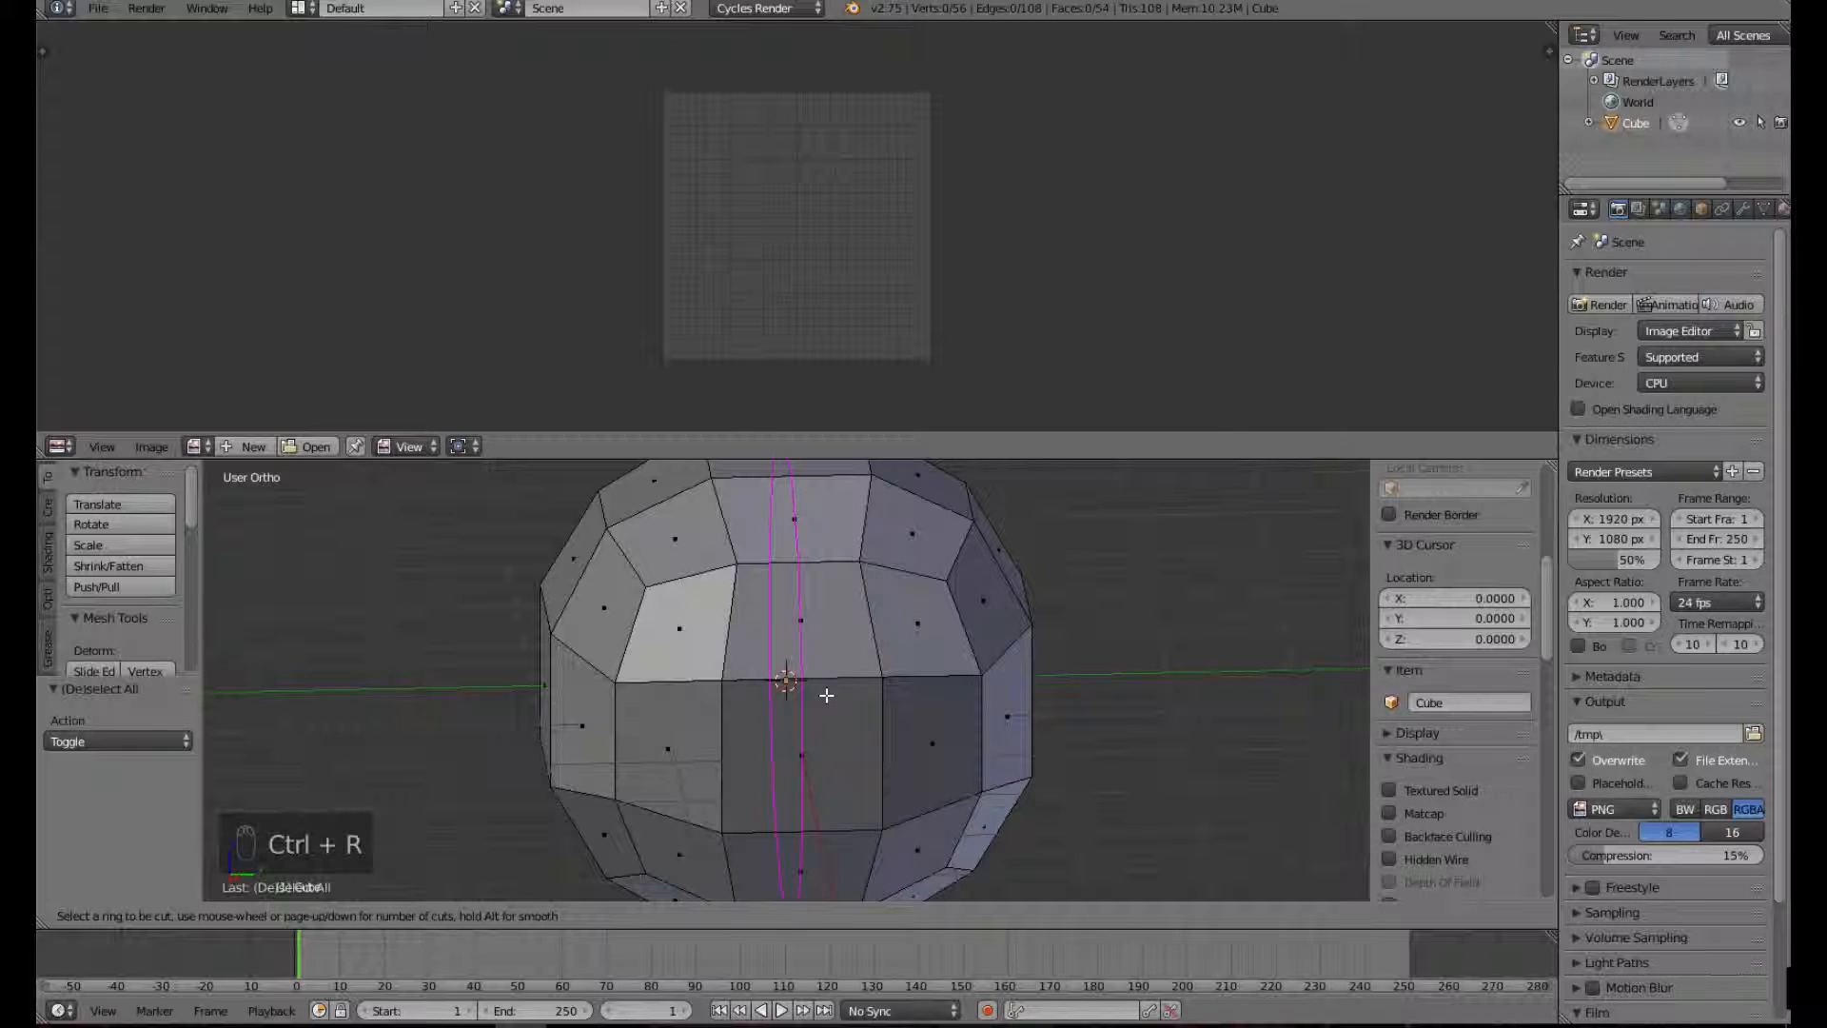
pyautogui.click(826, 696)
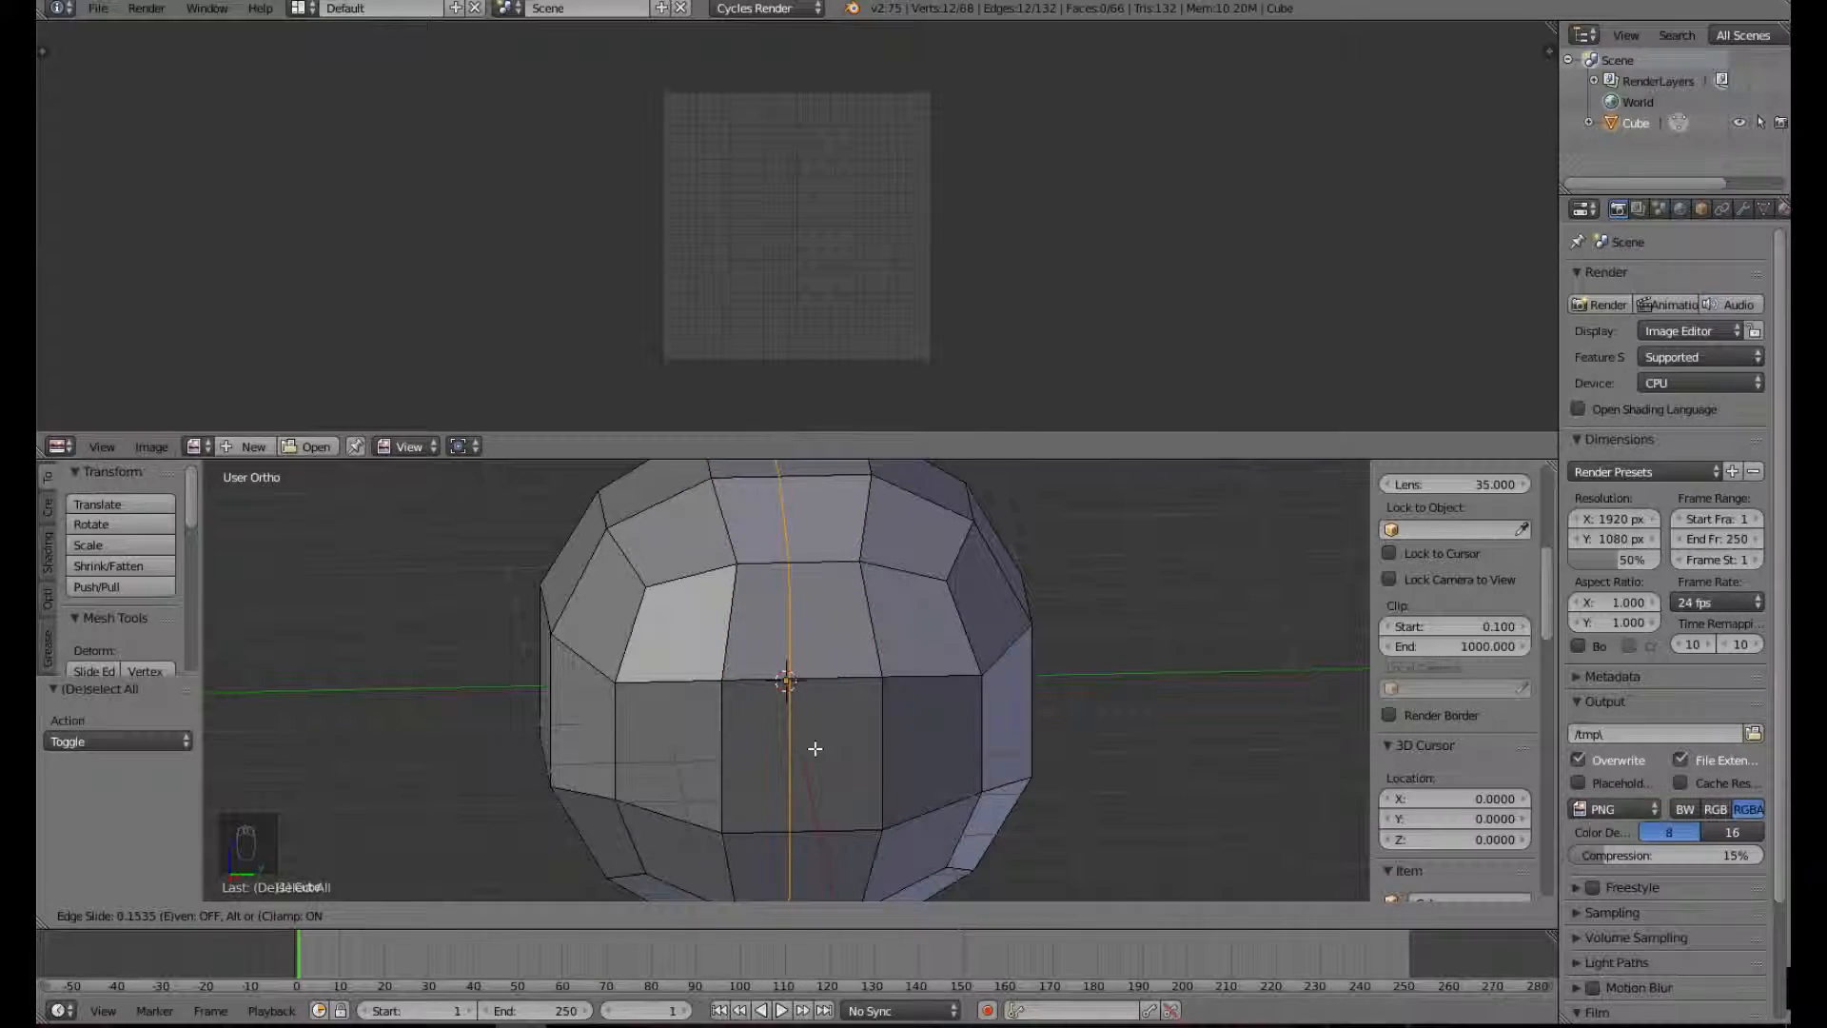
pyautogui.click(814, 749)
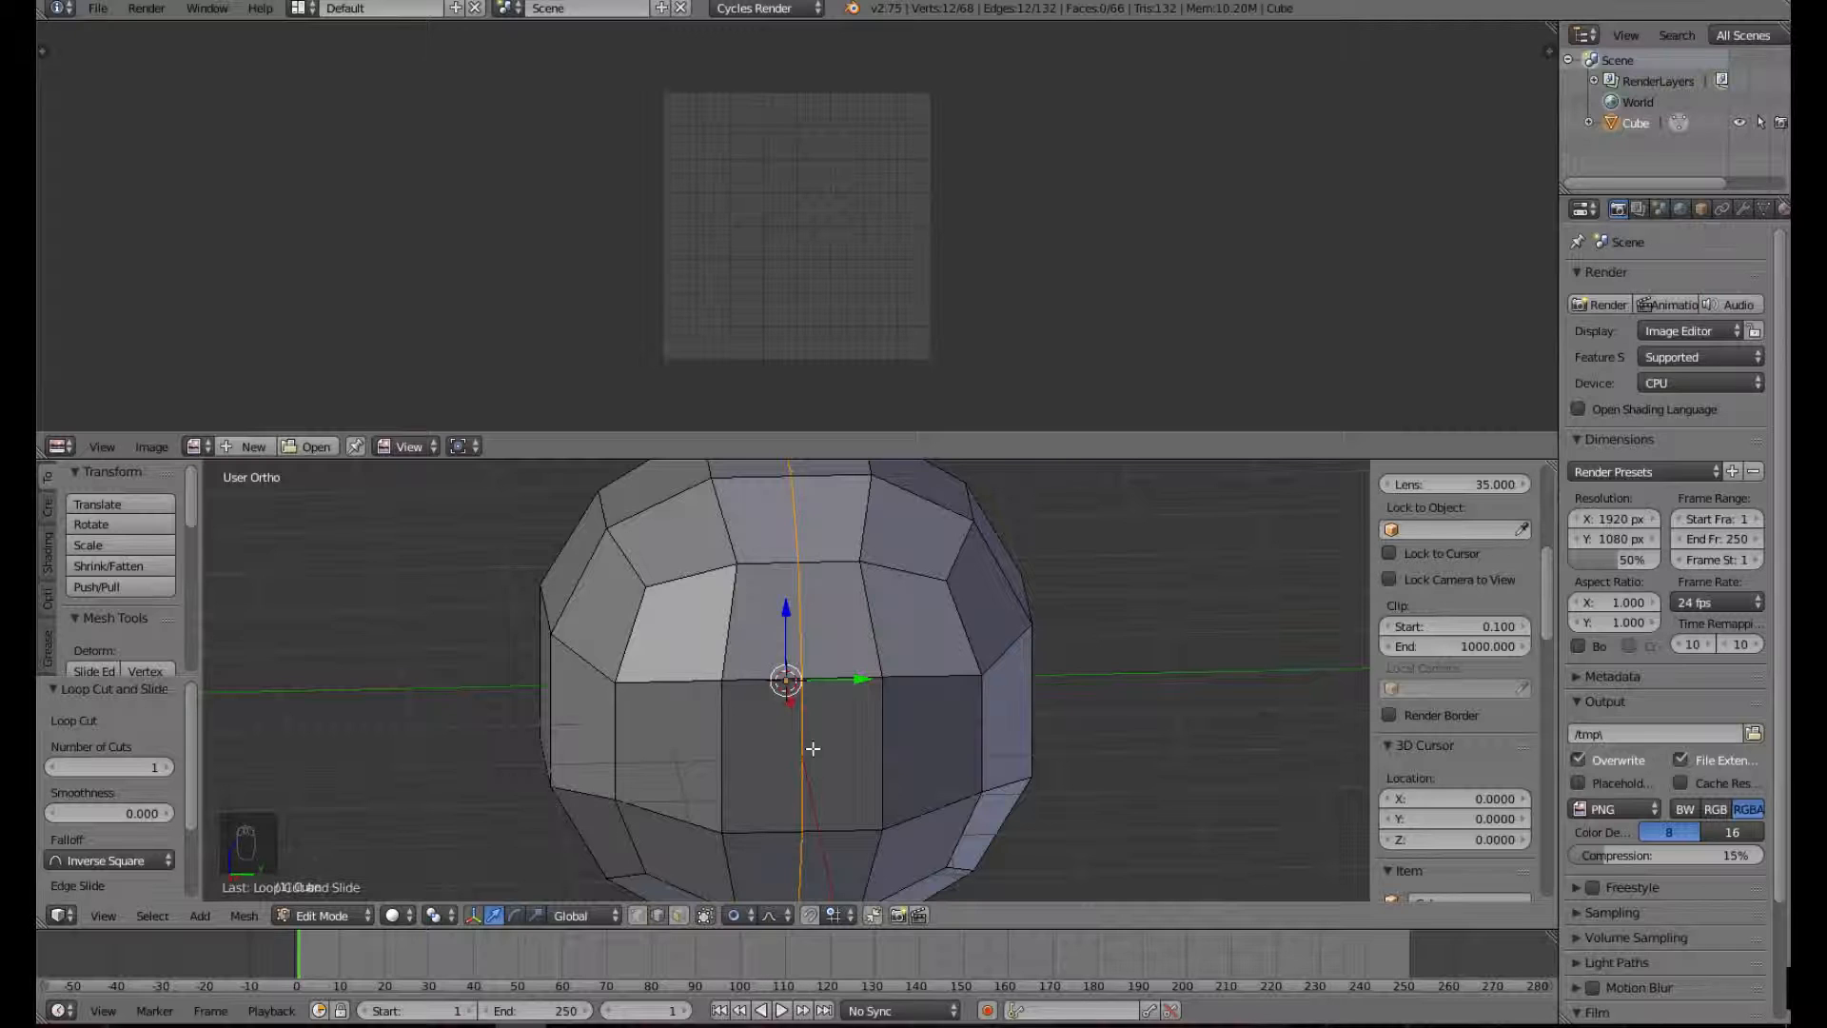
pyautogui.moveTo(814, 749); pyautogui.dragTo(1256, 698, button='middle')
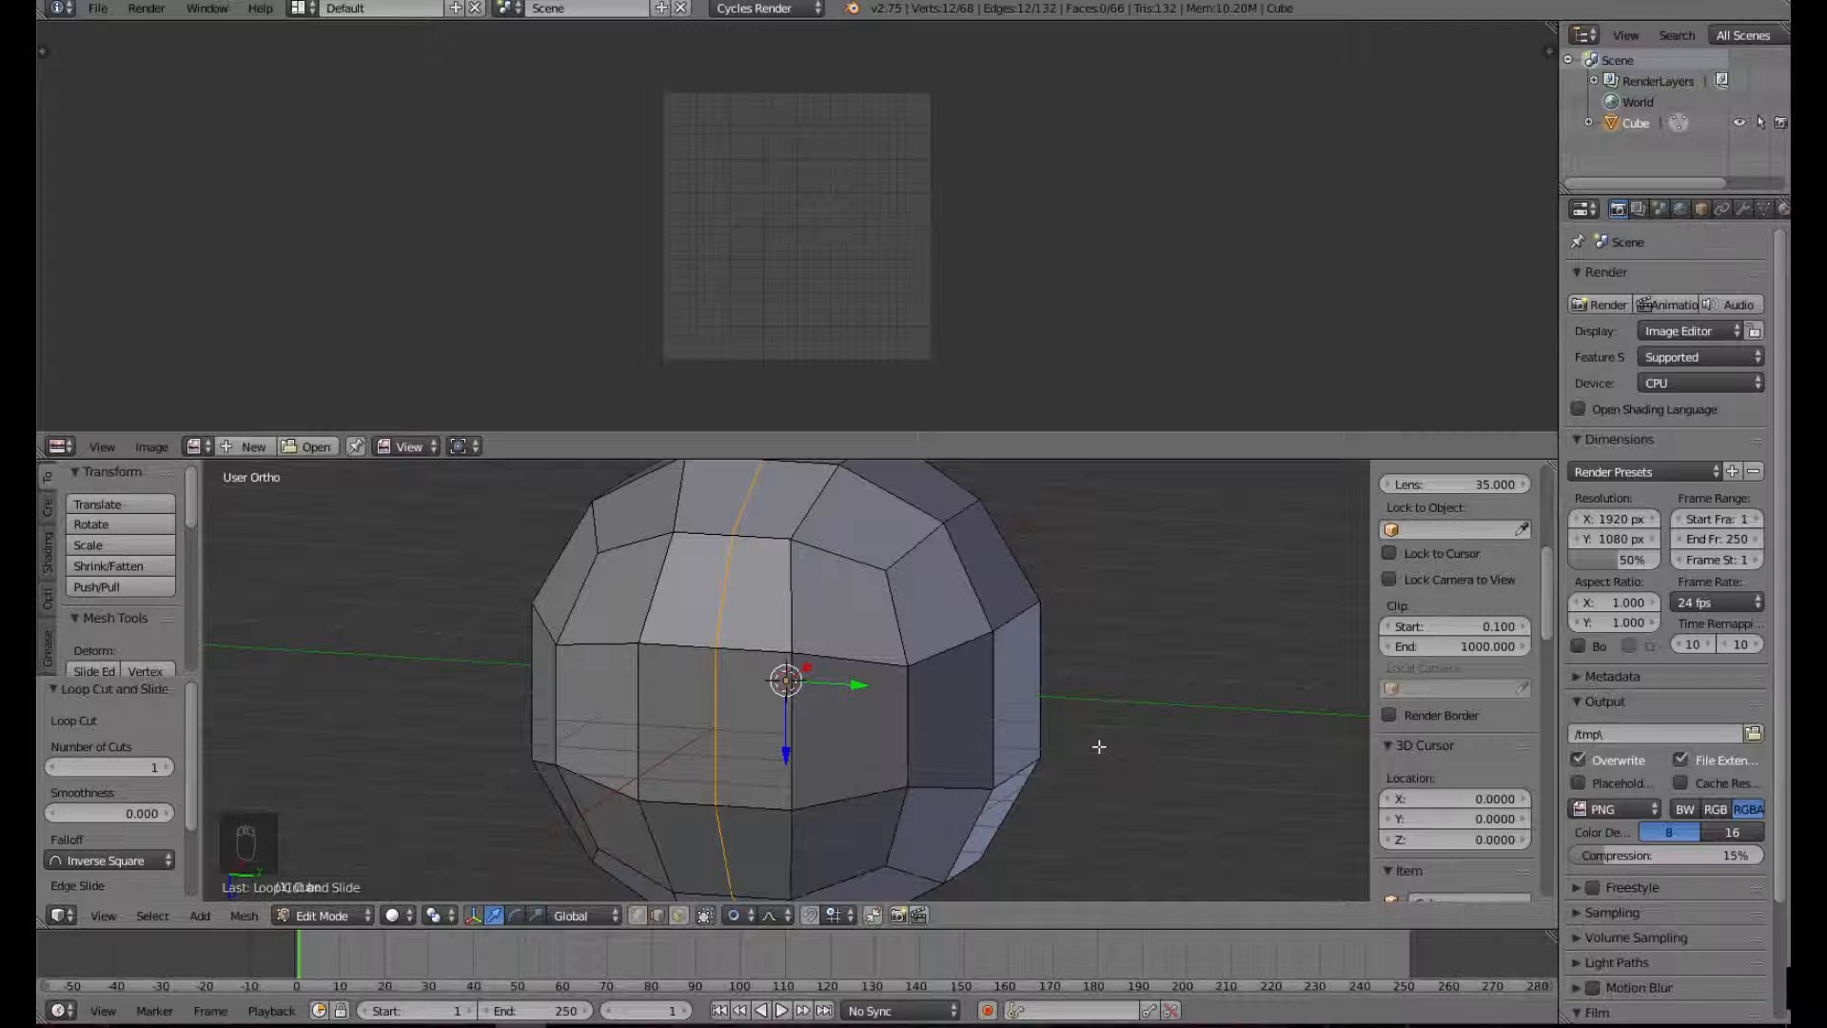
# - Mark the new edge loop as a seam and deselect the mesh
pyautogui.press('space')
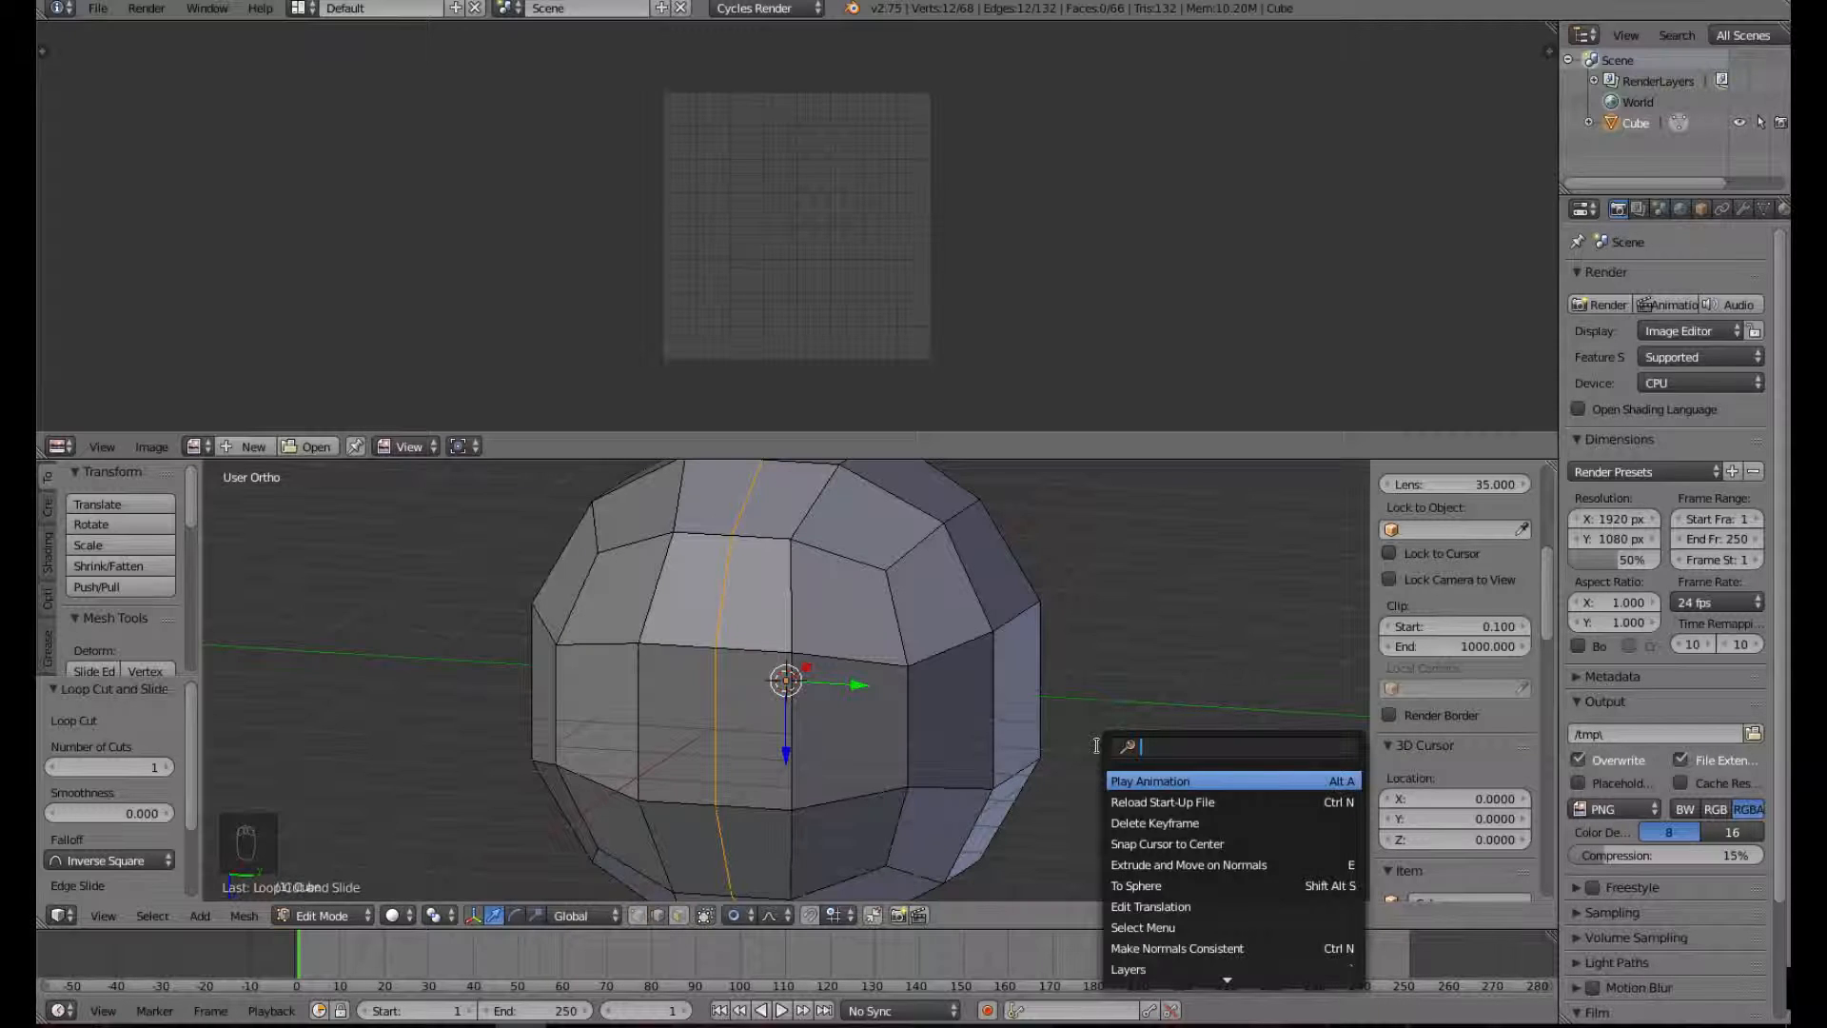
pyautogui.write('mark')
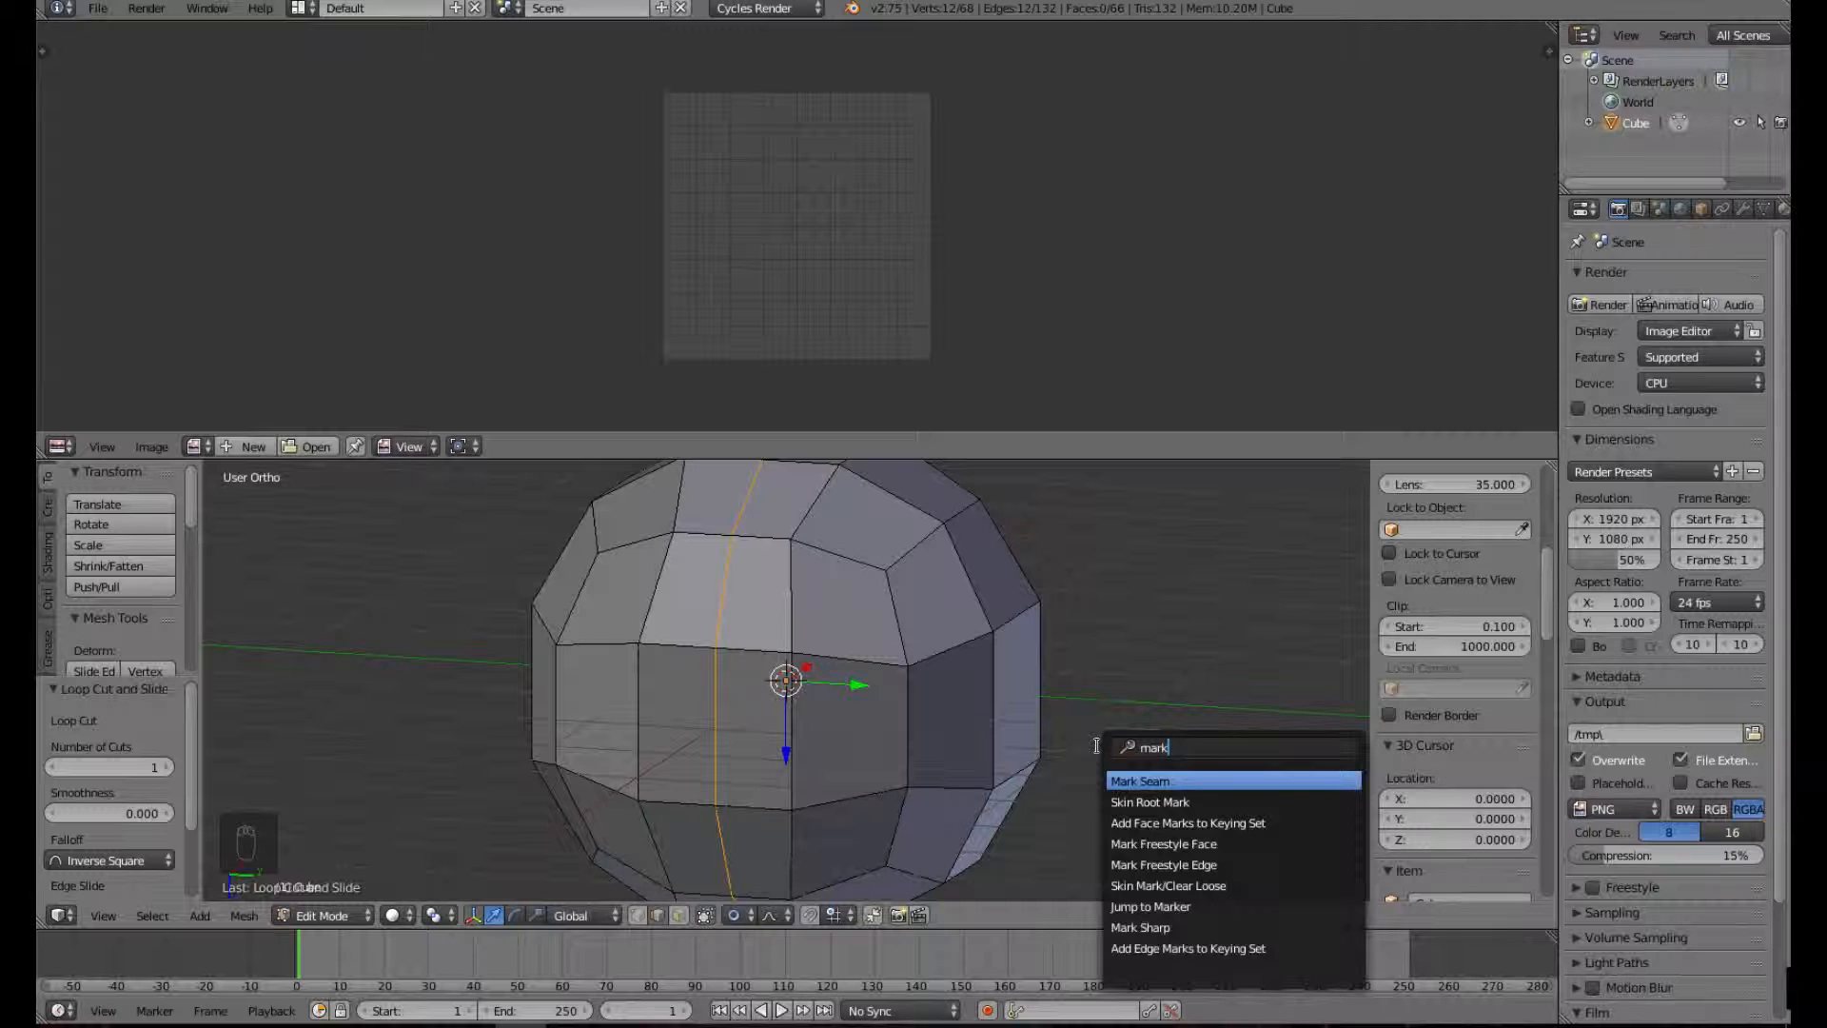
pyautogui.press('Return')
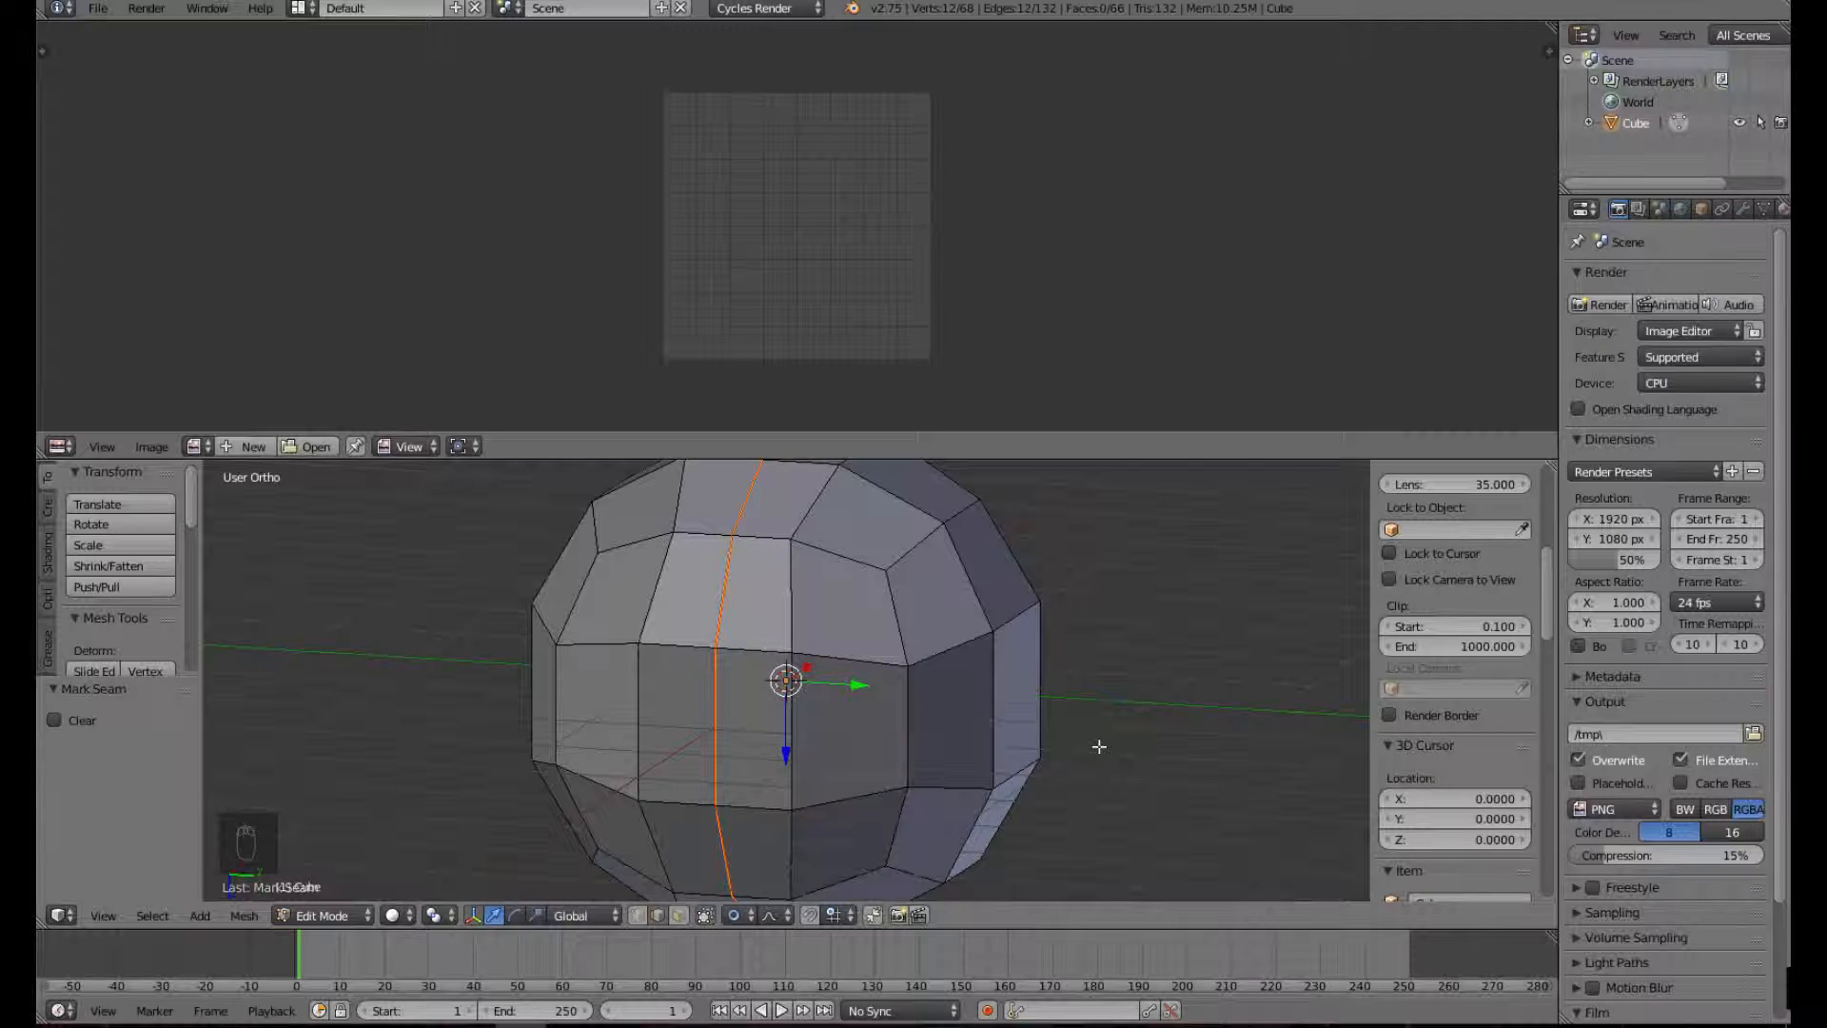
pyautogui.press('a')
pyautogui.moveTo(1091, 680); pyautogui.dragTo(682, 655, button='middle')
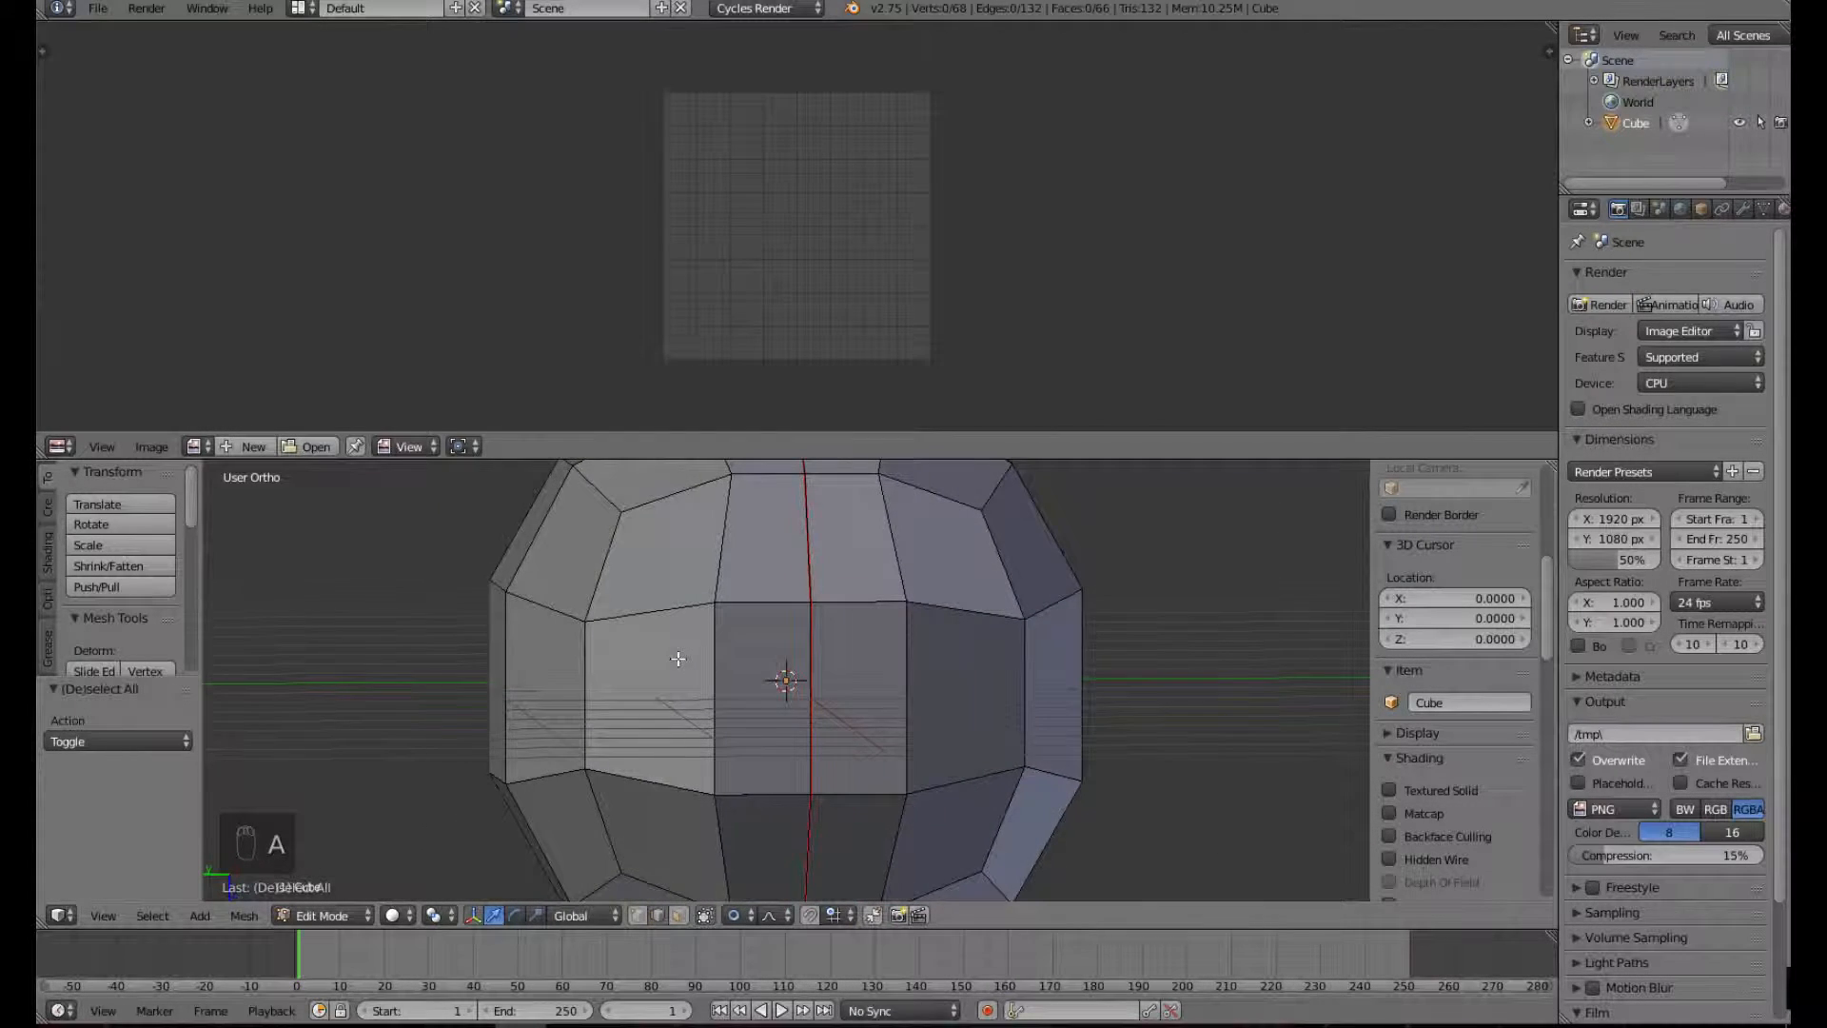
pyautogui.scroll(-4, 678, 658)
# - Select the whole sphere and unwrap it along the marked seam
pyautogui.press('a')
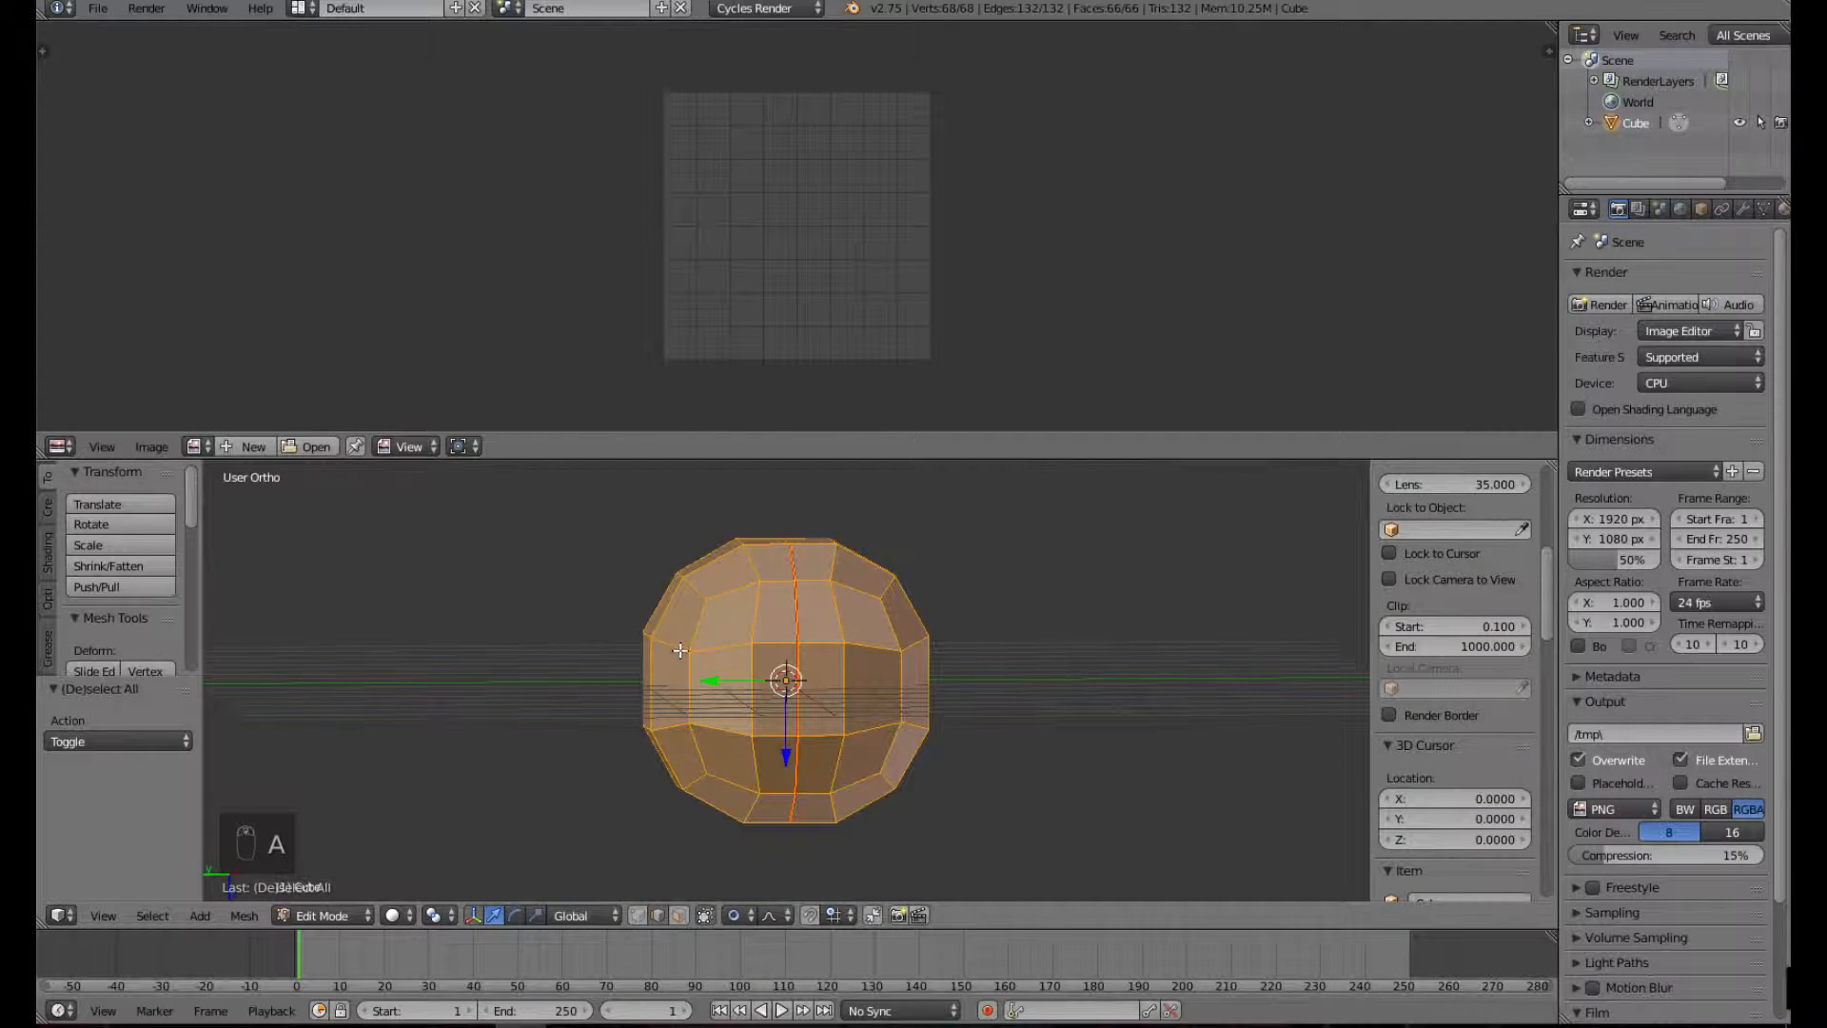
pyautogui.press('u')
pyautogui.click(970, 659)
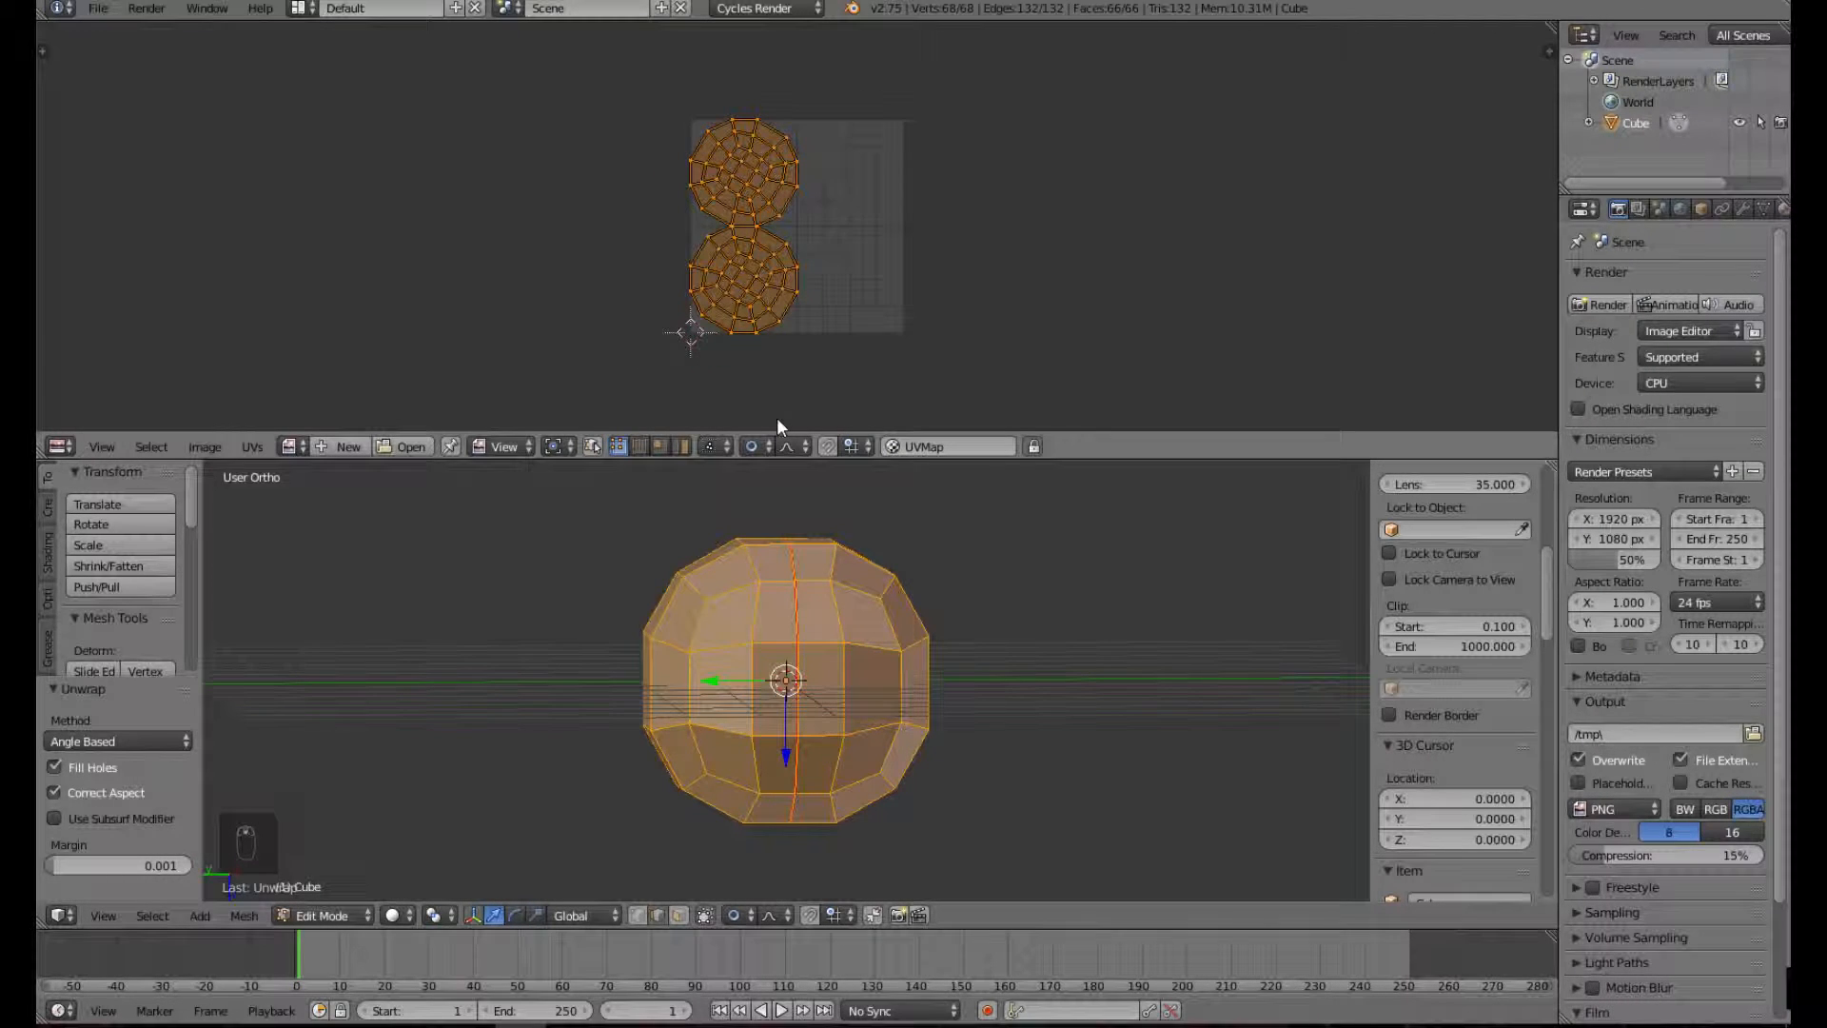
# - Load Carina_Dwarf_Galaxy.jpg from the Desktop folder as the image behind the sphere's UV layout
pyautogui.scroll(1, 778, 422)
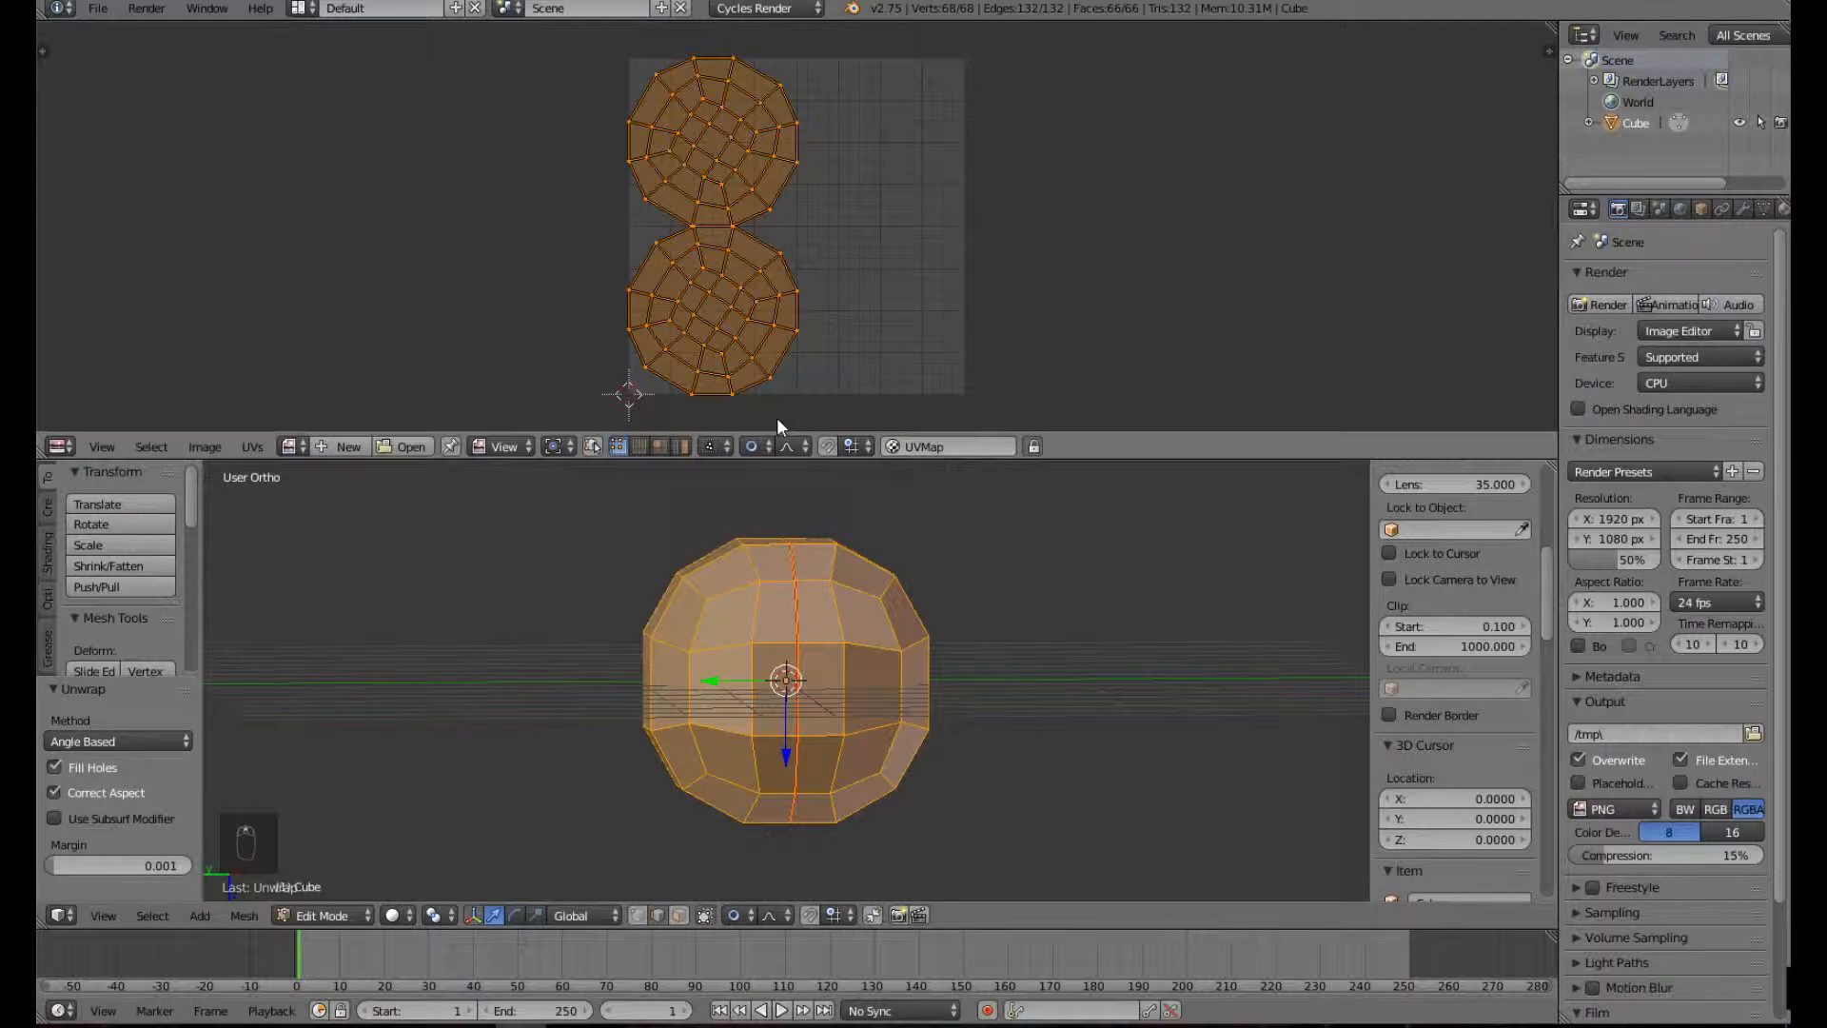
pyautogui.click(298, 447)
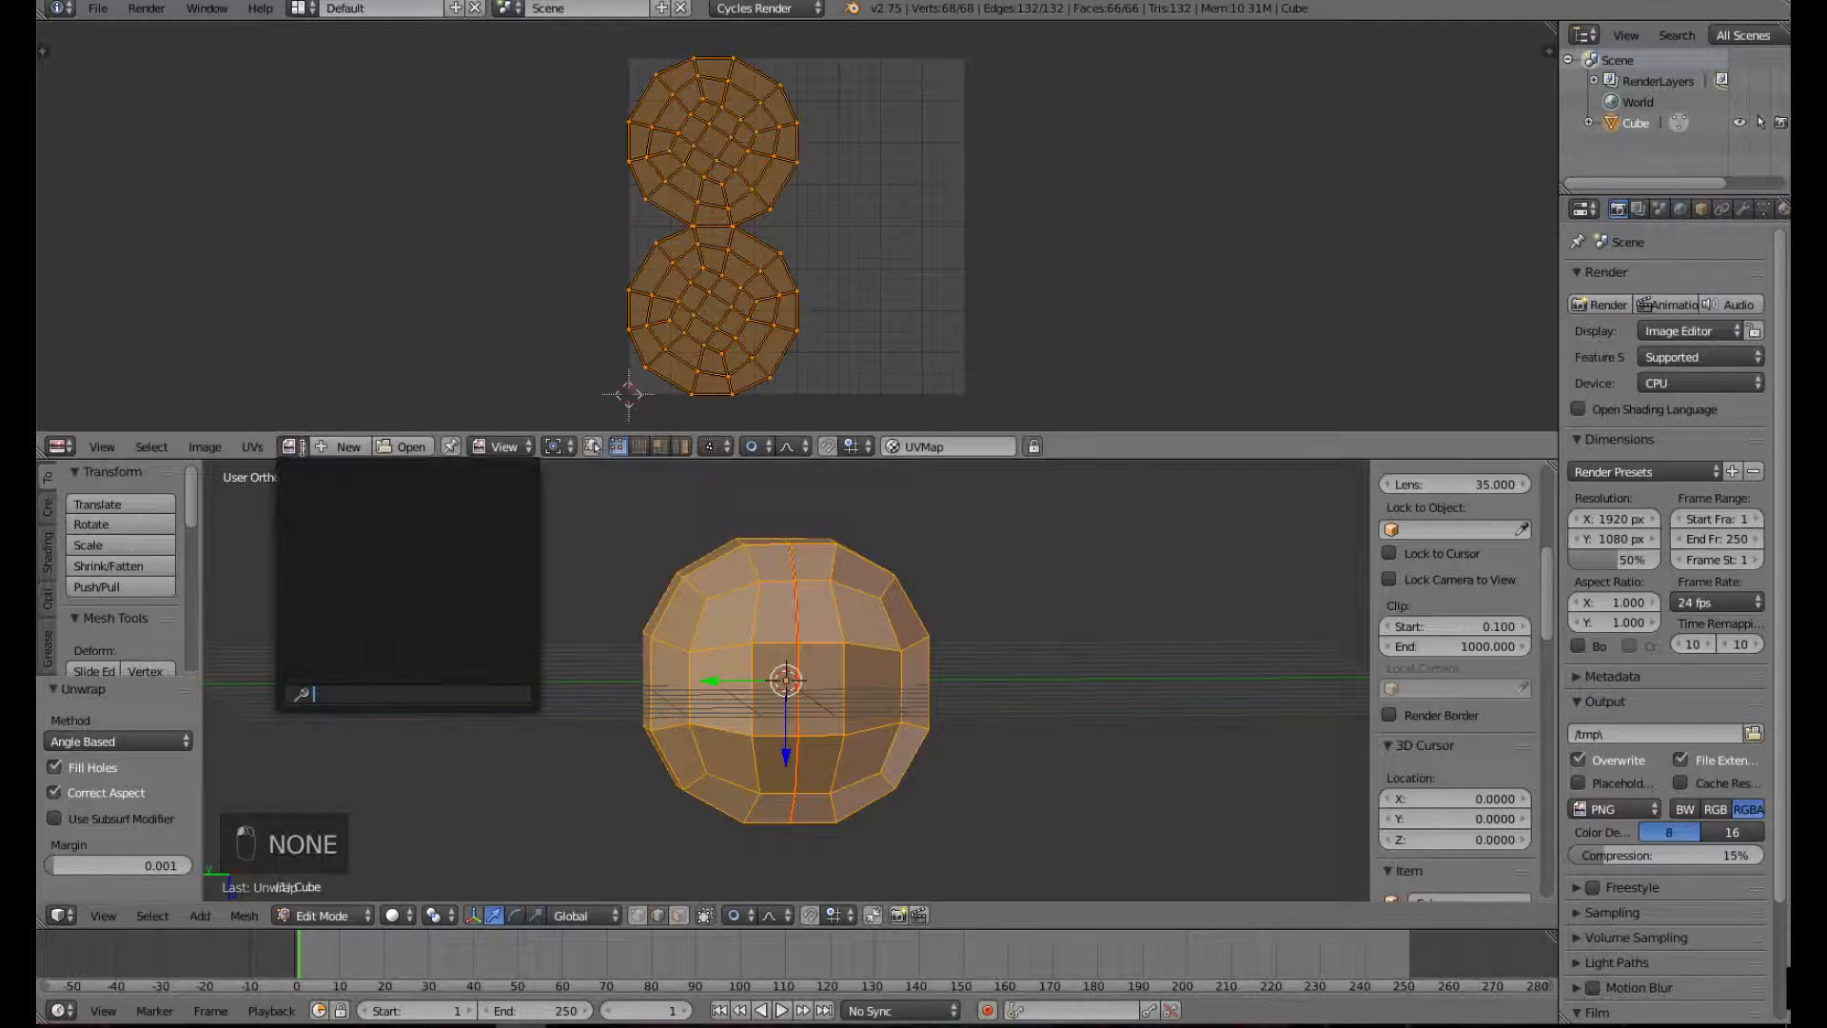
pyautogui.click(407, 445)
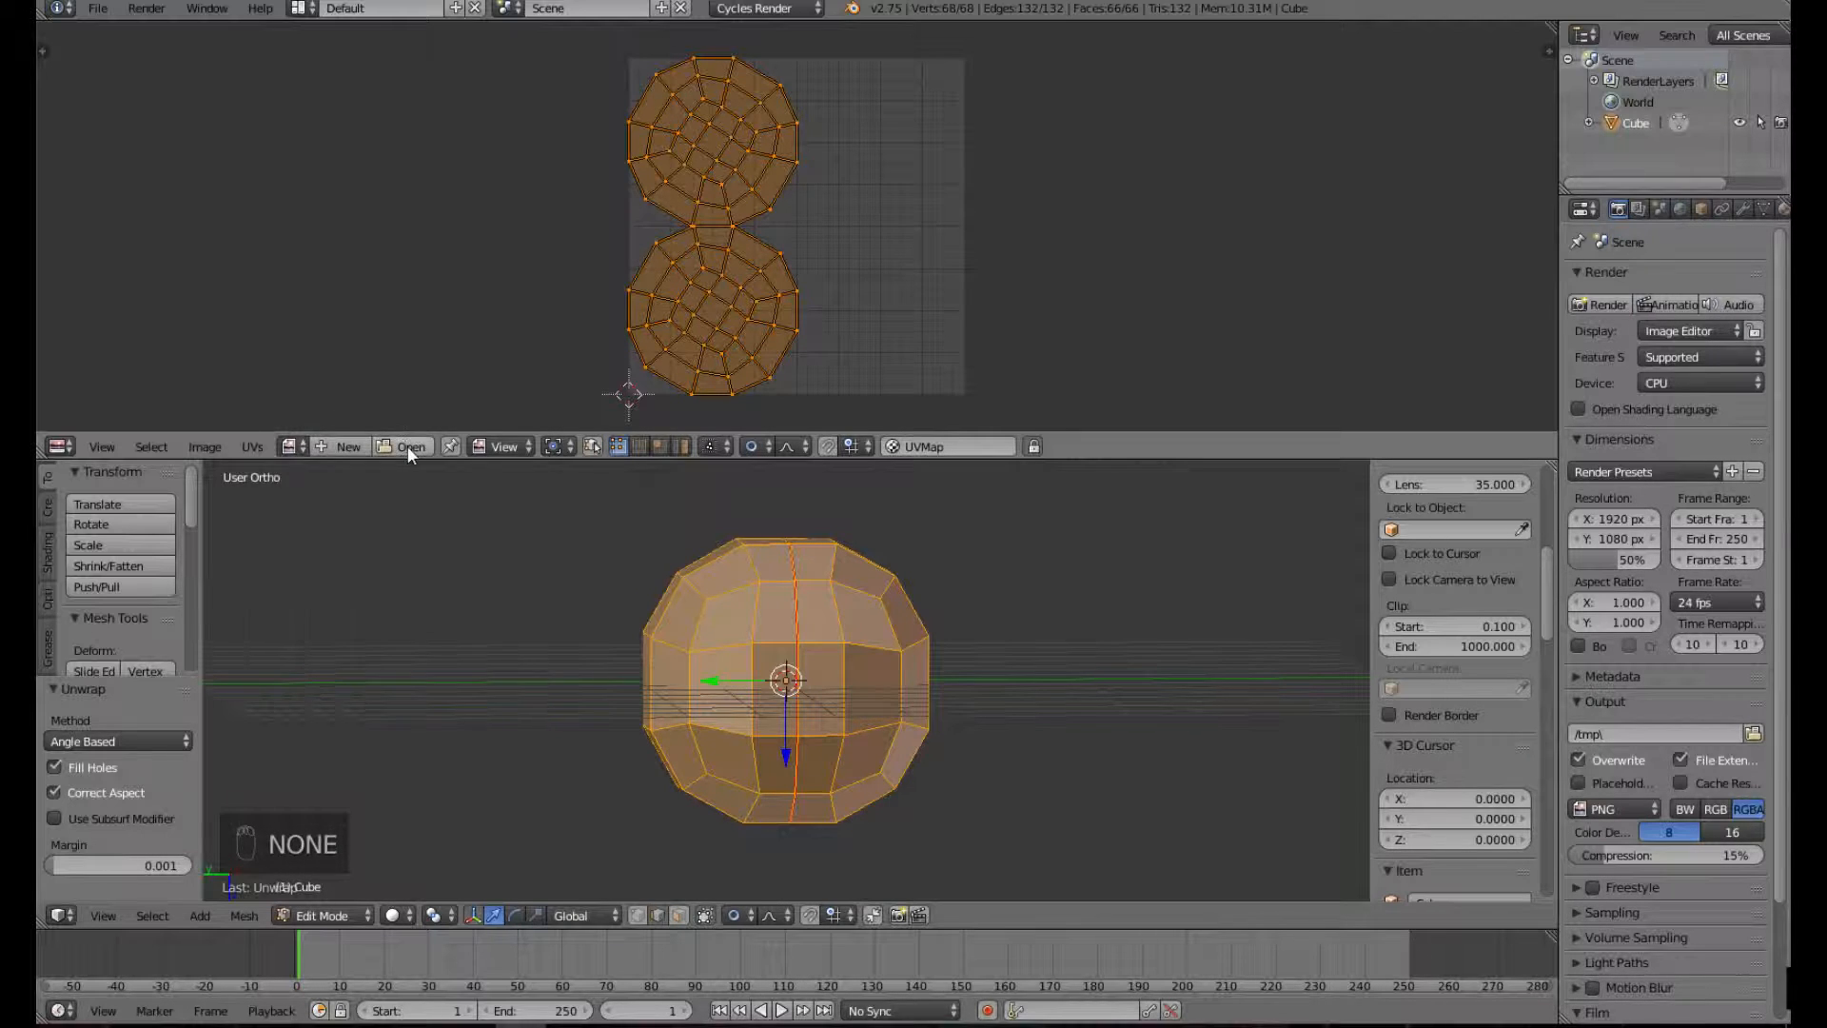
pyautogui.click(408, 445)
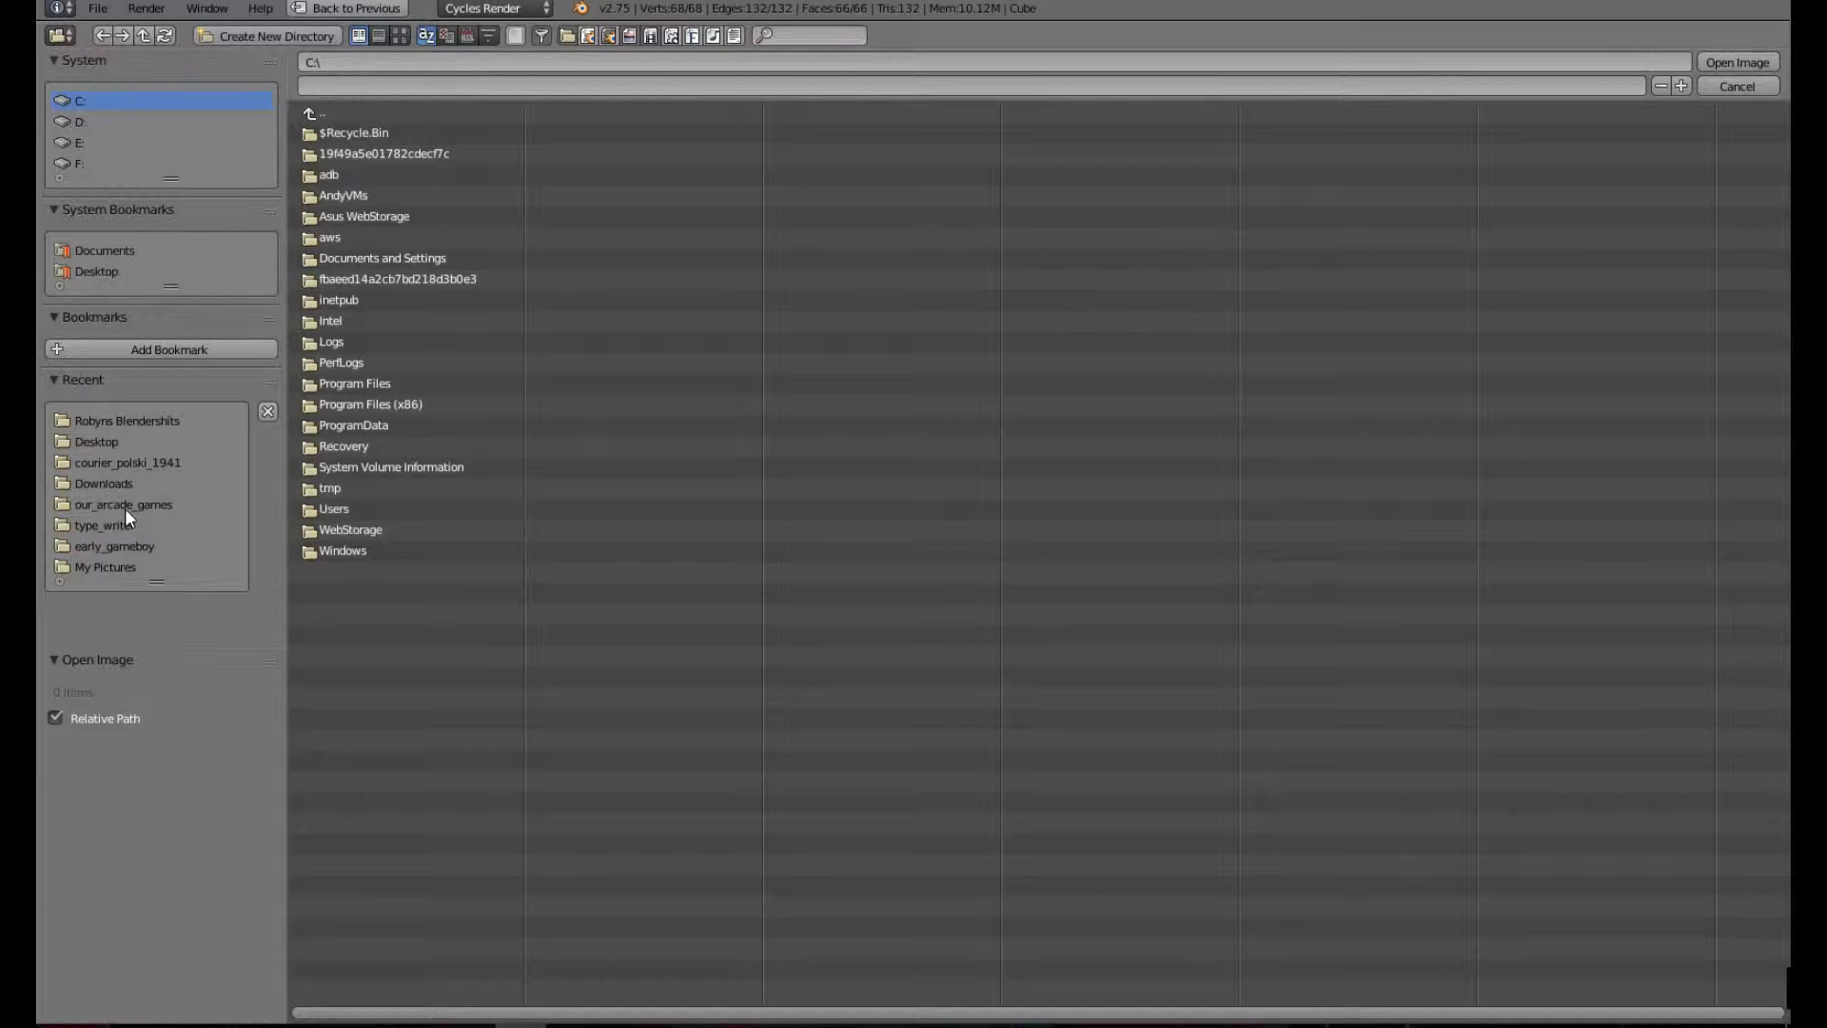
pyautogui.click(144, 421)
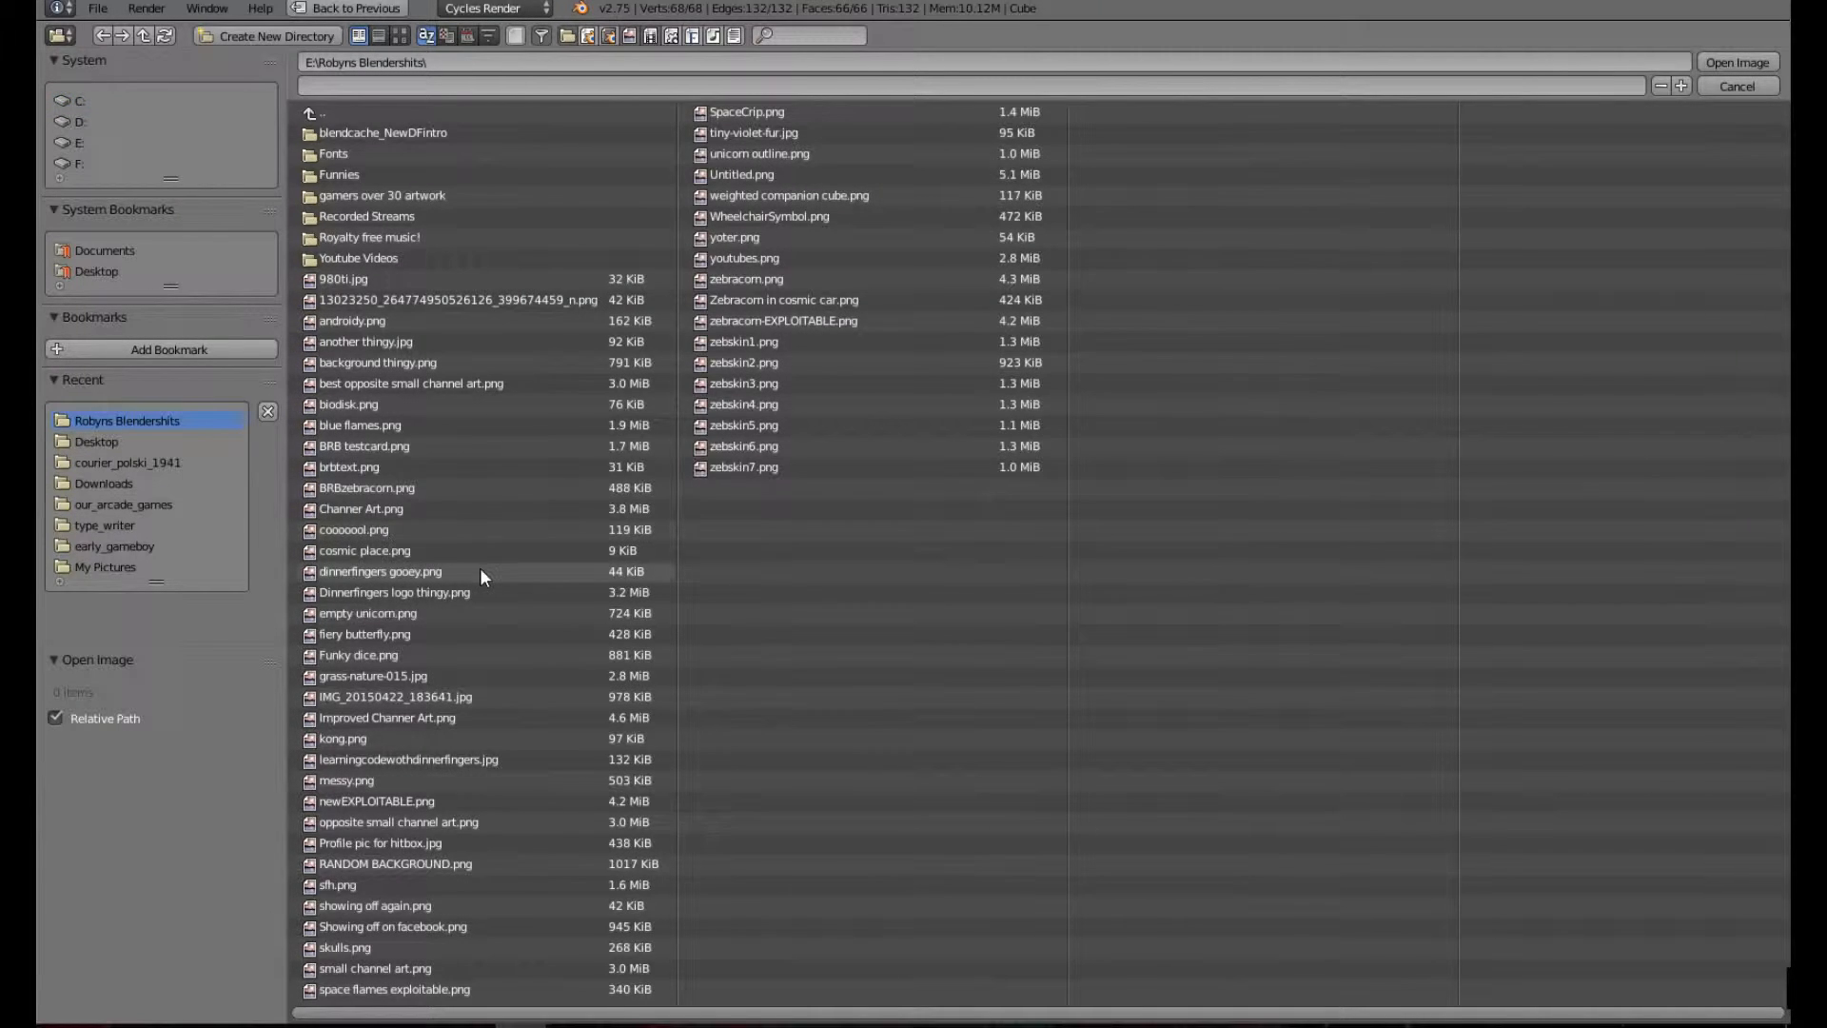
pyautogui.click(97, 441)
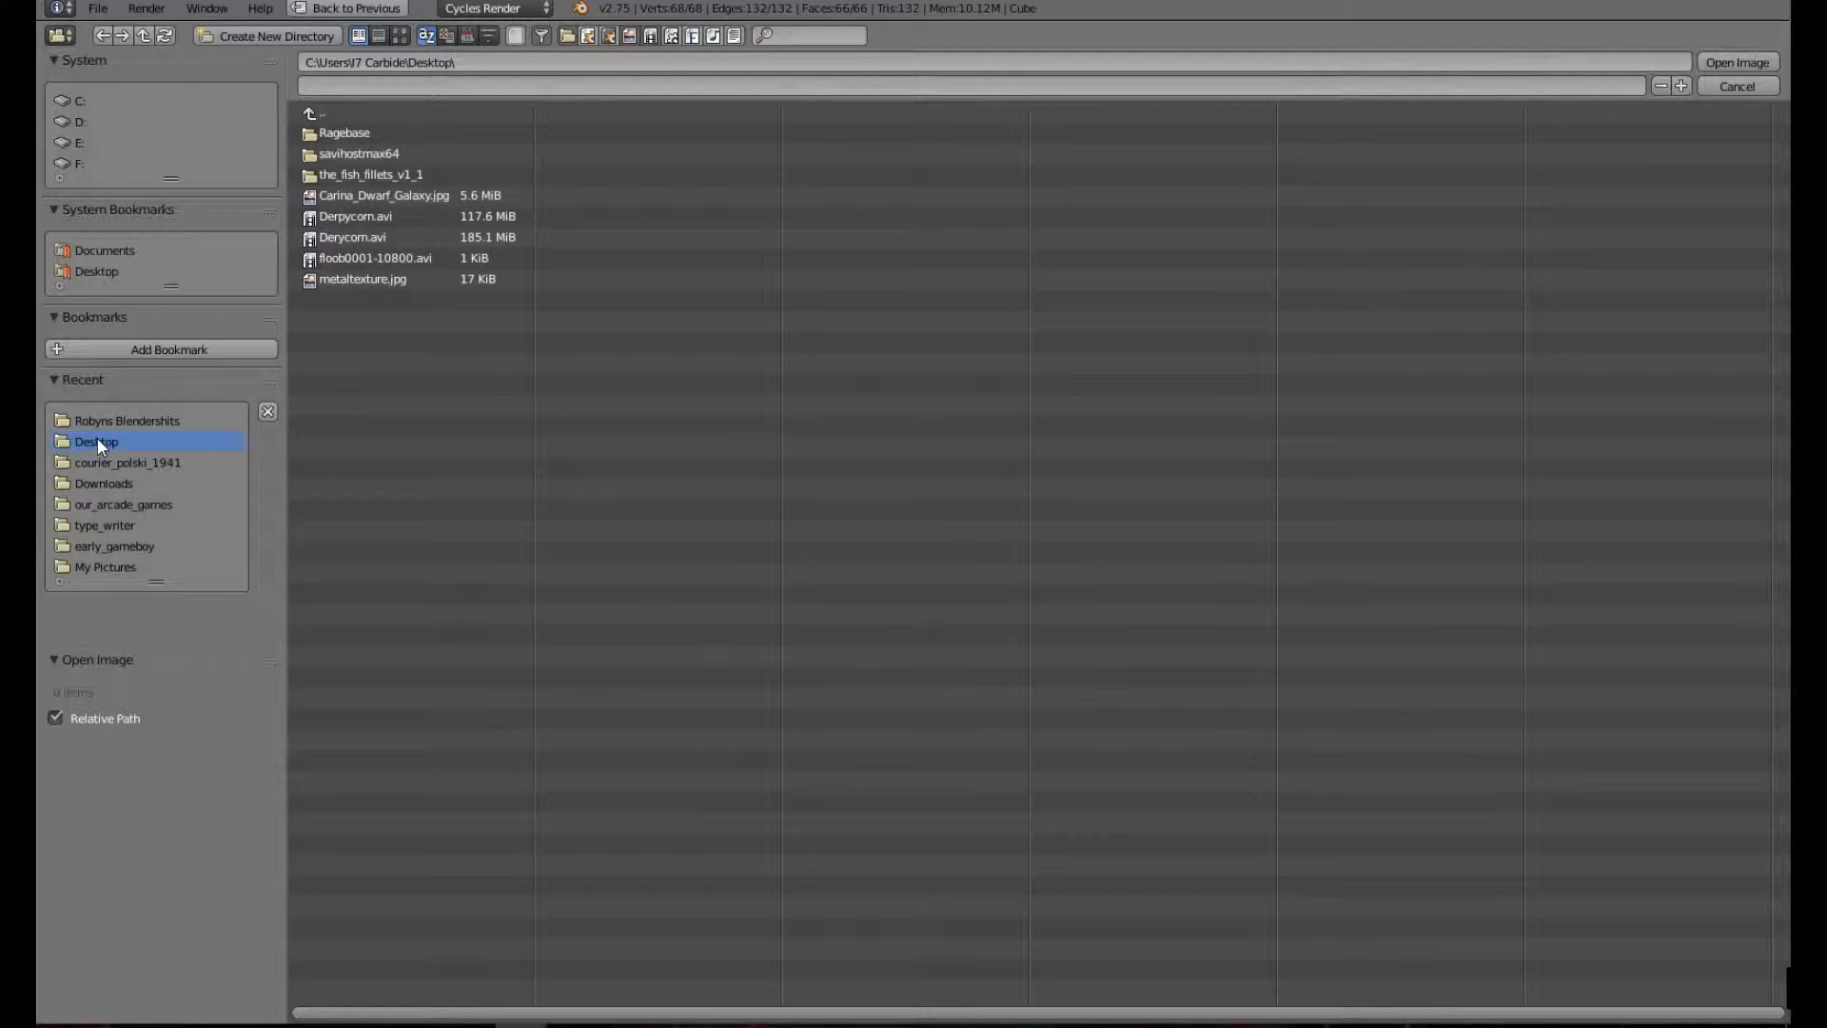
pyautogui.doubleClick(355, 197)
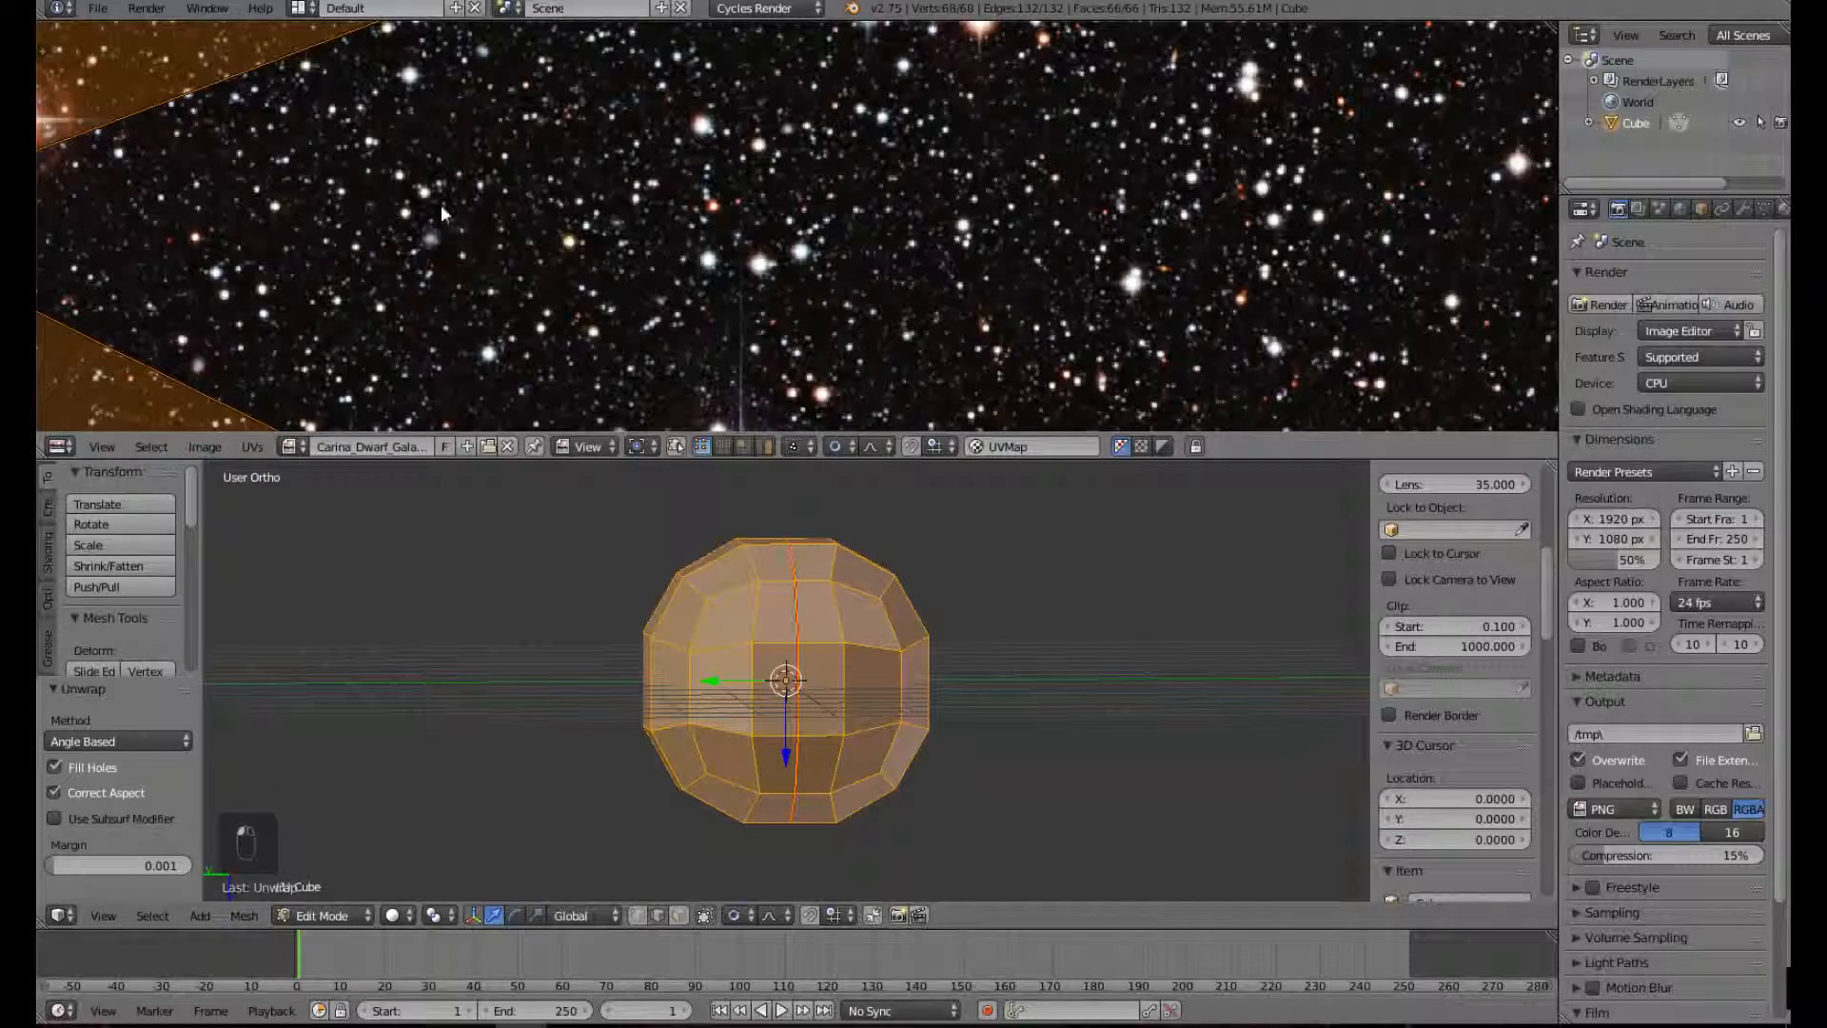
pyautogui.scroll(-8, 801, 158)
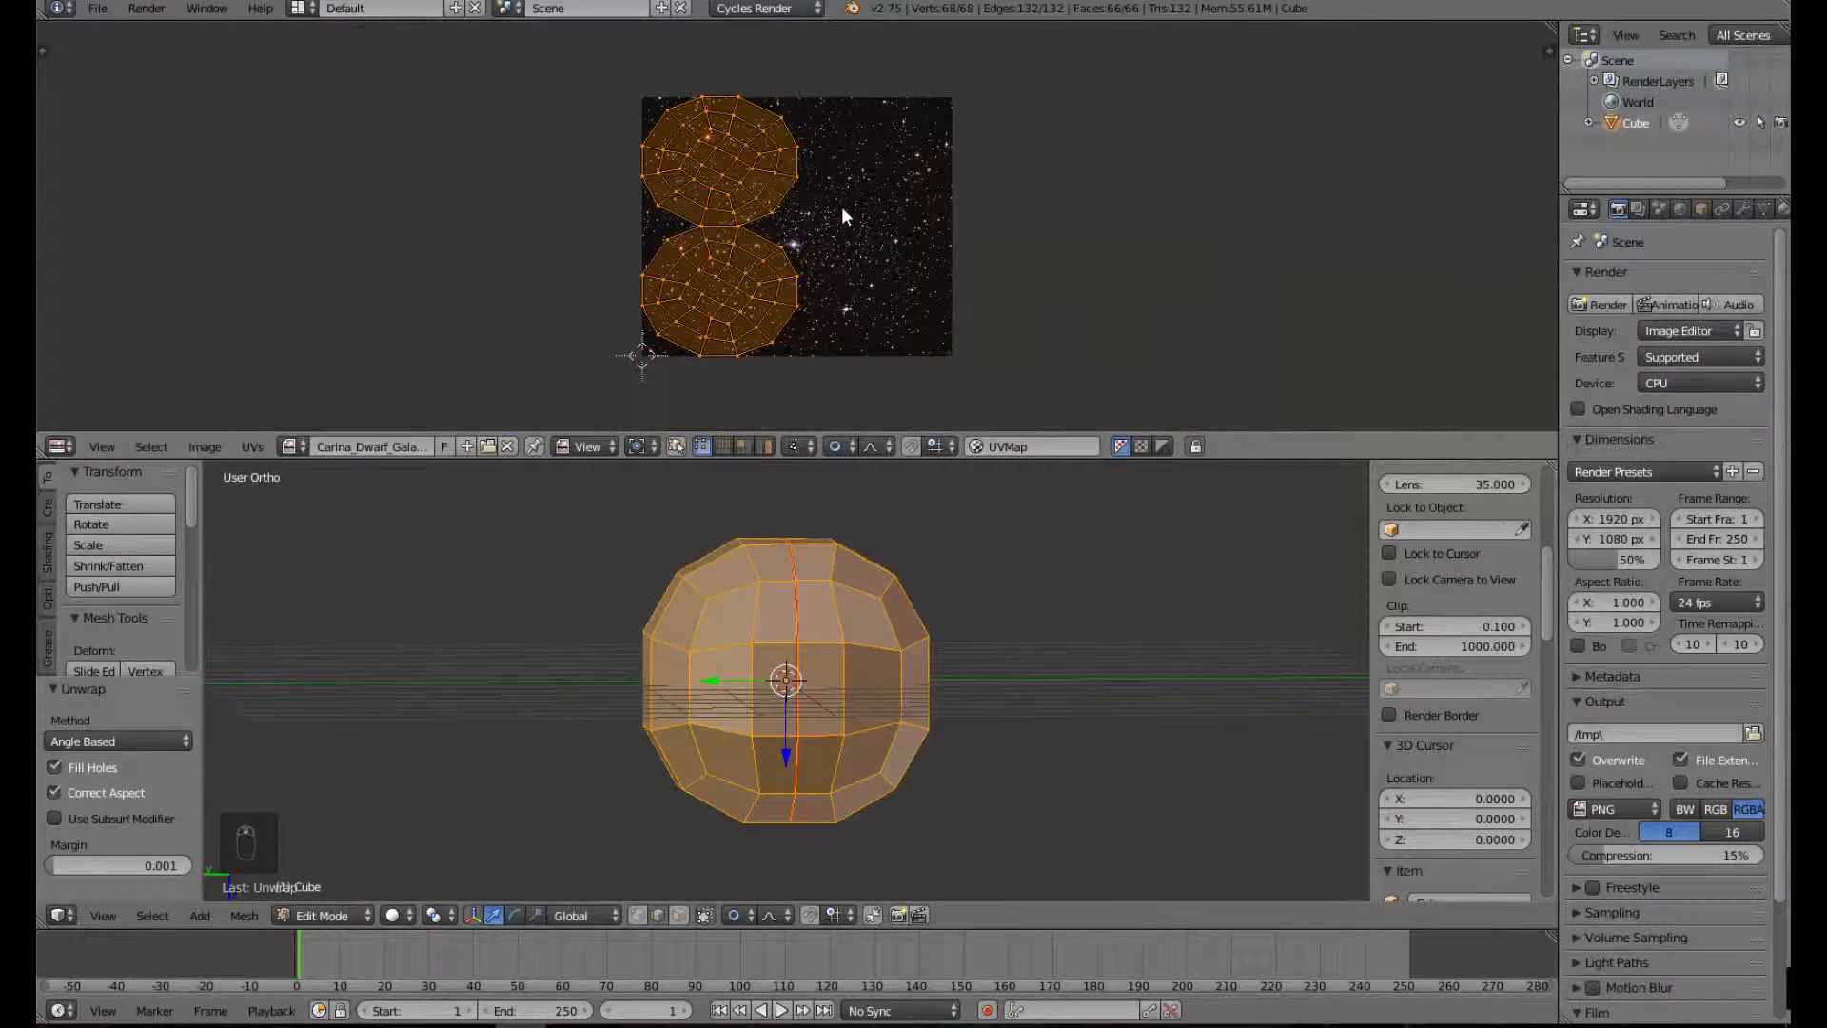
pyautogui.scroll(5, 985, 776)
pyautogui.scroll(-5, 1043, 786)
# - Create a new material for the sphere
pyautogui.moveTo(1063, 735); pyautogui.dragTo(972, 839, button='middle')
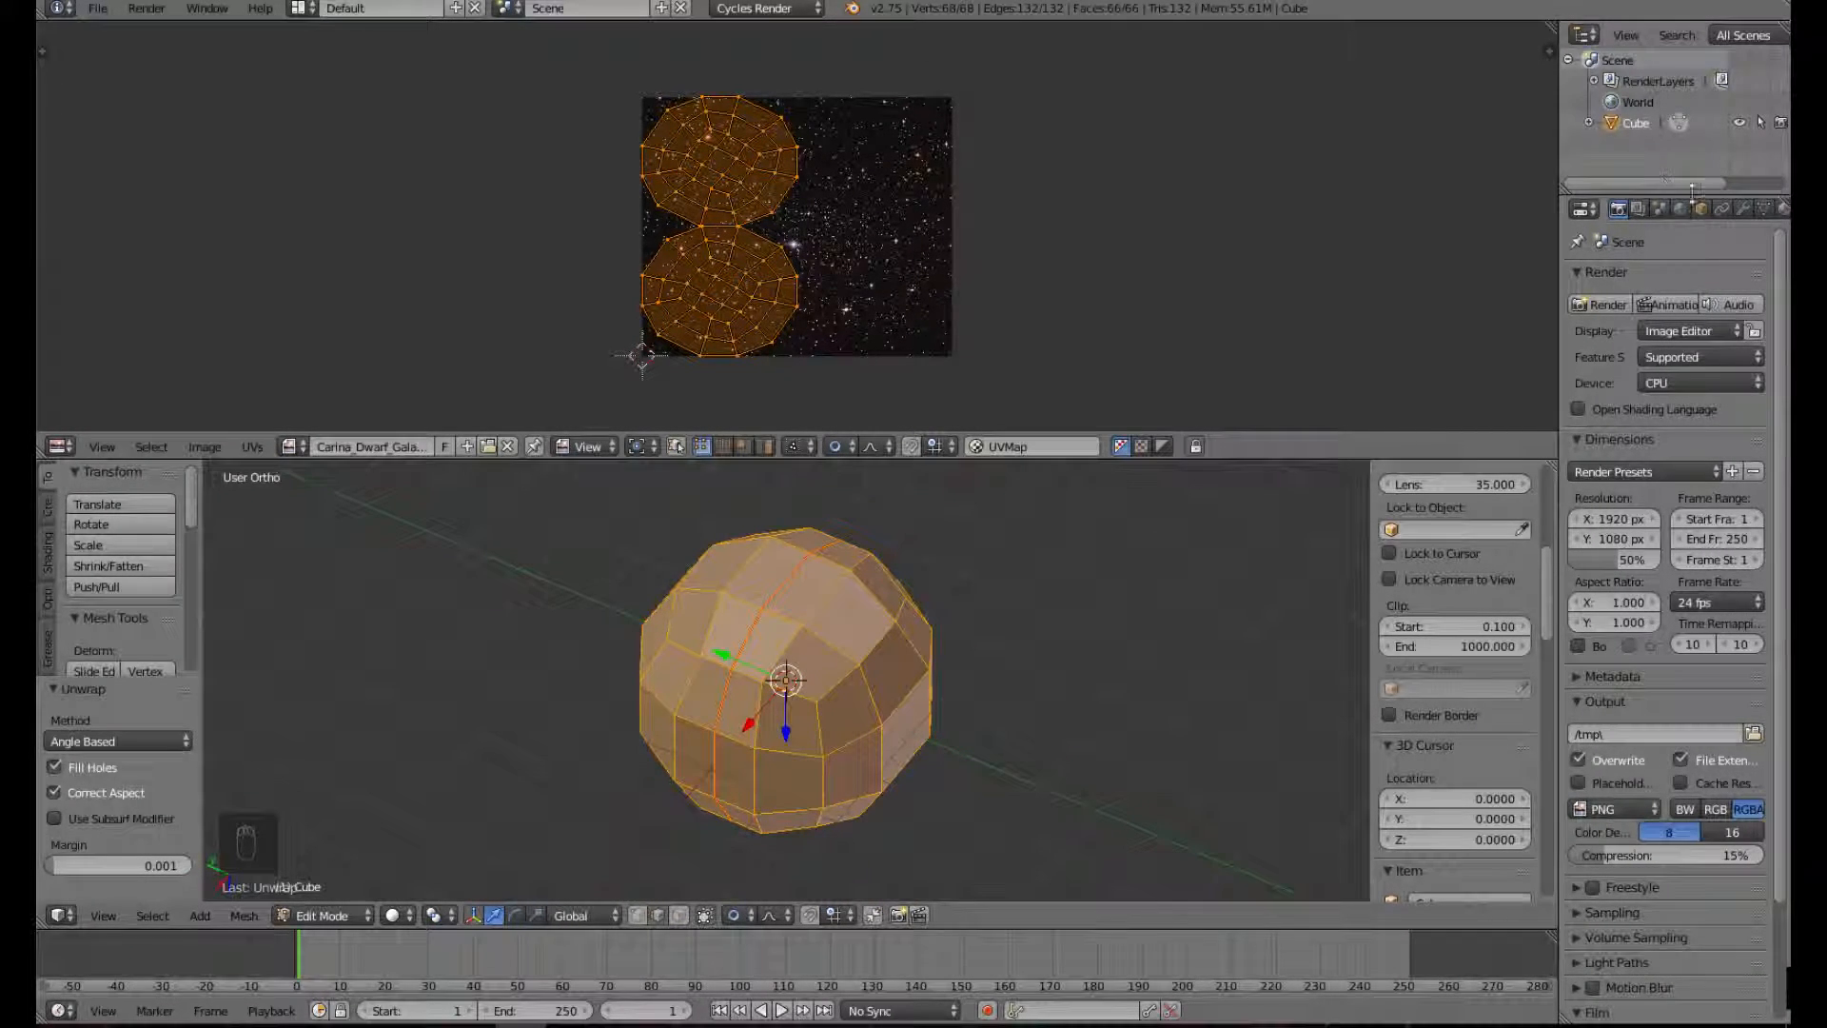
pyautogui.scroll(-2, 1716, 211)
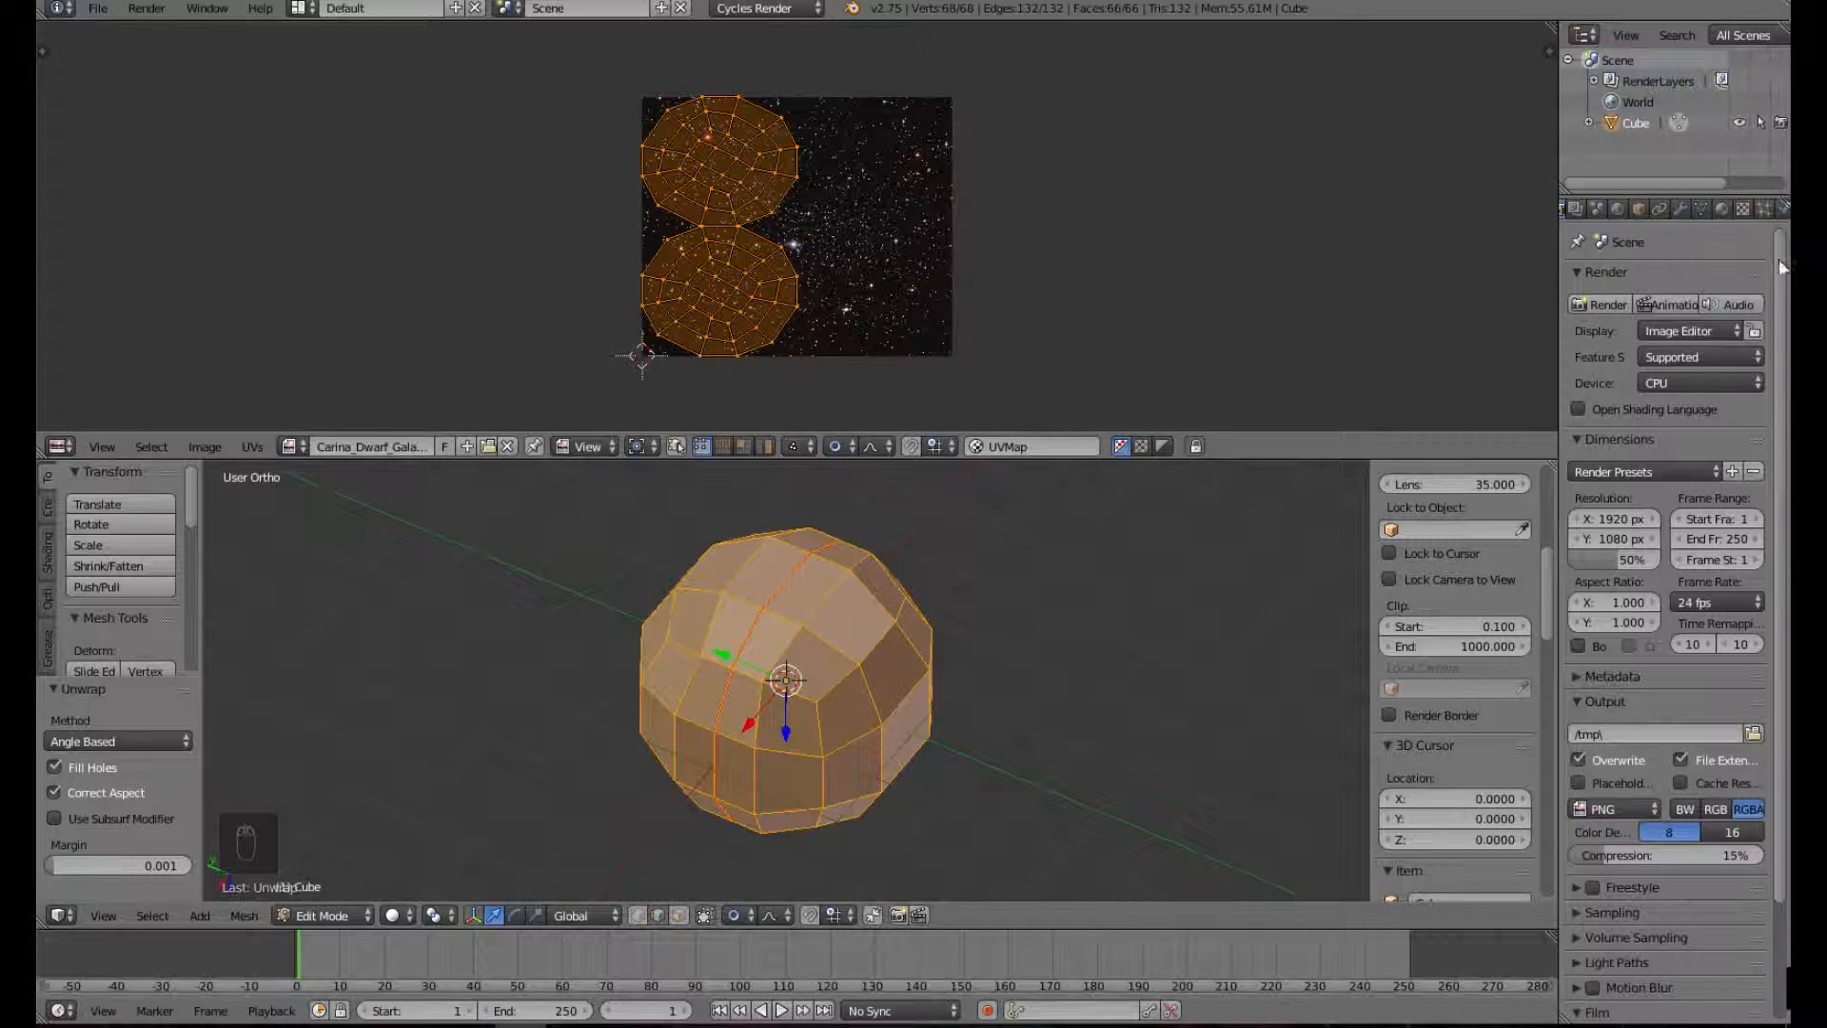
pyautogui.click(1723, 209)
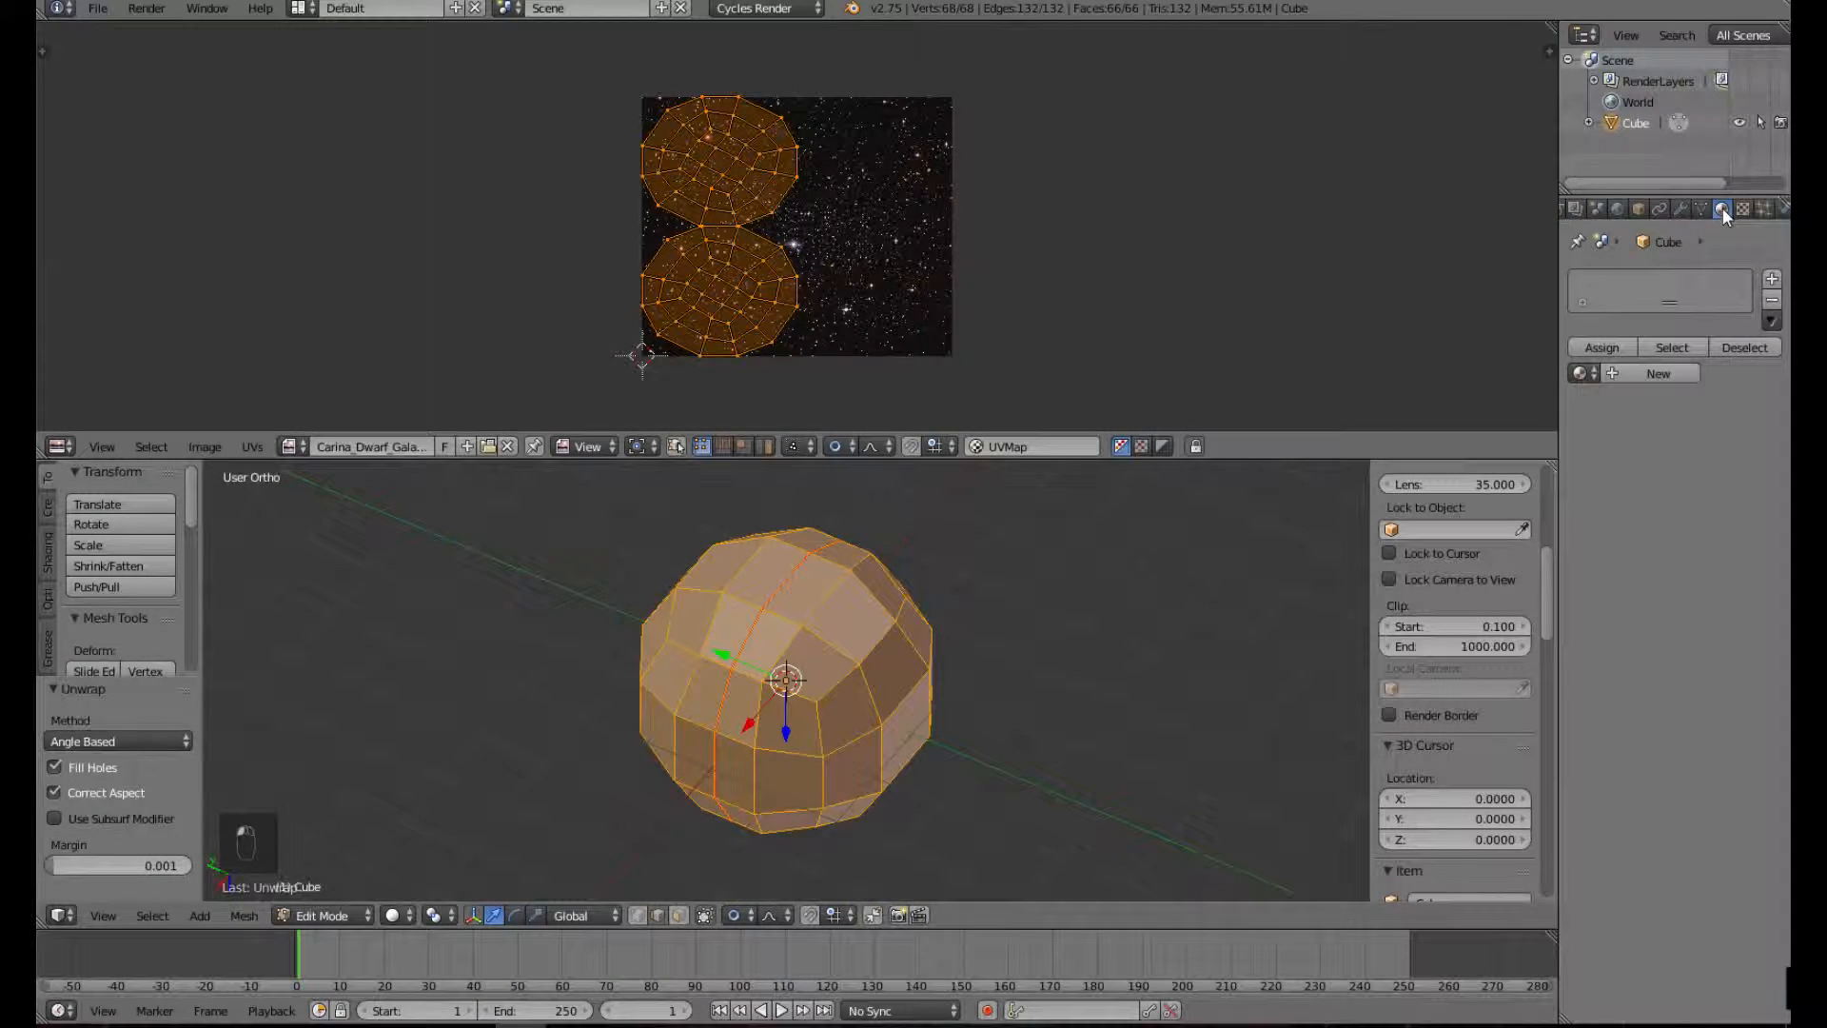
pyautogui.click(1639, 373)
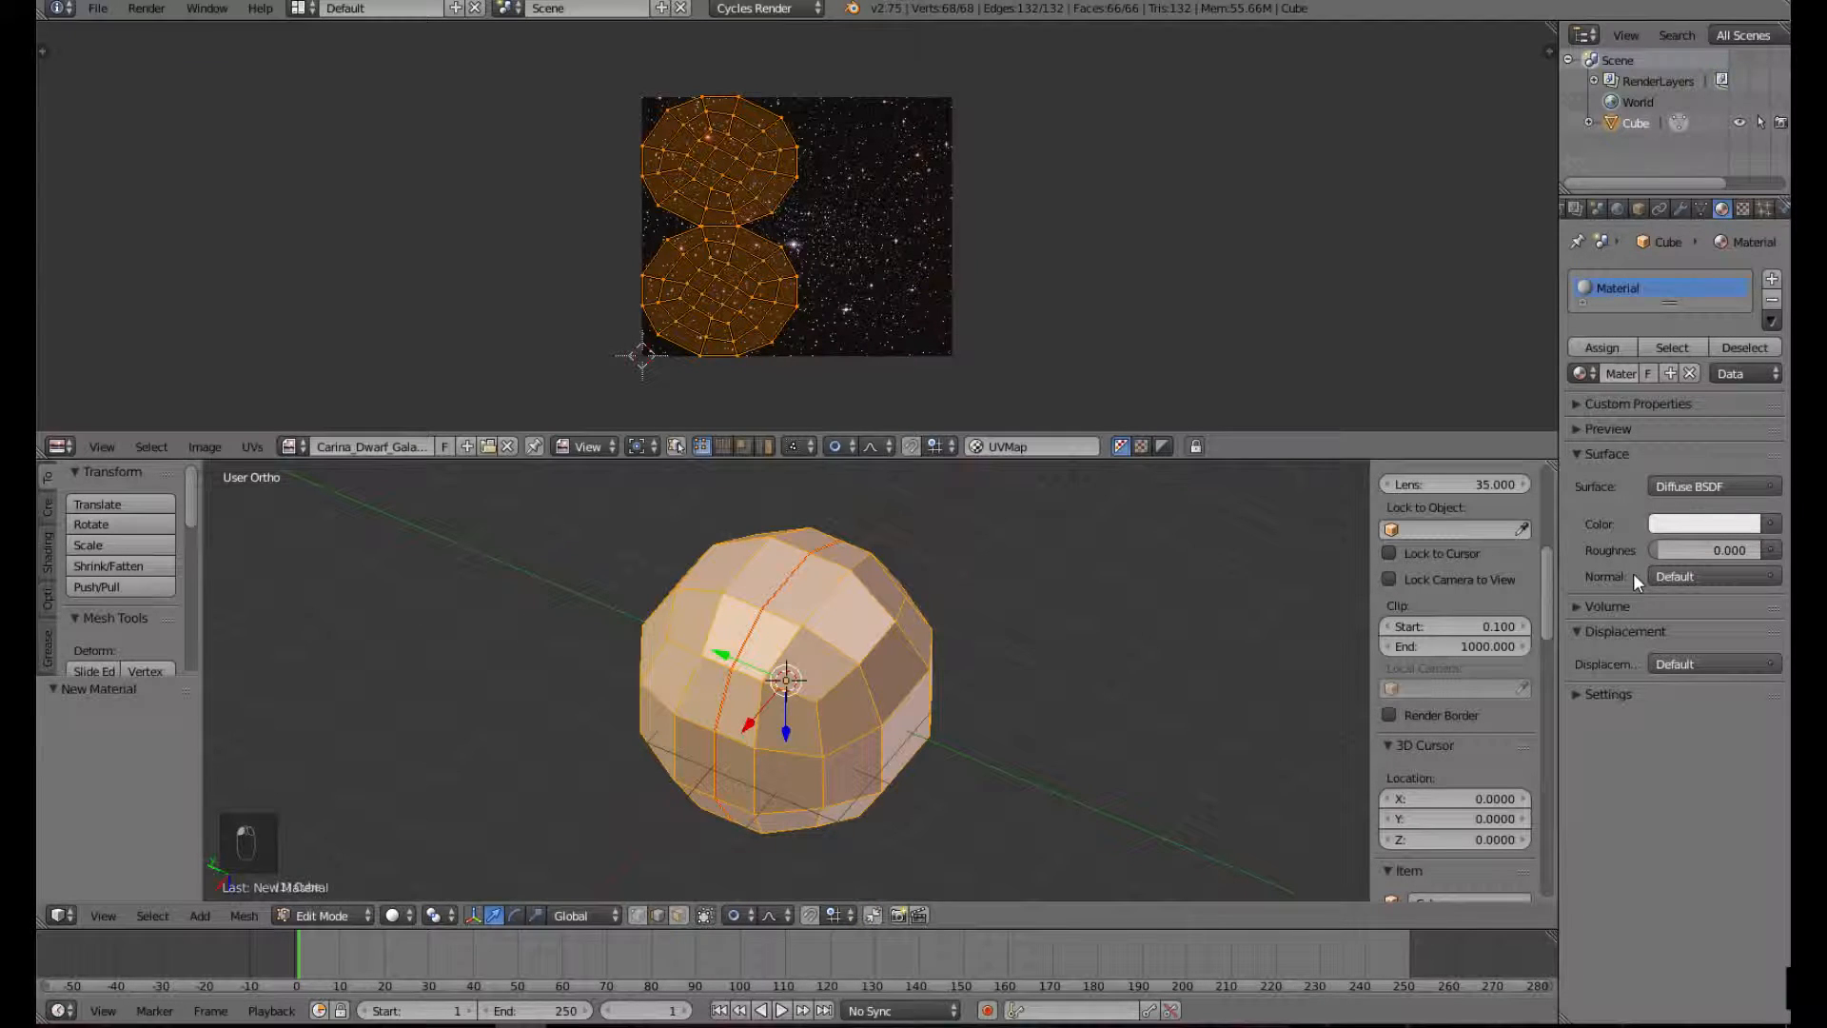
# - Give the material's Diffuse BSDF color an Image Texture using Carina_Dwarf_Galaxy.jpg
pyautogui.click(1715, 486)
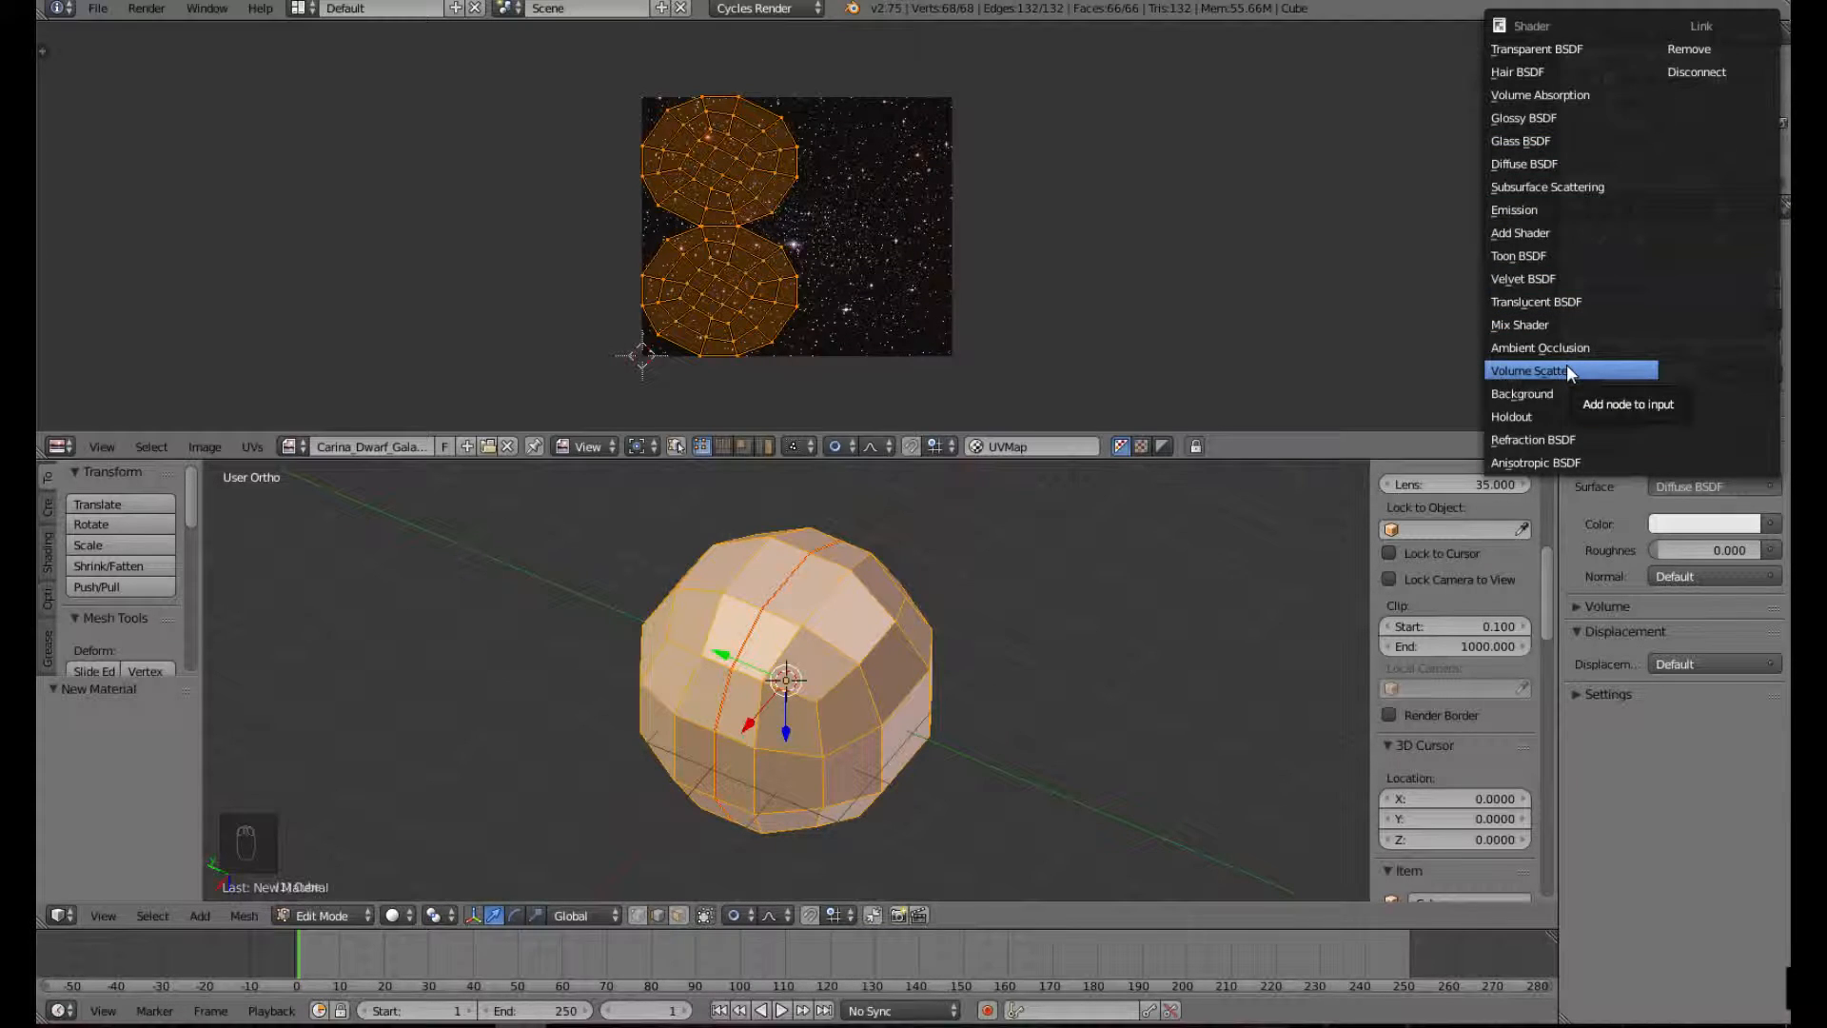
pyautogui.click(1770, 521)
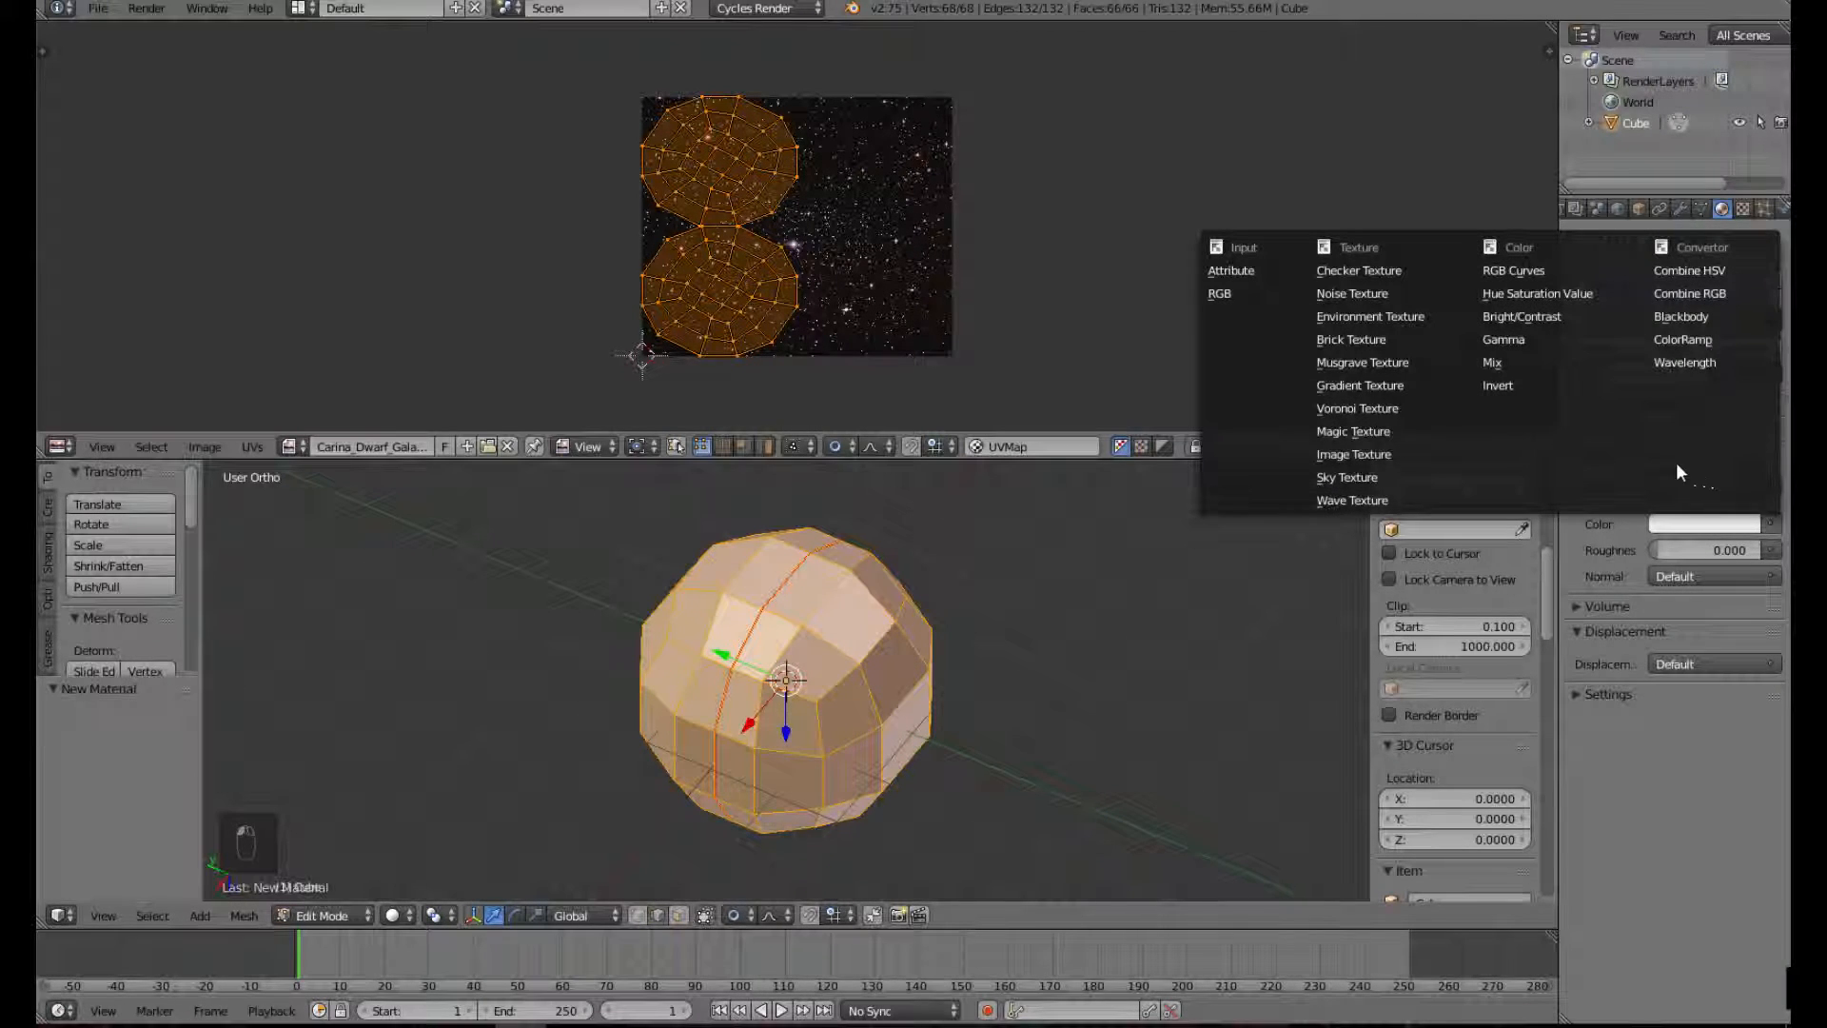
pyautogui.click(1357, 455)
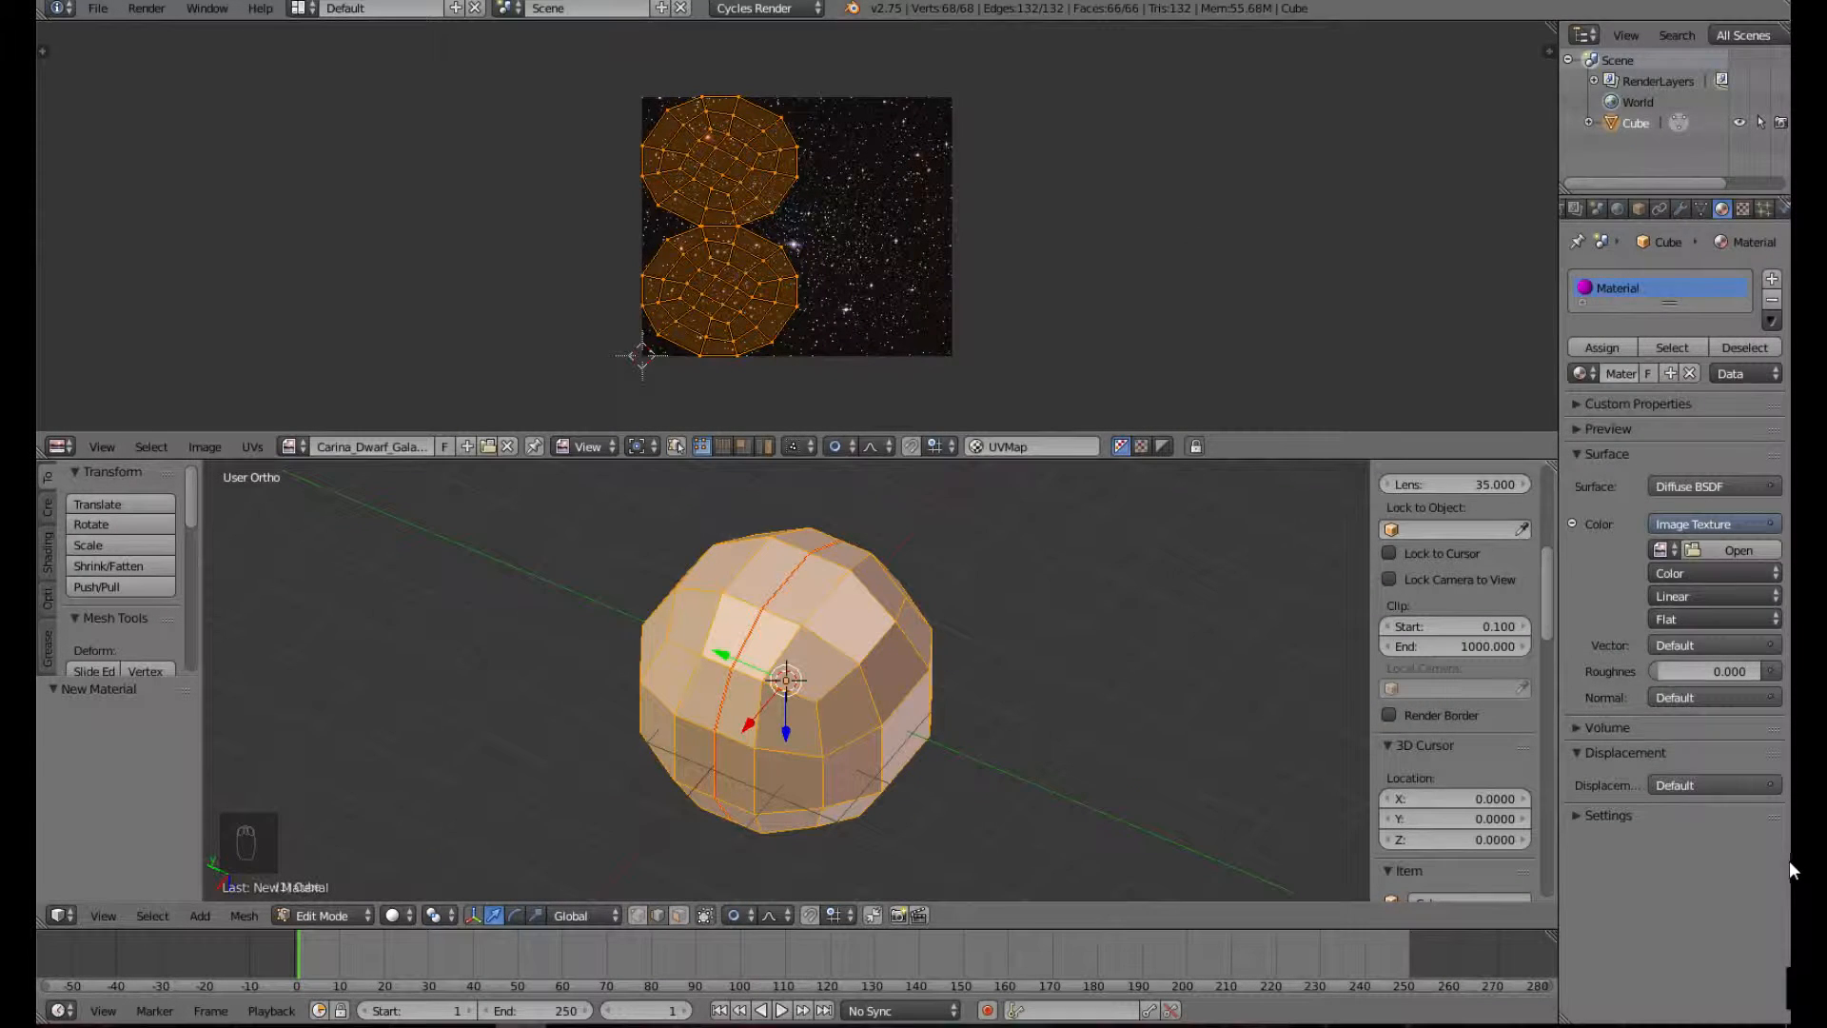
pyautogui.click(1660, 550)
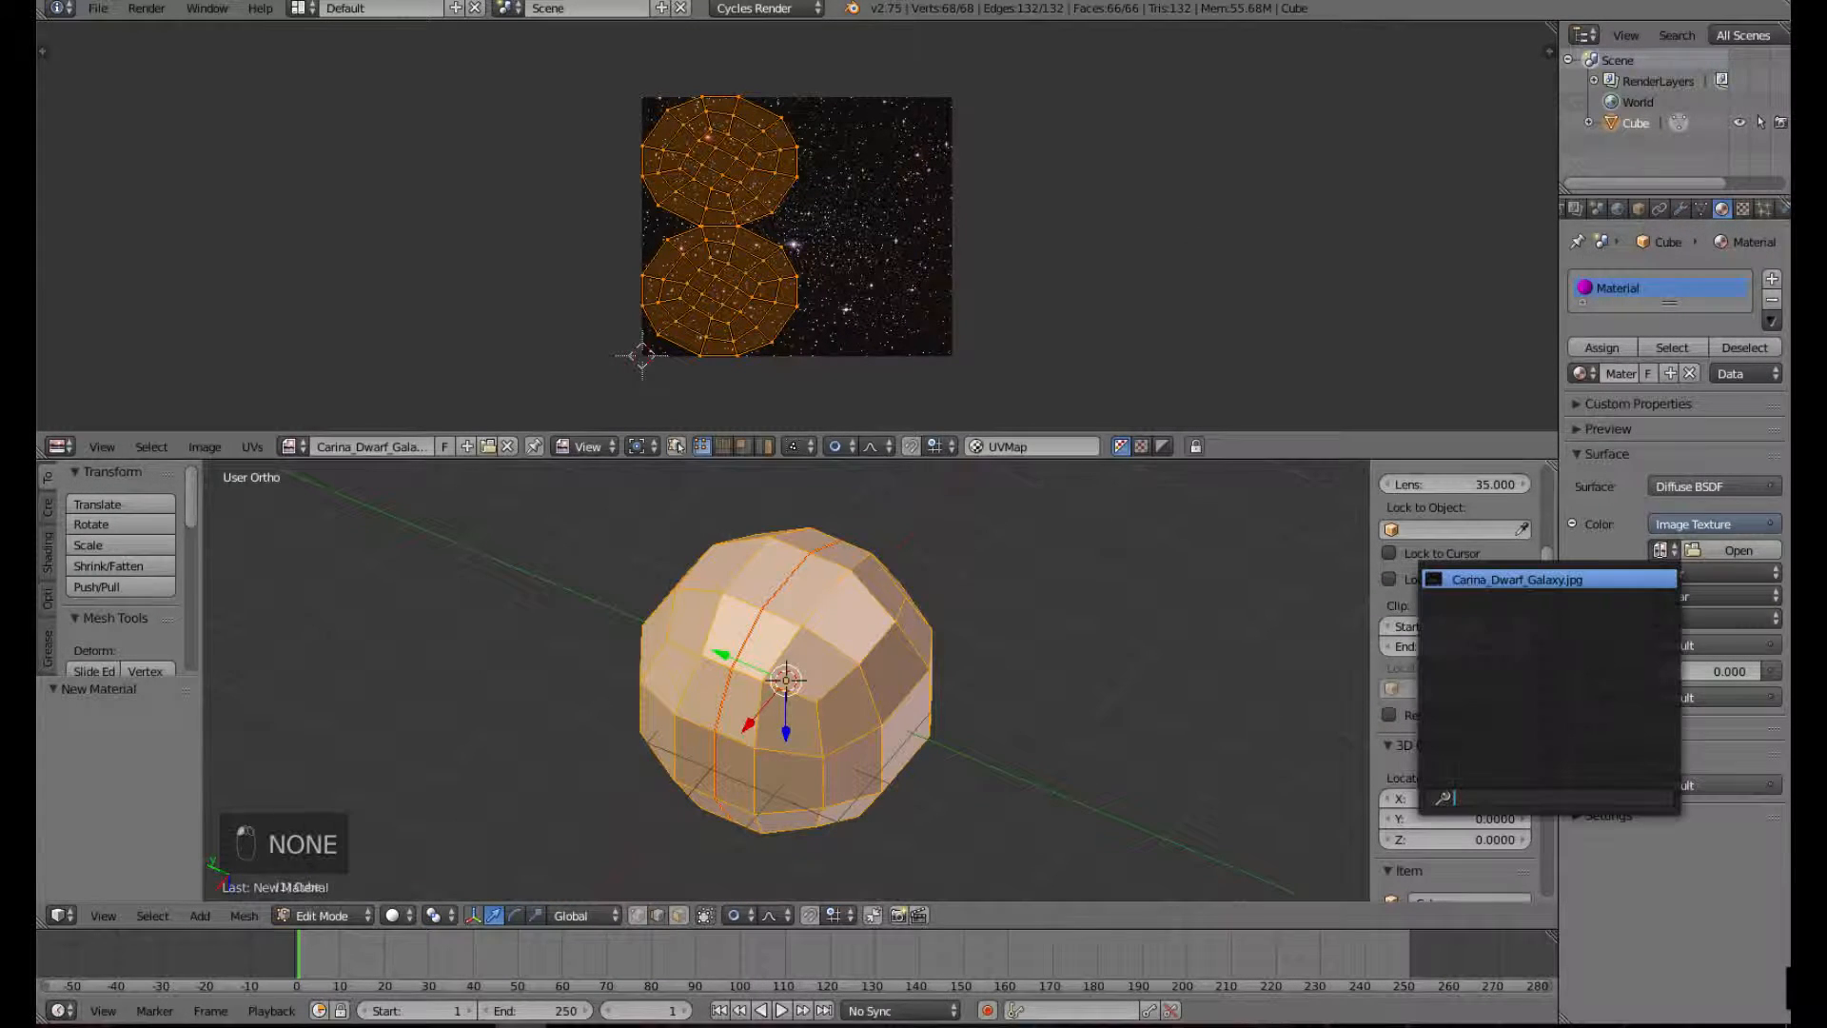
pyautogui.click(1619, 578)
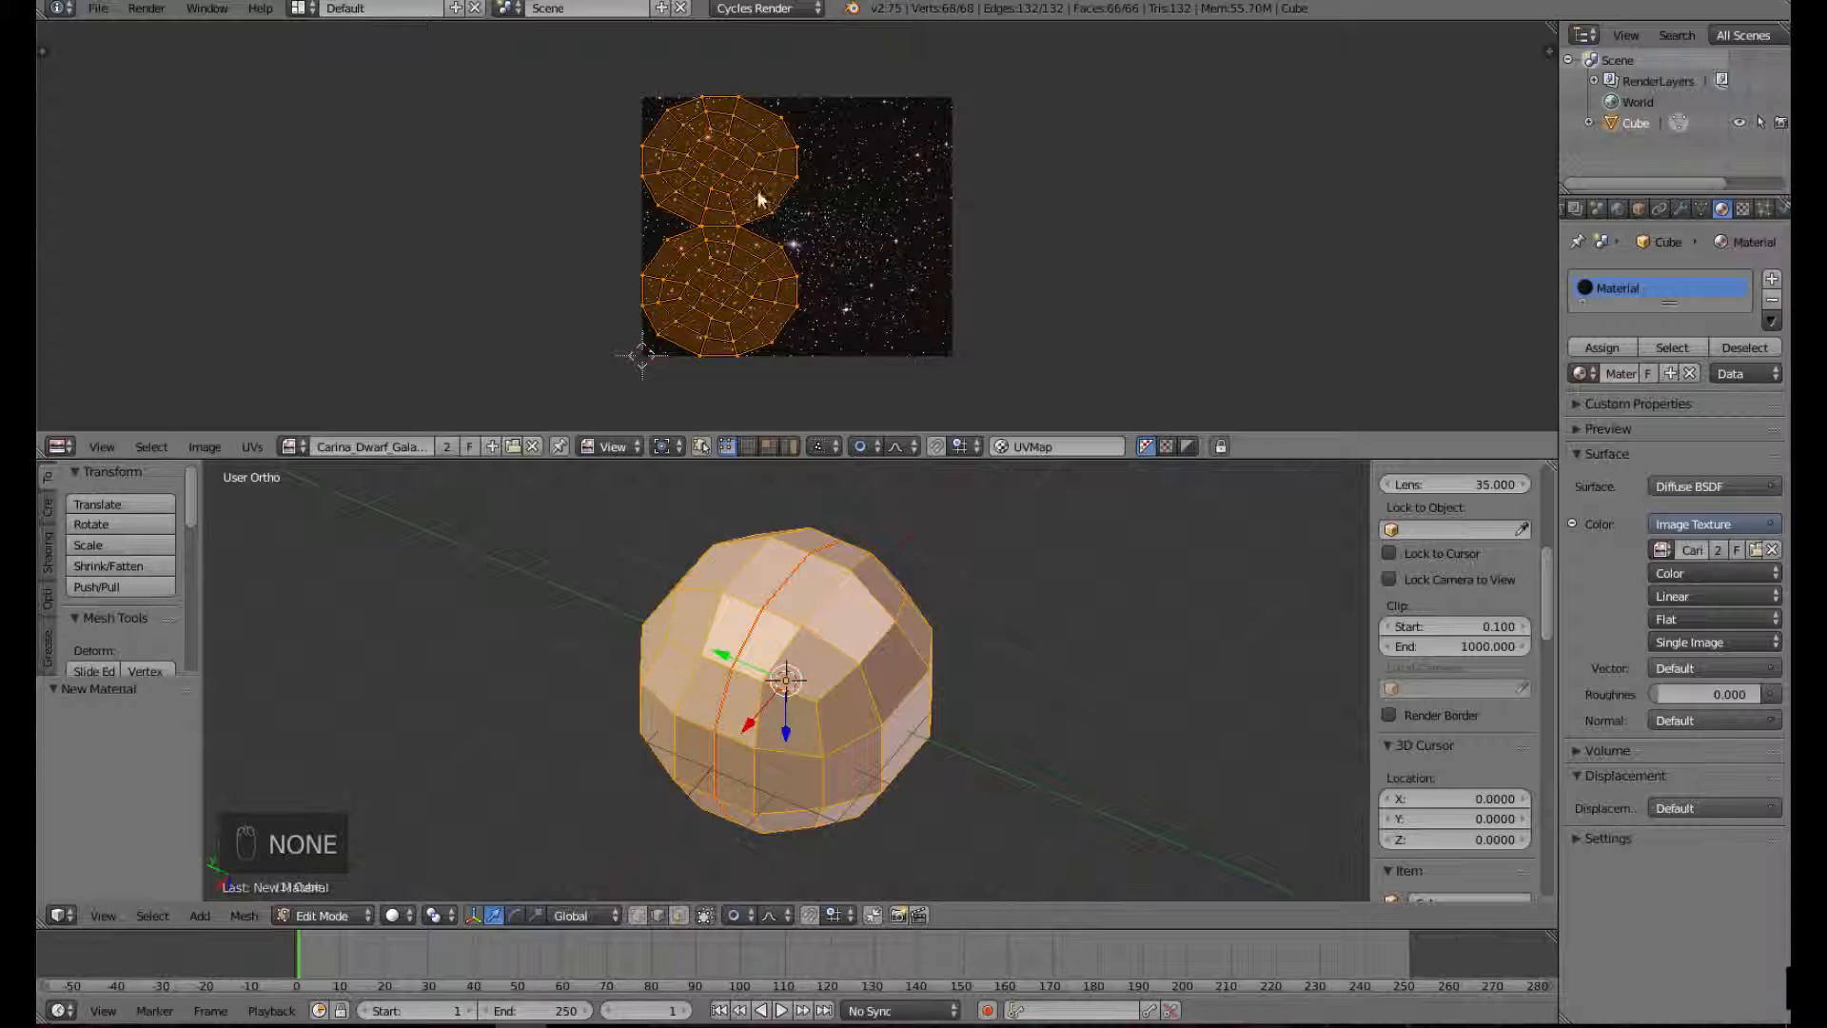
# - Join the image editor area with the 3D viewport so the 3D view fills both
pyautogui.rightClick(1300, 449)
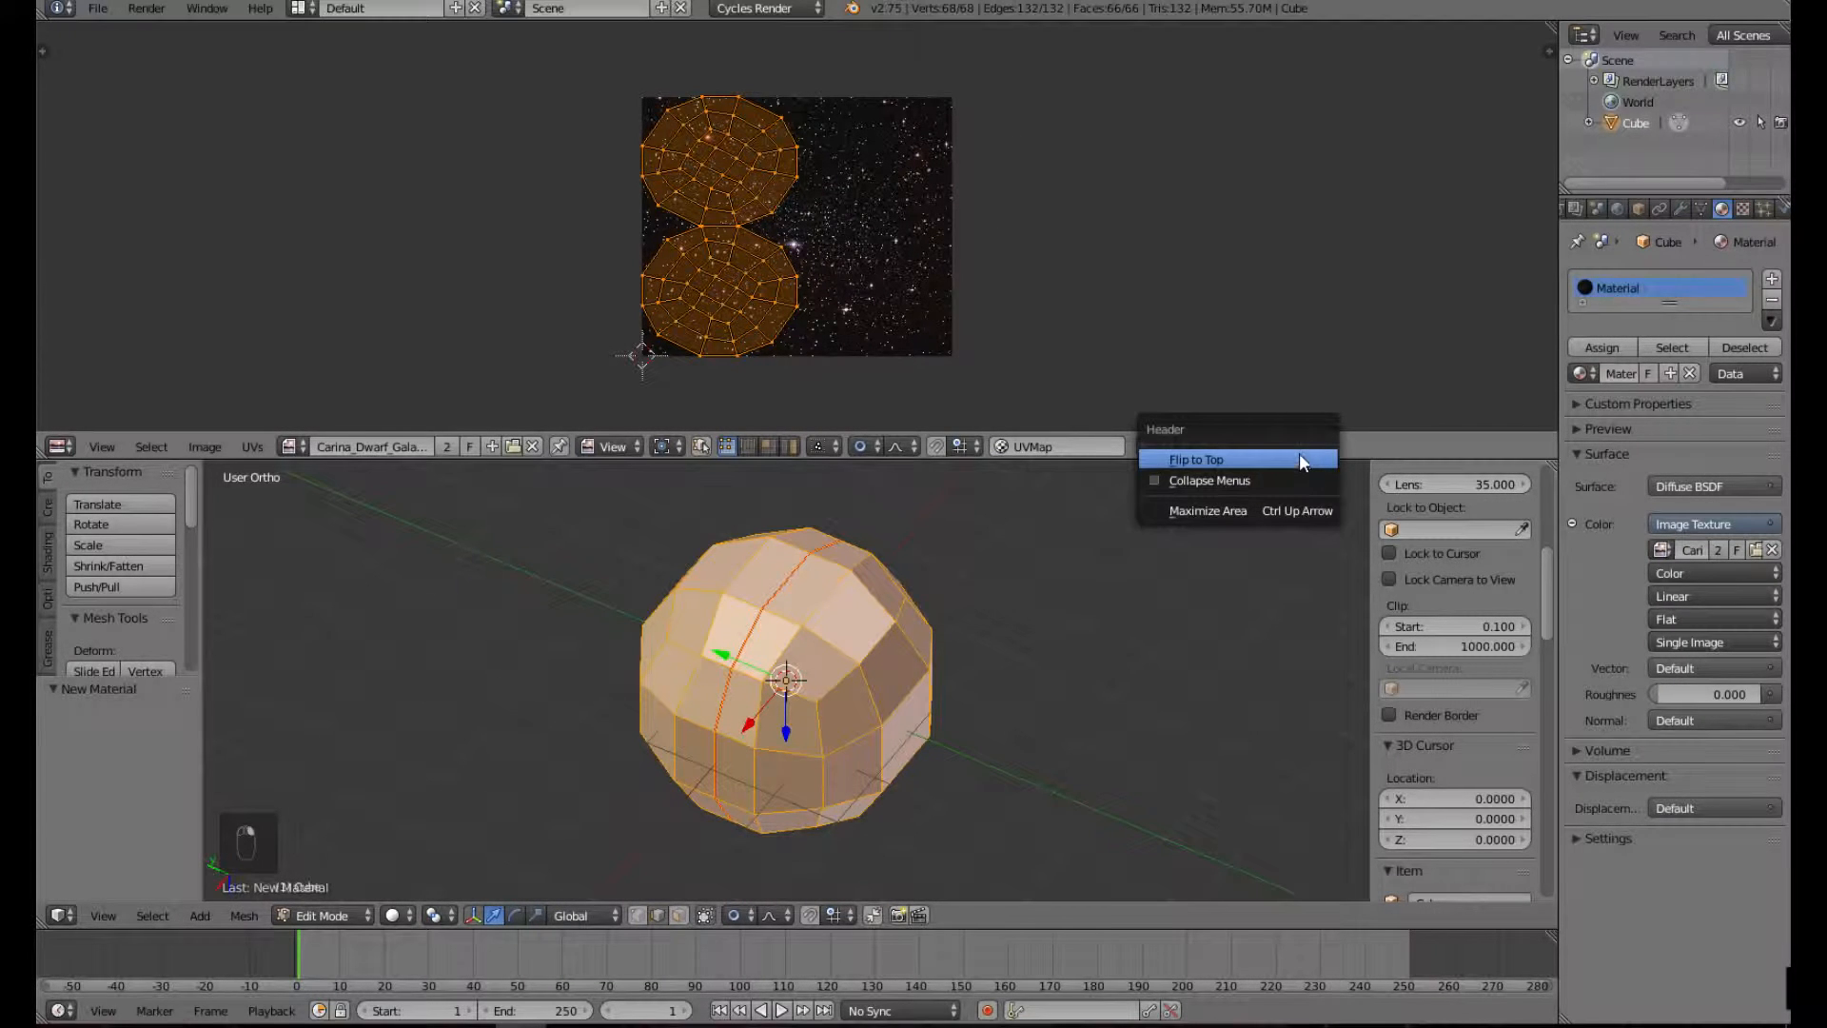
pyautogui.rightClick(1309, 458)
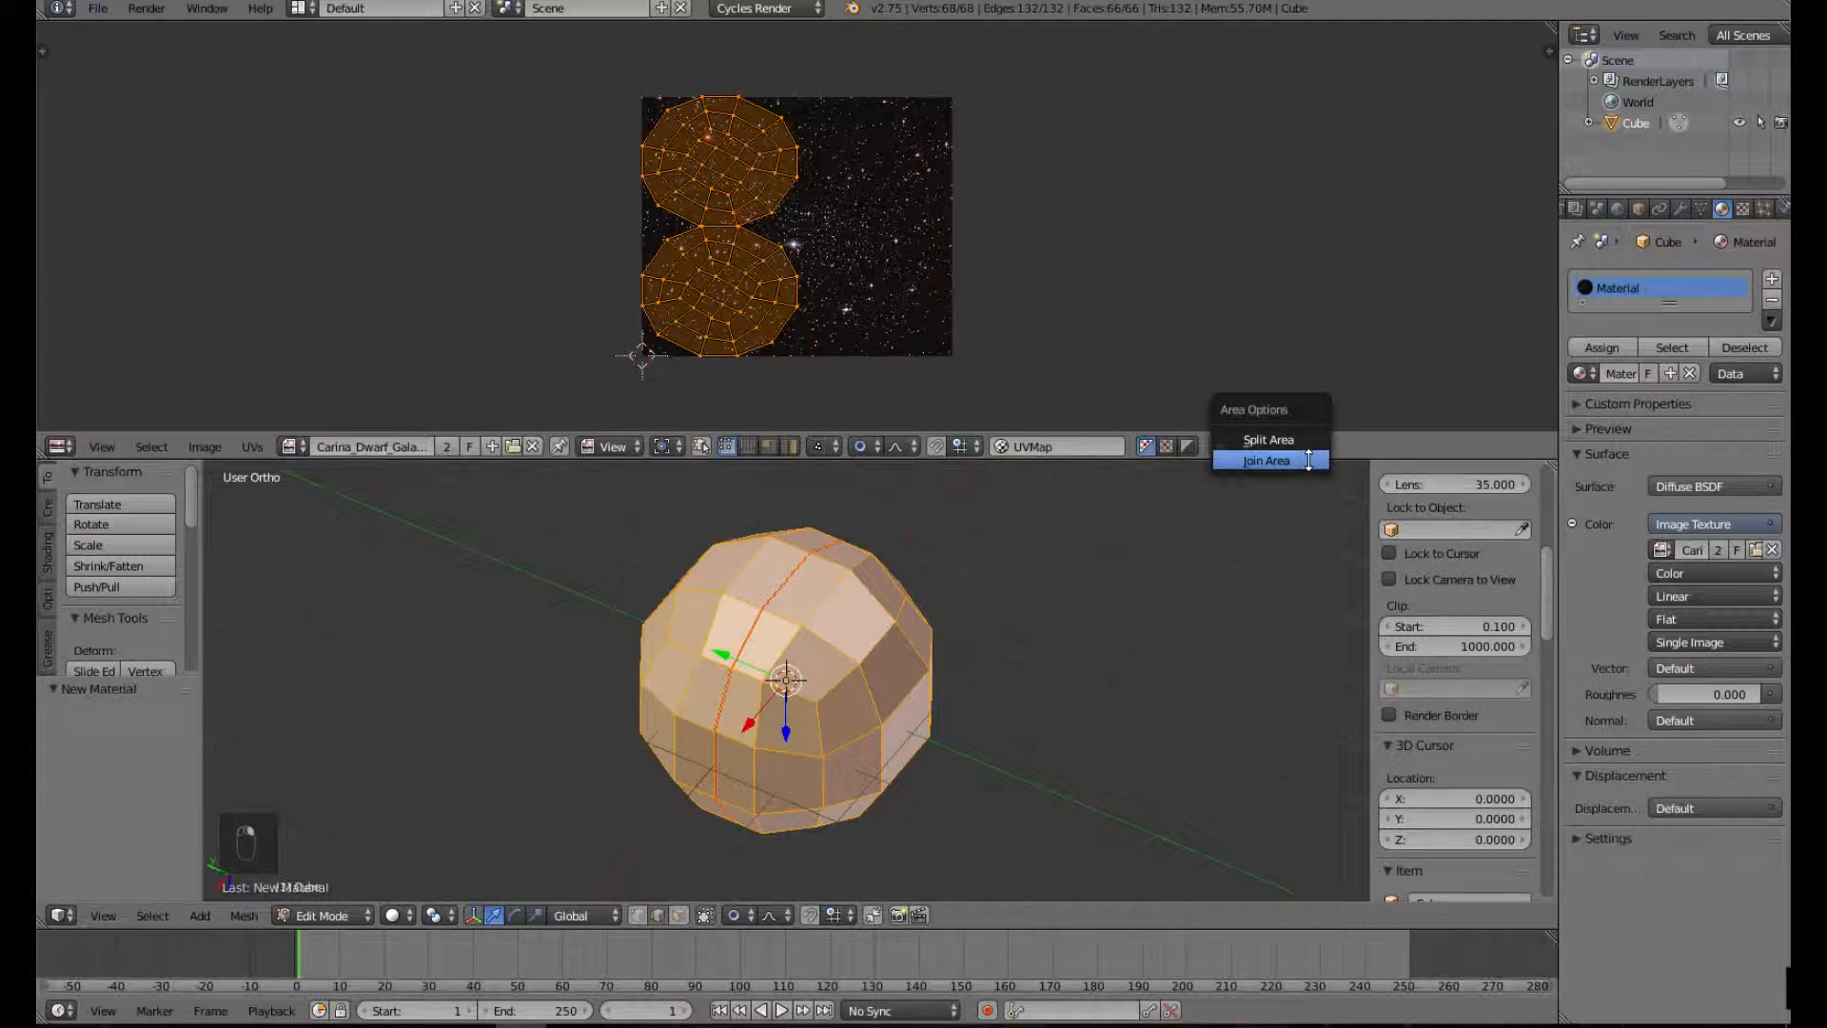
pyautogui.click(1308, 460)
pyautogui.click(1297, 313)
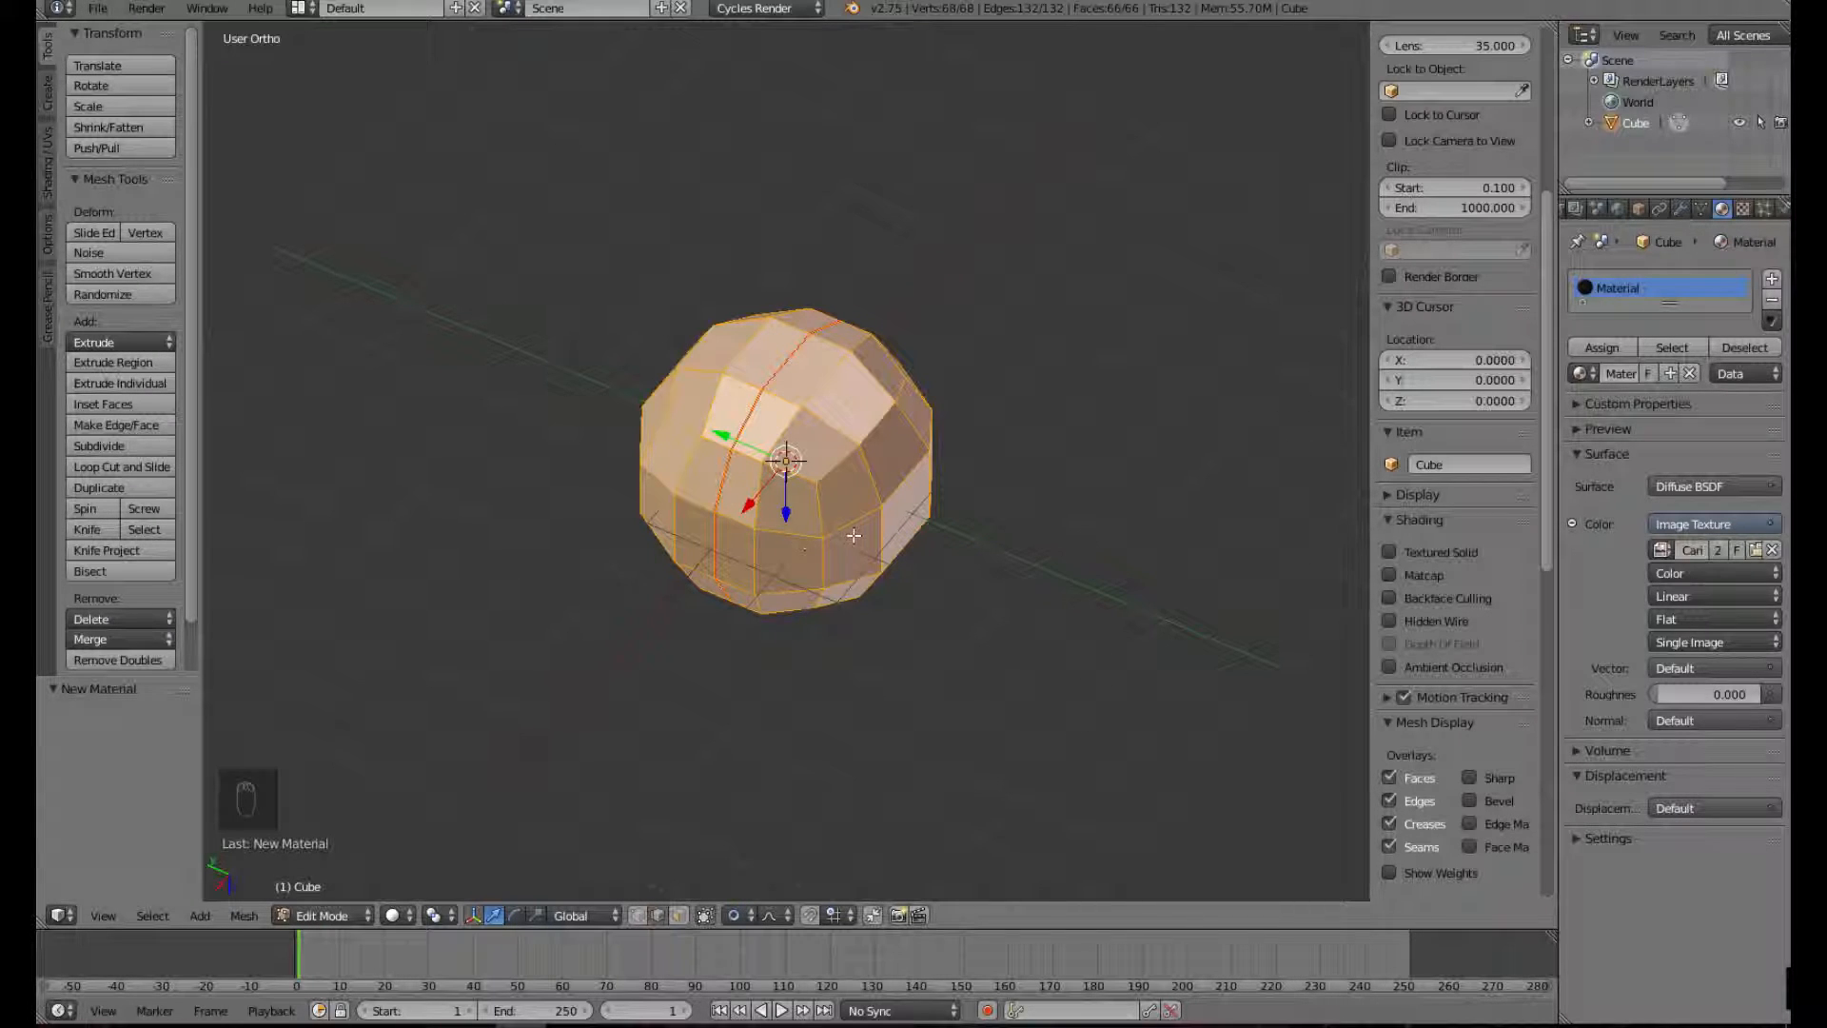
# - Set the viewport shading to Material and deselect the mesh to inspect the galaxy texture on the sphere
pyautogui.moveTo(1053, 694); pyautogui.dragTo(1228, 666, button='middle')
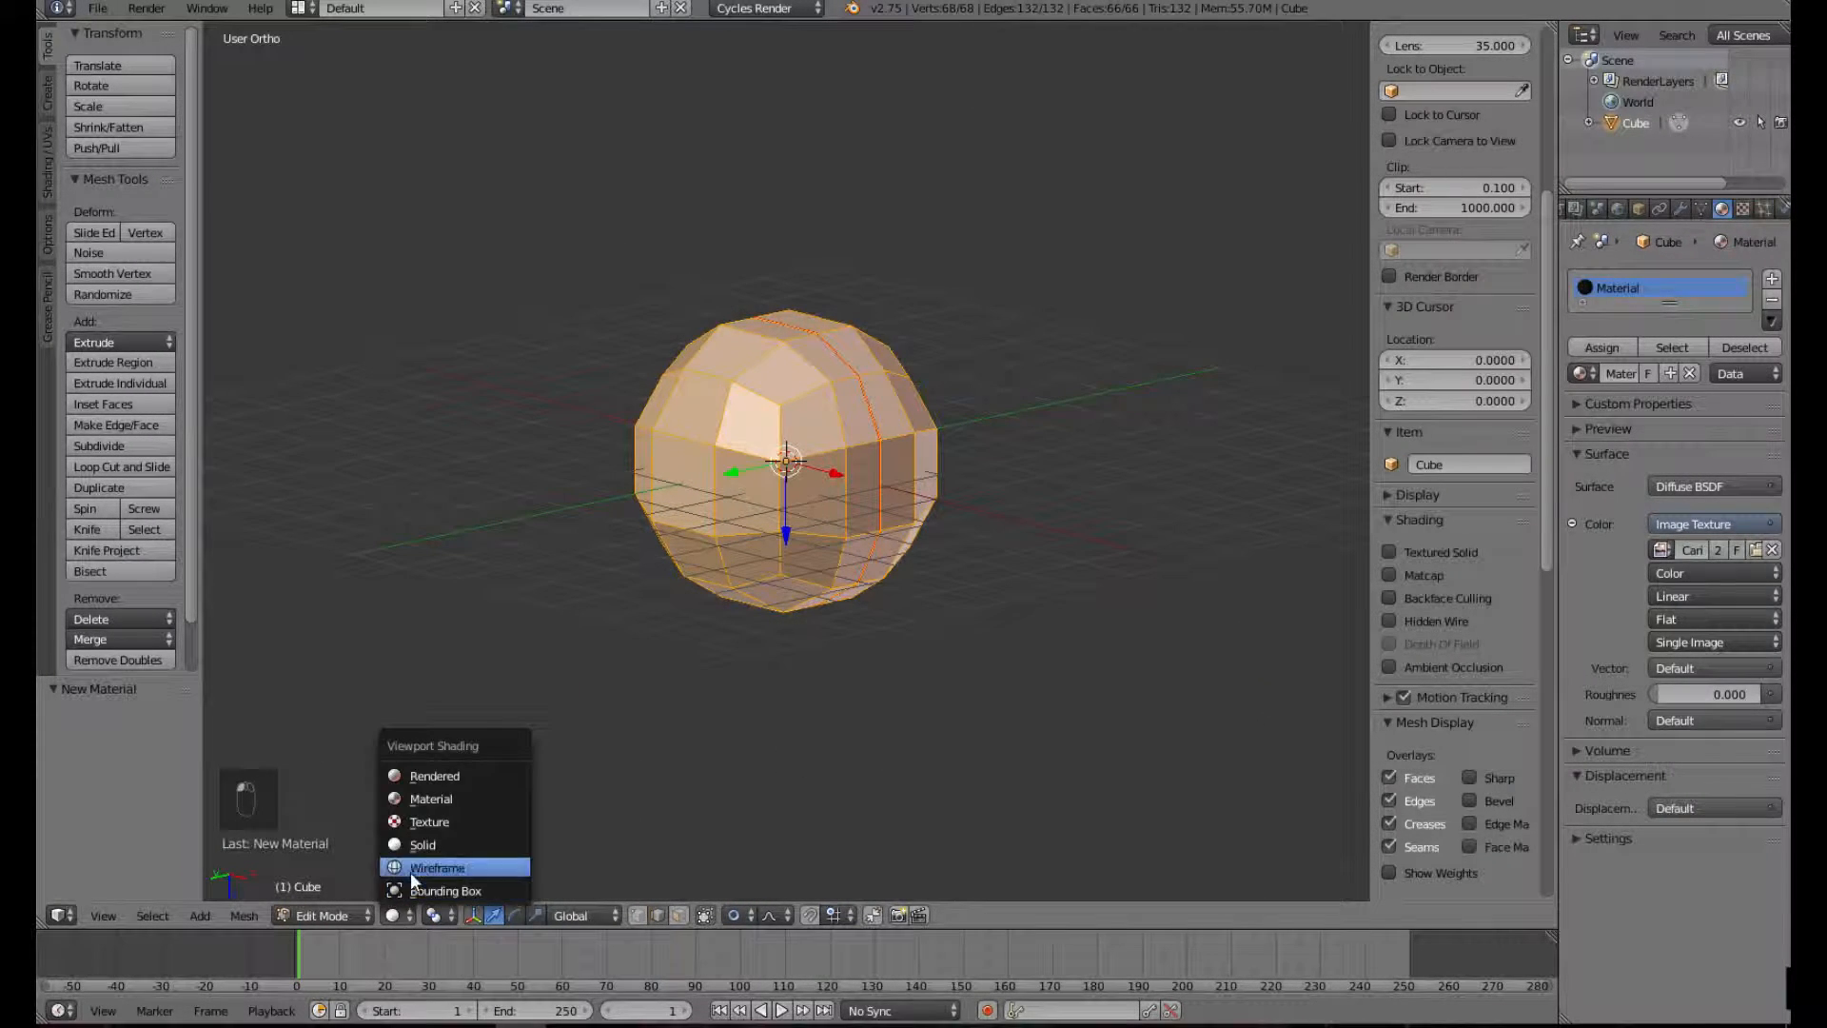
pyautogui.click(437, 801)
pyautogui.moveTo(1313, 603)
pyautogui.mouseDown(button='middle')
pyautogui.moveTo(1143, 750)
pyautogui.moveTo(860, 619)
pyautogui.moveTo(931, 509)
pyautogui.mouseUp(button='middle')
pyautogui.press('a')
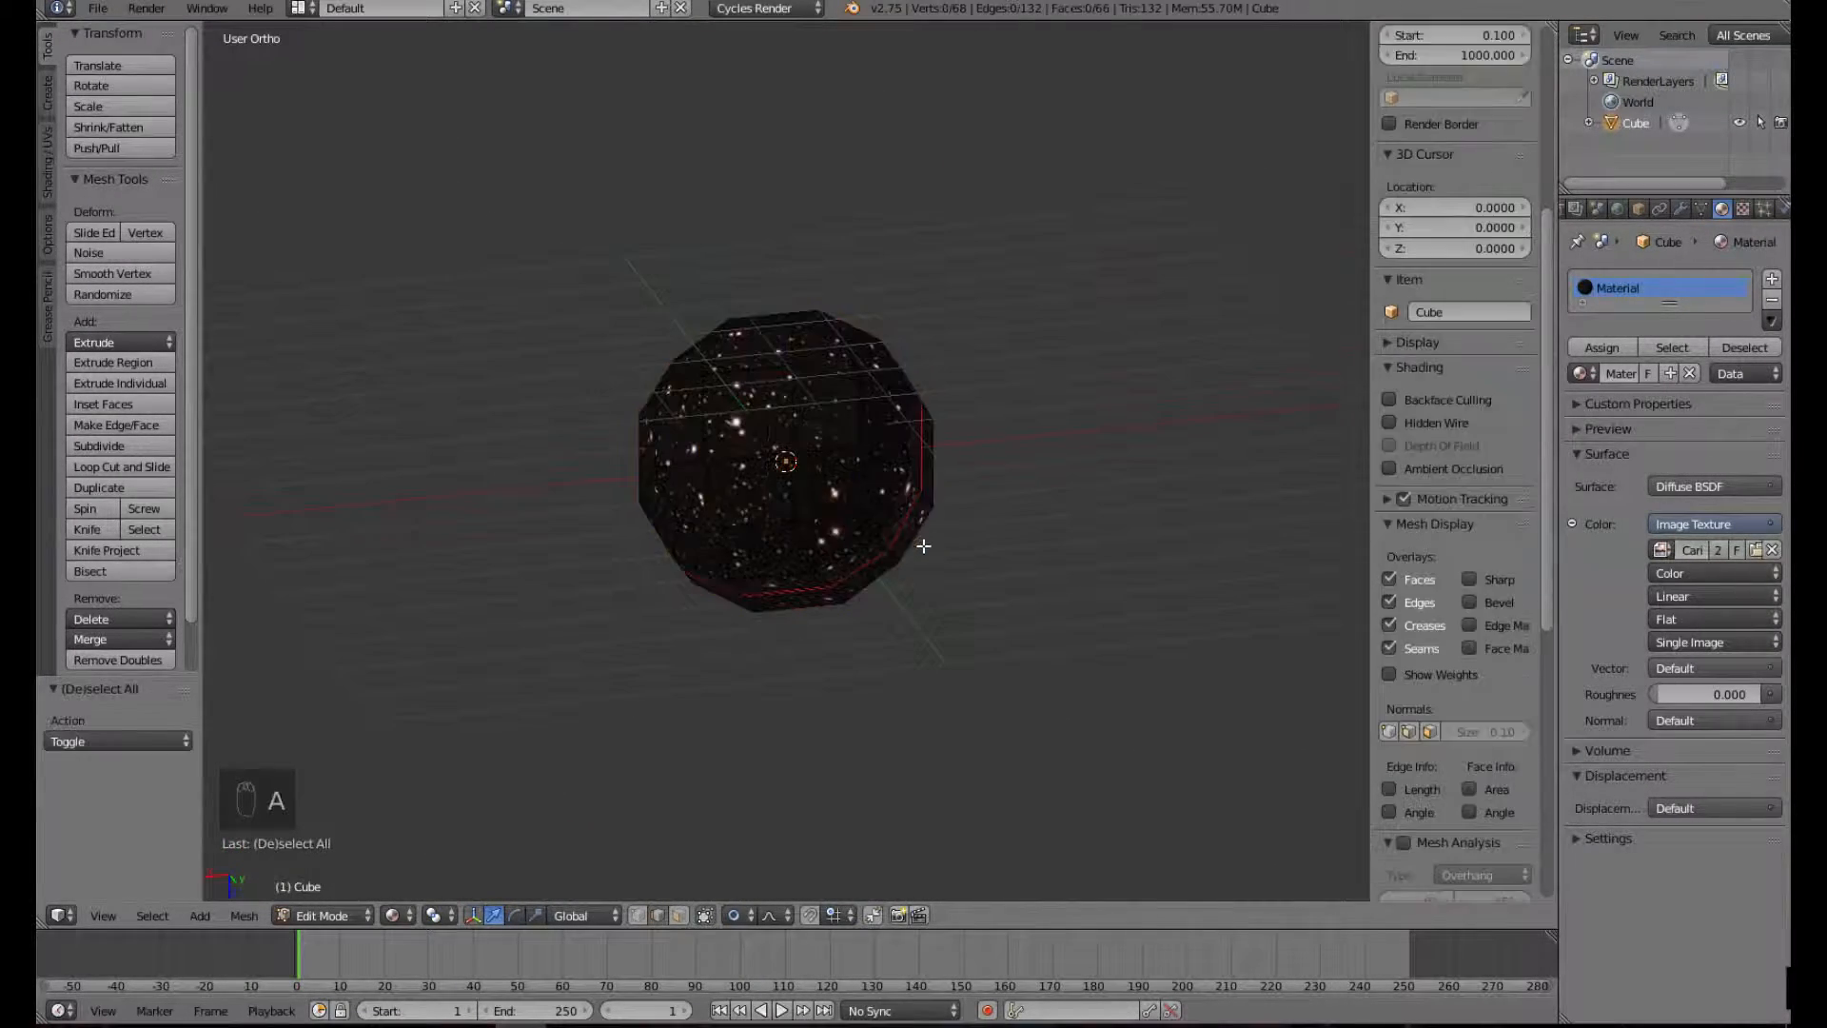
pyautogui.scroll(5, 922, 534)
pyautogui.scroll(-4, 943, 627)
# - Select the whole sphere and smooth its vertices once
pyautogui.press('a')
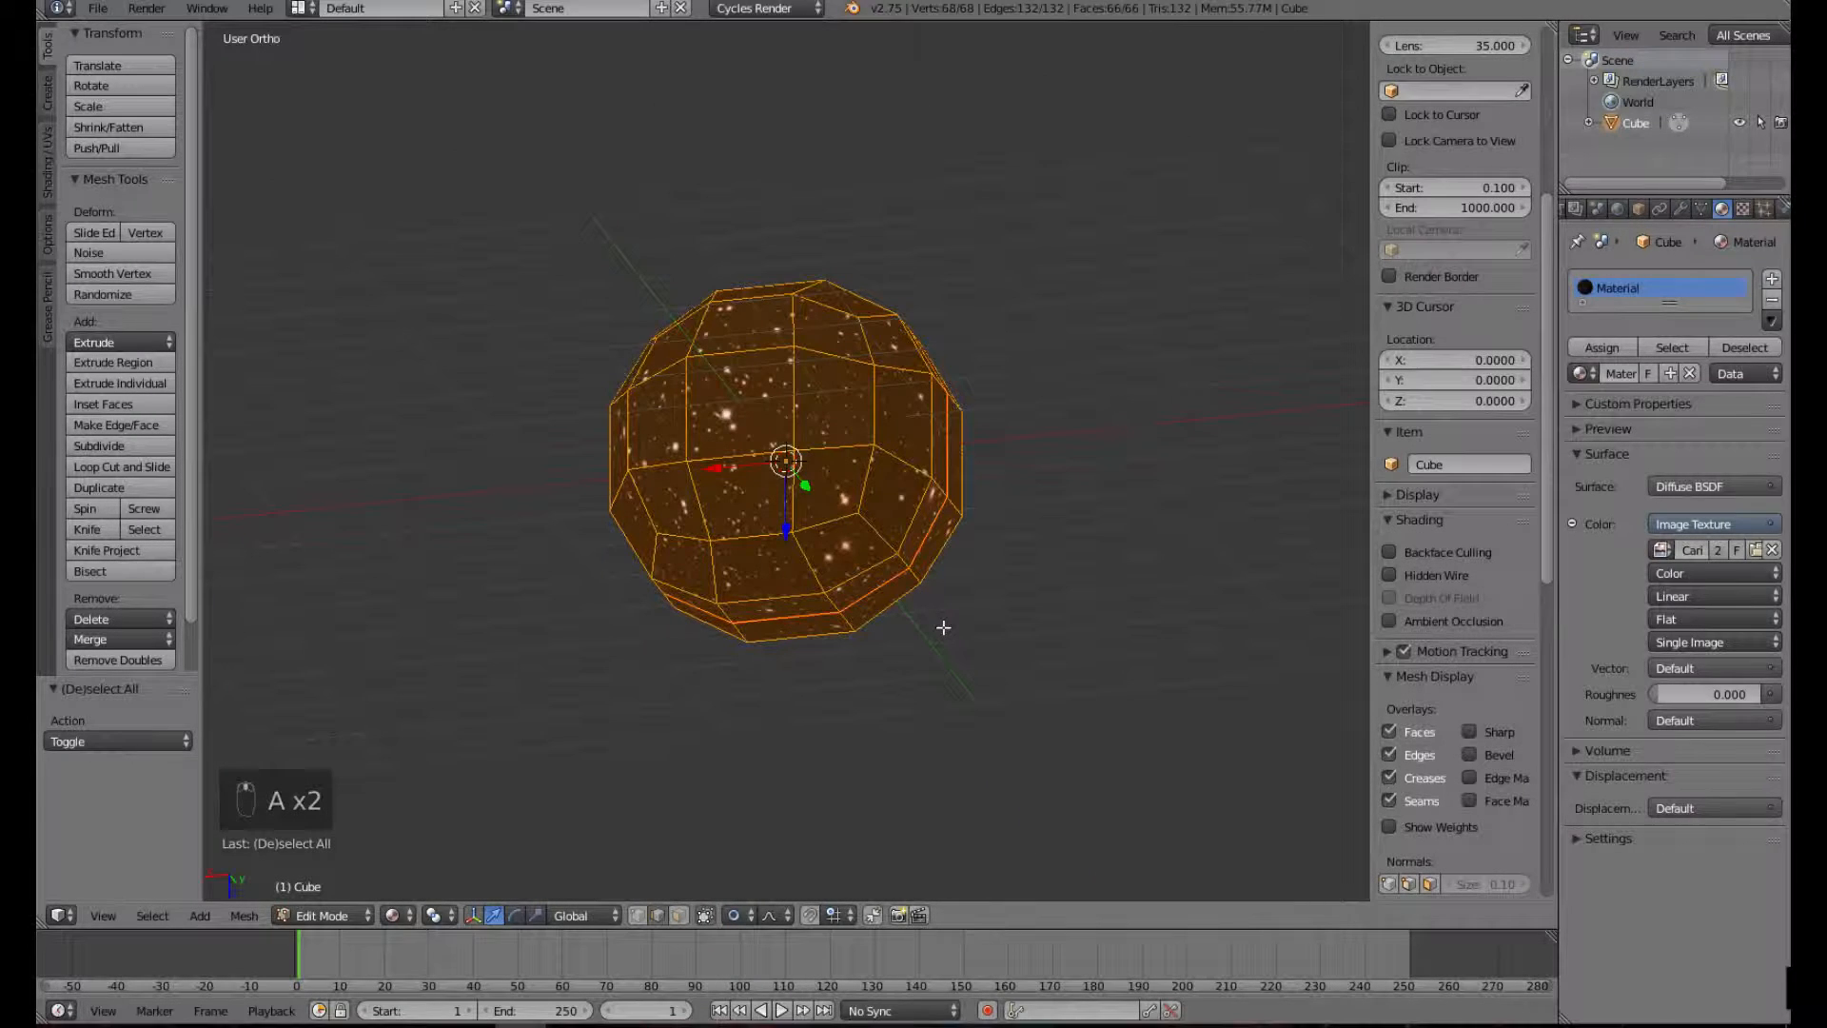
pyautogui.press('w')
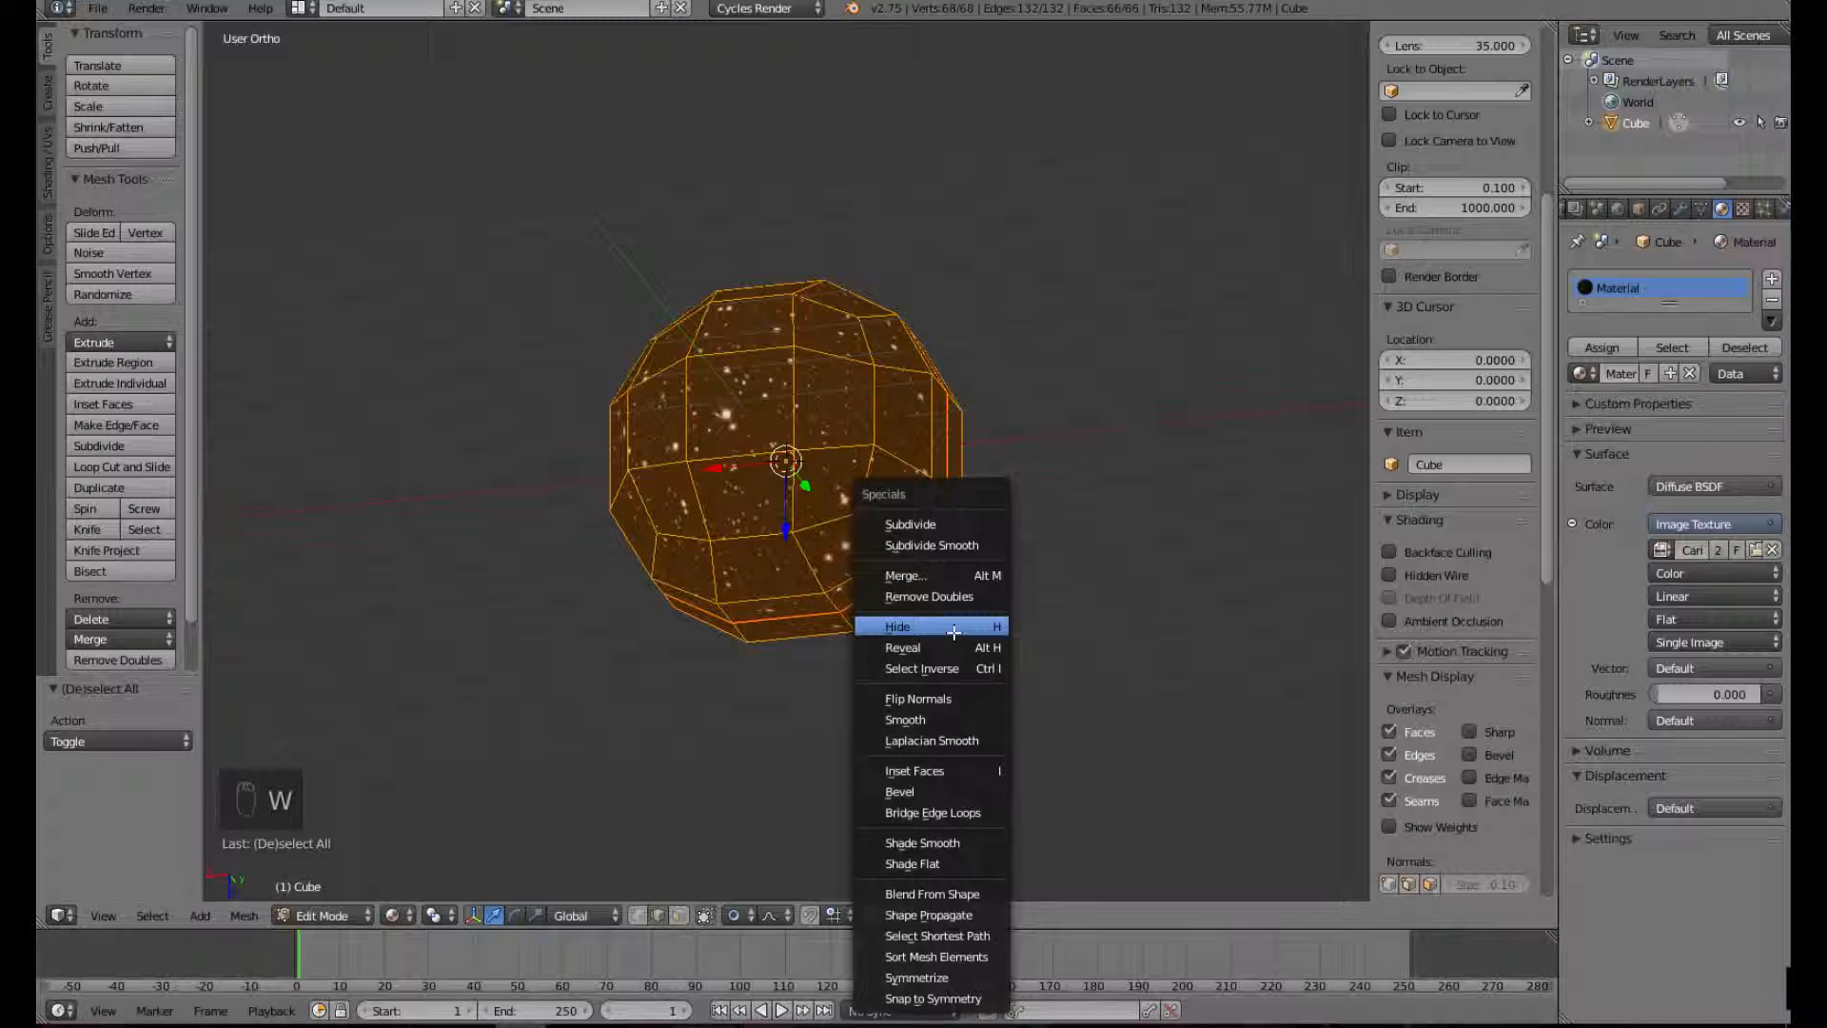
pyautogui.click(947, 721)
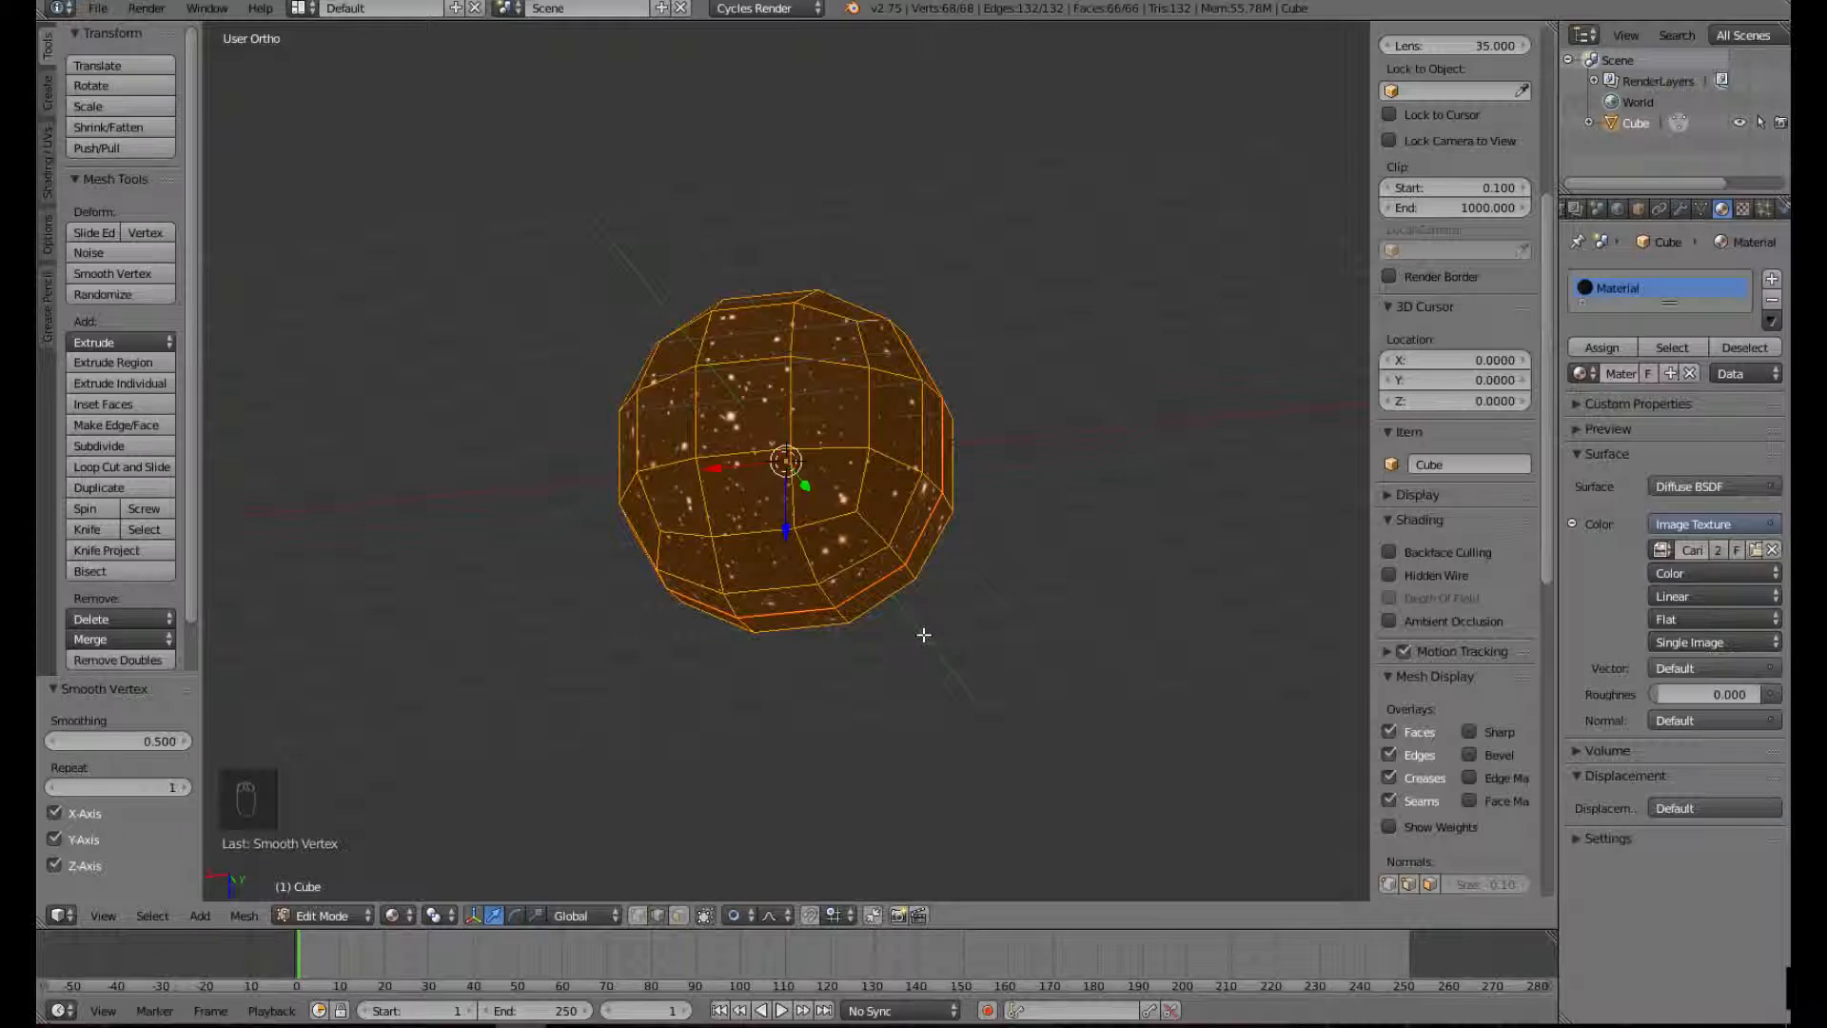
# - Apply Shade Smooth to the sphere's faces and return to Object Mode to view it from other sides
pyautogui.press('w')
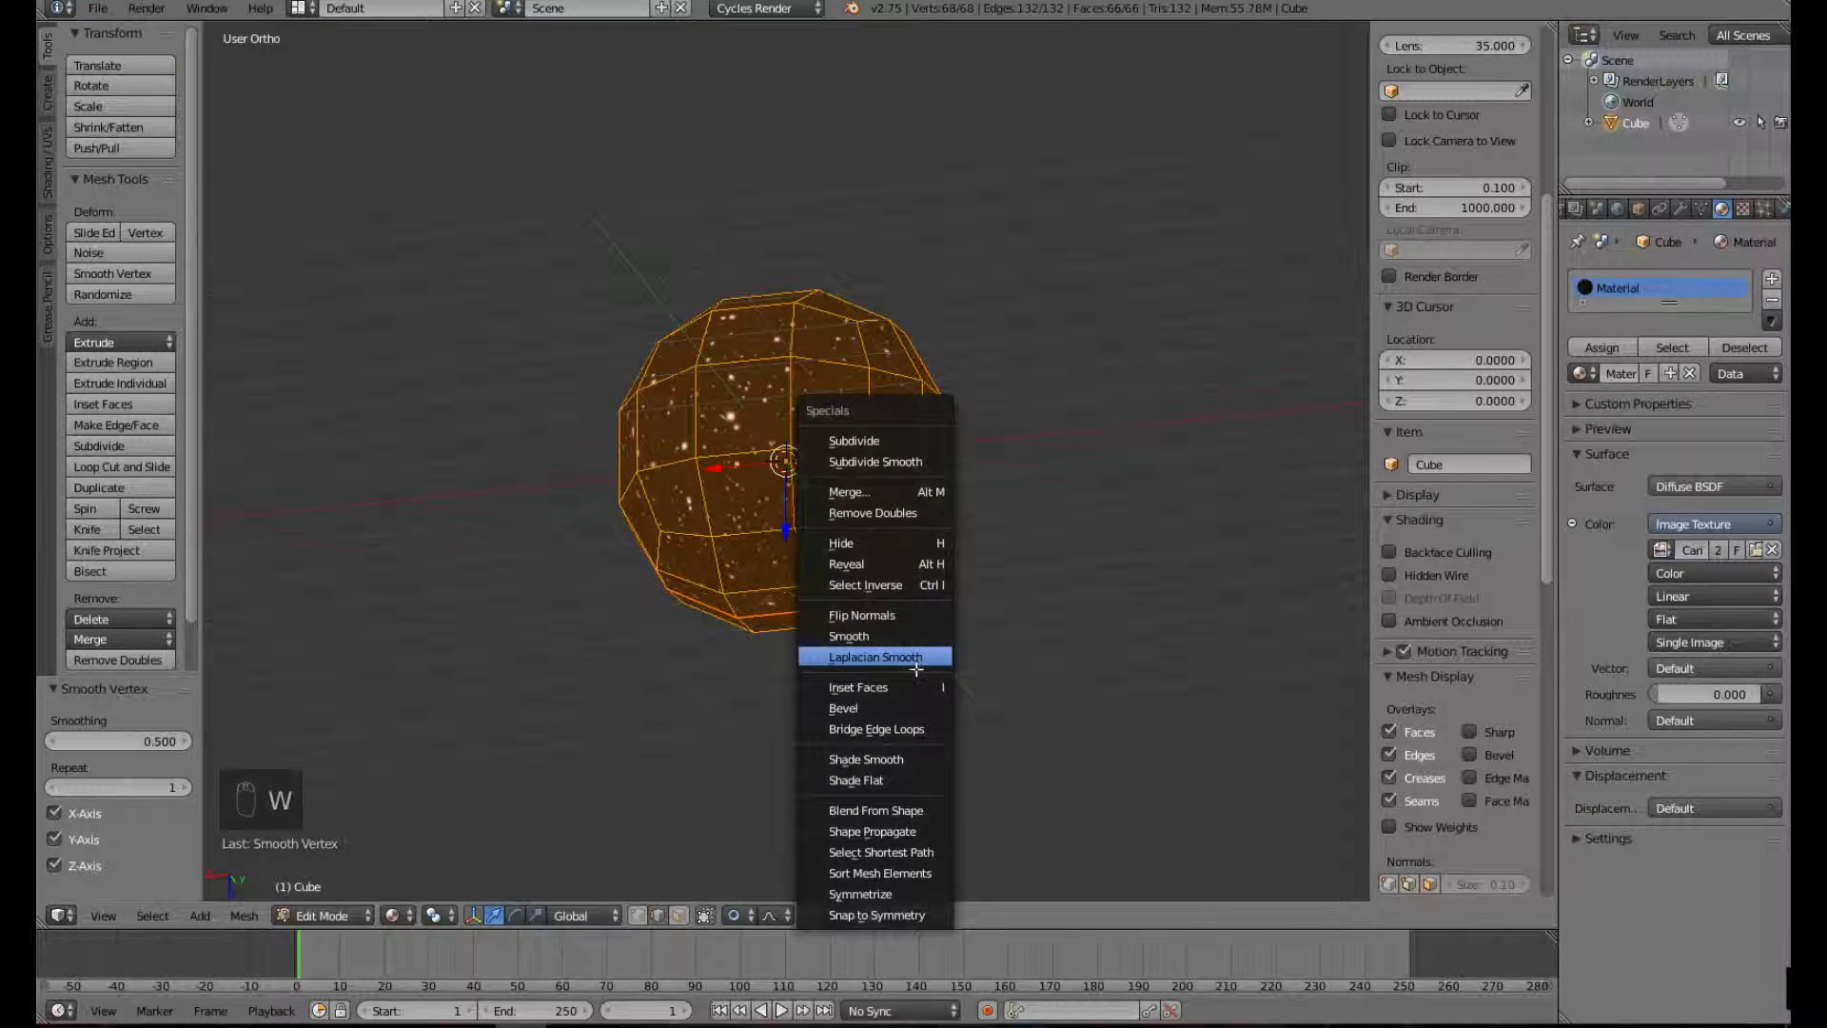
pyautogui.click(900, 759)
pyautogui.press('Tab')
pyautogui.moveTo(1019, 571); pyautogui.dragTo(685, 647, button='middle')
# - Unlink the galaxy material from the sphere's material slot
pyautogui.click(1582, 347)
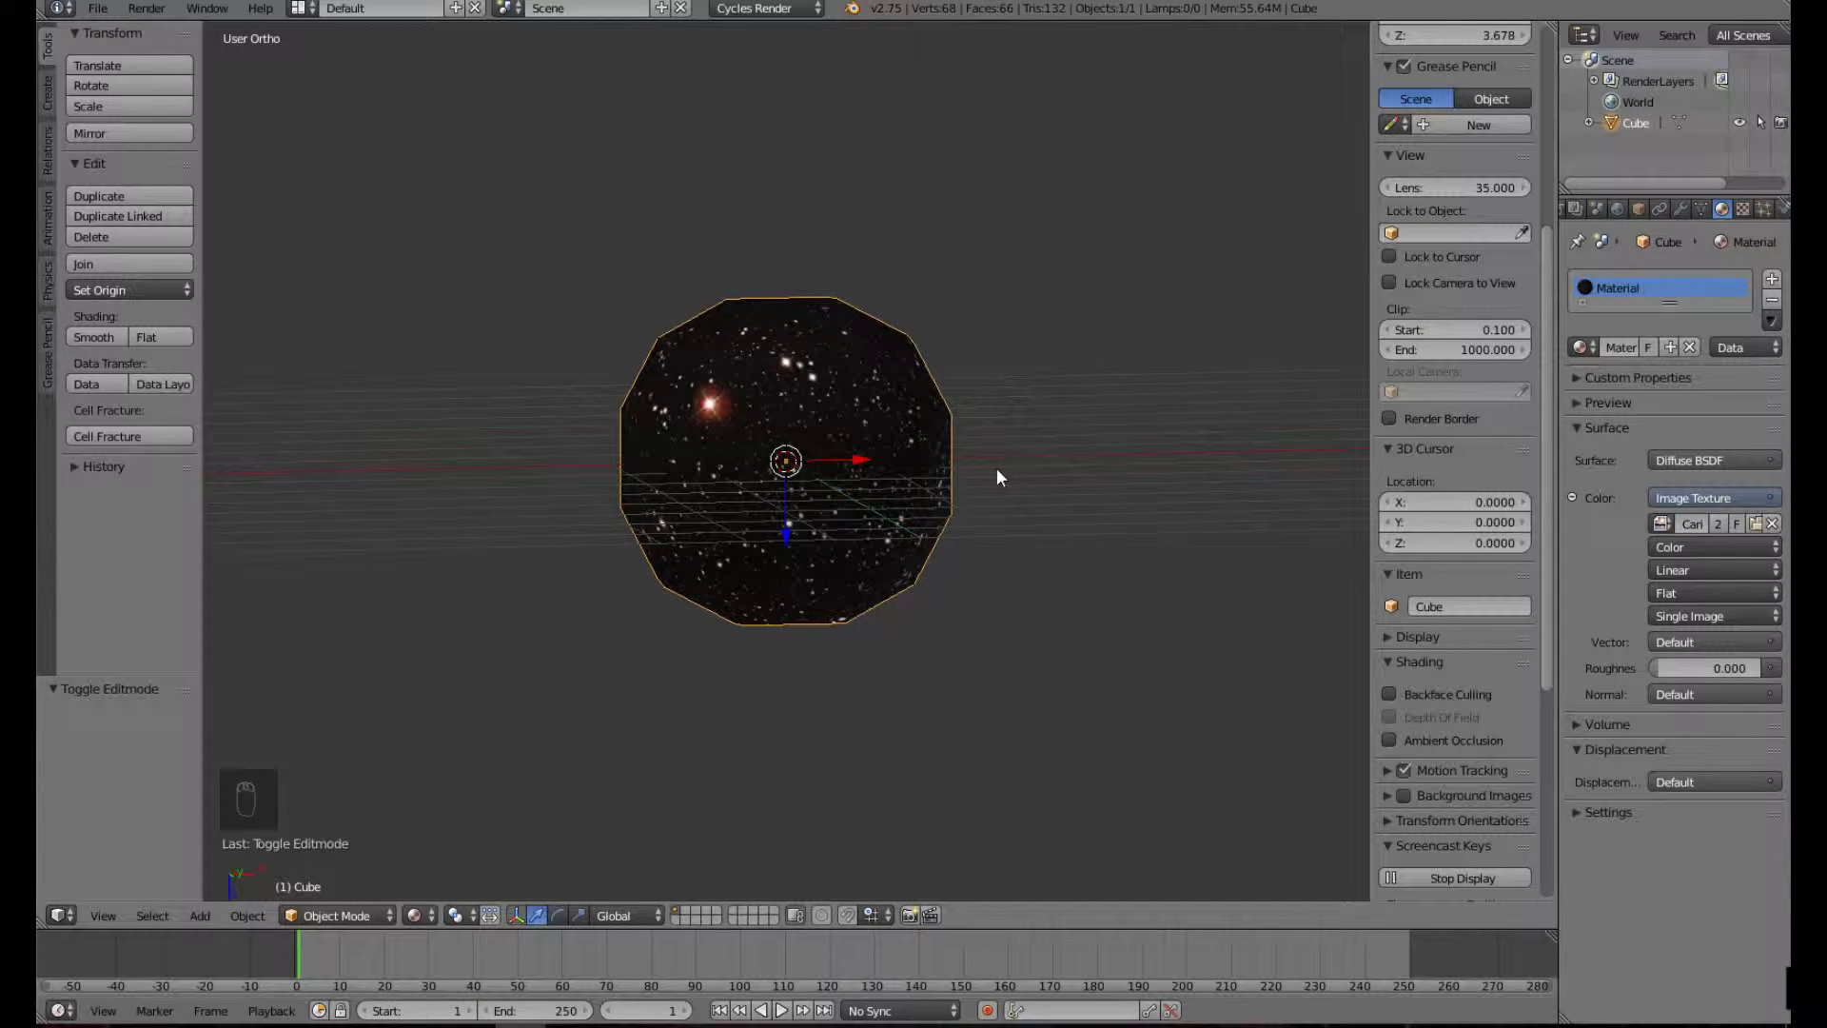
pyautogui.click(1689, 347)
pyautogui.moveTo(1009, 628); pyautogui.dragTo(774, 708, button='middle')
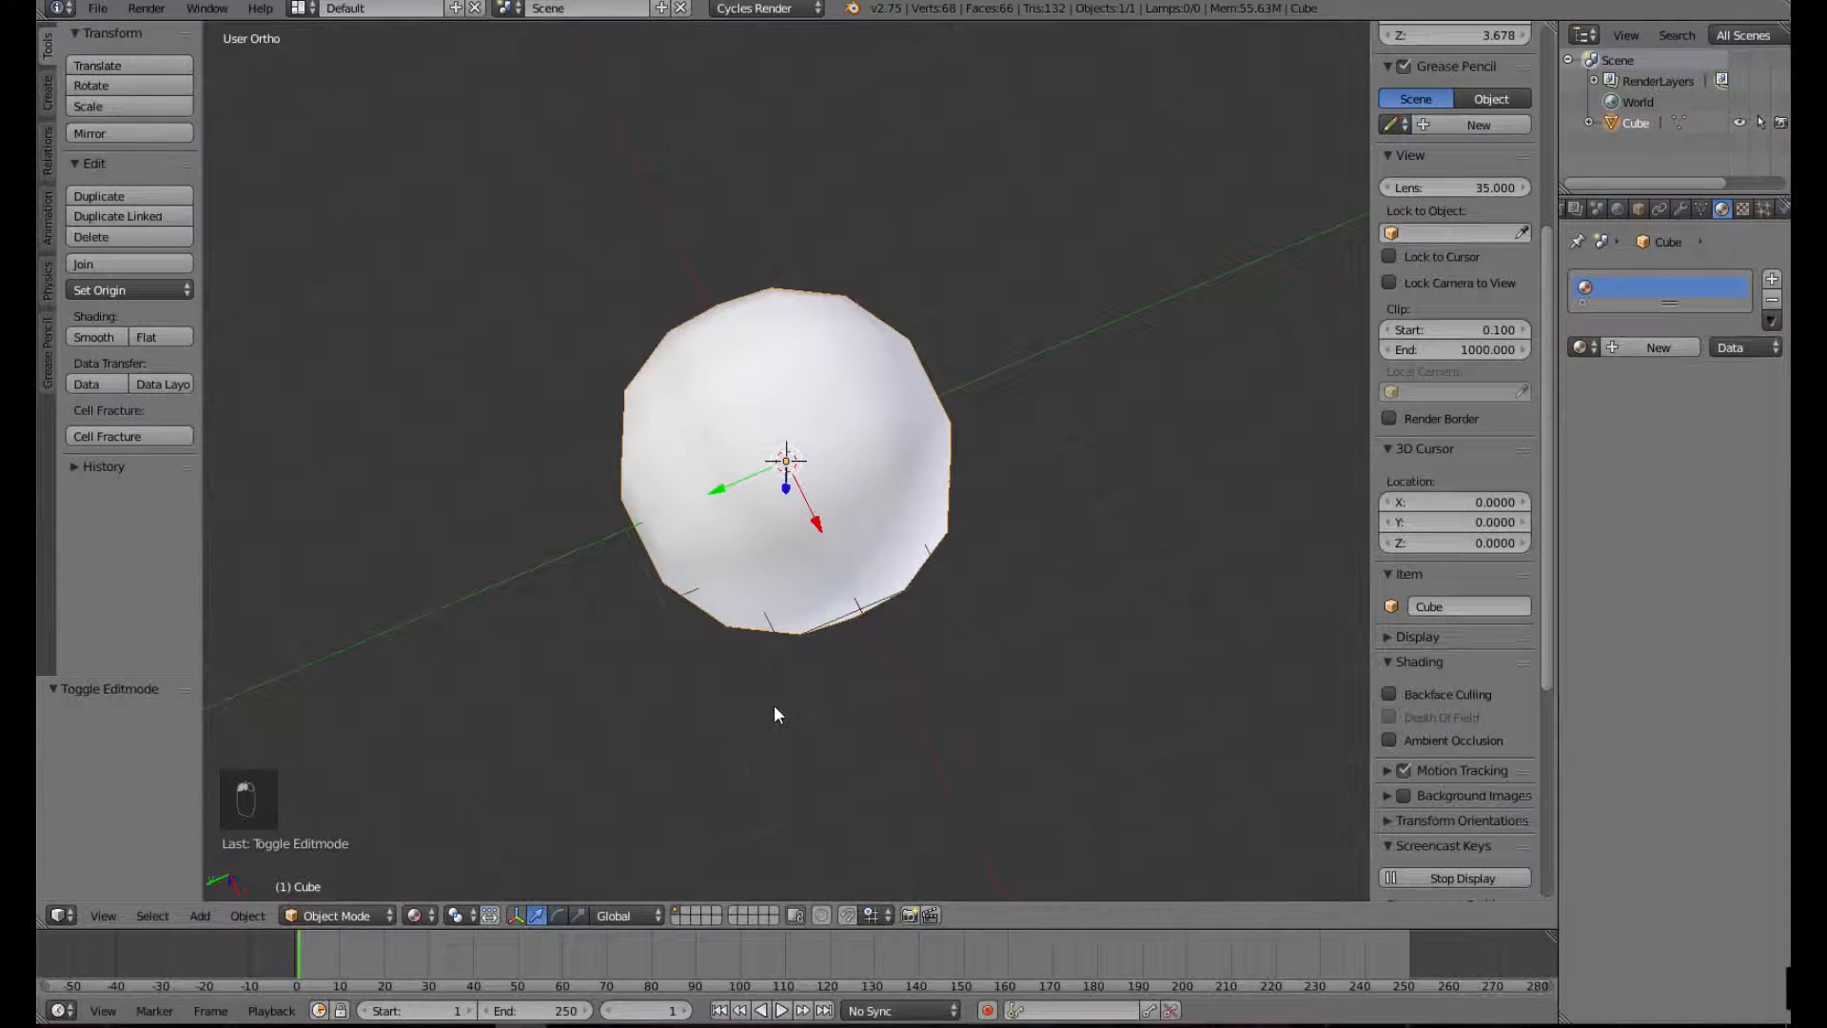
# - Enter Edit Mode with face selection and reset the 3D cursor location to 0 on all axes
pyautogui.press('Tab')
pyautogui.moveTo(999, 681); pyautogui.dragTo(736, 507, button='middle')
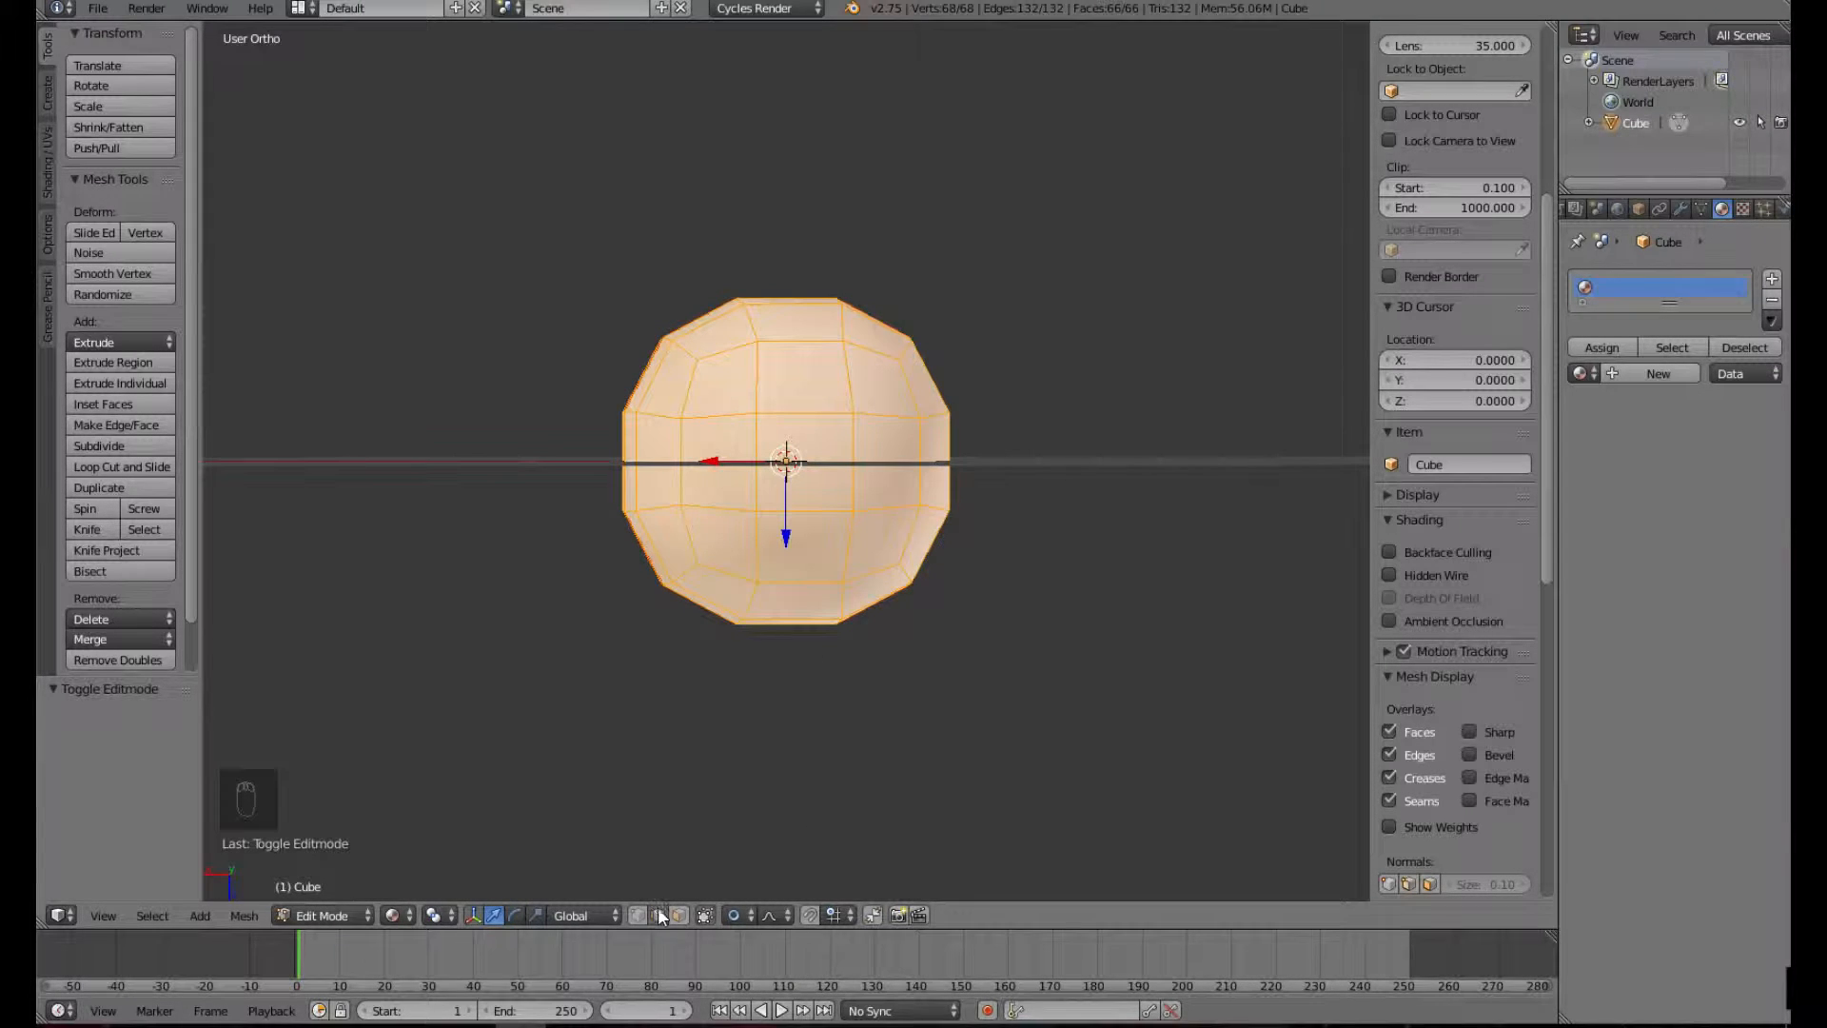
pyautogui.click(828, 471)
pyautogui.scroll(-3, 1464, 774)
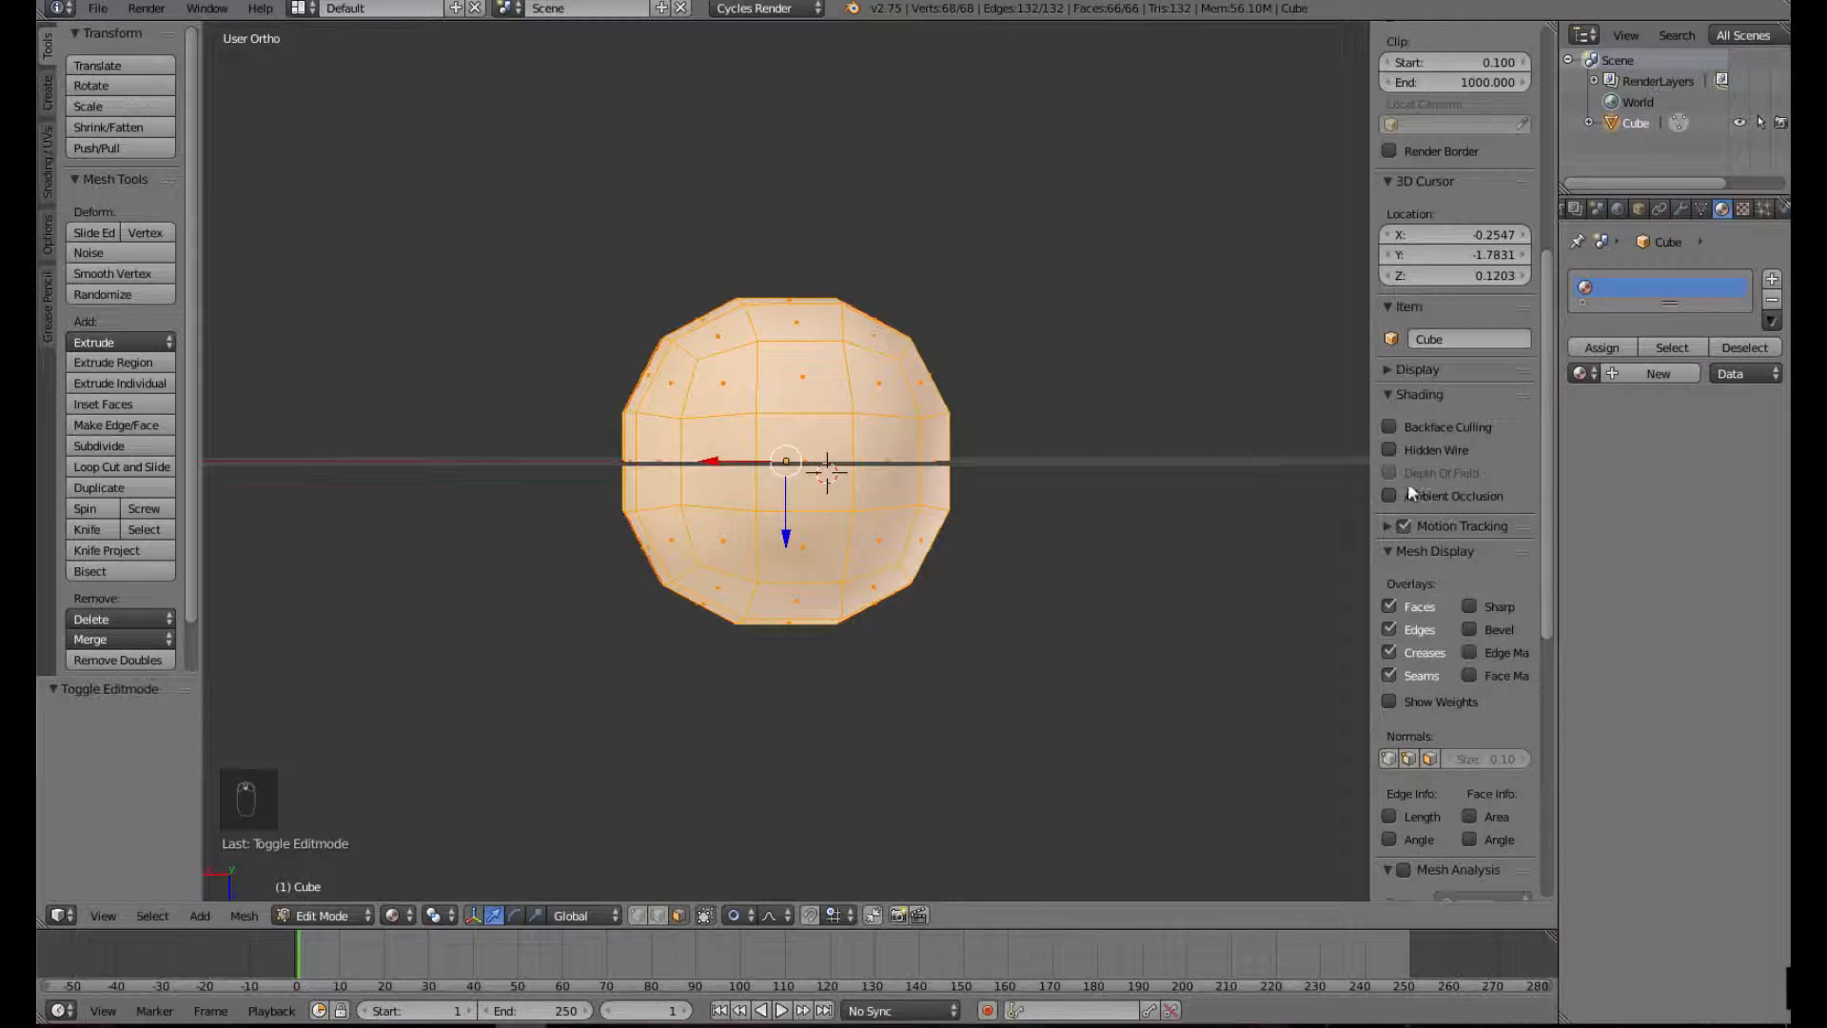
pyautogui.rightClick(1458, 253)
pyautogui.click(1458, 253)
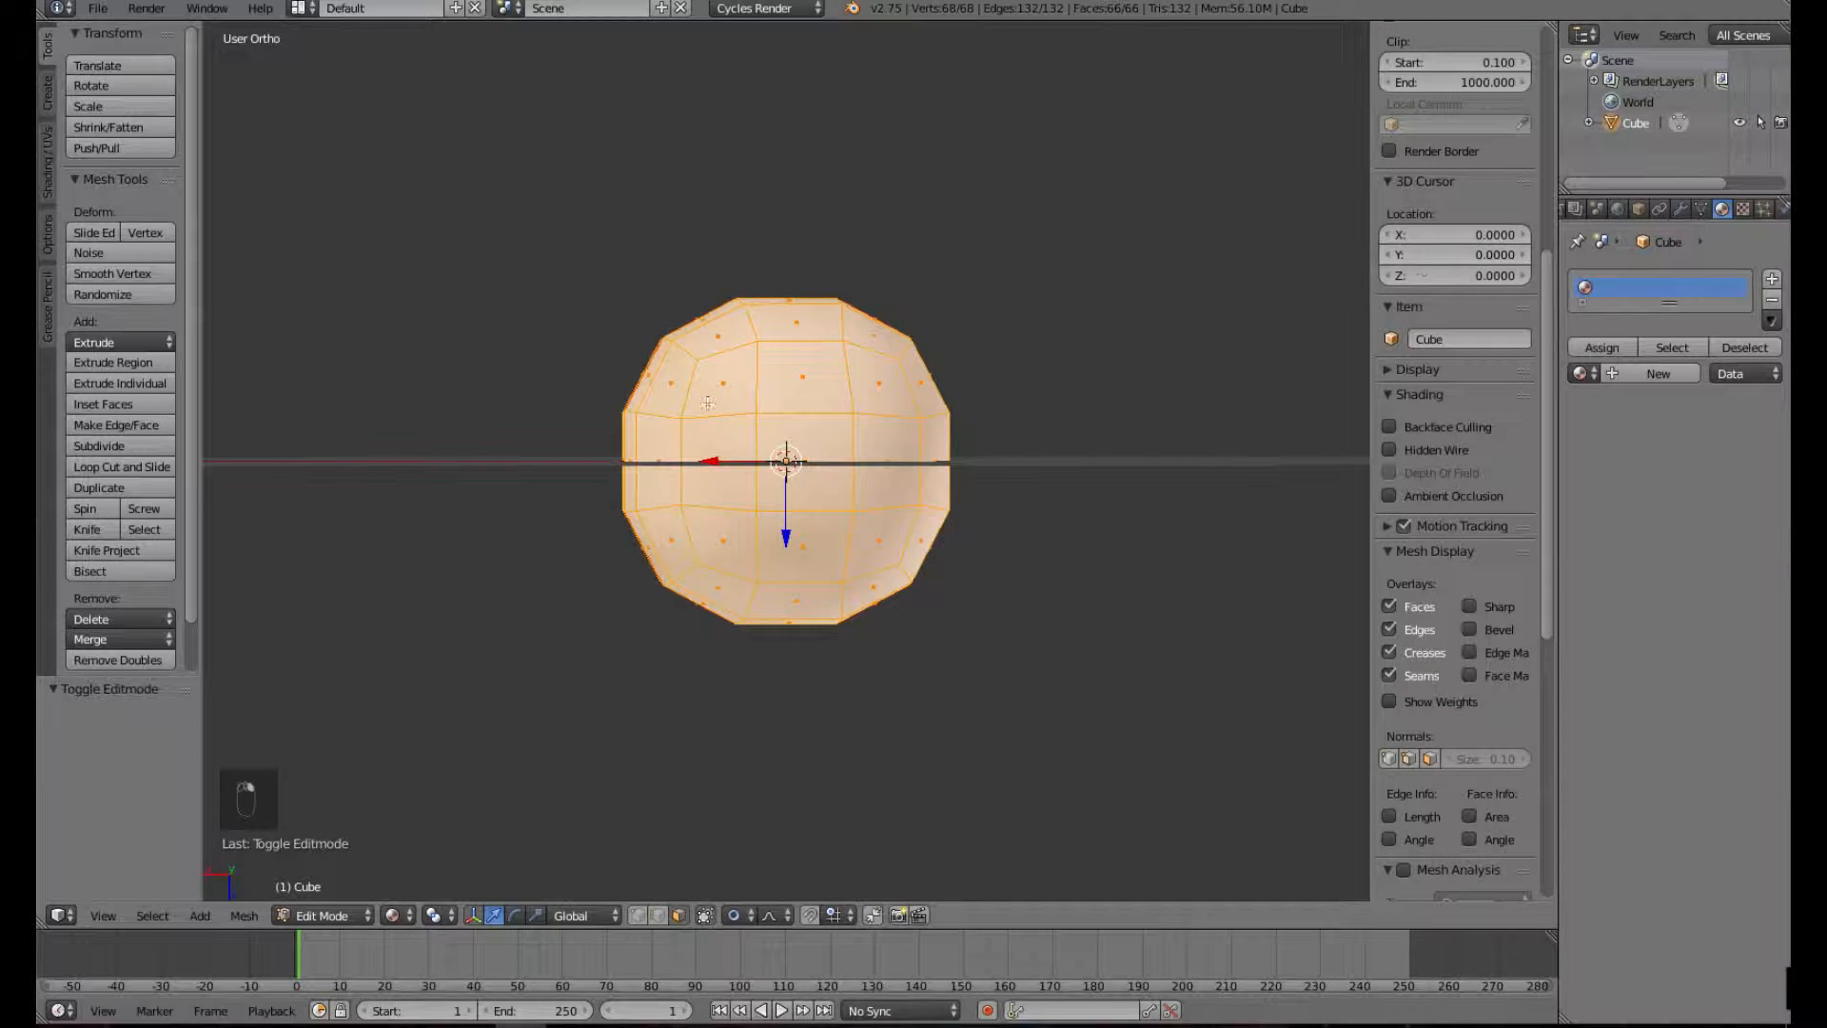
# - Select one face on the middle of the sphere's side and grow the selection once to include the surrounding faces
pyautogui.rightClick(817, 437)
pyautogui.moveTo(980, 682); pyautogui.dragTo(952, 462, button='middle')
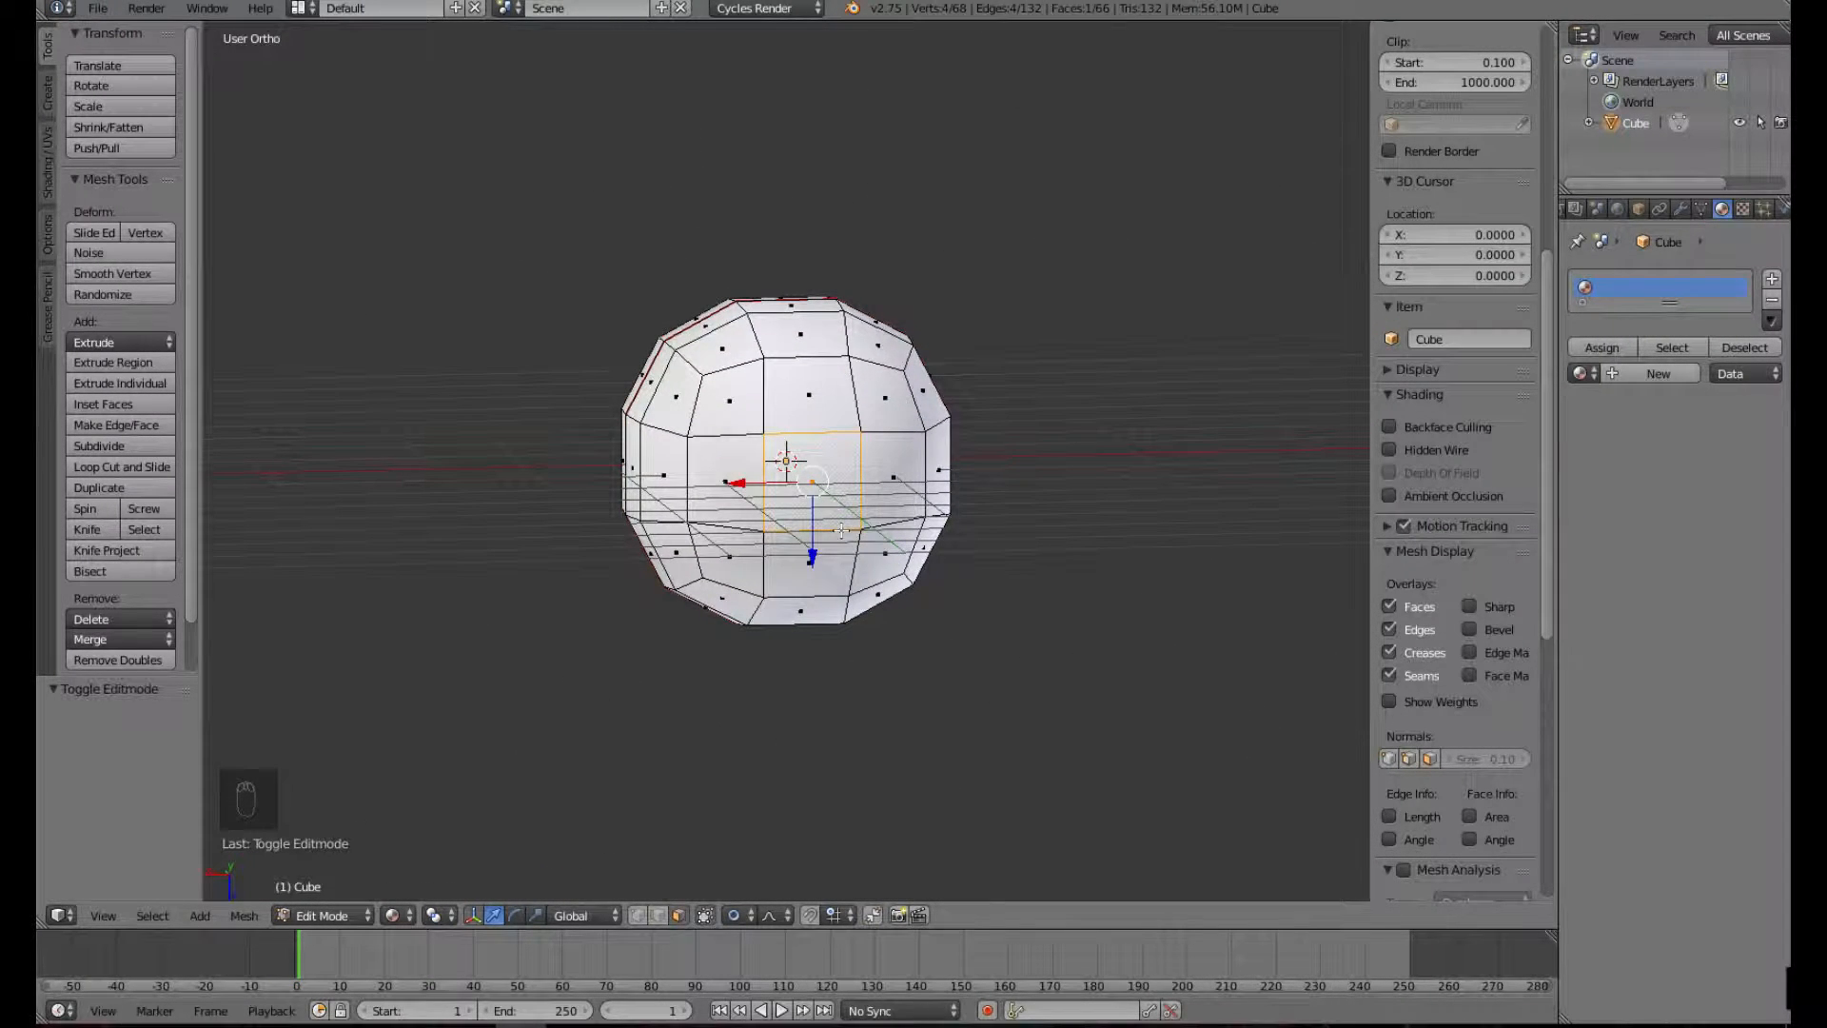
pyautogui.press('ctrl+KP_Add')
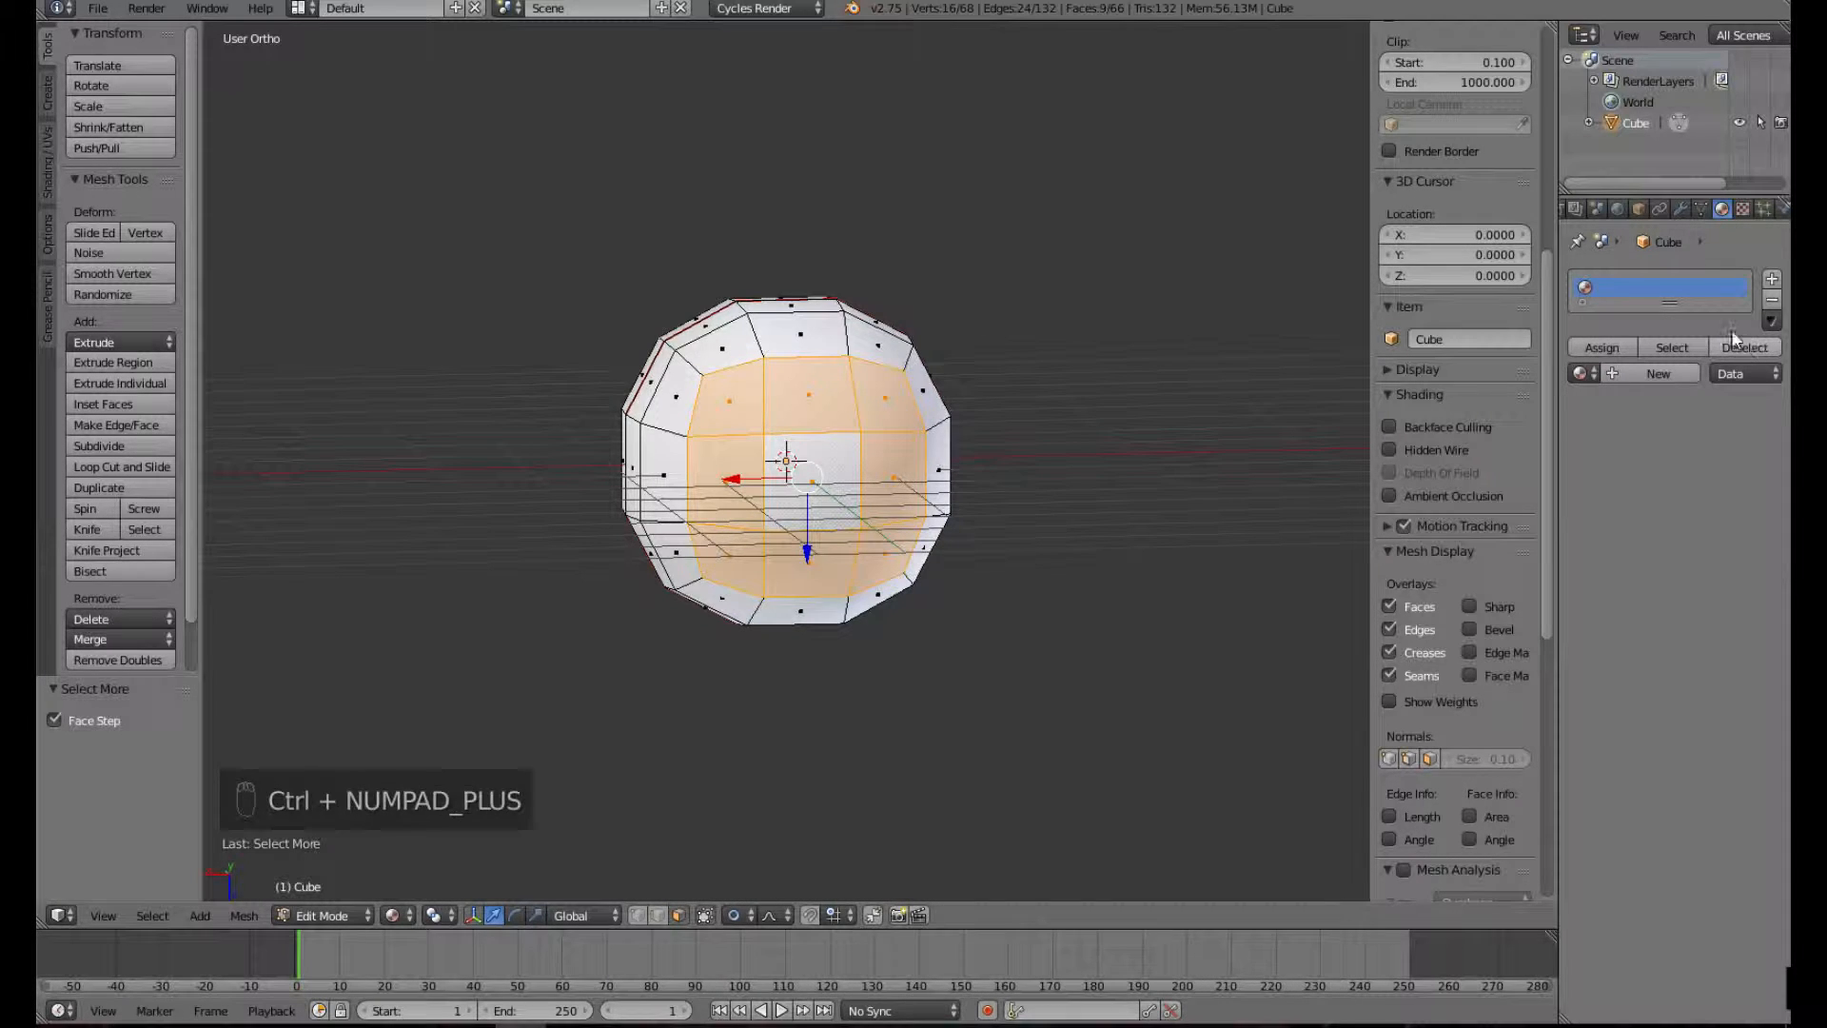
# - Create a new material for the sphere and set its diffuse color to pink
pyautogui.click(1656, 375)
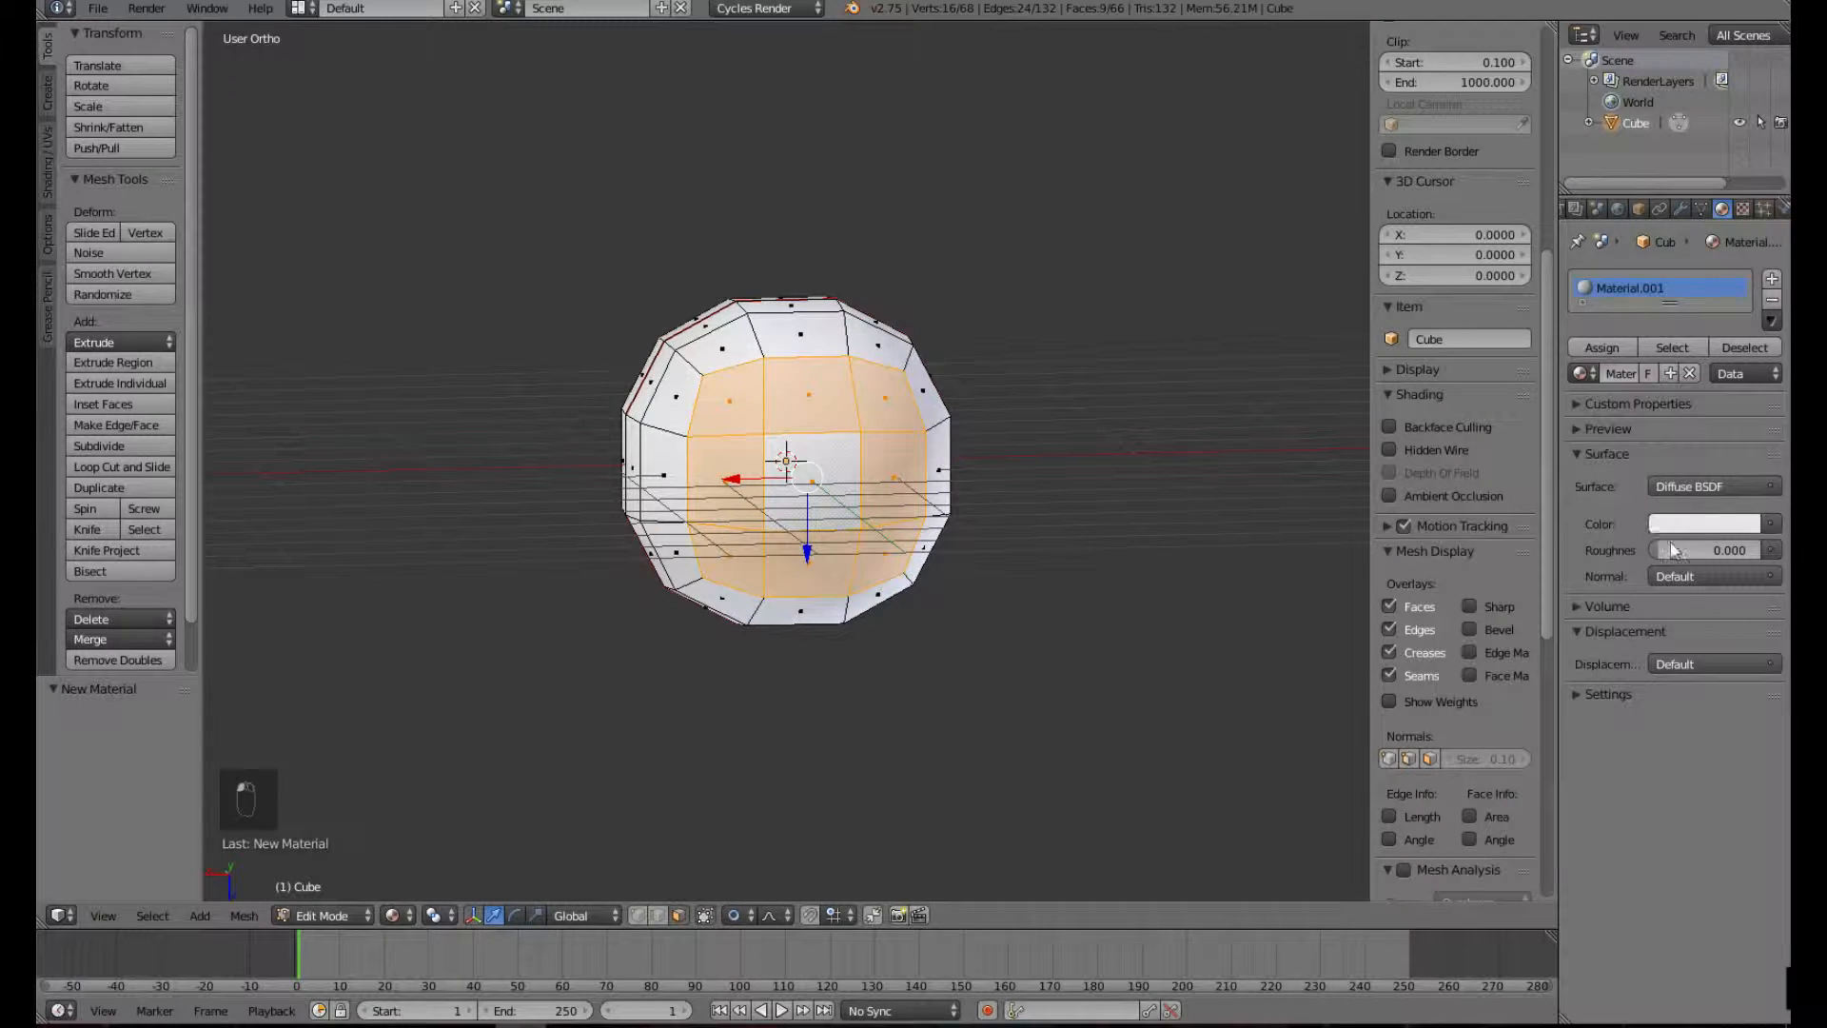
pyautogui.click(1705, 525)
pyautogui.click(1691, 335)
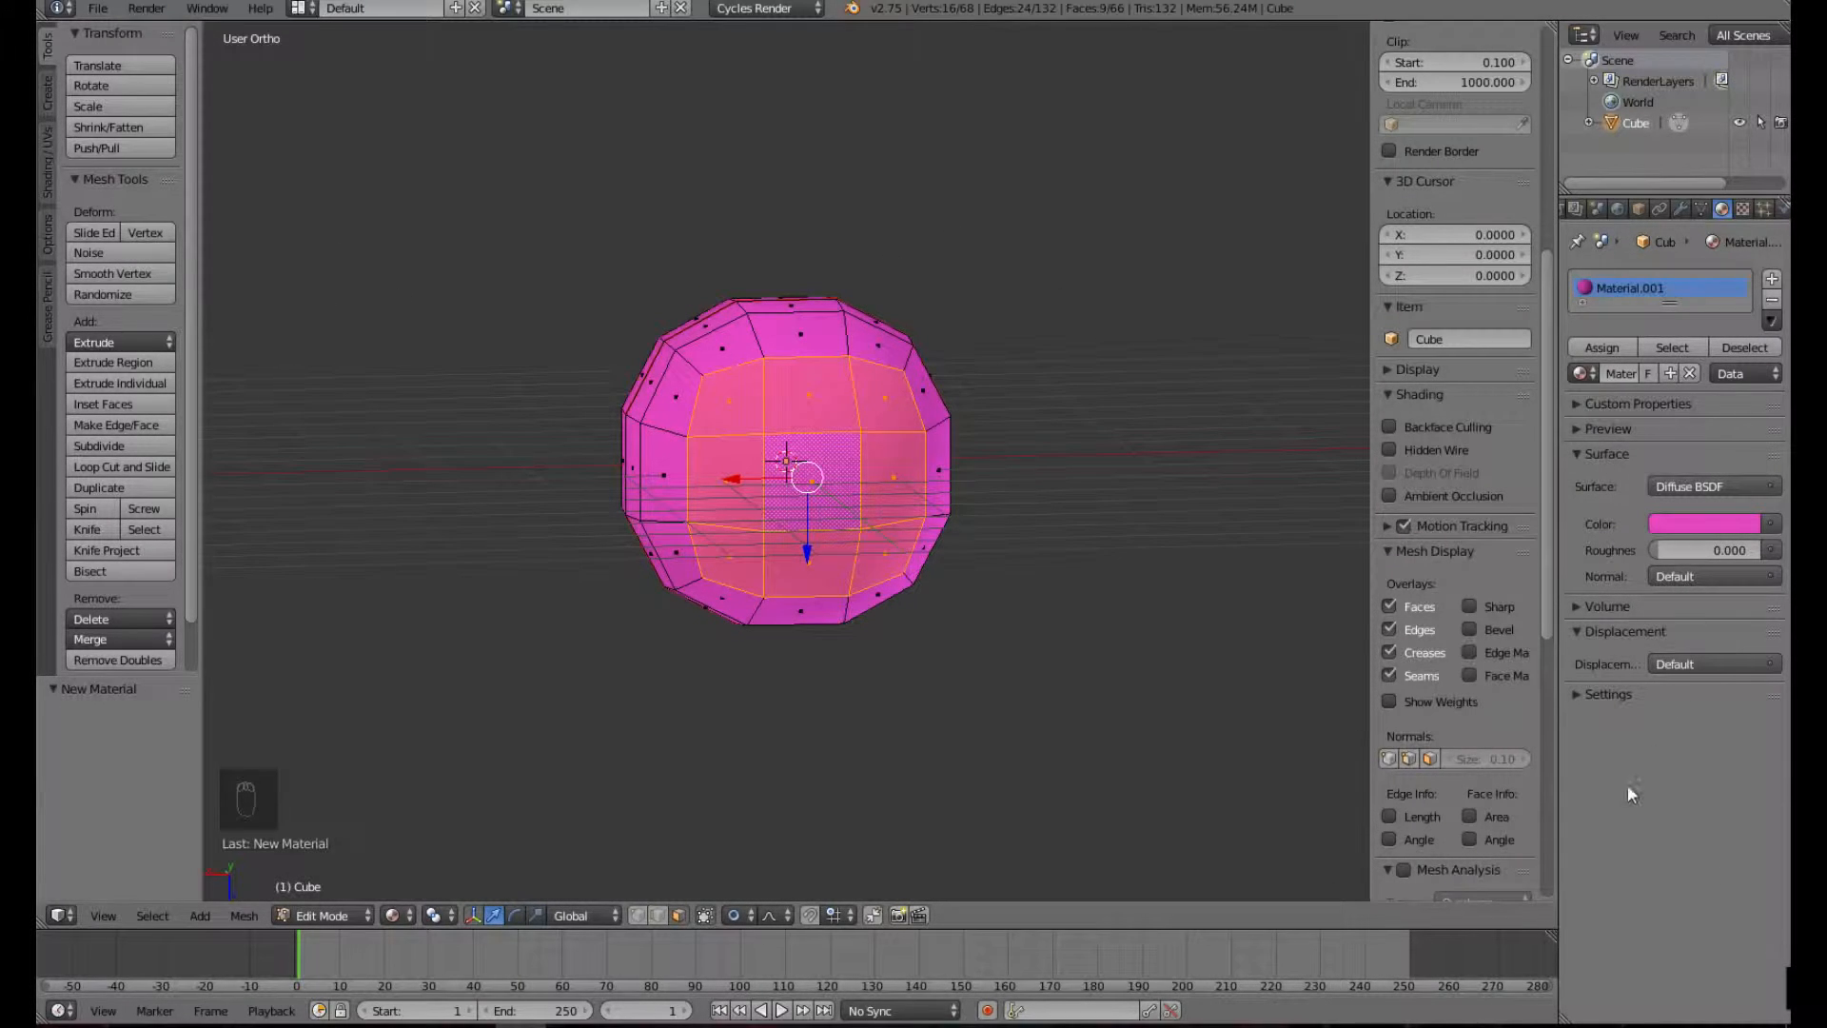
# - Add a second material slot with a new blue diffuse material and assign it to the nine selected faces
pyautogui.click(1772, 279)
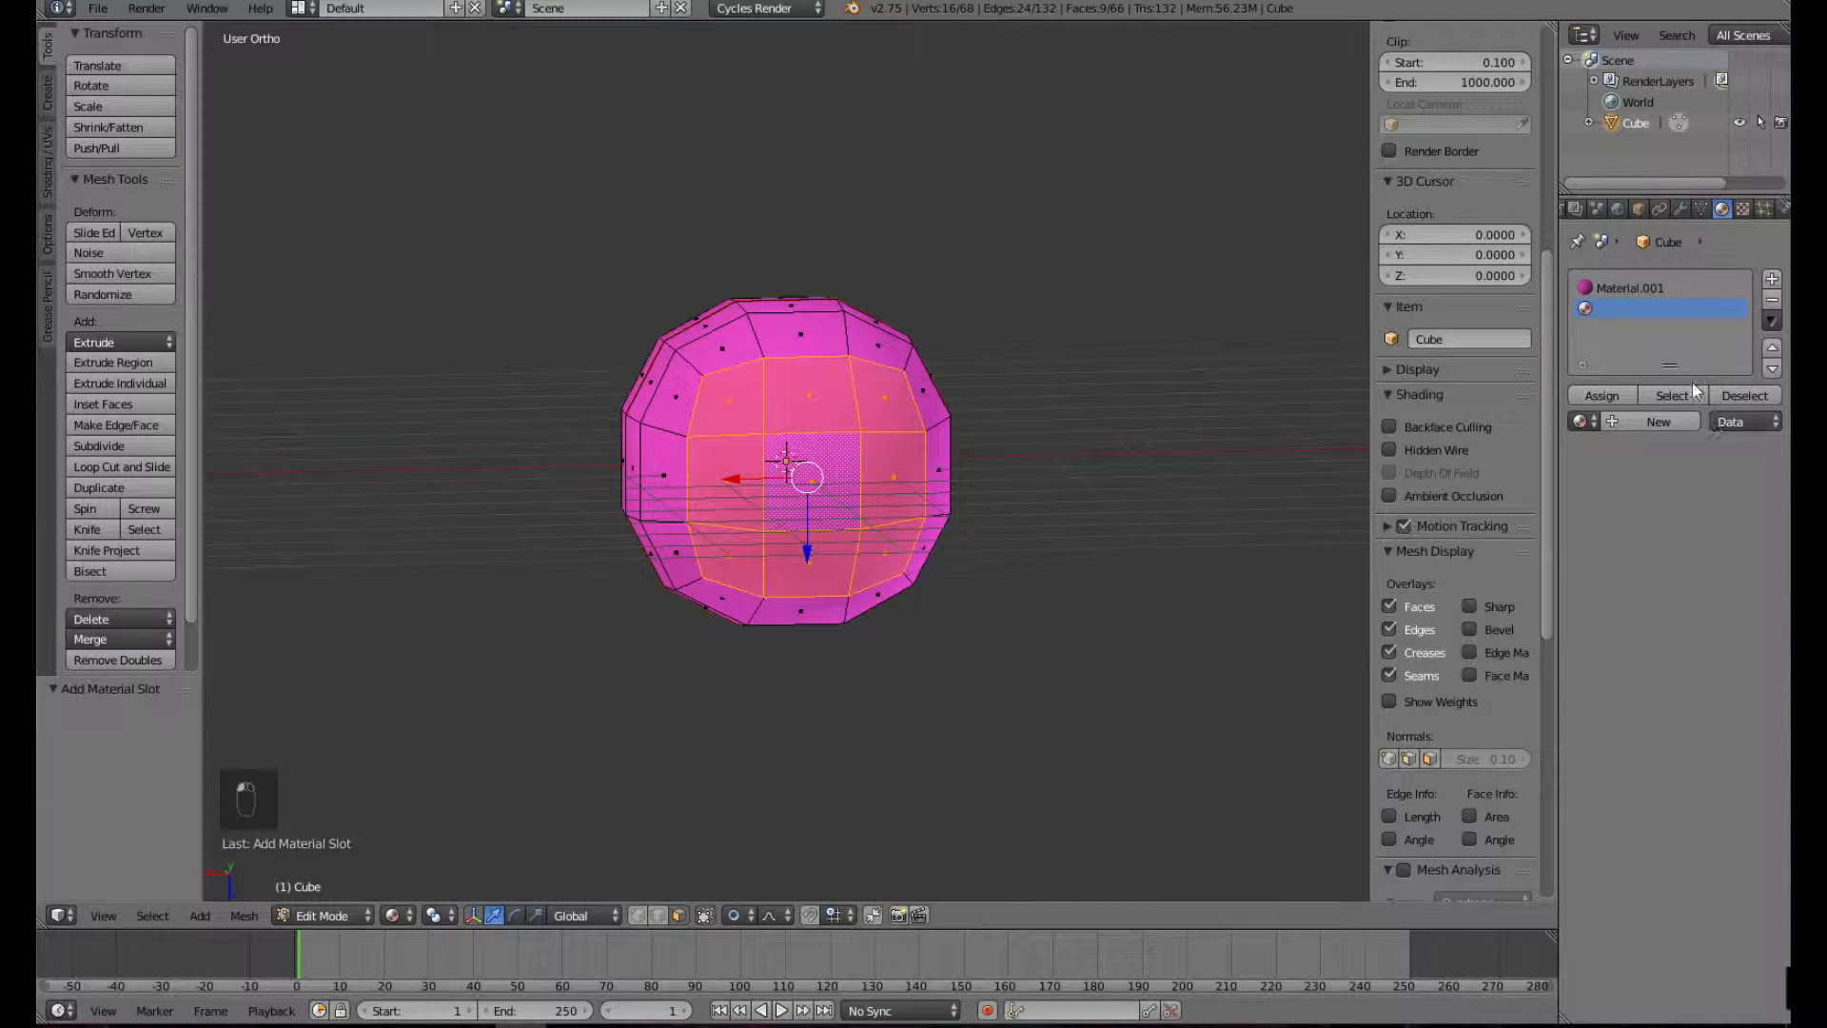
pyautogui.click(1662, 420)
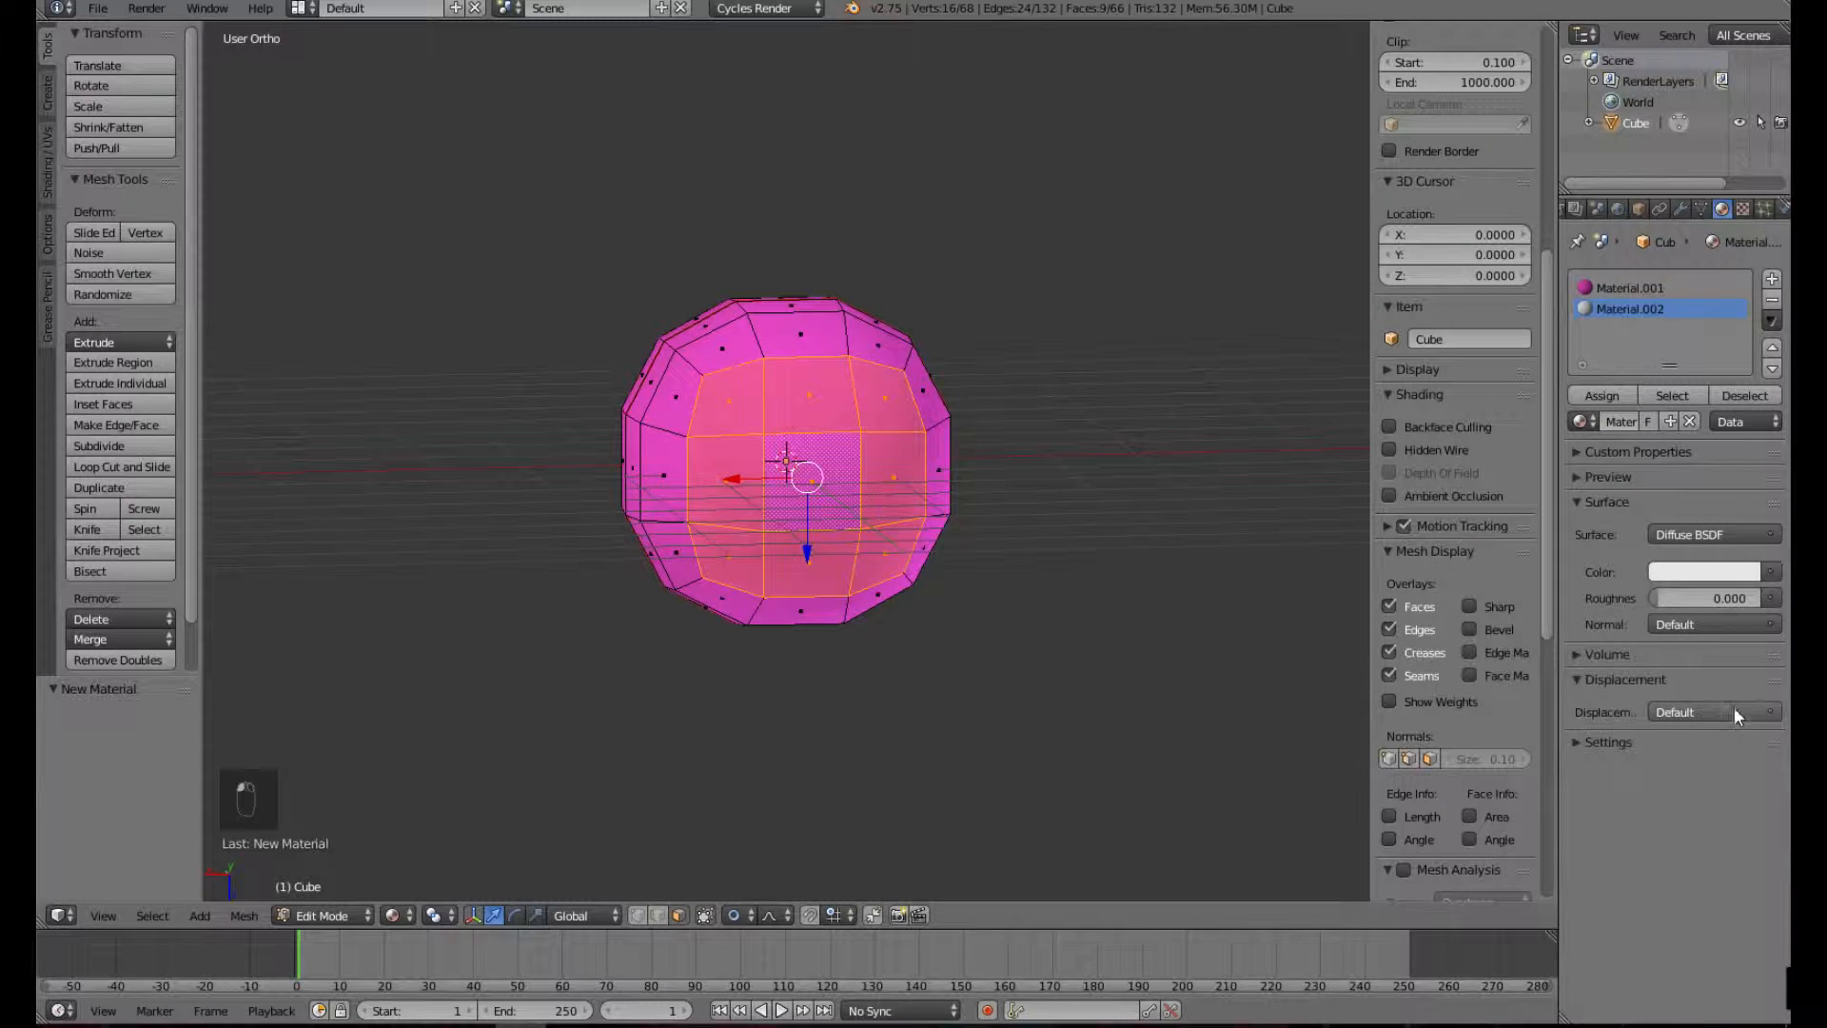
pyautogui.click(1709, 573)
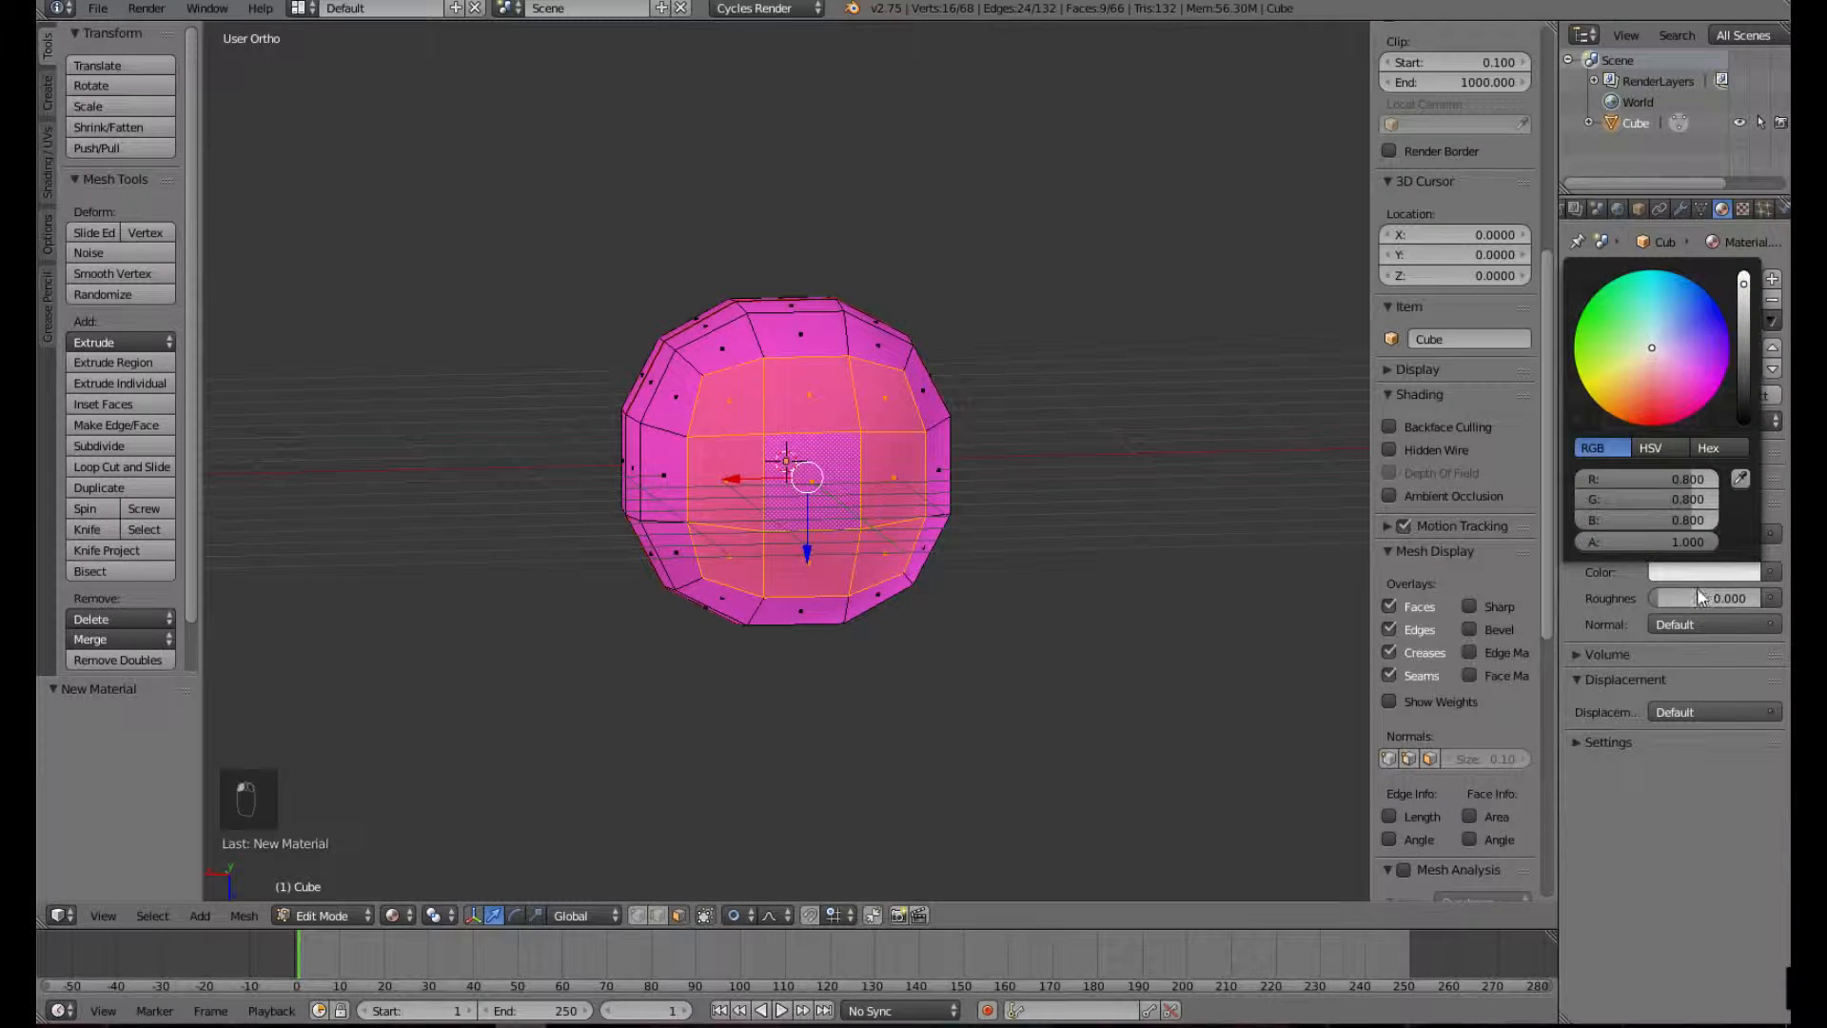
pyautogui.click(1698, 334)
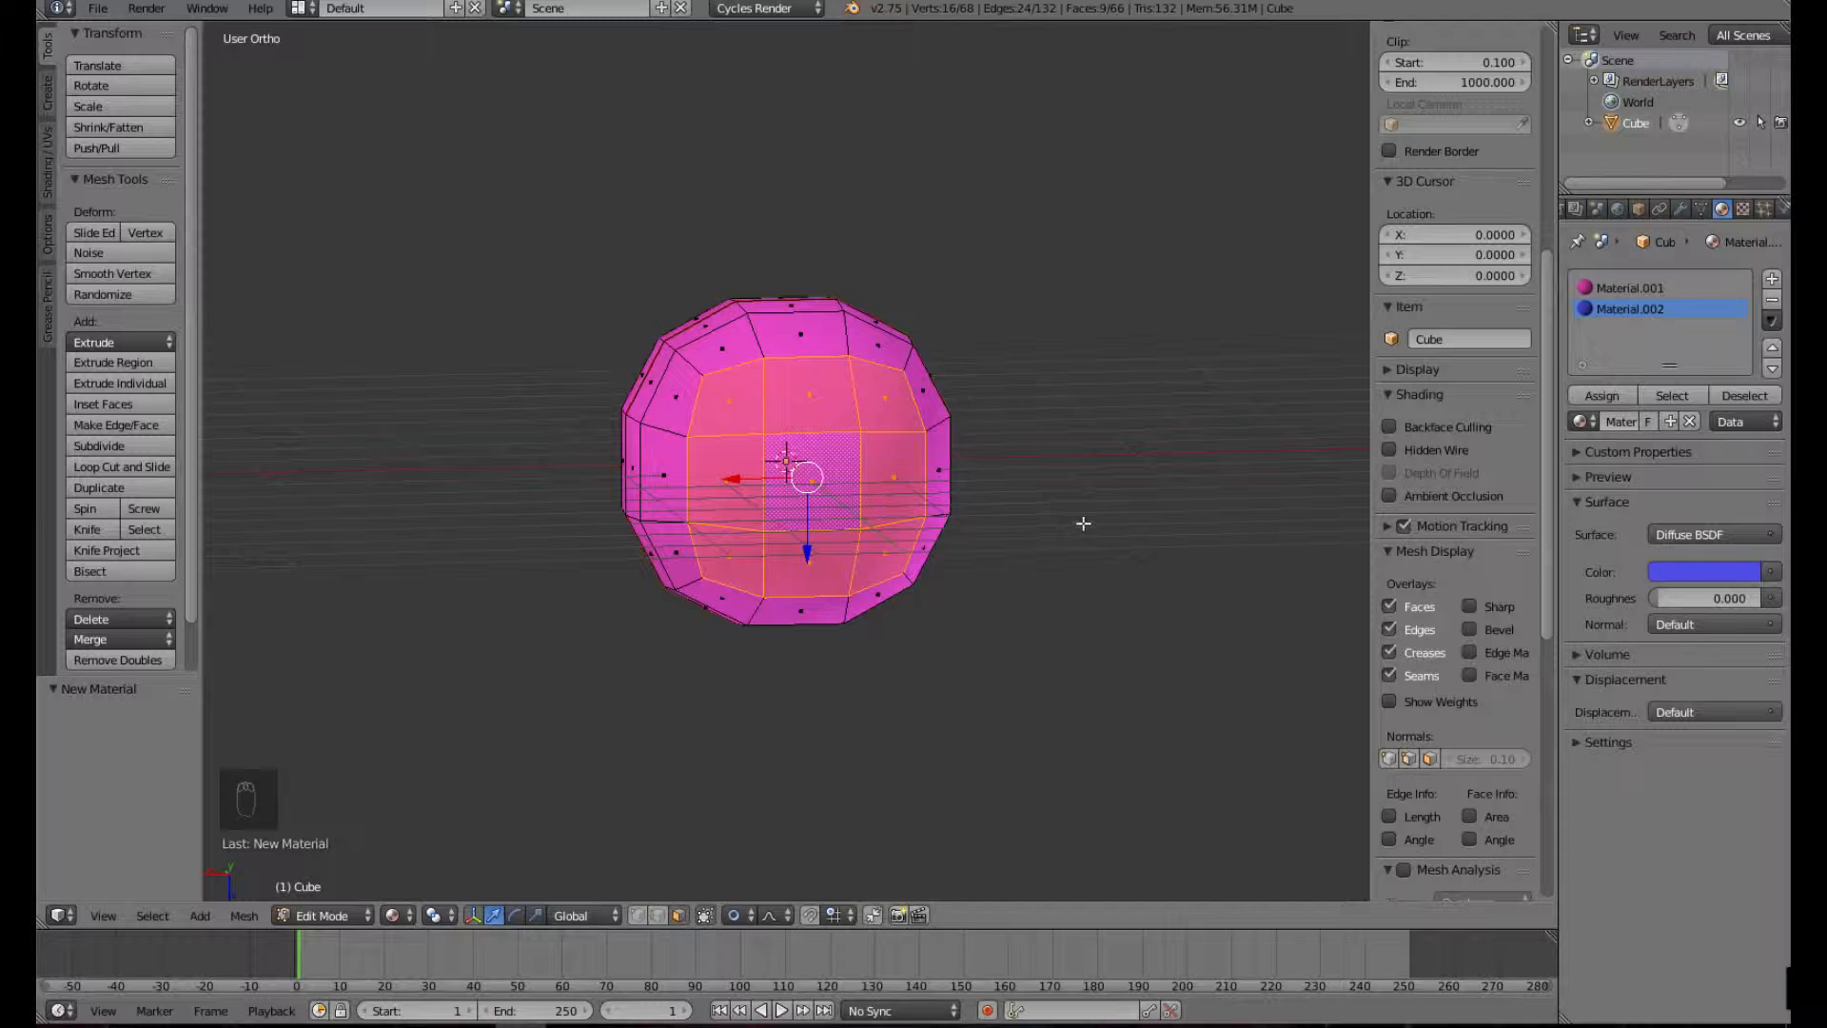
pyautogui.moveTo(773, 600); pyautogui.dragTo(680, 599, button='middle')
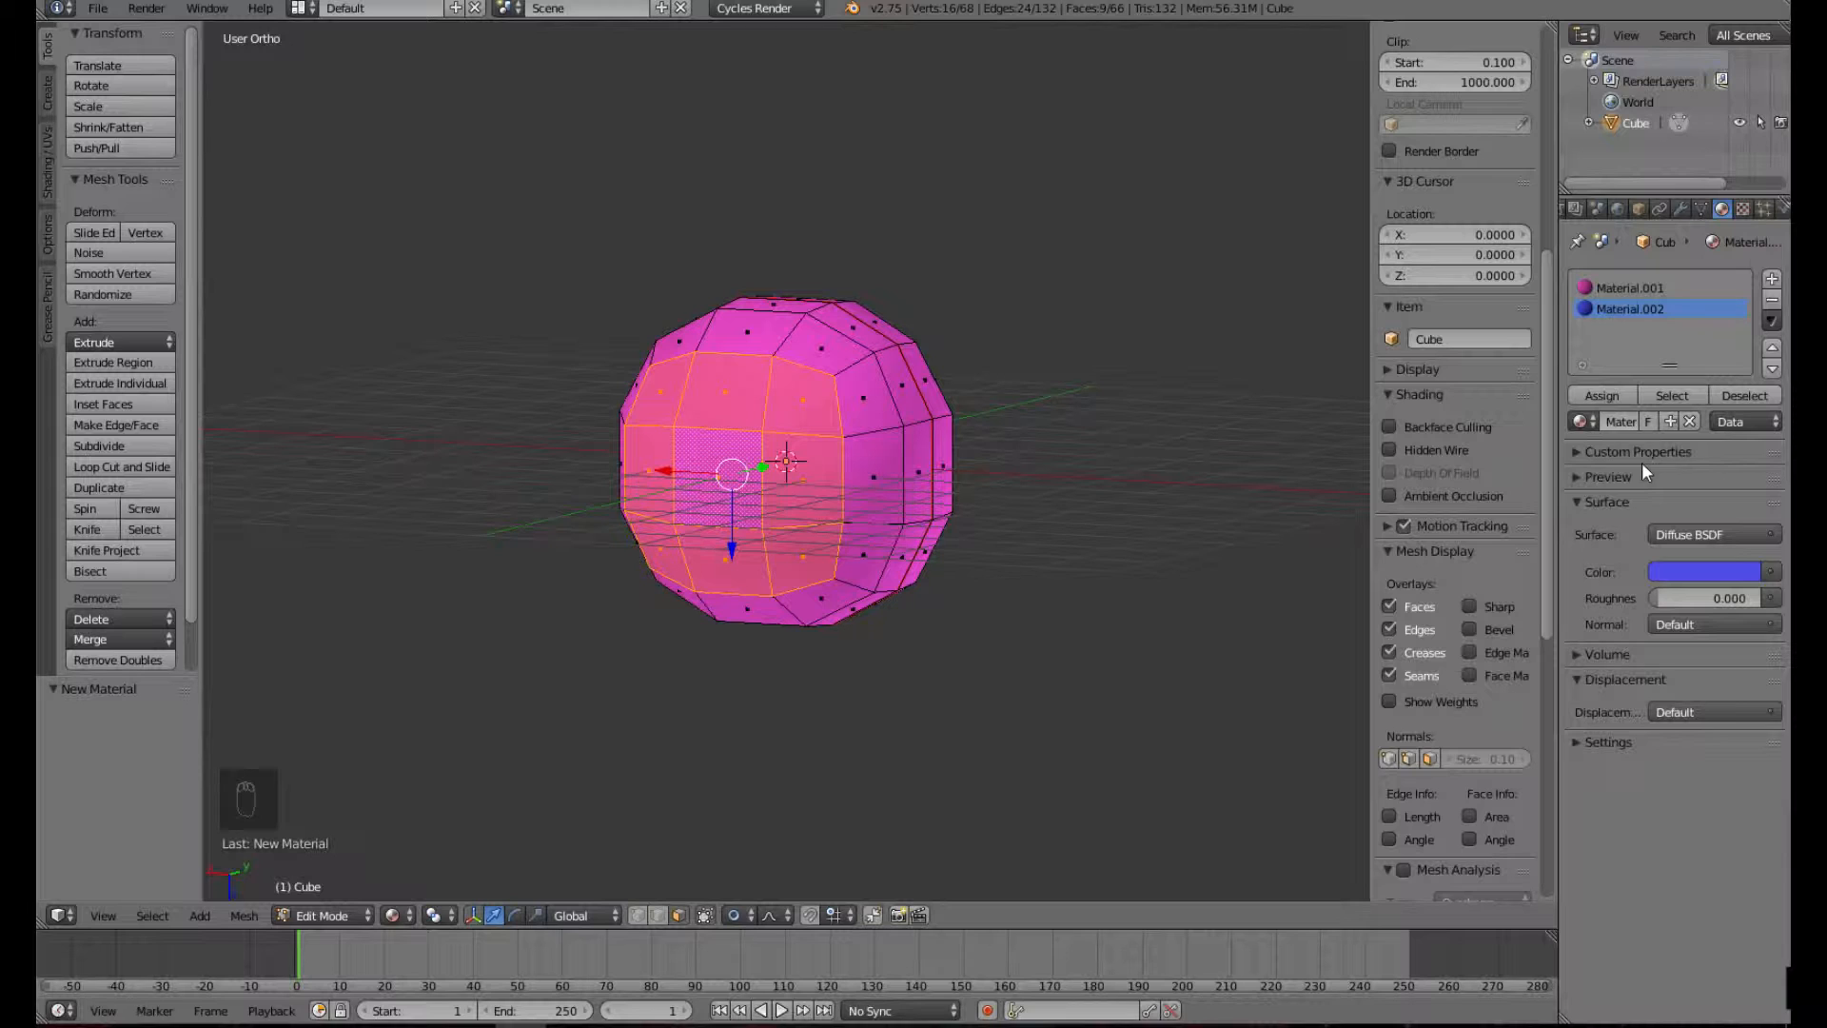
pyautogui.click(1602, 395)
pyautogui.moveTo(1179, 443); pyautogui.dragTo(1228, 469, button='middle')
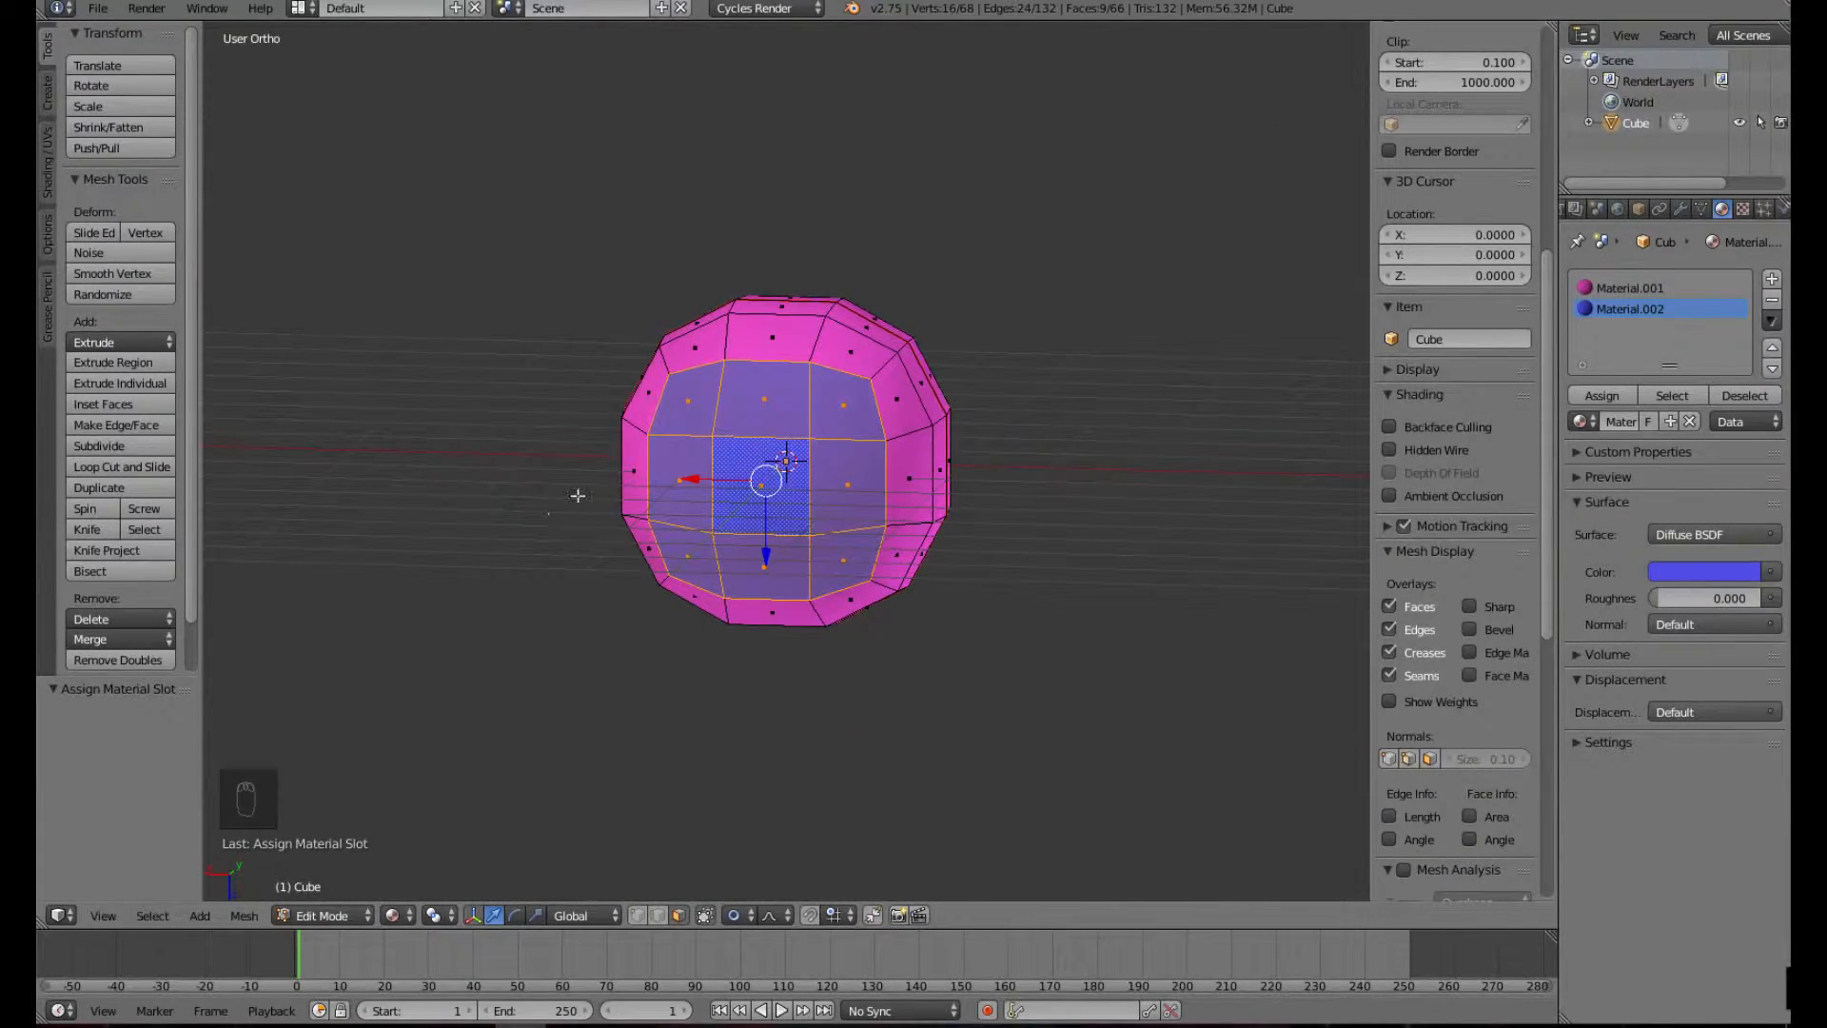
# - Select only the middle face of the blue patch and add a third material slot with a new black diffuse material
pyautogui.rightClick(779, 468)
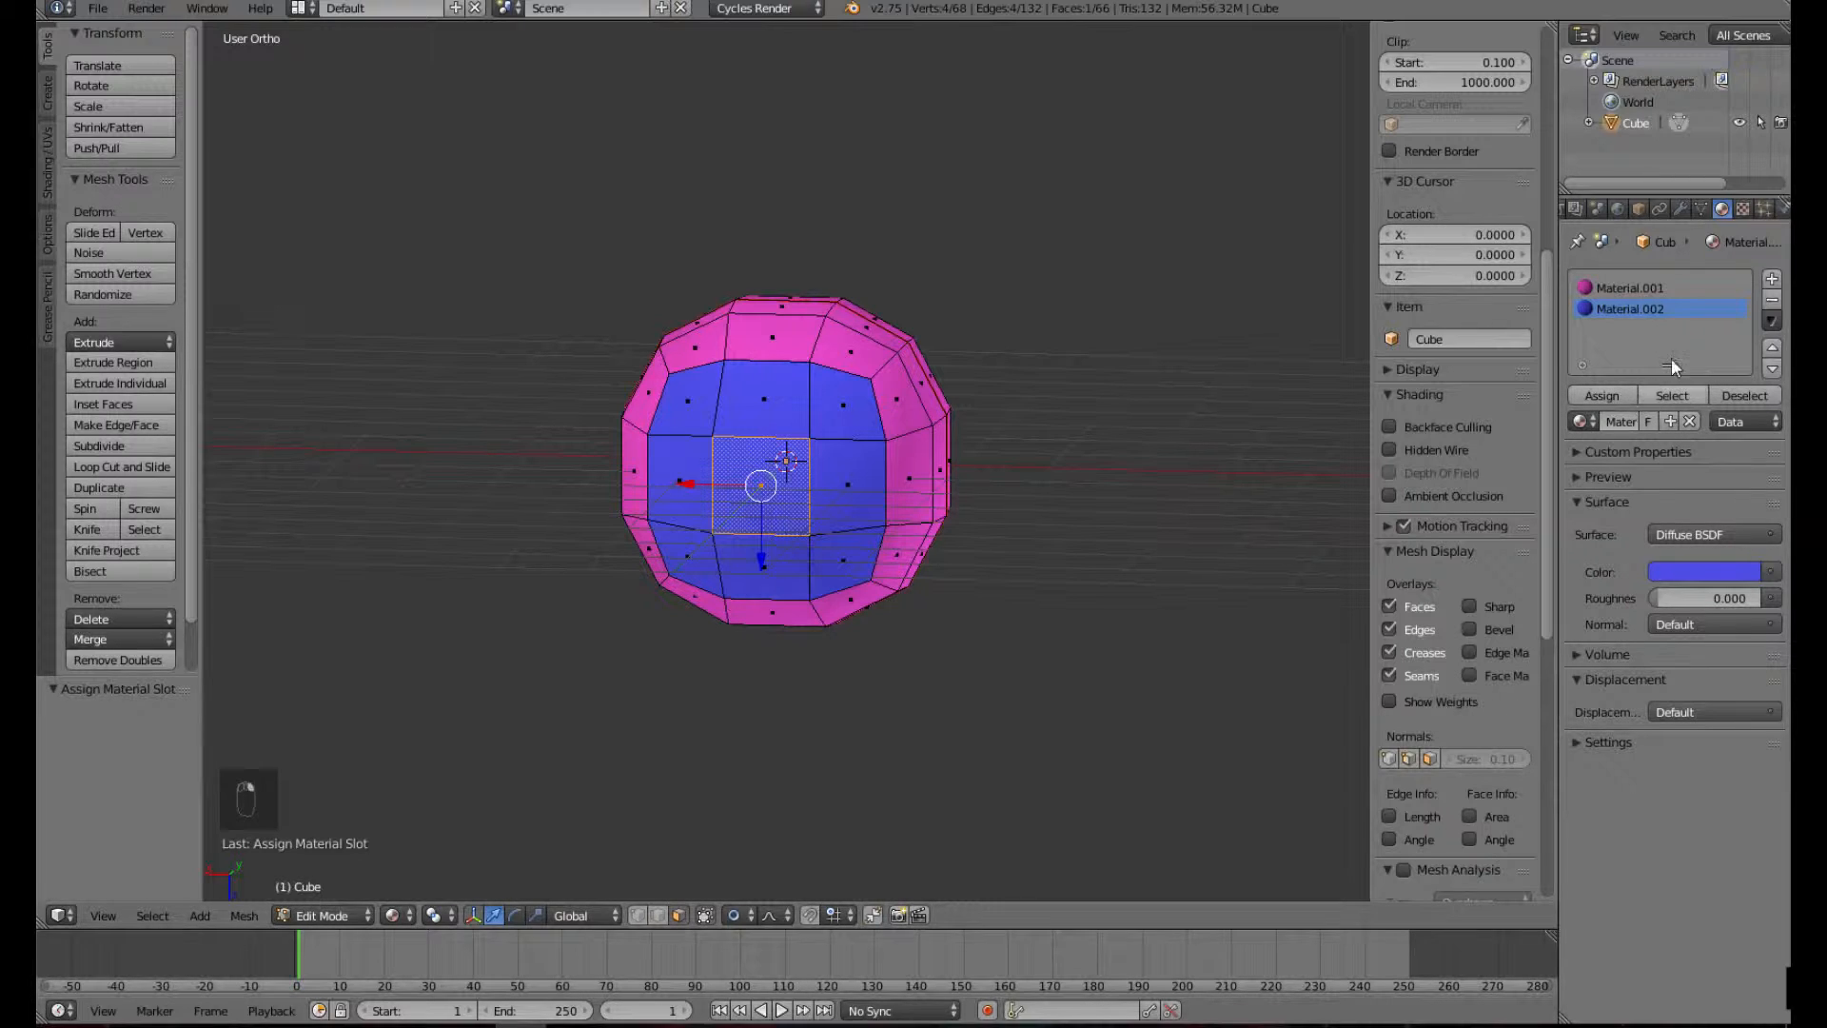
pyautogui.click(1772, 279)
pyautogui.click(1618, 422)
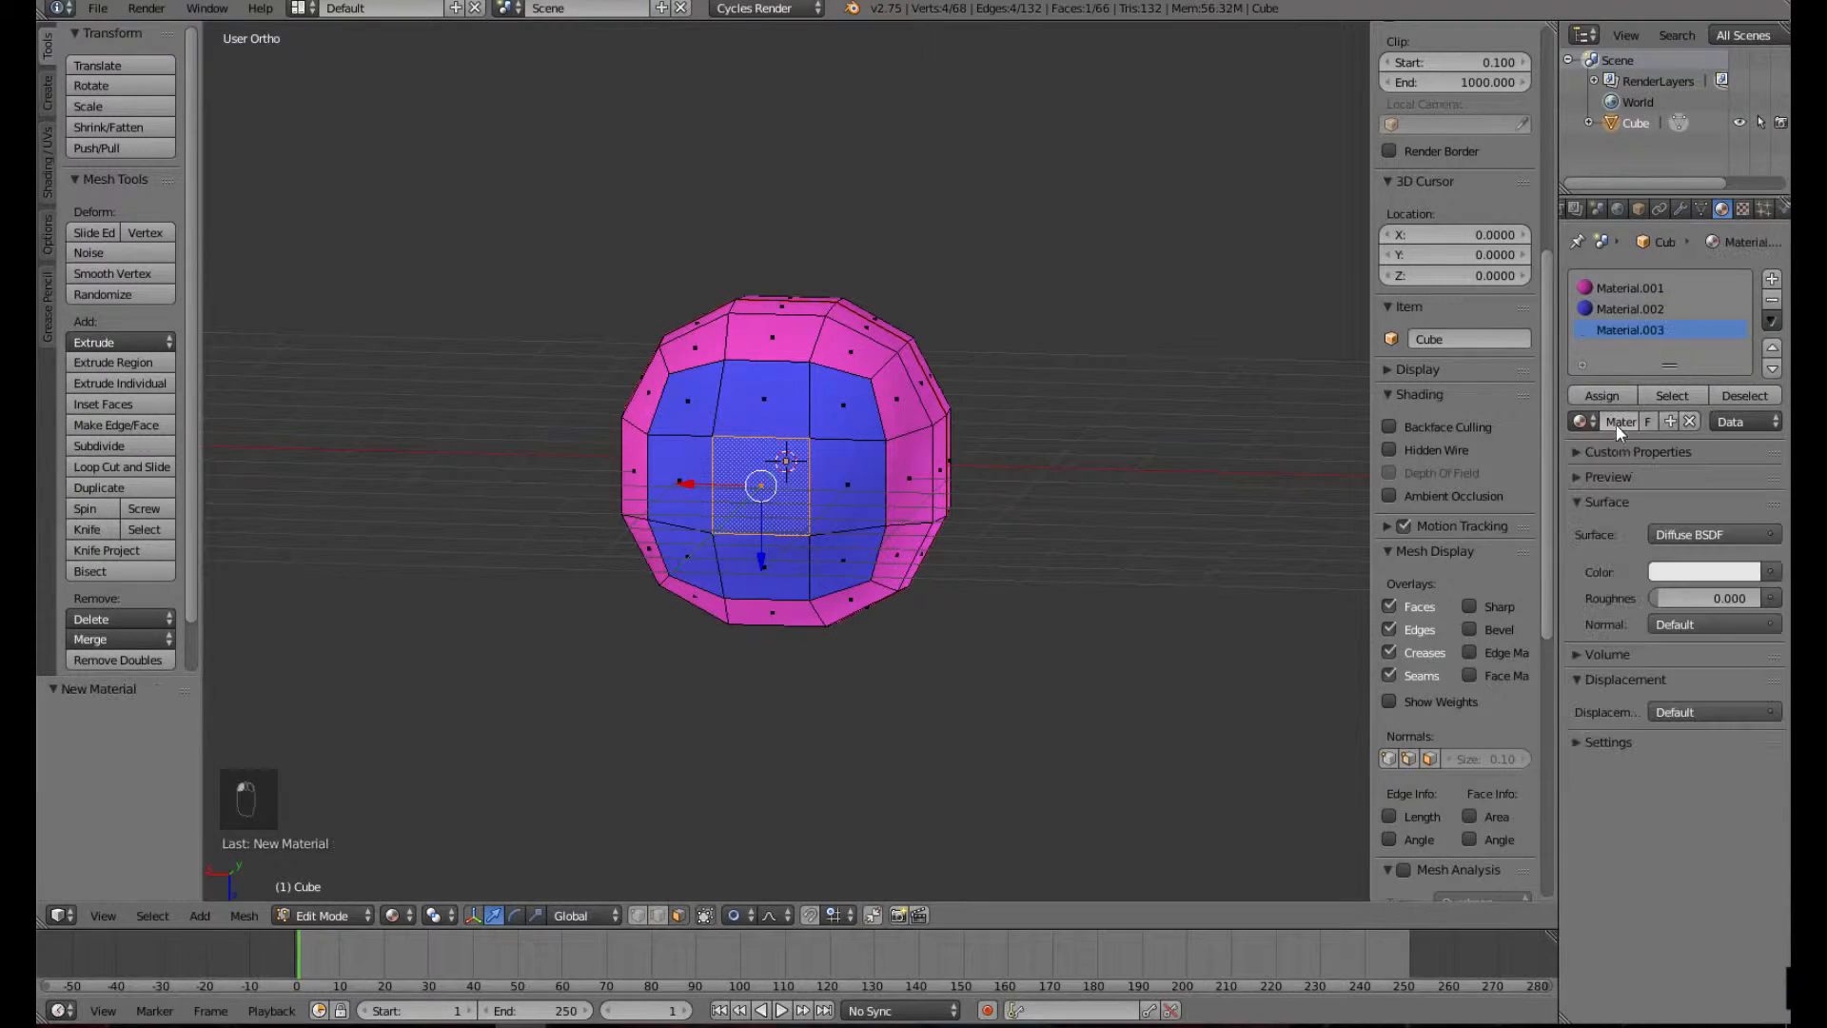
pyautogui.click(1693, 572)
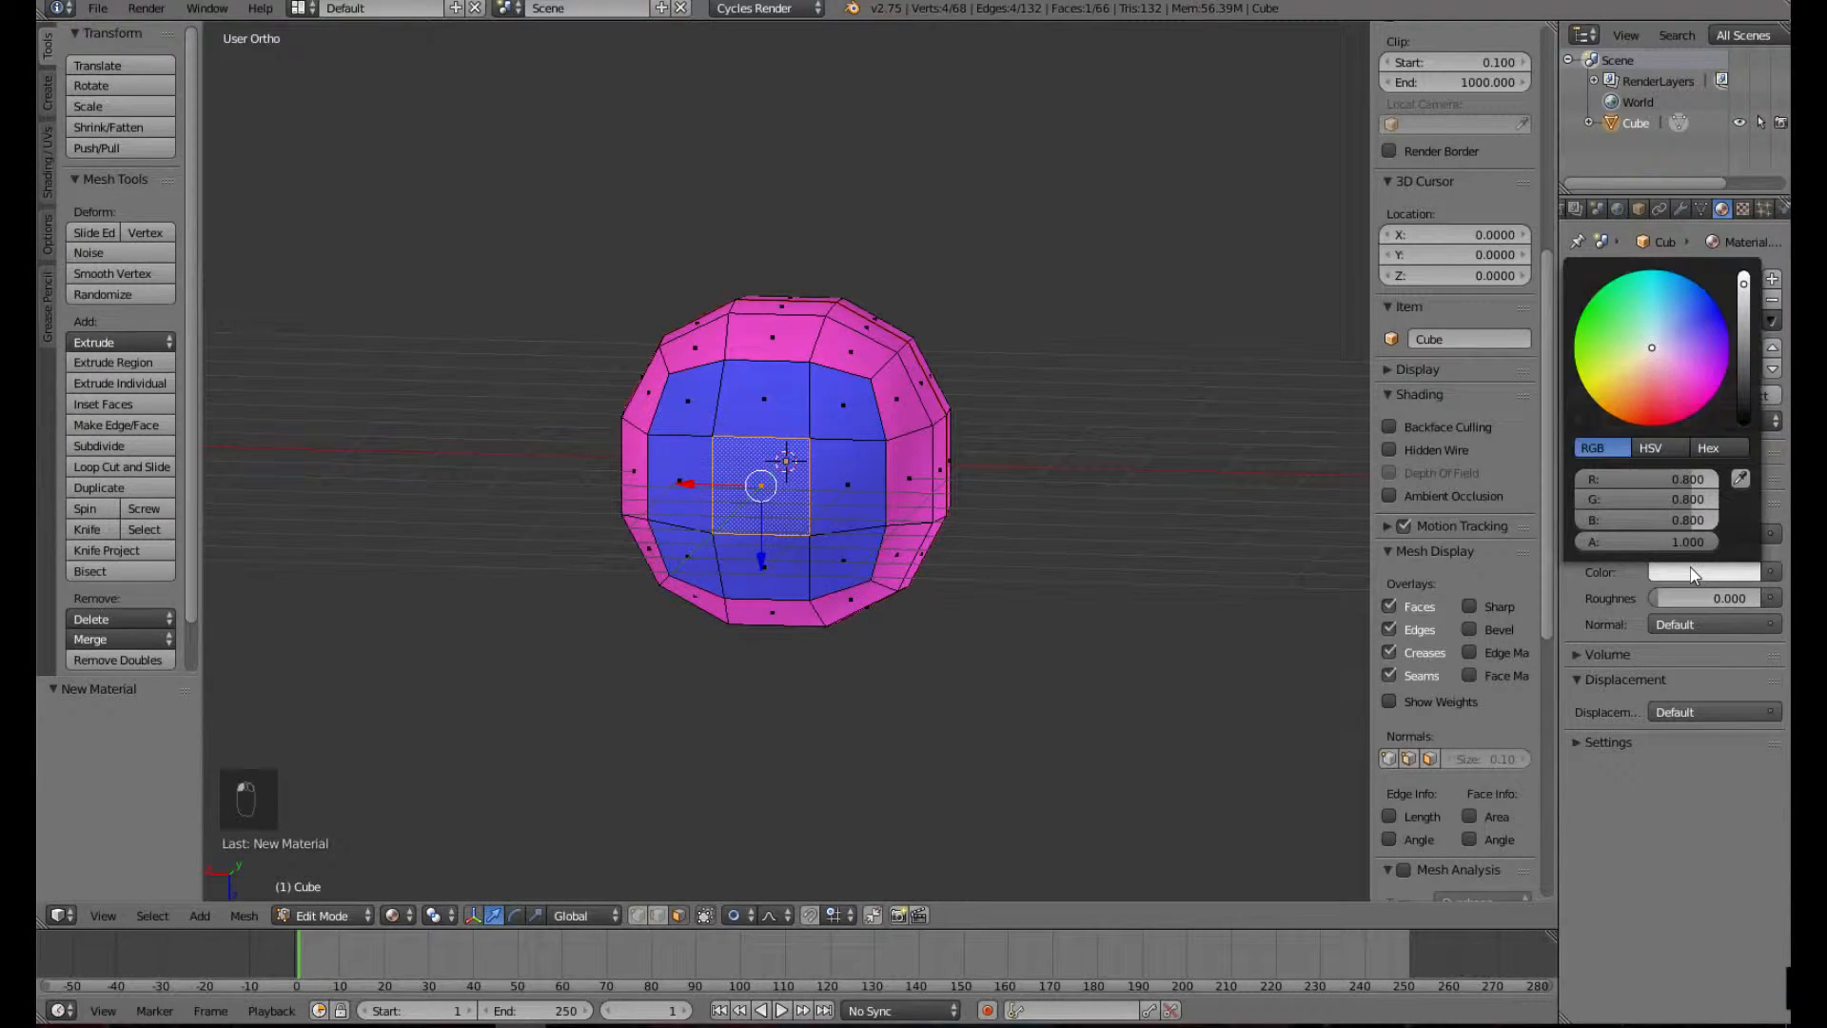
pyautogui.click(1744, 404)
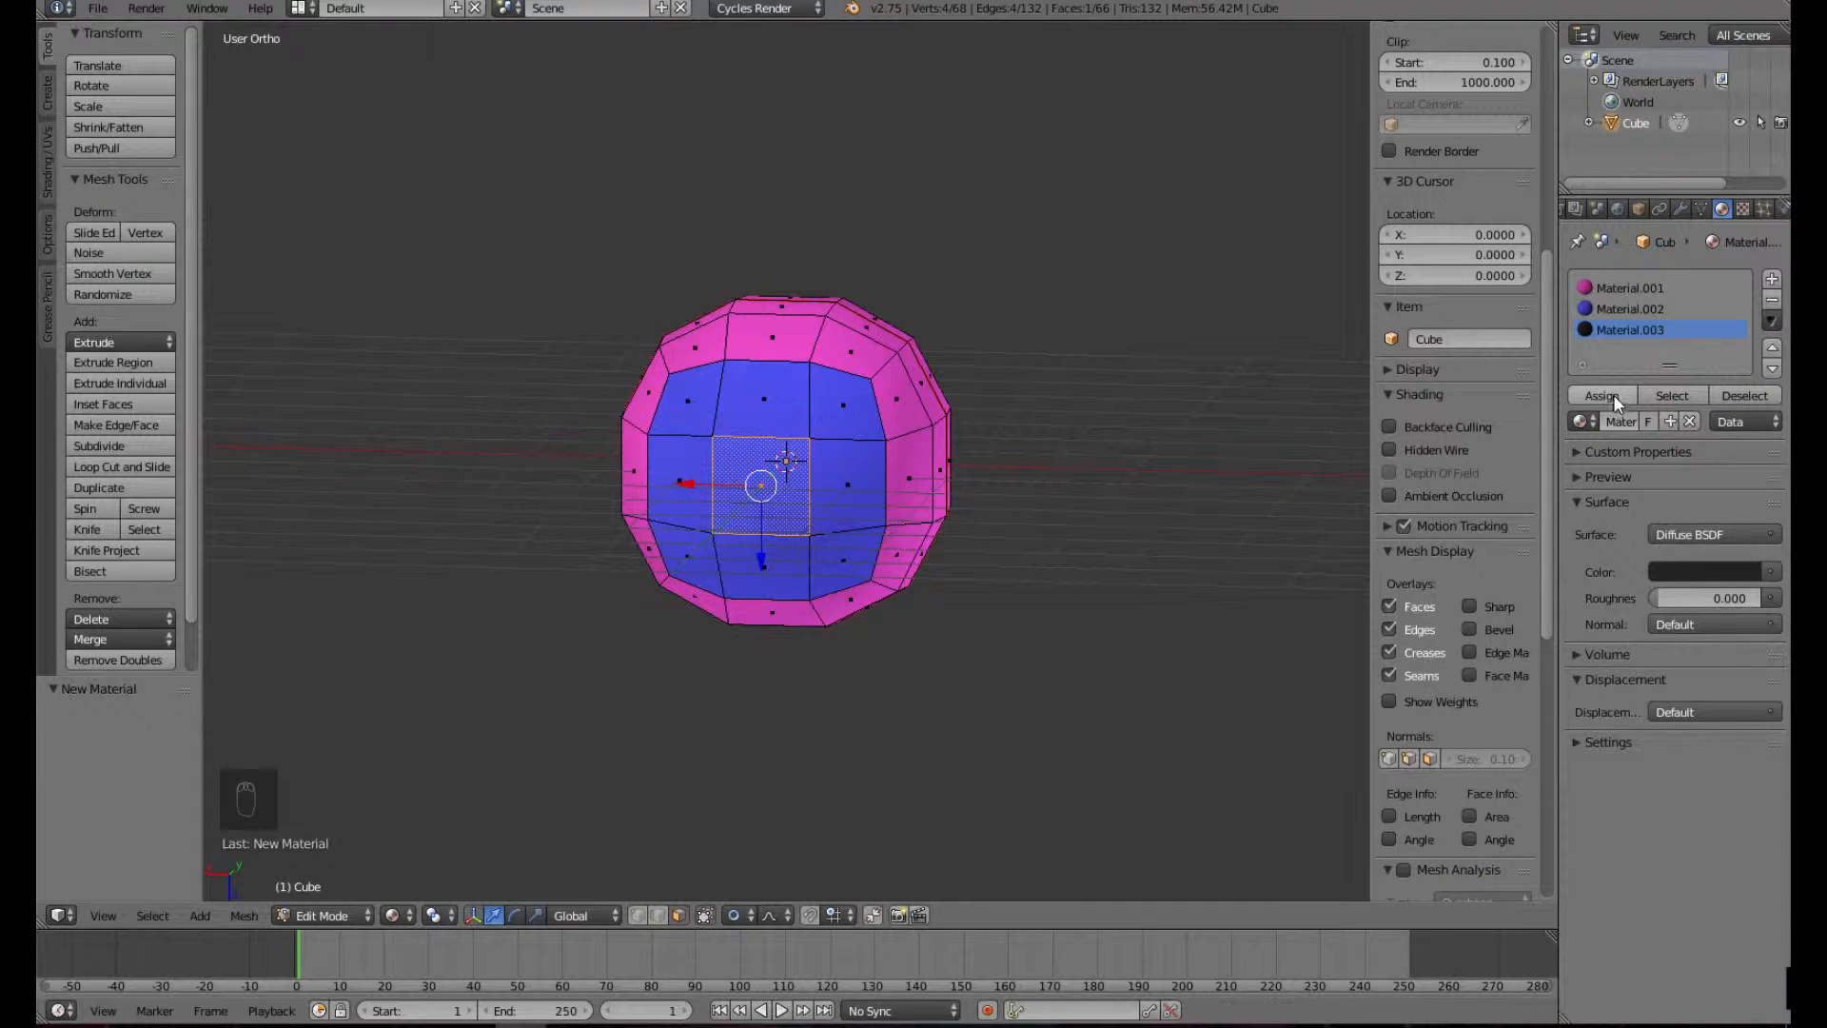
# - Assign the black material to the selected middle face and deselect all of the mesh
pyautogui.click(1603, 395)
pyautogui.press('a')
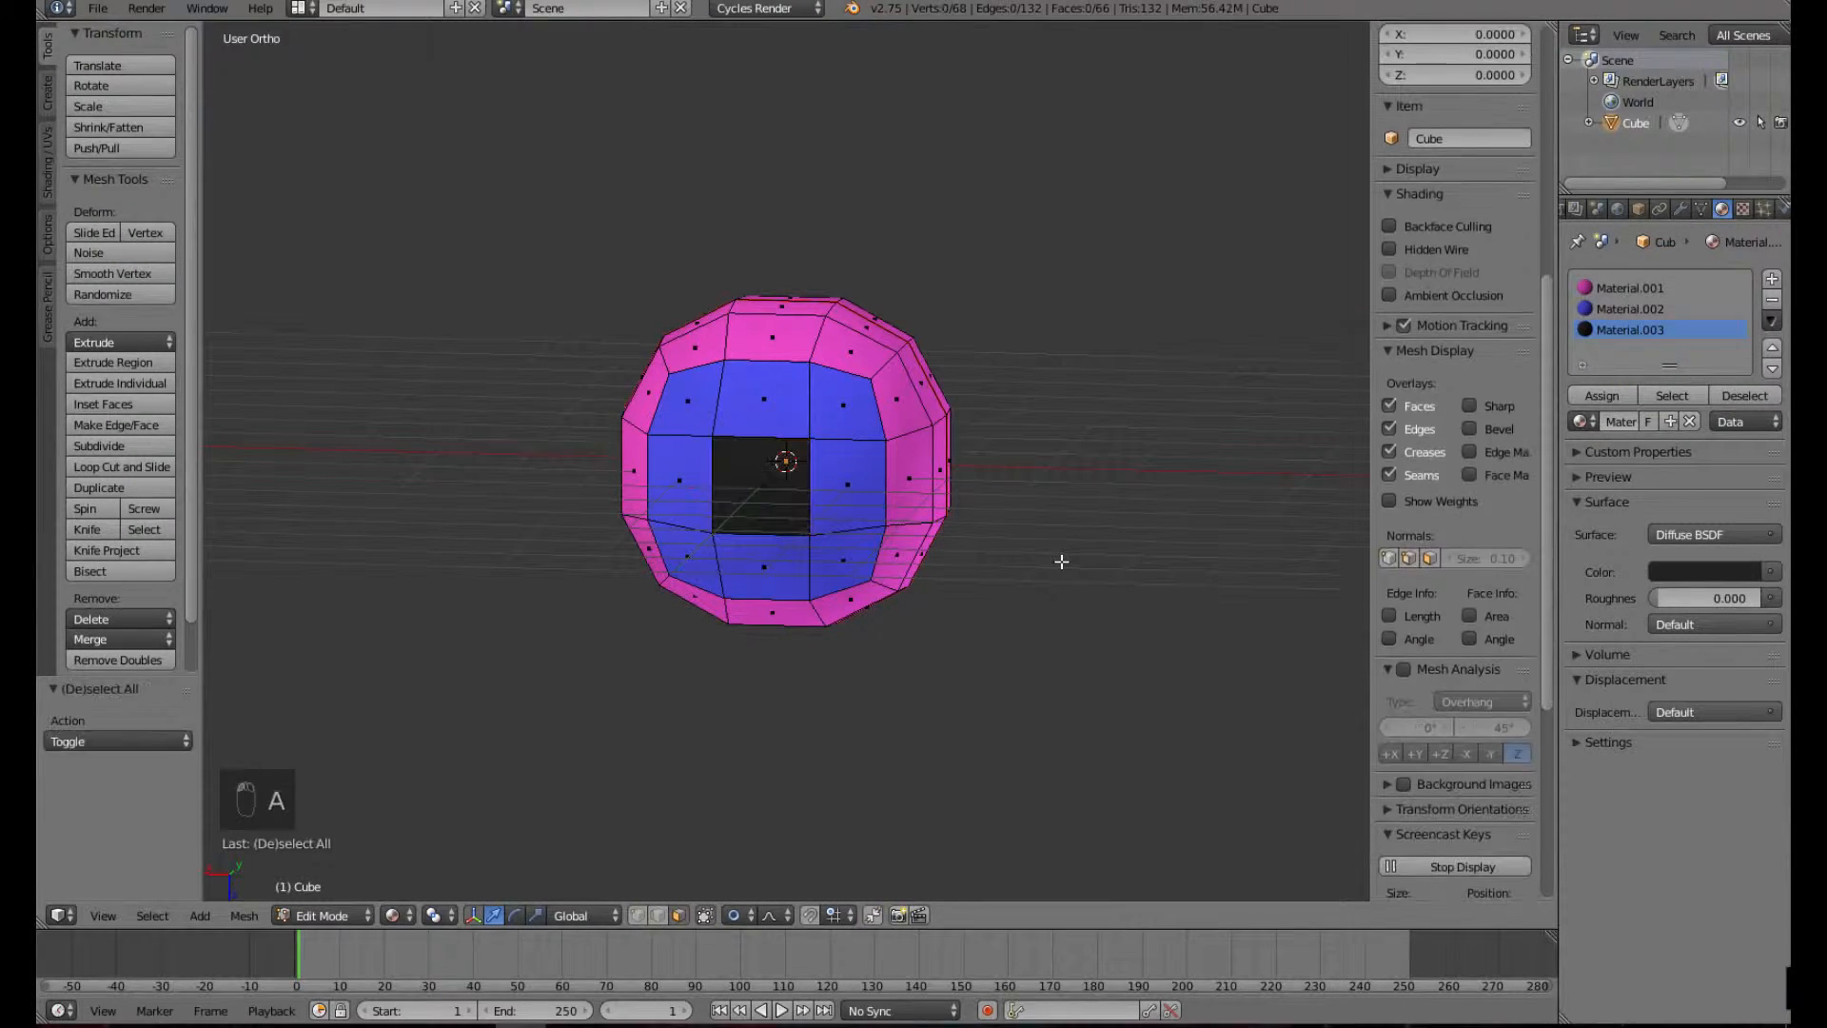
pyautogui.moveTo(1081, 559); pyautogui.dragTo(1157, 583, button='middle')
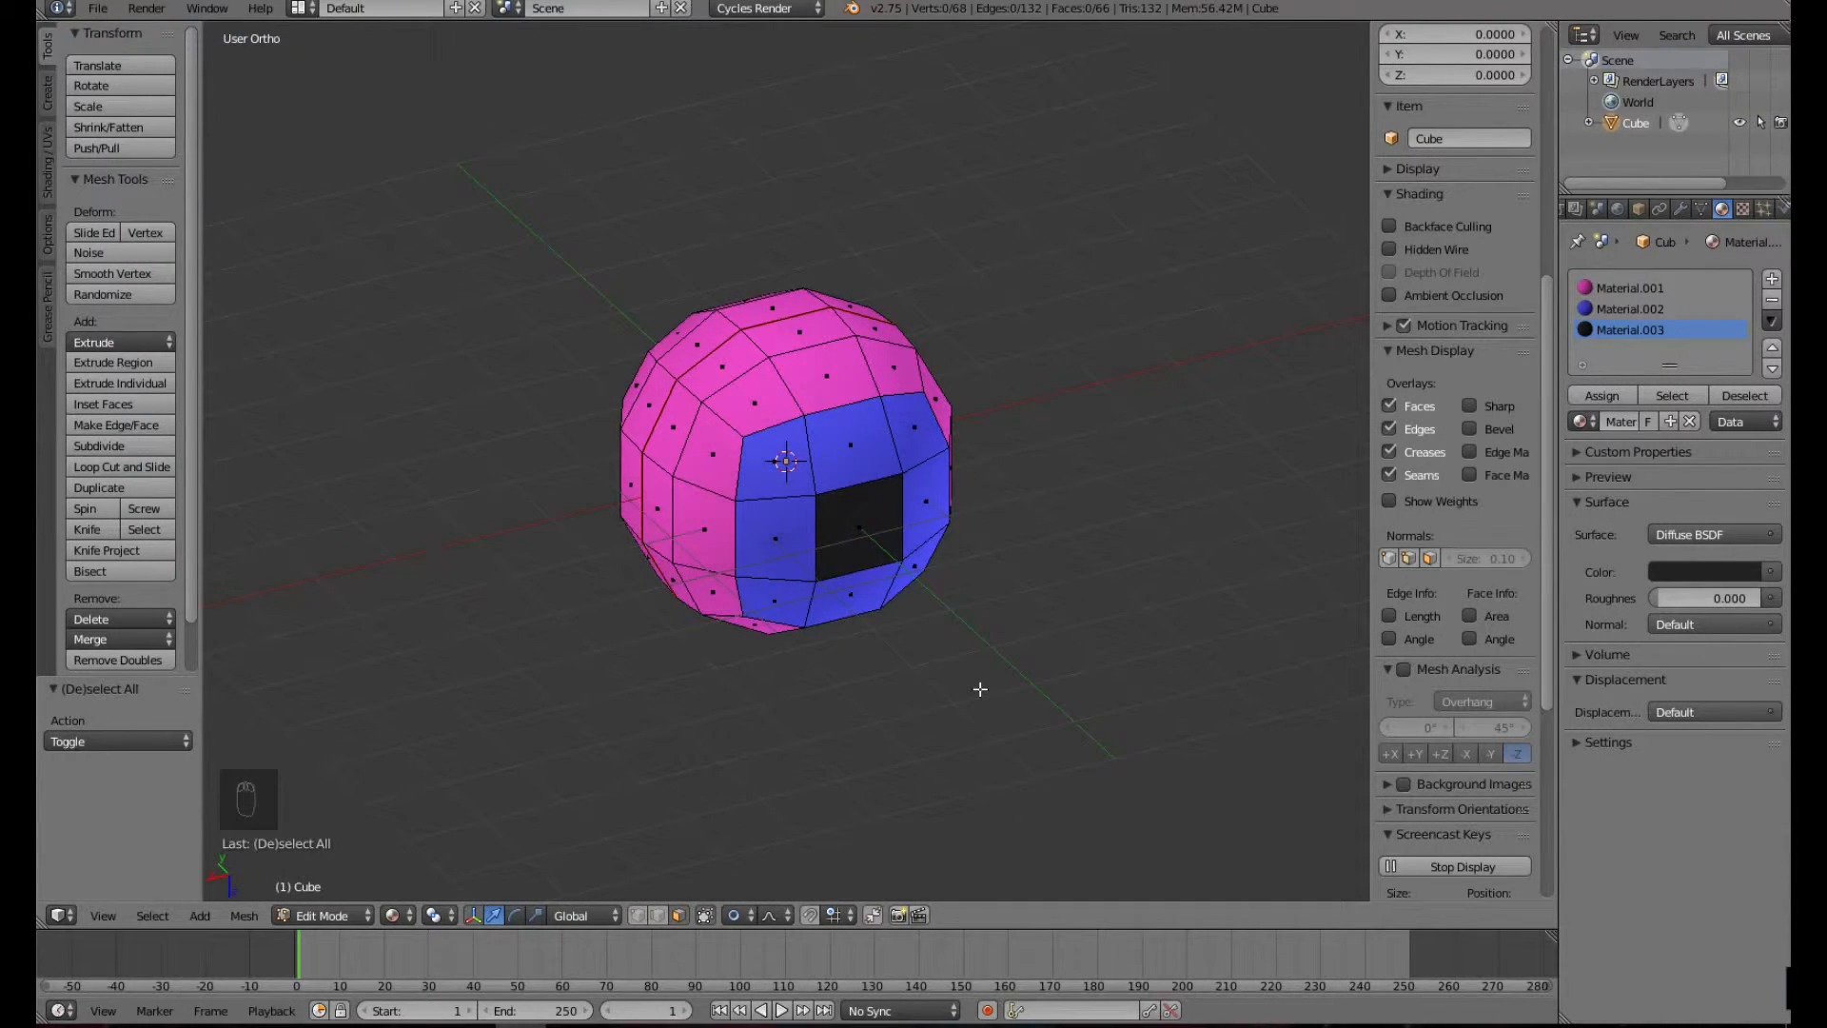
pyautogui.moveTo(898, 683); pyautogui.dragTo(733, 637, button='middle')
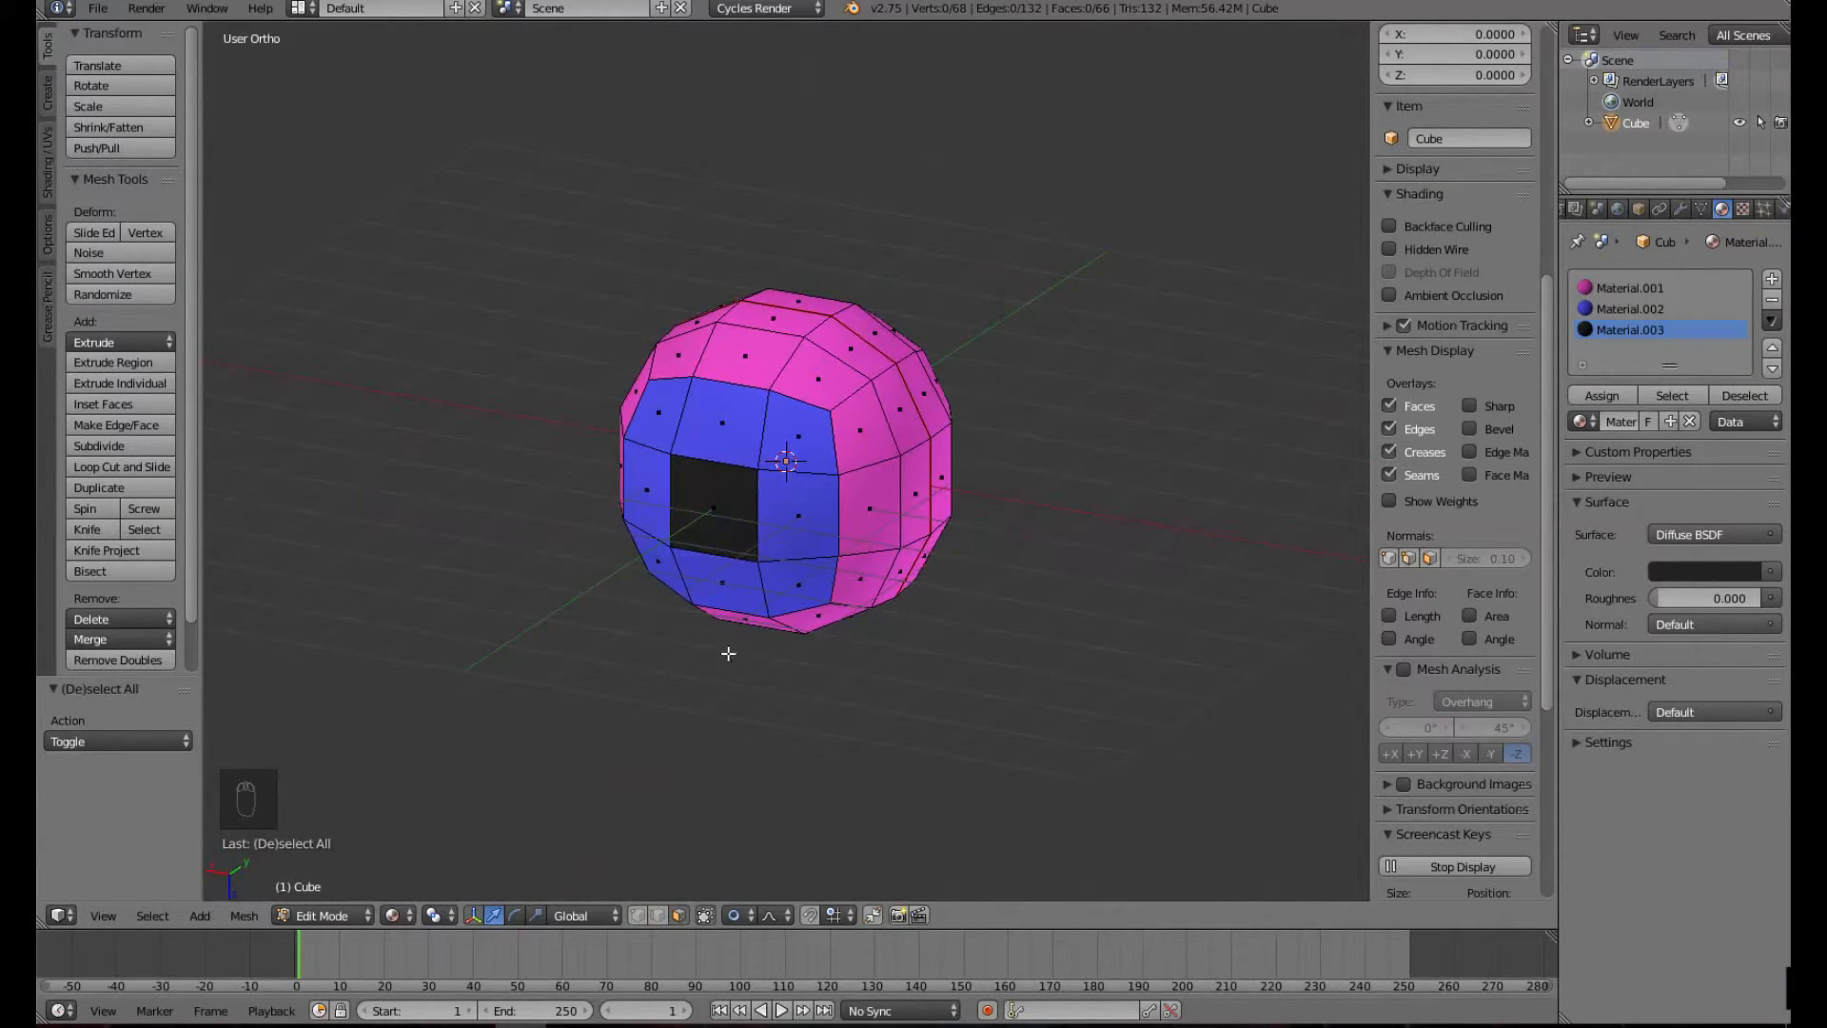